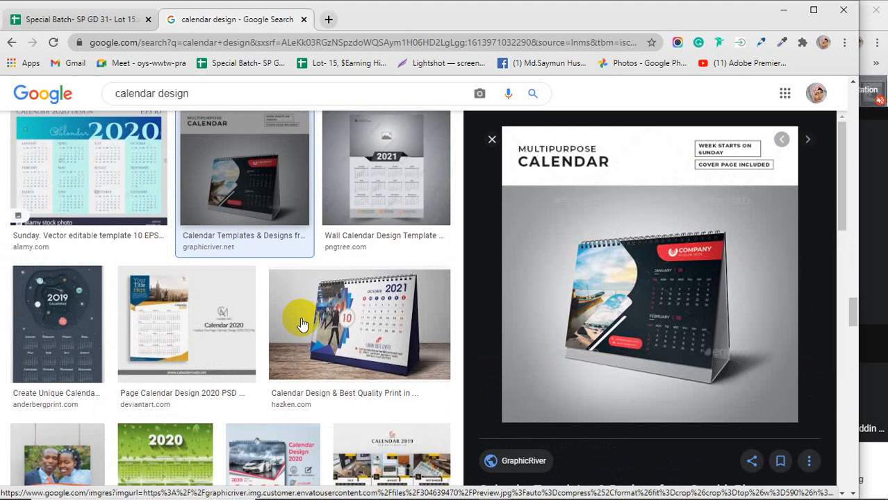
Step: Browse the calendar design image results and preview the March 2021 desk calendar from freevector.com
scroll(303, 324, down, 2)
scroll(302, 325, down, 3)
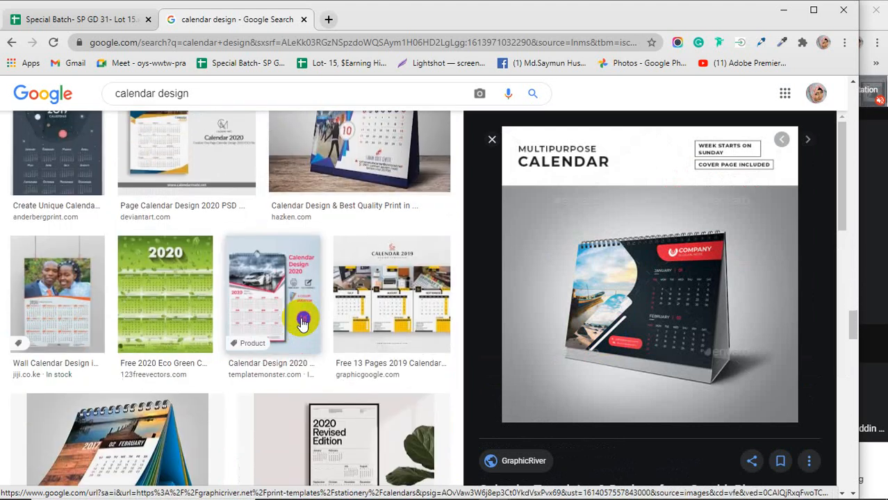
scroll(302, 324, down, 5)
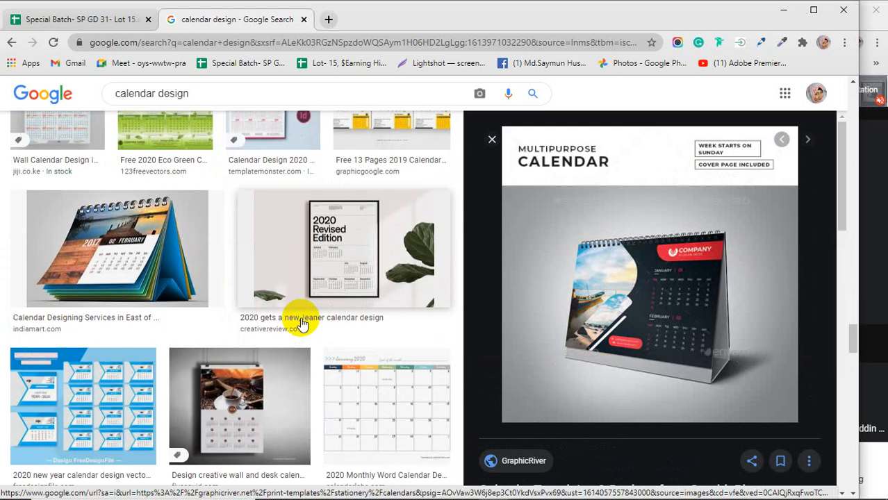
scroll(303, 324, down, 2)
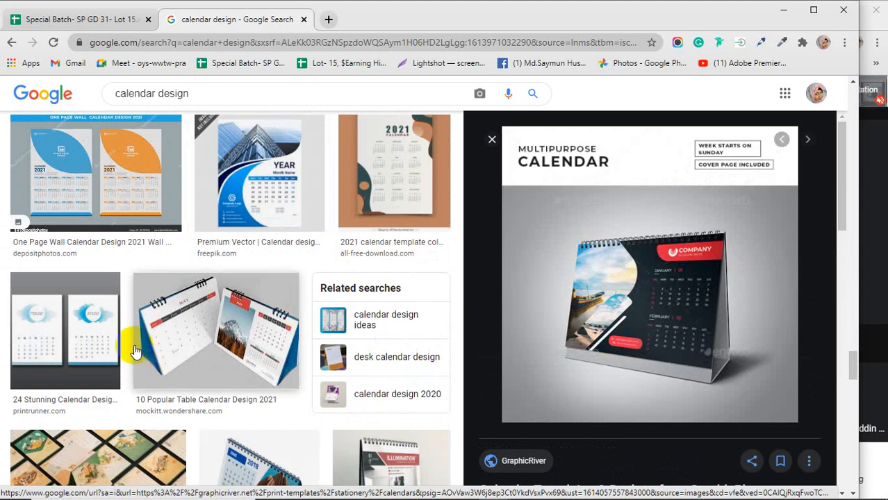
scroll(134, 351, down, 6)
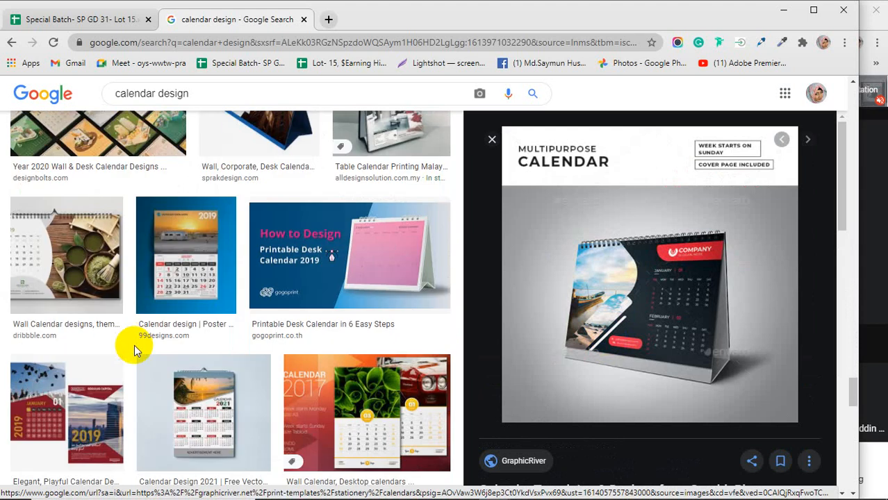
scroll(134, 345, down, 3)
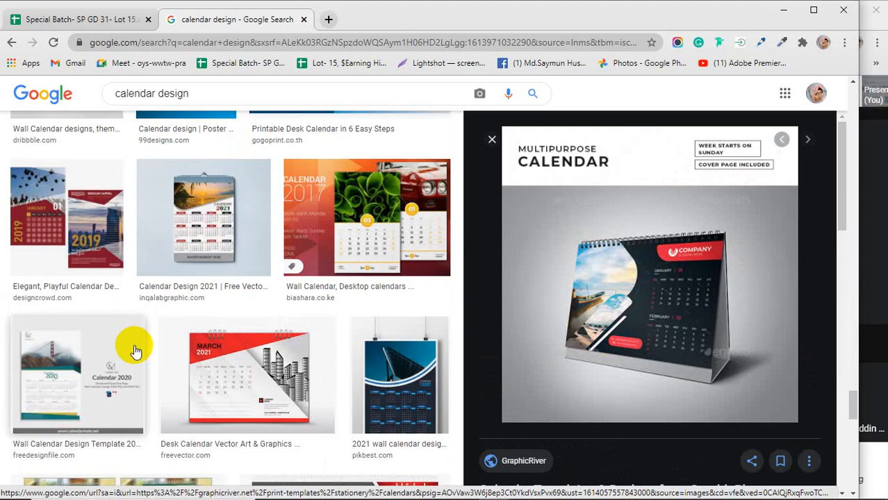
scroll(134, 347, down, 1)
click(662, 326)
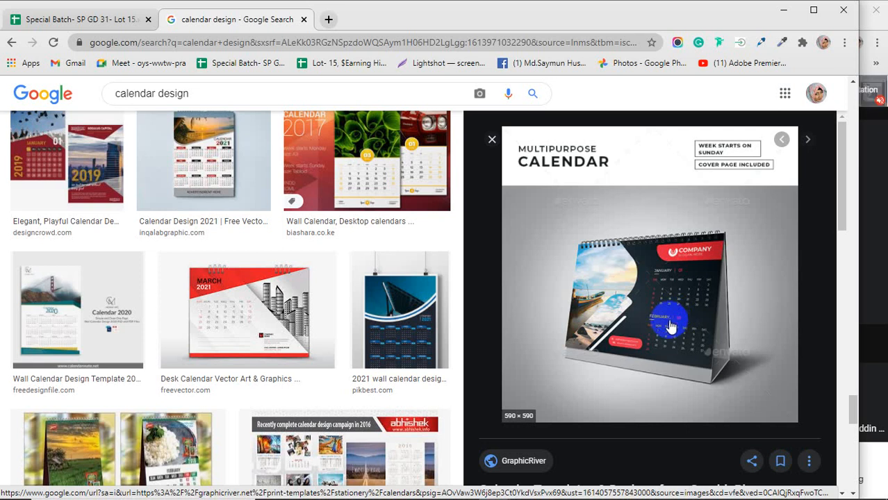
click(248, 309)
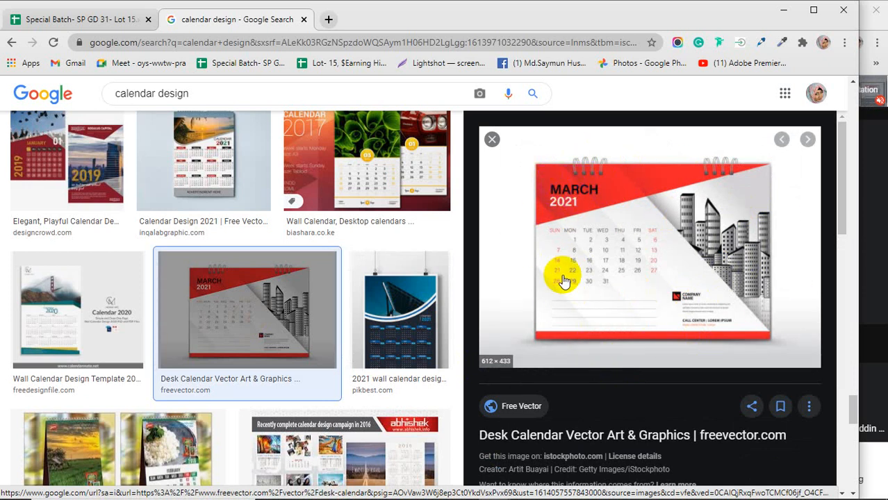
Step: Preview the October 2021 desk calendar from hazken.com among the calendar design results
scroll(373, 373, up, 10)
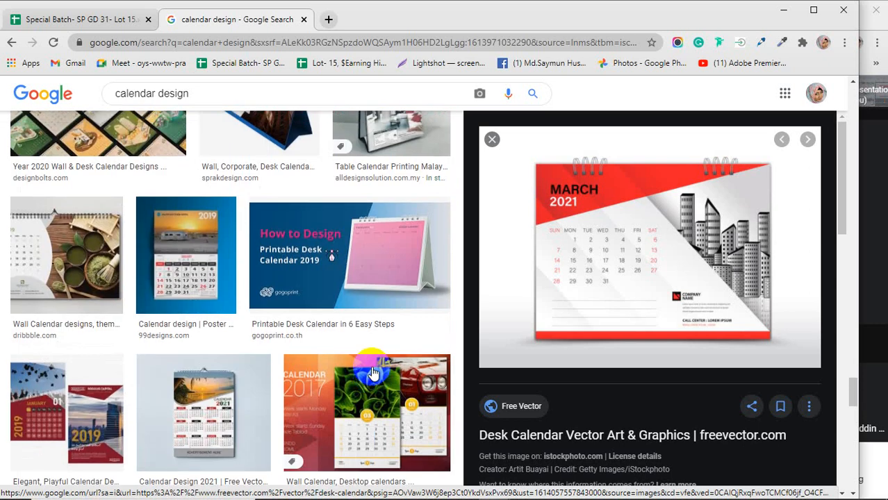
scroll(373, 373, up, 10)
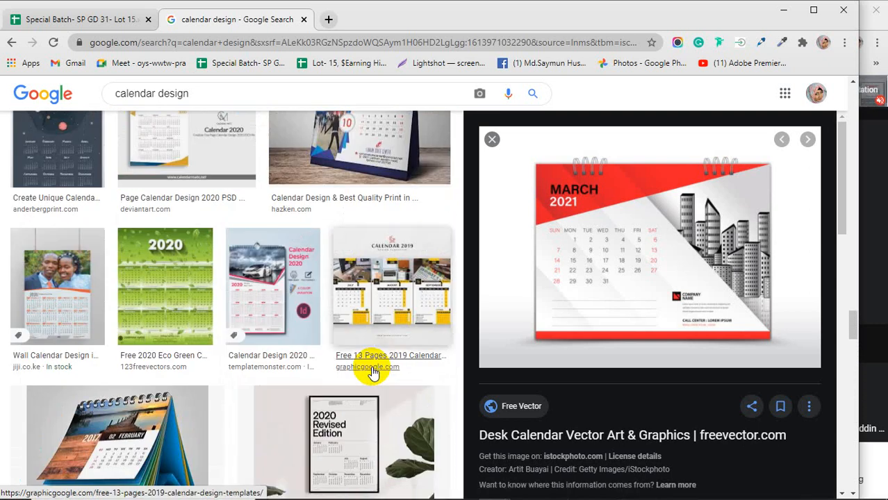
scroll(373, 373, up, 2)
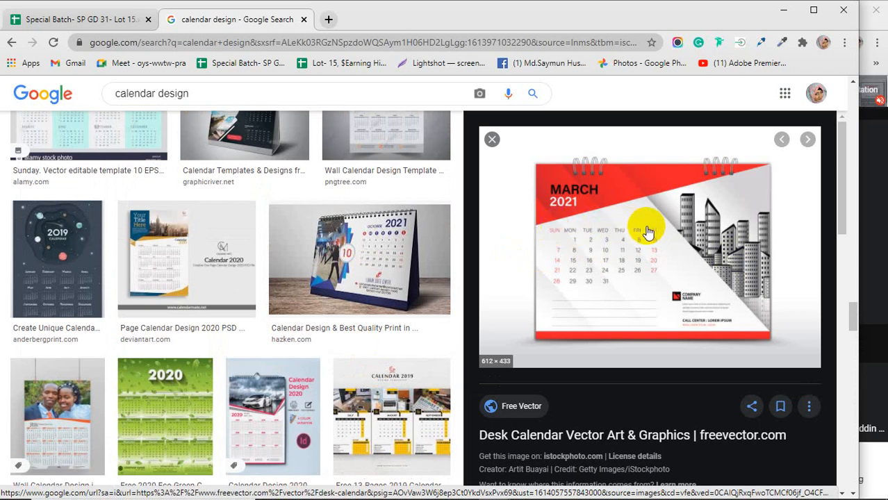
click(436, 269)
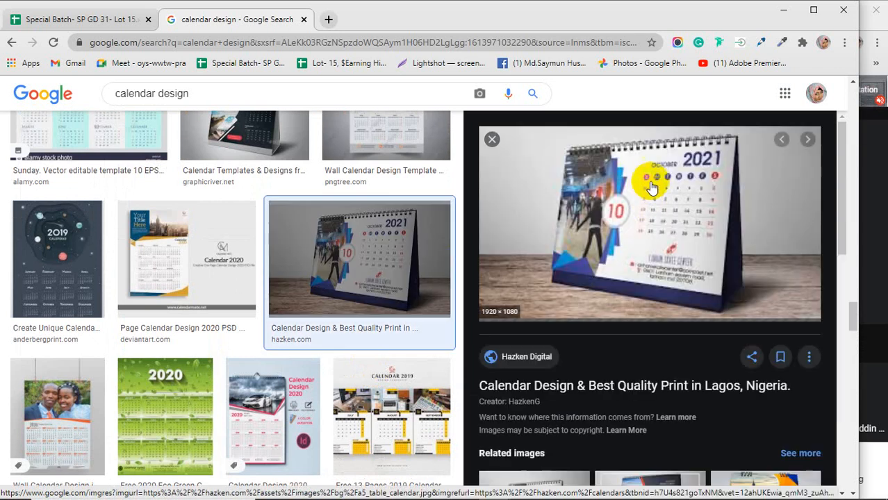
Step: Preview the butterfly desk calendar from template.net and the green and yellow 2021 desk calendar from mockitt.wondershare.com
scroll(258, 381, up, 3)
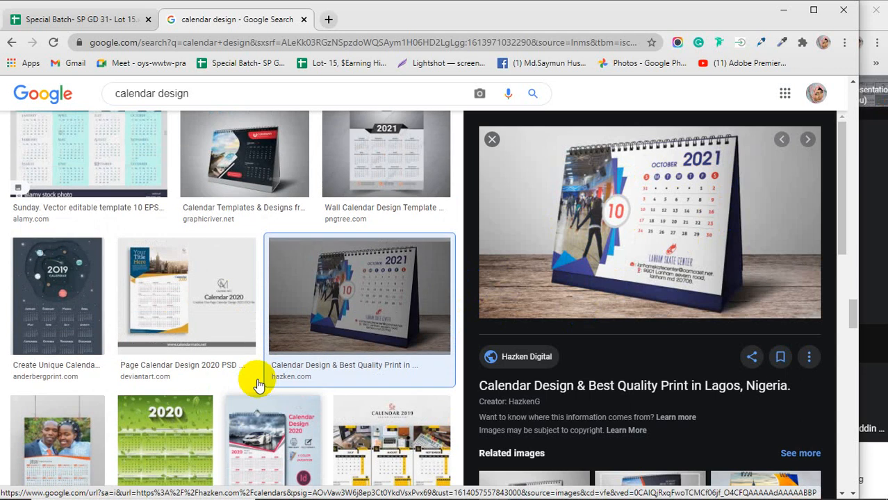
scroll(259, 384, up, 9)
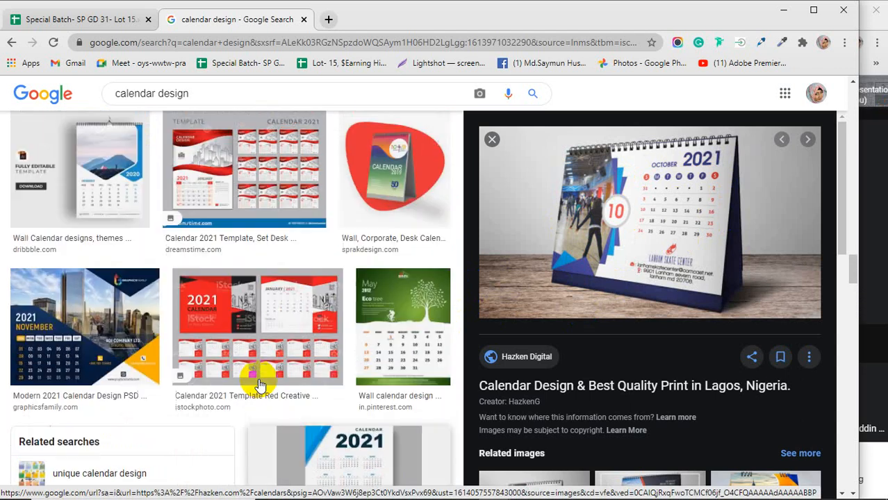
scroll(259, 384, up, 4)
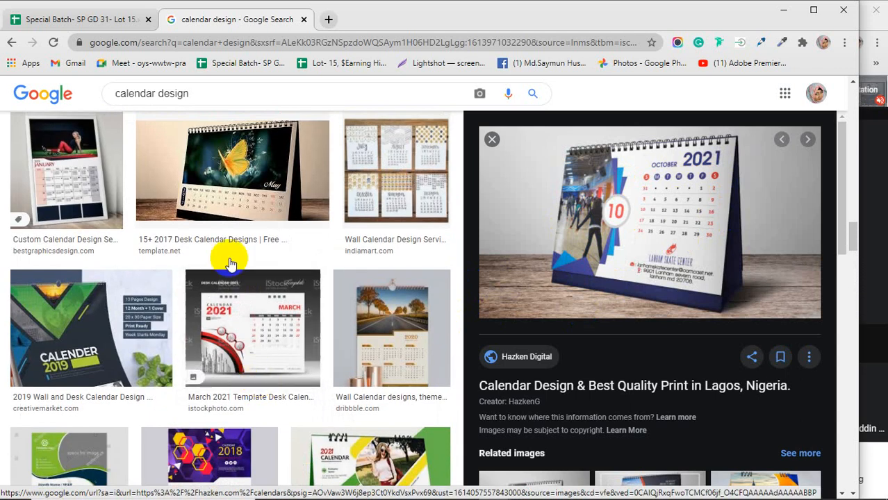
click(227, 159)
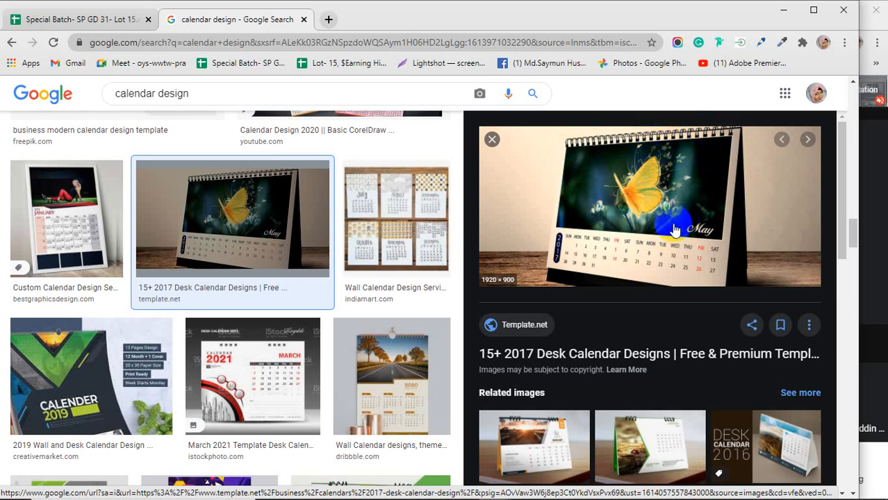
scroll(340, 361, down, 3)
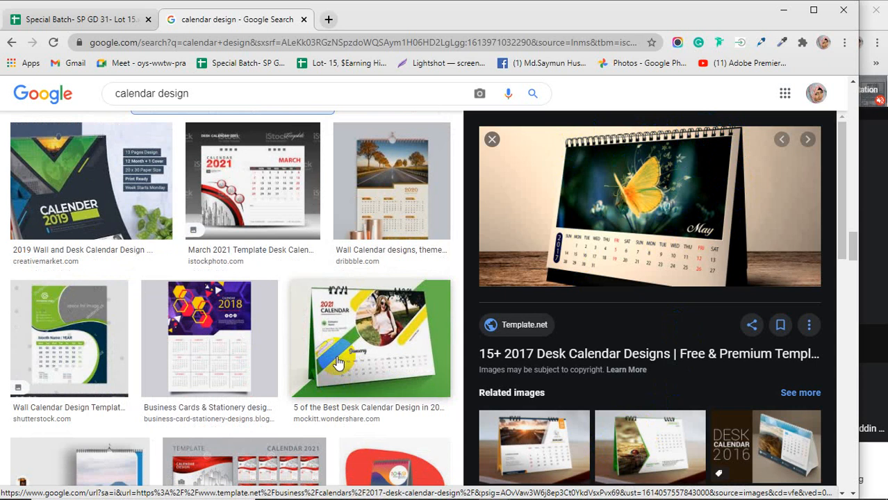
click(351, 361)
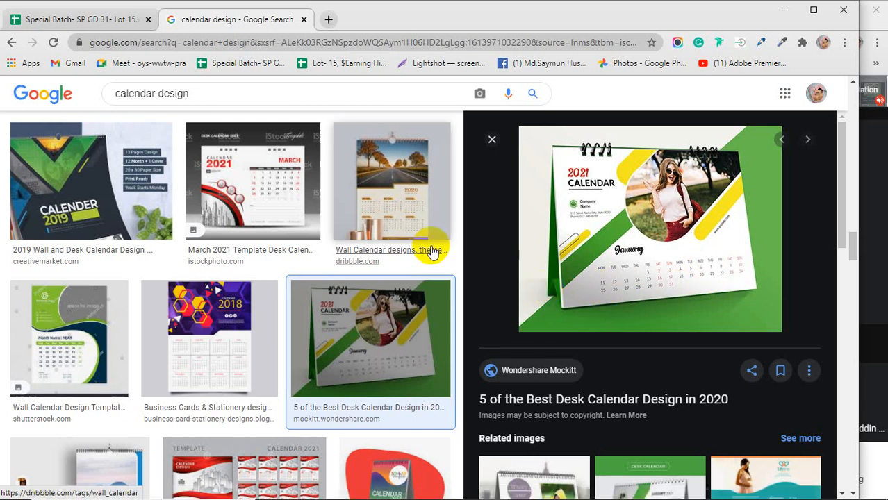
Step: Search for "customized calendar" in a new browser tab and show the image results
click(326, 21)
text(c)
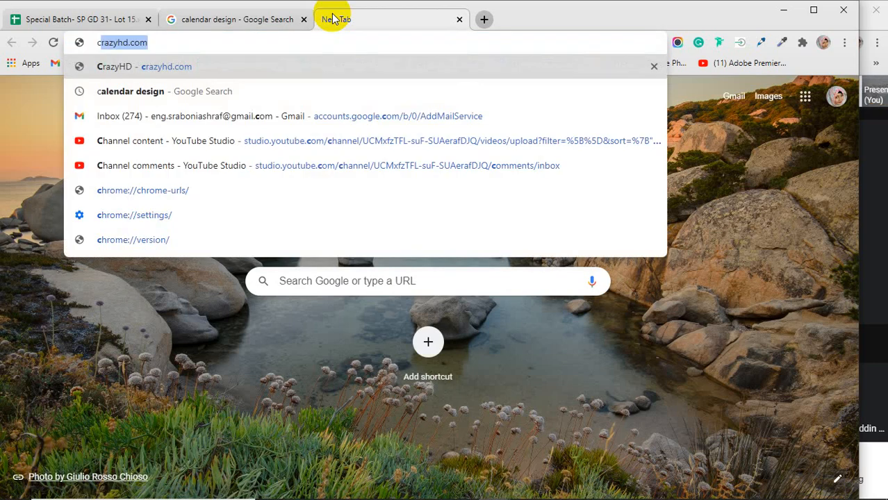
text(ust)
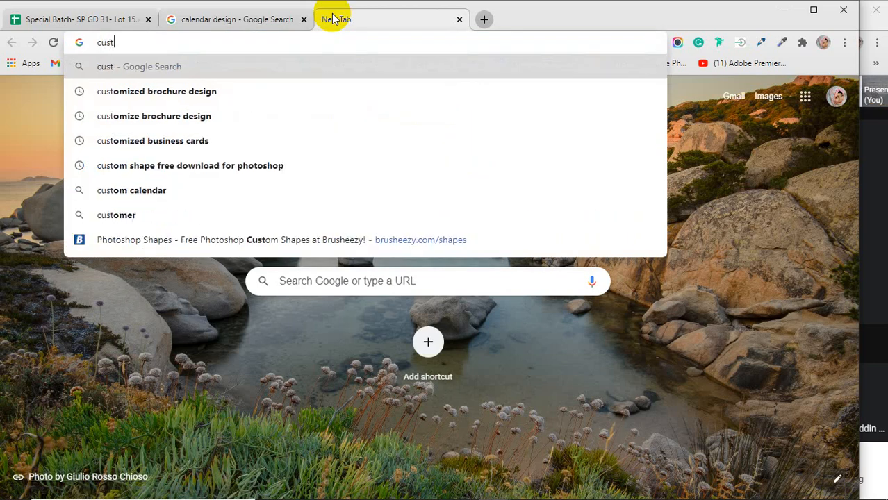
text(o)
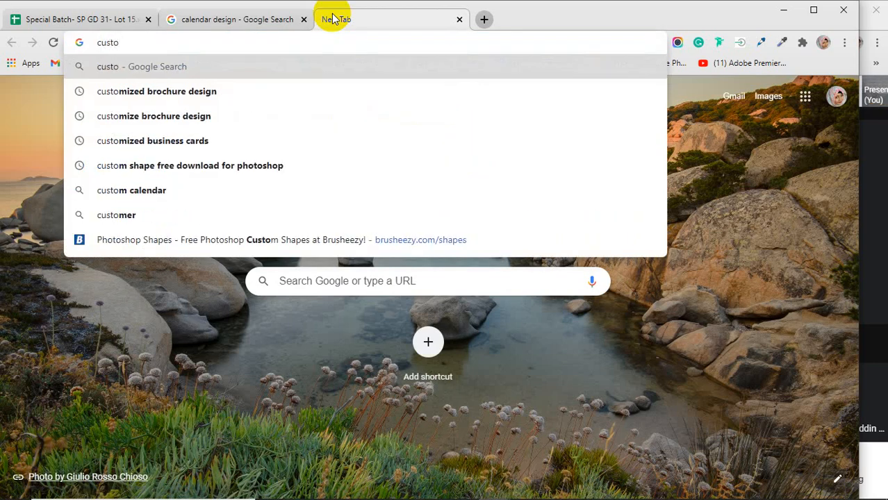
text(mi)
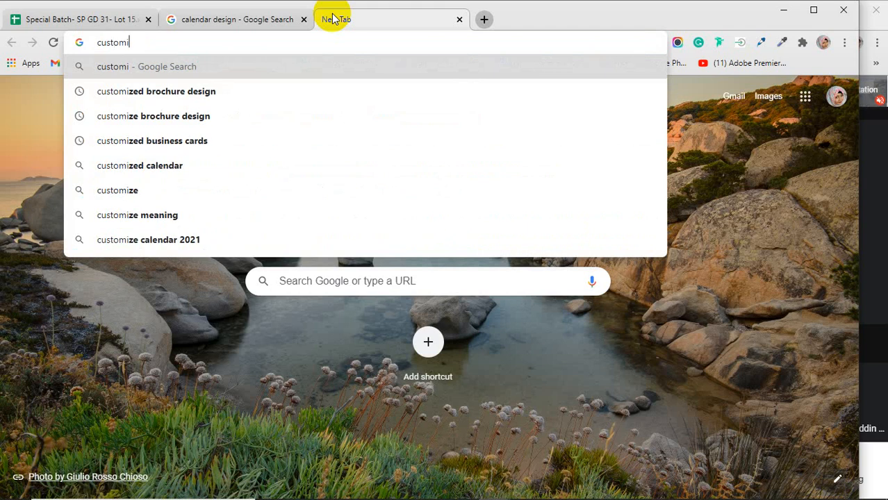
text(zed )
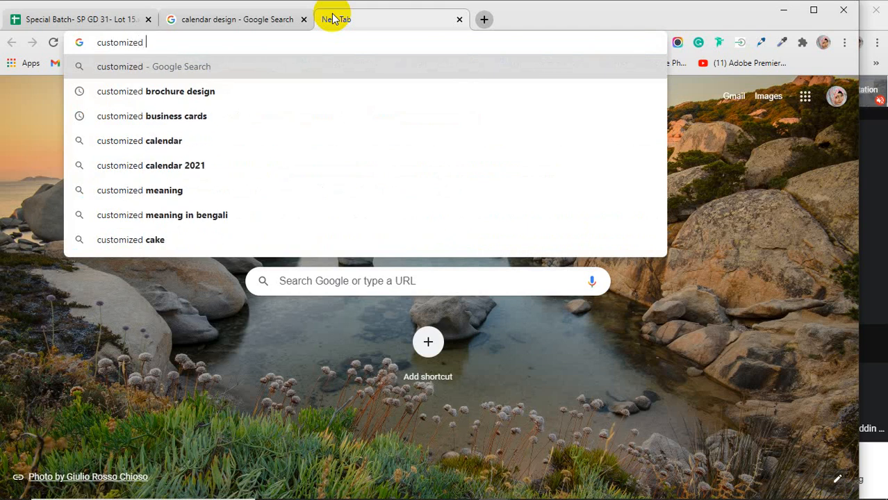
text(cal)
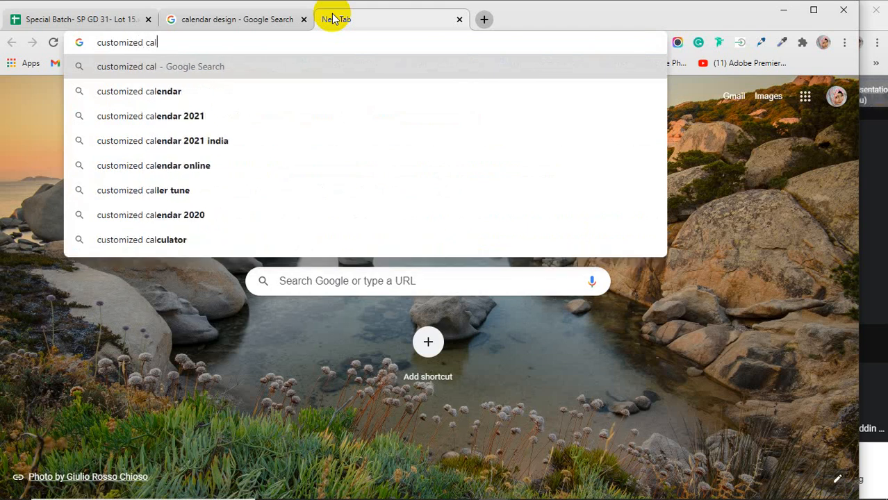
click(177, 92)
click(181, 141)
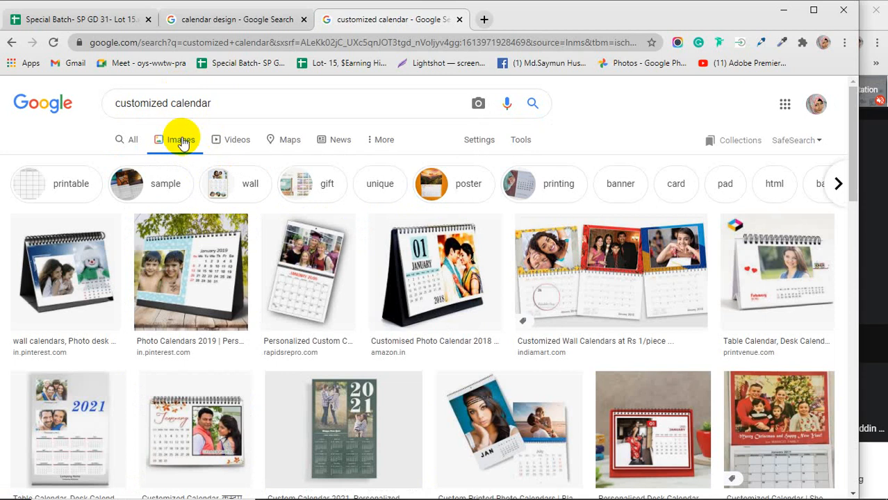
Step: Look through the customized calendar image results for examples of personalized photo calendars
scroll(358, 293, down, 5)
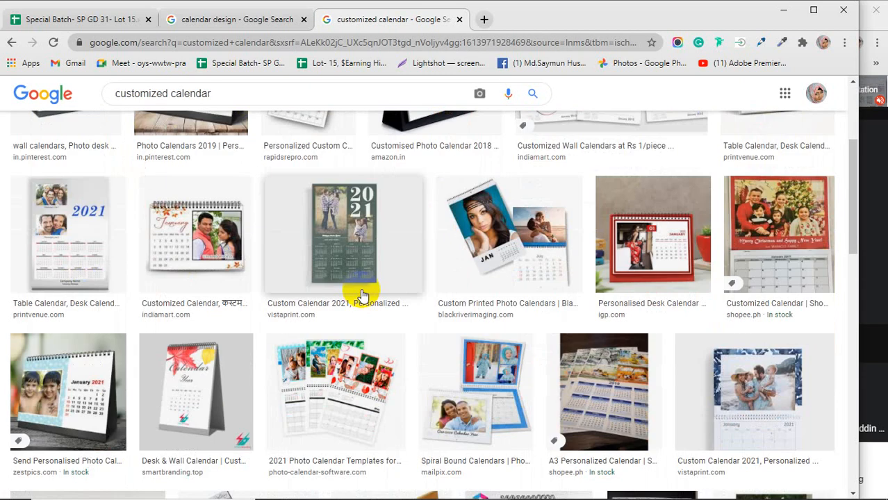
scroll(356, 285, down, 3)
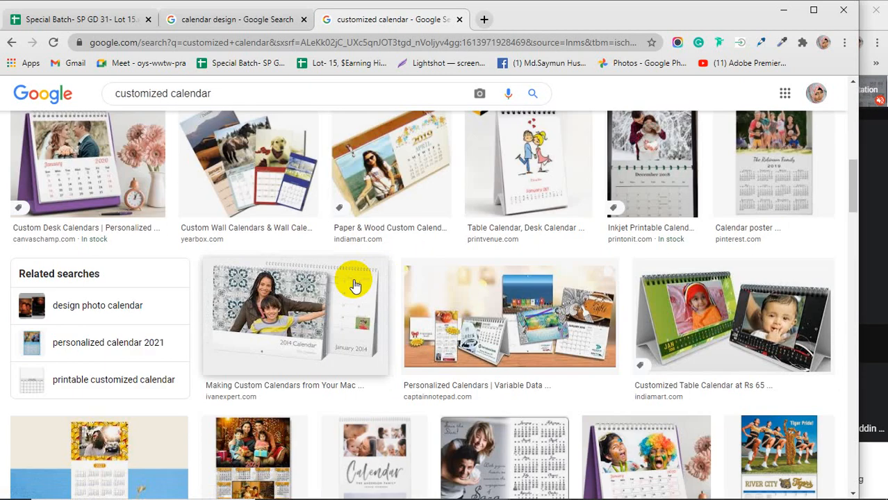
scroll(355, 285, down, 10)
scroll(350, 329, down, 3)
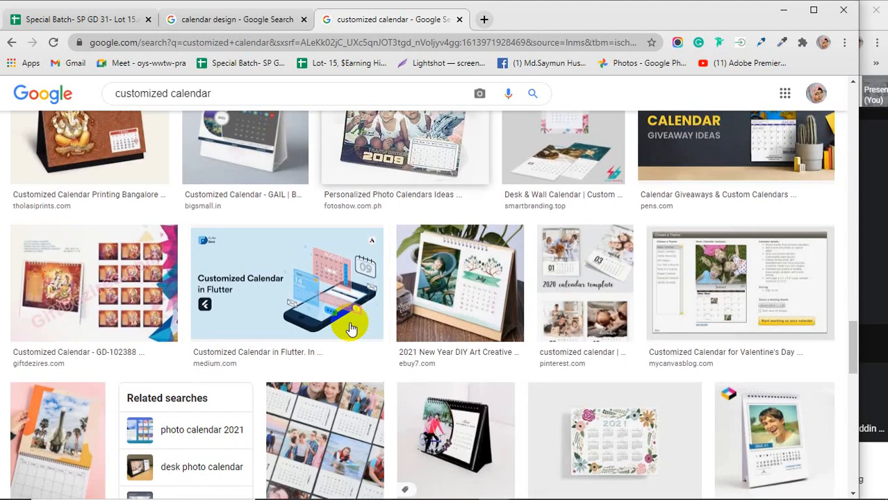
scroll(350, 328, up, 2)
scroll(350, 328, down, 4)
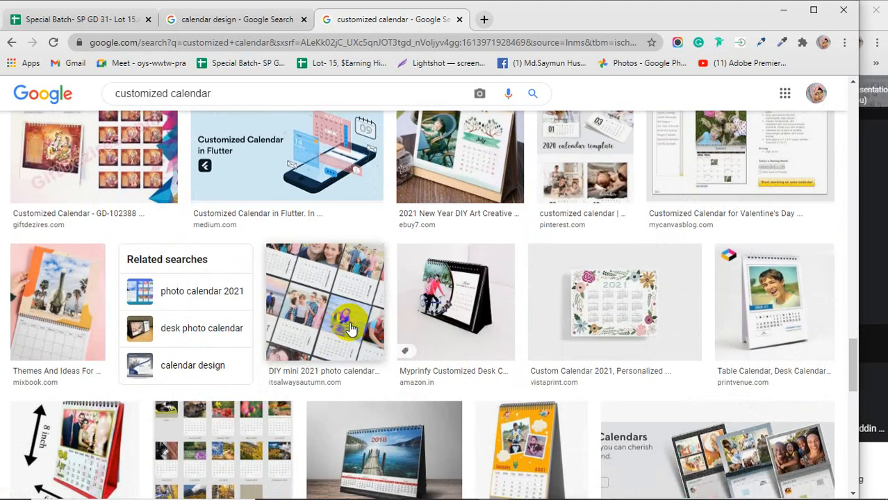
scroll(351, 328, down, 2)
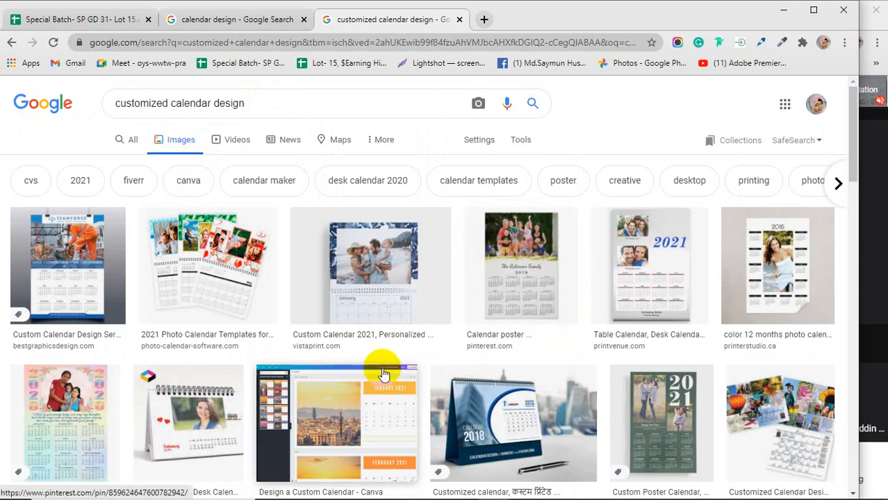
Step: Examine the customized and custom calendar design results, including the images related to the January desk calendar
scroll(383, 375, down, 4)
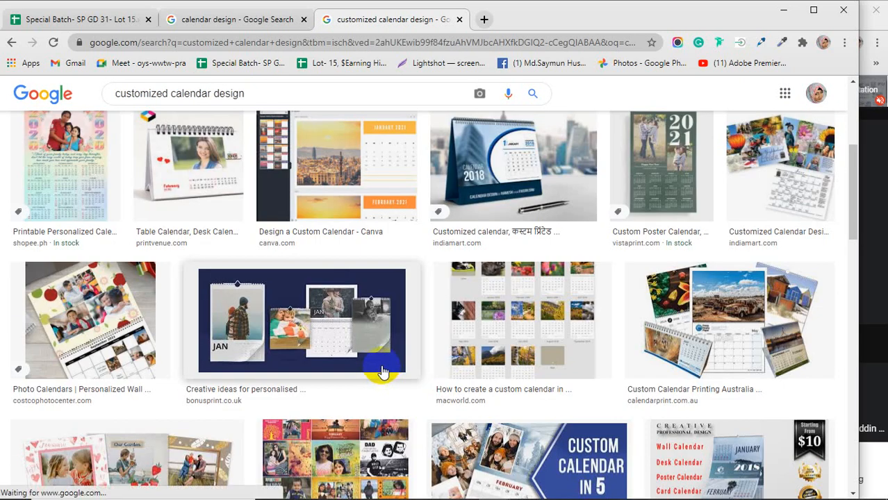
scroll(383, 373, down, 2)
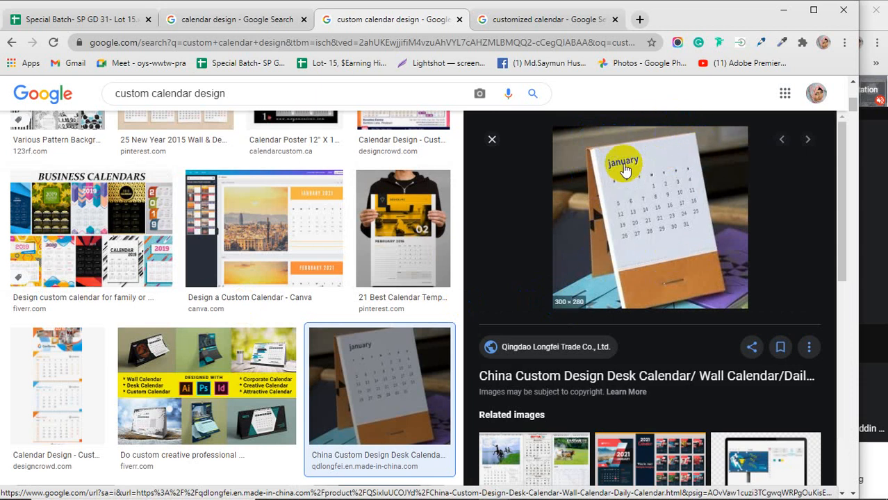
scroll(684, 226, down, 2)
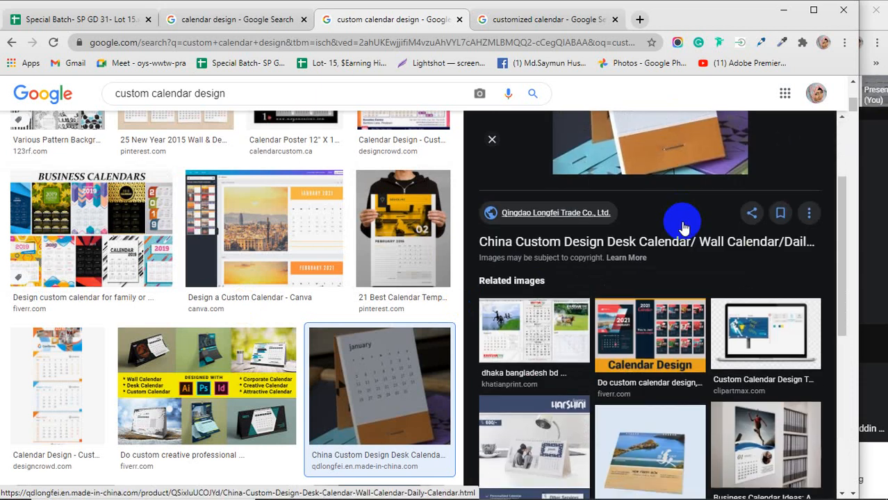
scroll(684, 227, down, 4)
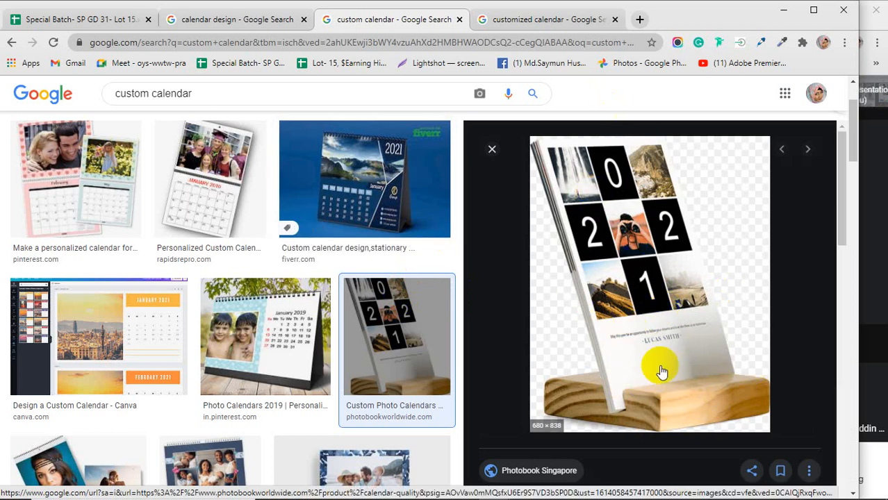
Step: Browse the custom calendar results and preview the paper and wood April 2019 calendar from indiamart.com
scroll(212, 312, down, 5)
scroll(212, 317, down, 6)
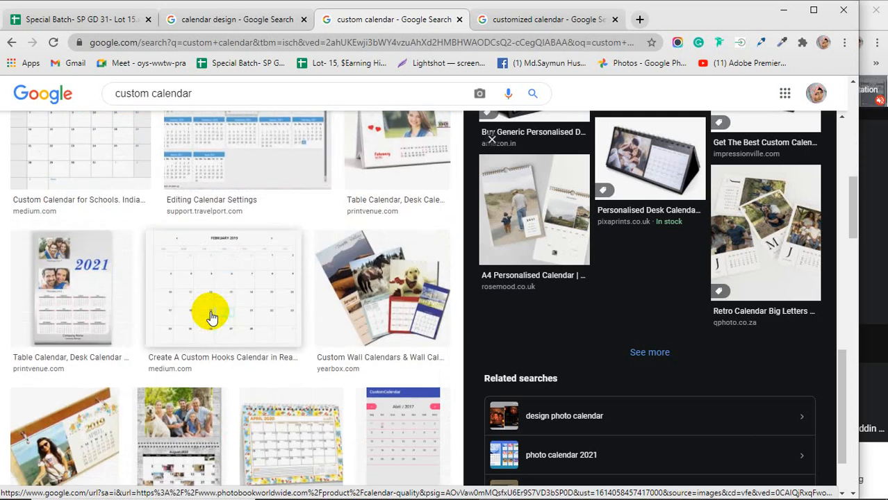
click(88, 257)
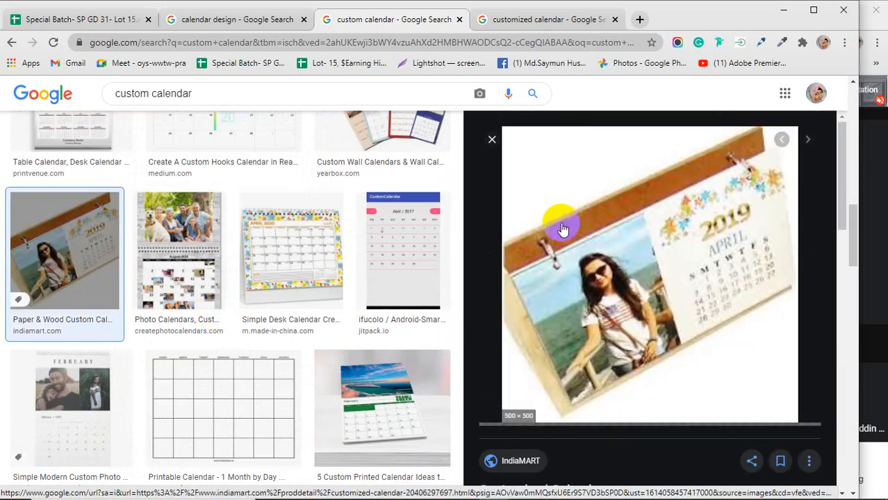
Step: Look through the related images and further custom calendar results, and preview the personalised 3D calendar from pinterest.com
scroll(341, 290, down, 3)
scroll(723, 285, down, 6)
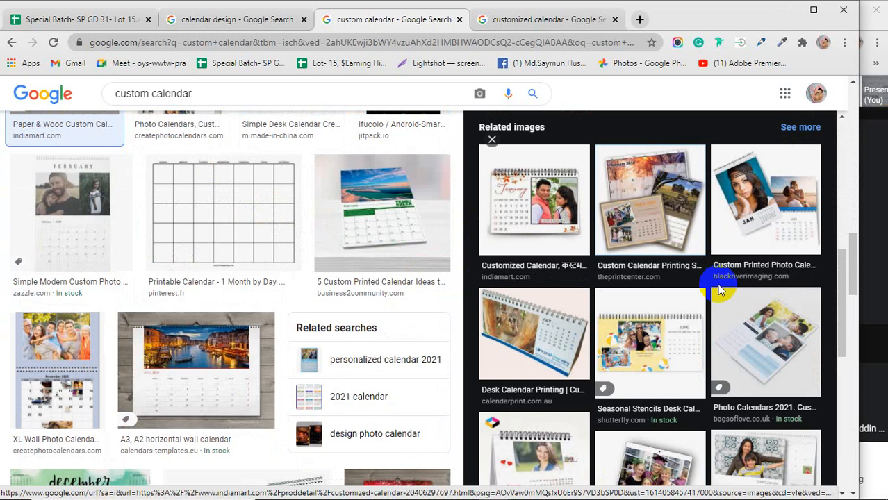
scroll(721, 289, down, 6)
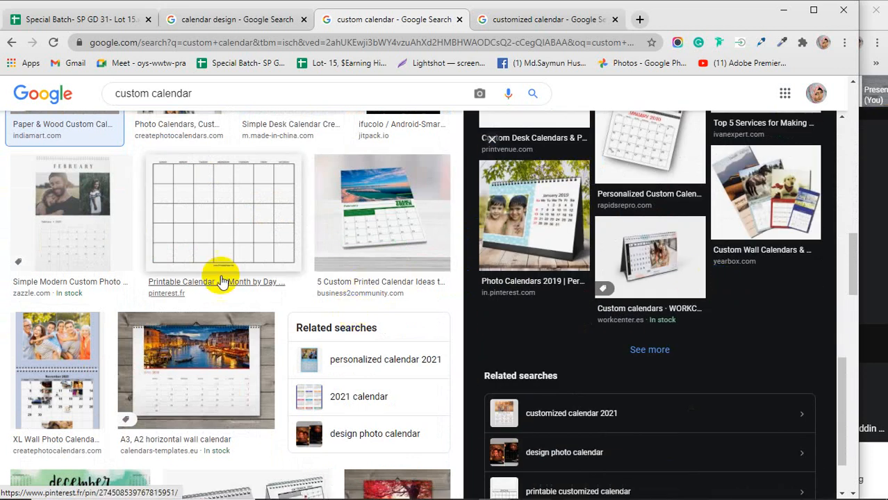
scroll(221, 281, down, 5)
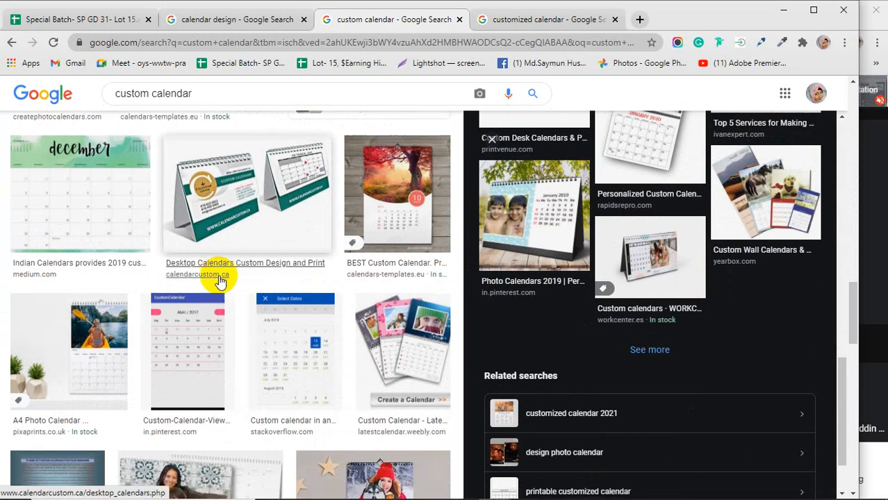
scroll(221, 281, down, 4)
scroll(221, 282, down, 2)
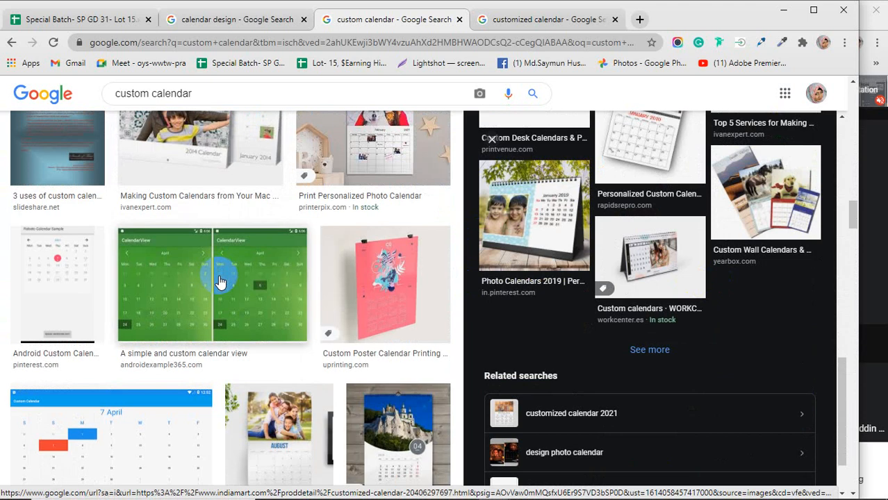
scroll(219, 282, down, 7)
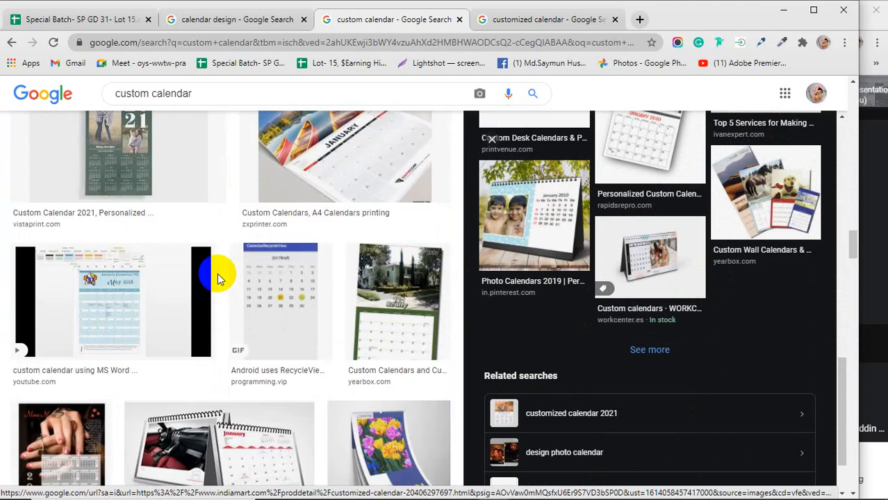
scroll(218, 277, down, 2)
scroll(217, 278, down, 4)
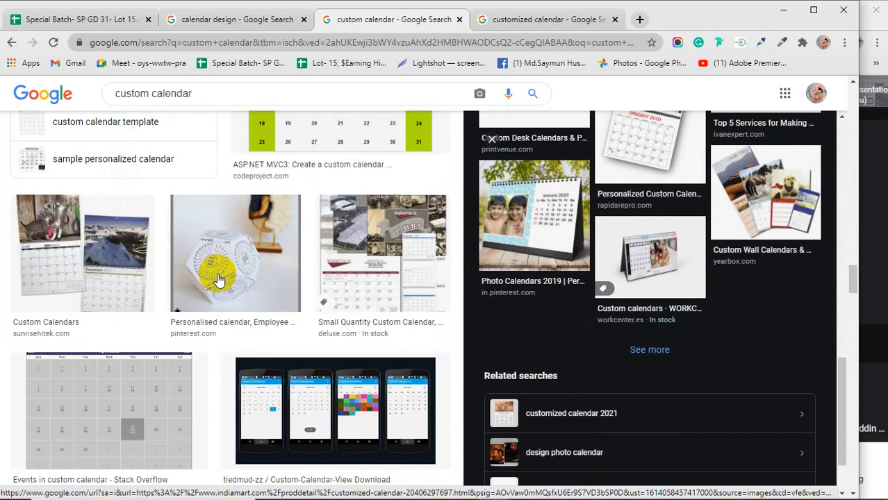
click(236, 251)
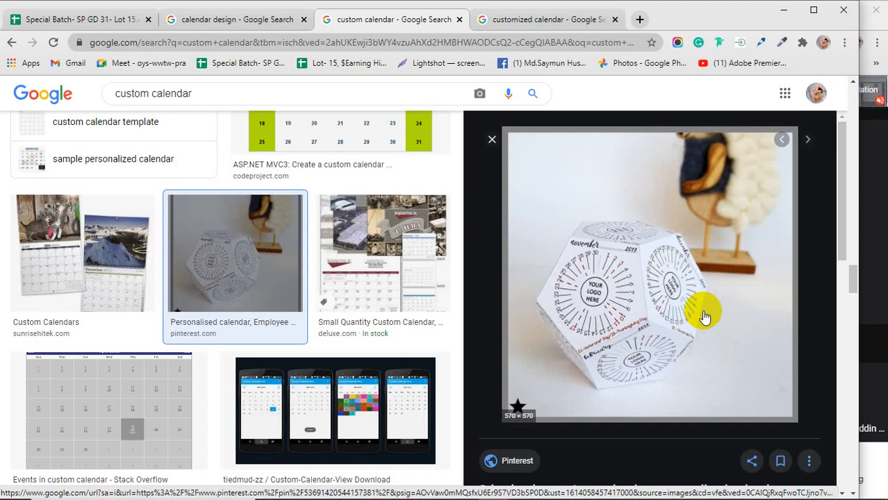
Step: Look through the images related to the 3D calendar and preview the Wire-O and Saddle Stitch calendars from printsafari.com
scroll(704, 317, down, 5)
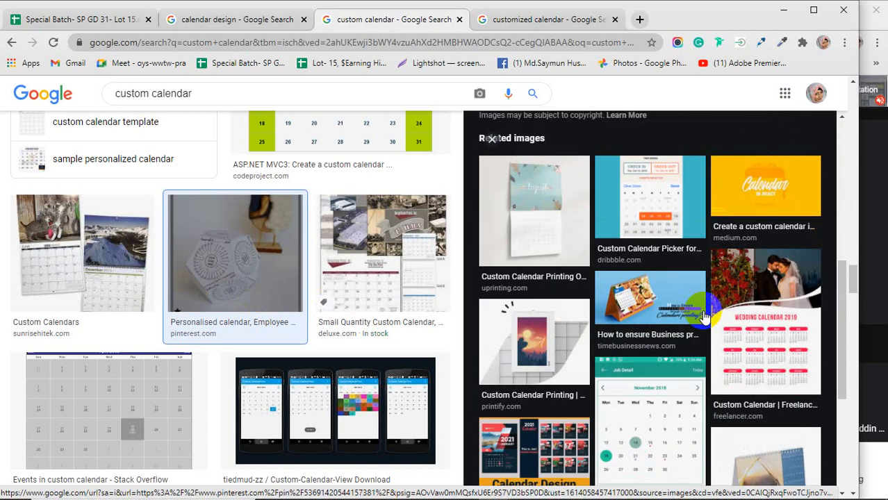
scroll(704, 317, down, 3)
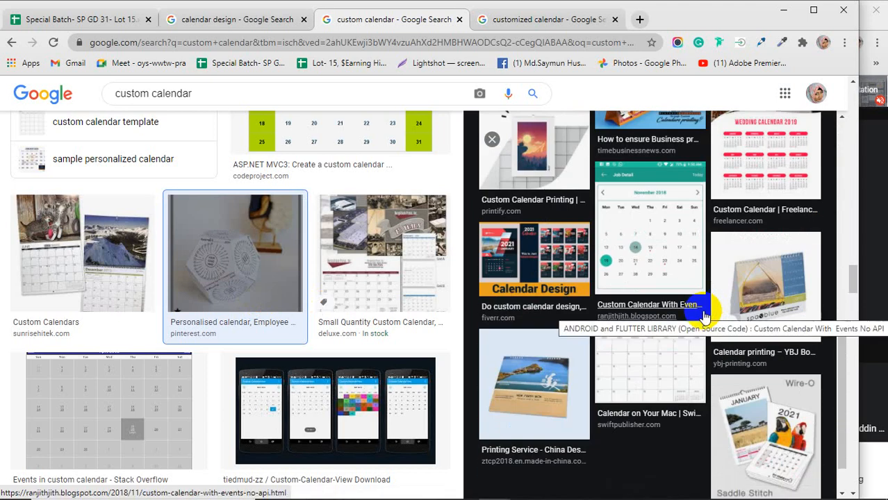
click(771, 379)
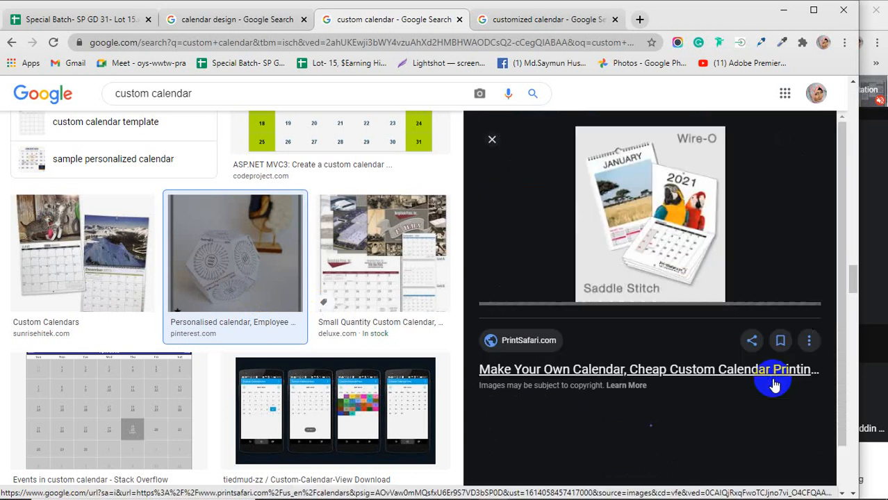
Step: Examine the images related to the PrintSafari calendars and preview the personalised calendar printing image from pixartprinting.co.uk
scroll(706, 215, down, 3)
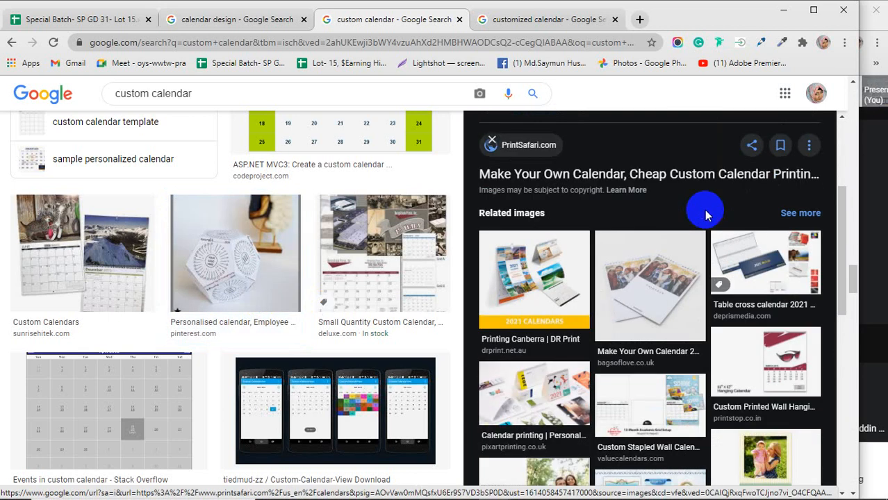
scroll(705, 216, down, 2)
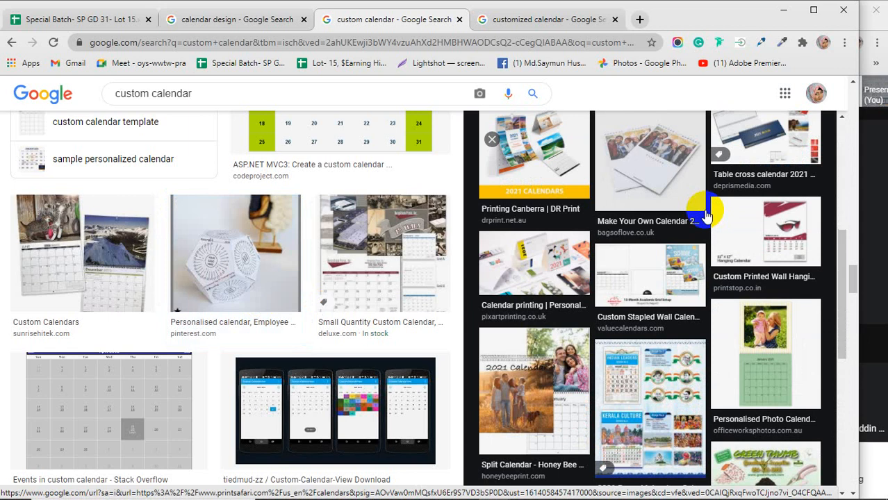
scroll(705, 215, down, 3)
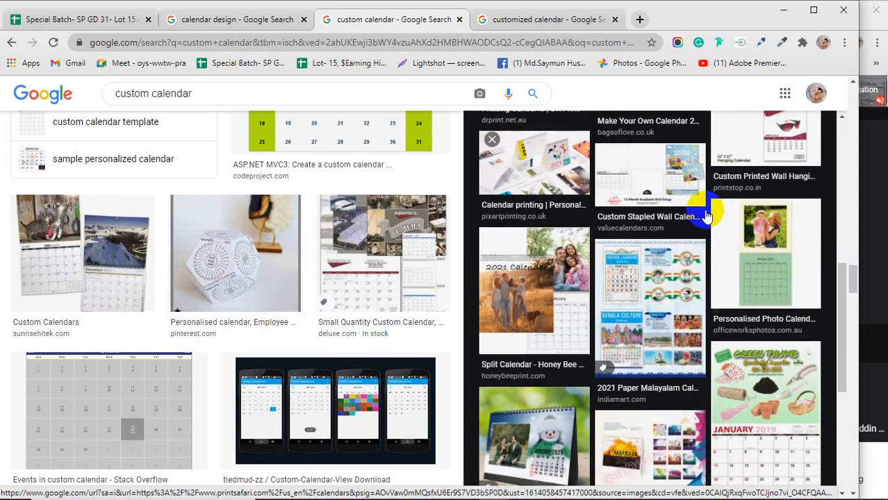
scroll(705, 216, up, 3)
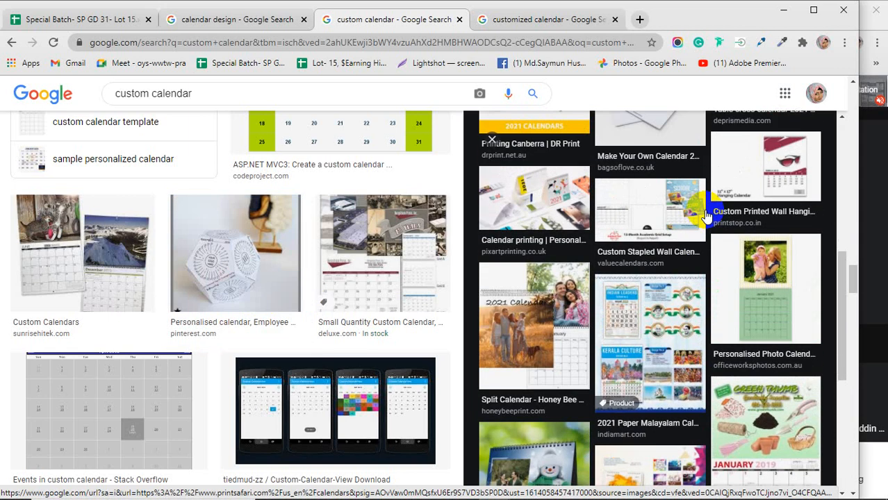
click(535, 213)
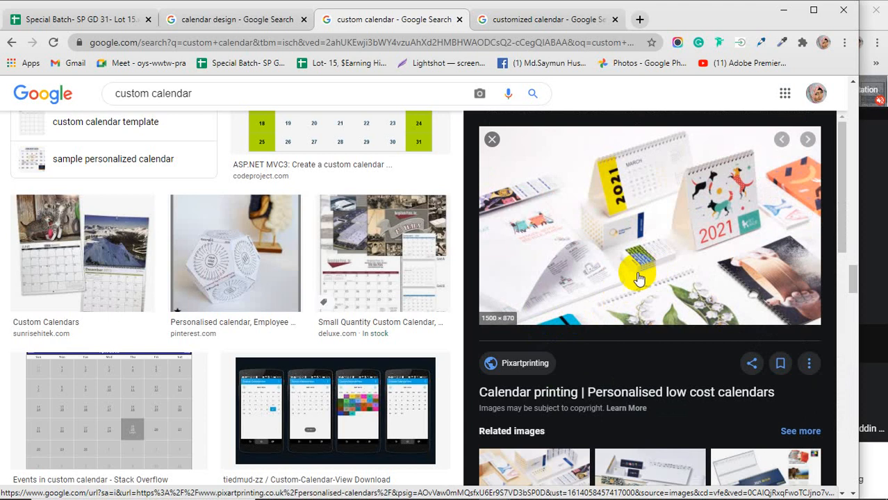
Step: Return to the 3D calendar, reopen its related PrintSafari image and preview the Table cross calendar 2021 from deprismedia.com
click(225, 267)
scroll(702, 264, down, 5)
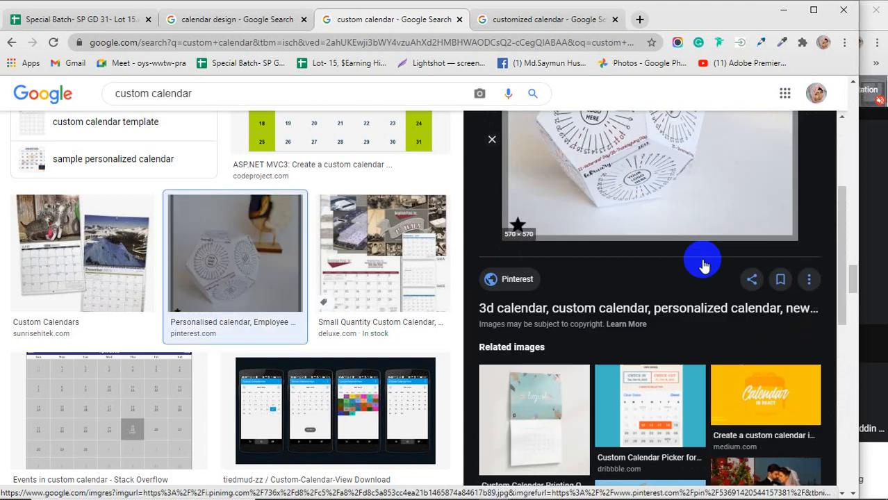
scroll(702, 264, down, 3)
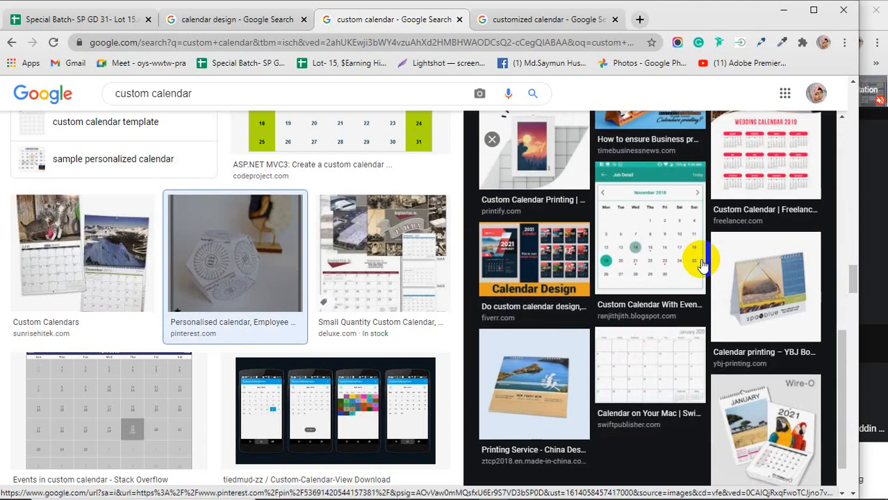
scroll(670, 267, down, 2)
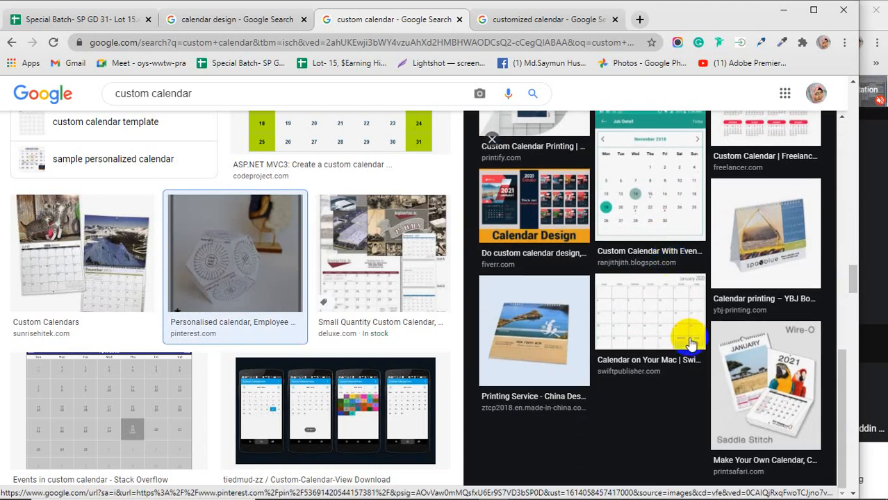
click(757, 383)
scroll(663, 271, down, 3)
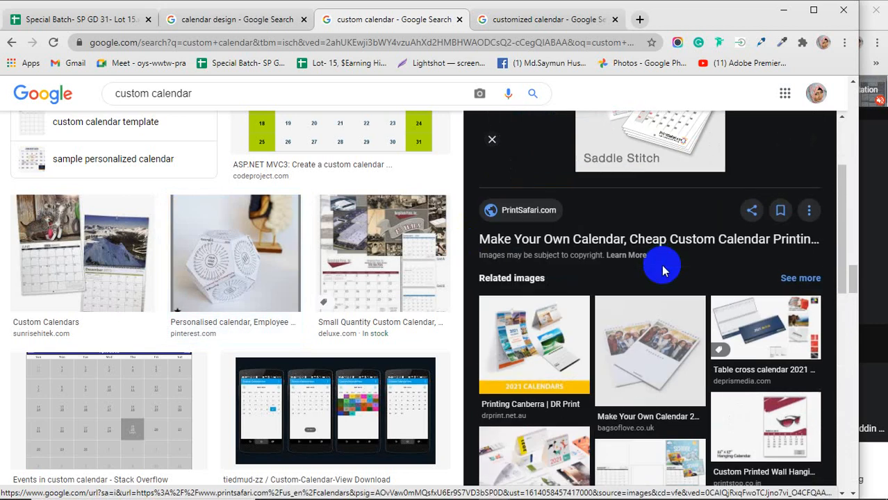
click(760, 337)
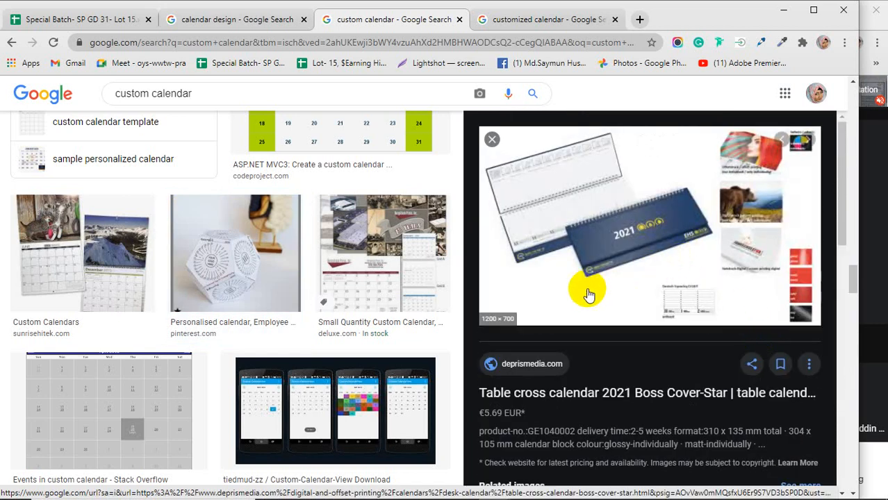
Step: Browse more related desk calendars, including the creative one from cbpprinting, and preview Alibaba's 2020 desk calendar with colored sticky notes
scroll(588, 294, down, 3)
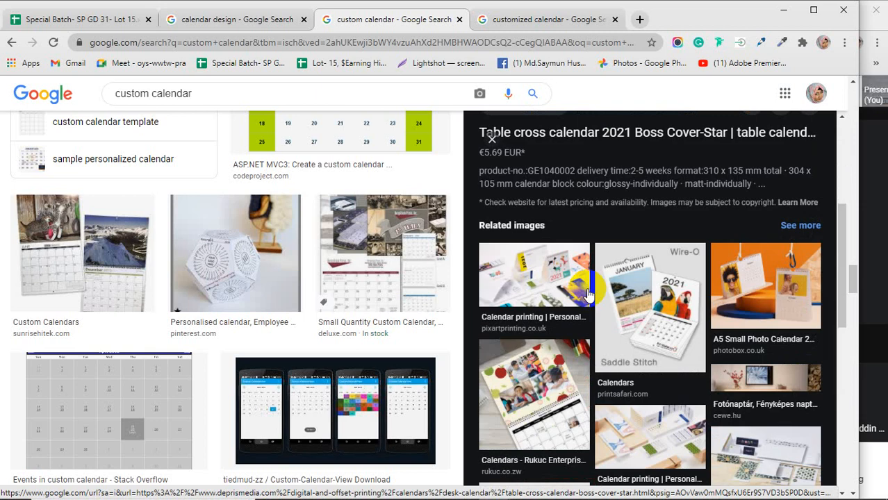
scroll(588, 295, down, 2)
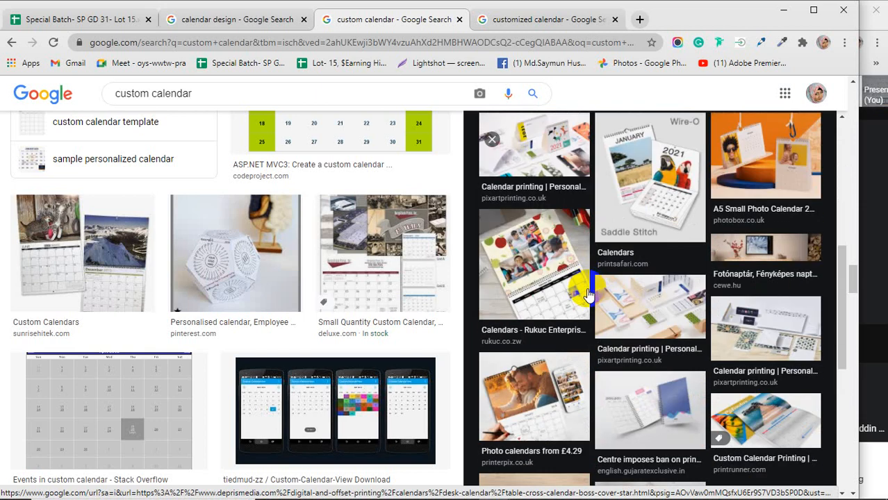
scroll(698, 324, down, 4)
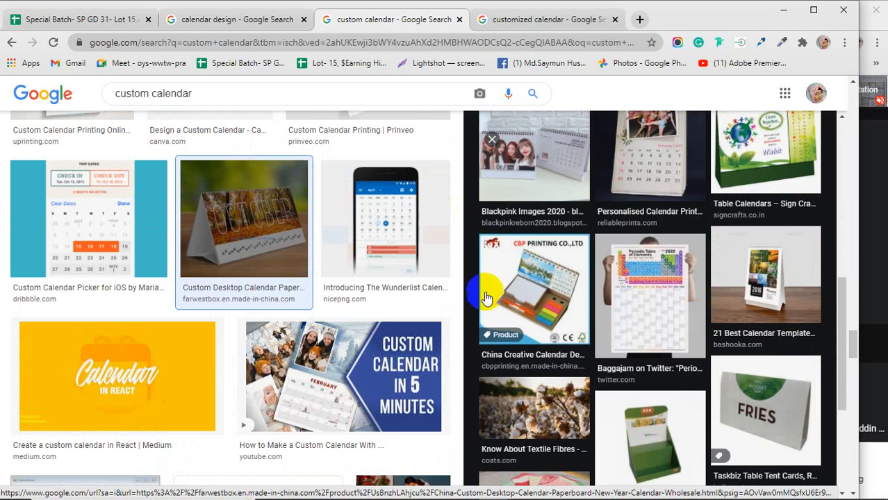
click(527, 268)
scroll(627, 273, down, 3)
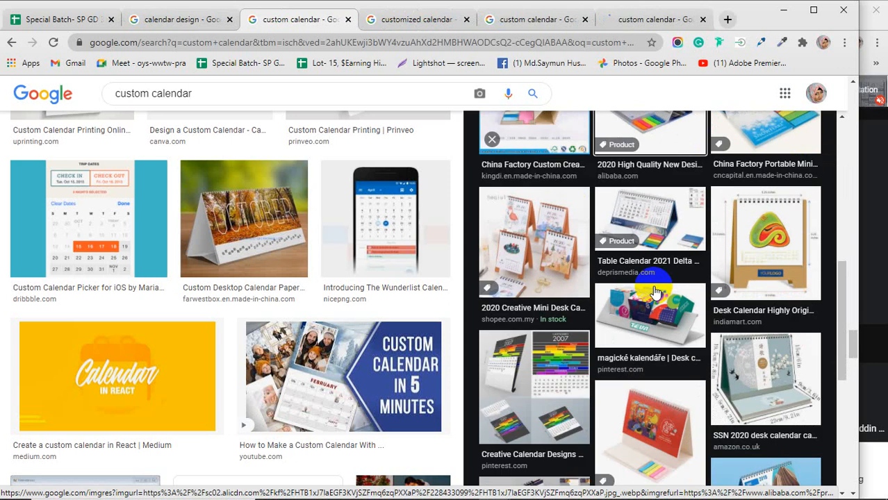
scroll(655, 267, up, 2)
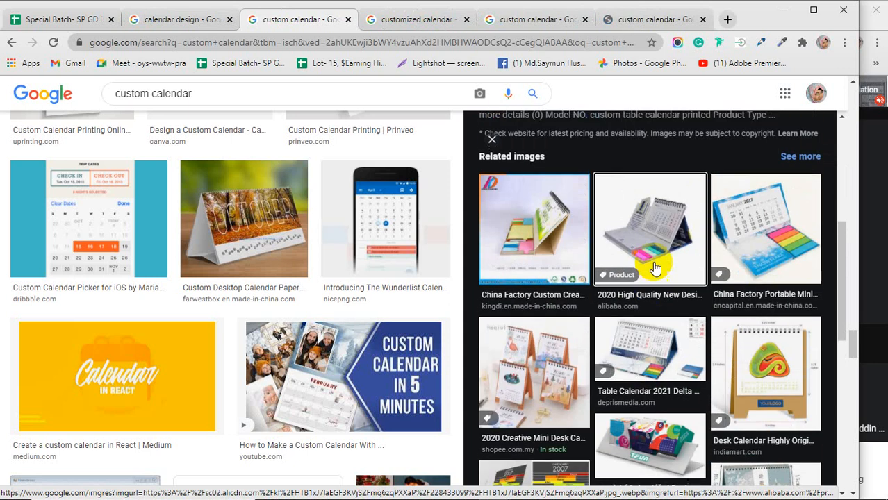
click(656, 230)
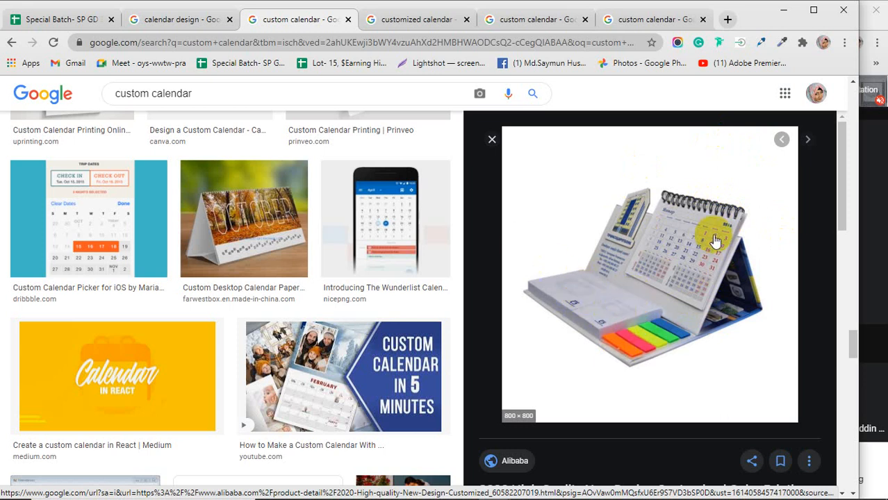
Step: Examine the building-block calendar from InstantShift's 28 Creative Calendar Design Ideas and its related images
key(Right)
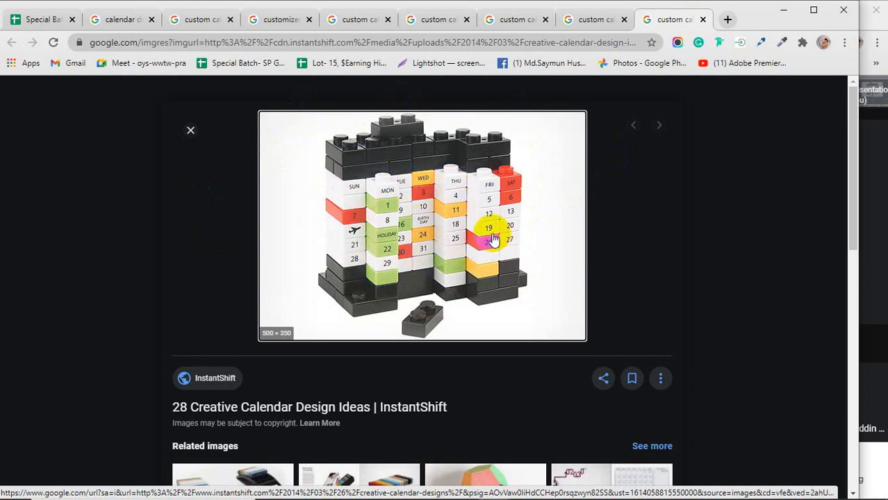
scroll(492, 229, down, 2)
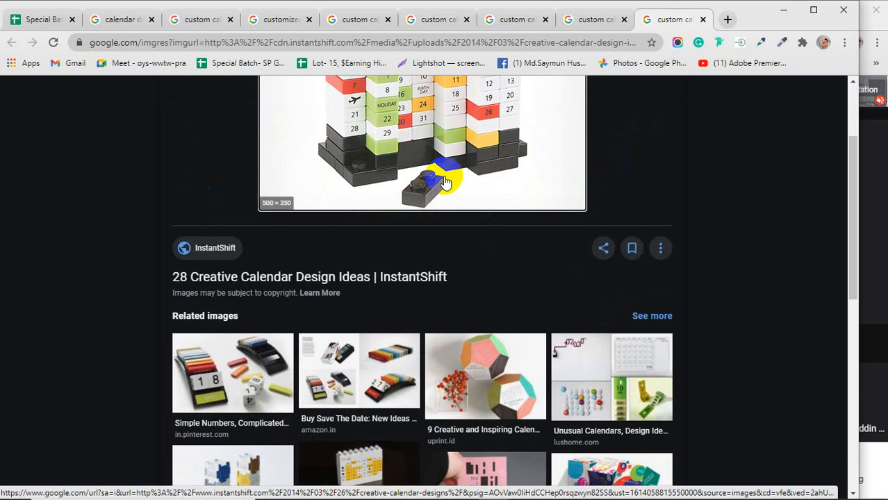
scroll(410, 204, down, 2)
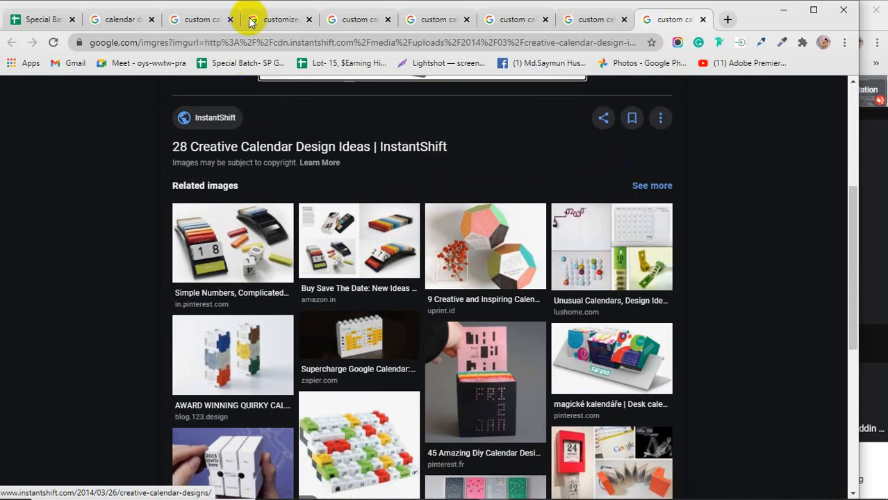
Step: Switch to the shirt-shaped 2014 desk calendar and preview the related toaster-shaped January calendar
click(594, 19)
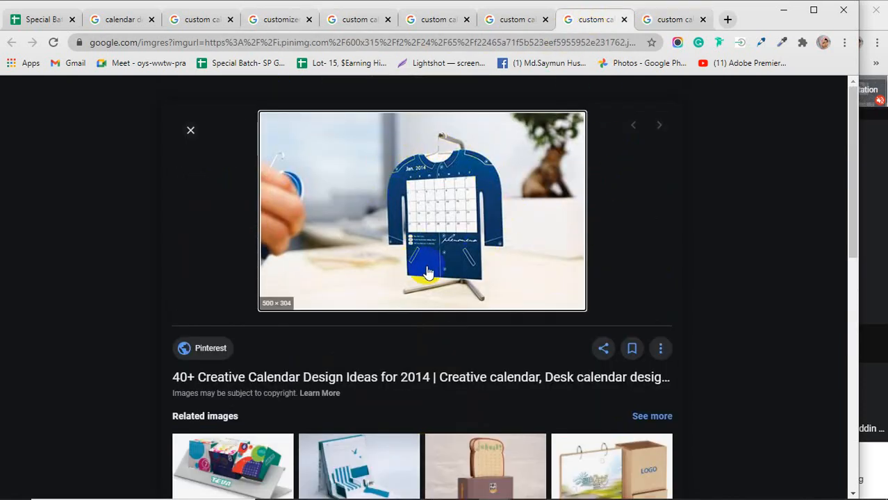
scroll(436, 198, down, 3)
click(481, 295)
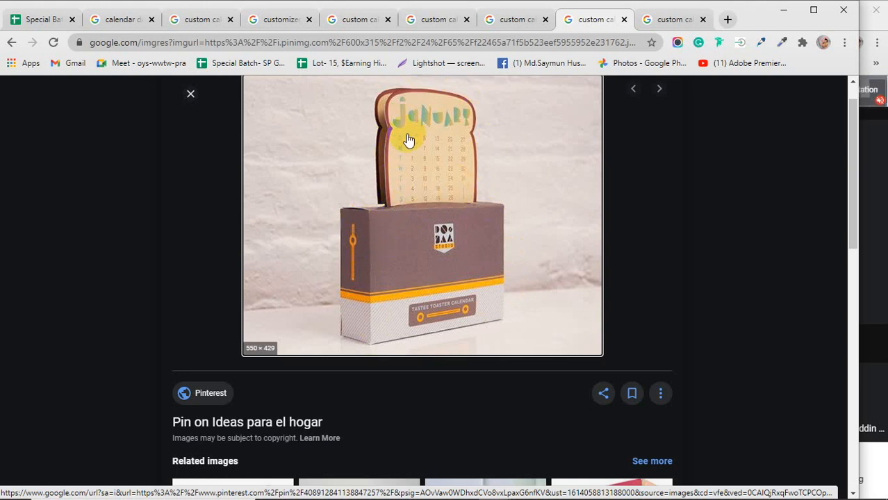
Step: Look through the images related to the toaster calendar, preview the Work + Play round calendar and view it in its own browser tab
scroll(456, 177, down, 3)
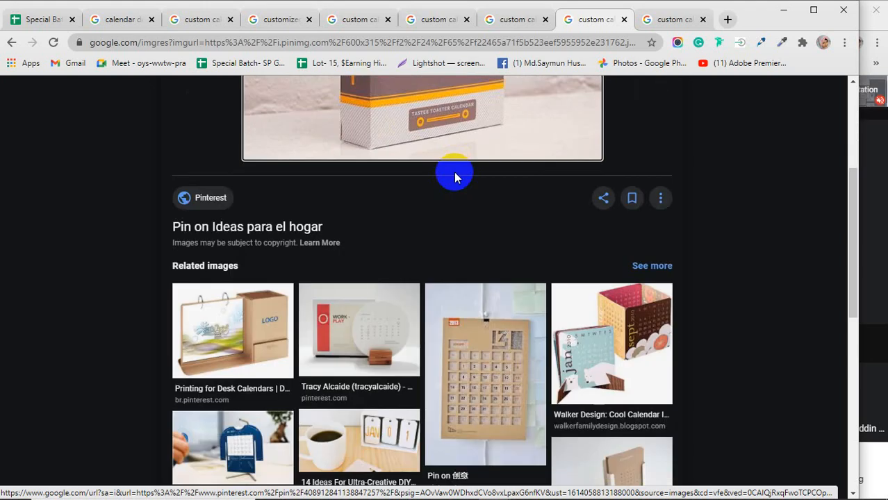
scroll(455, 176, down, 2)
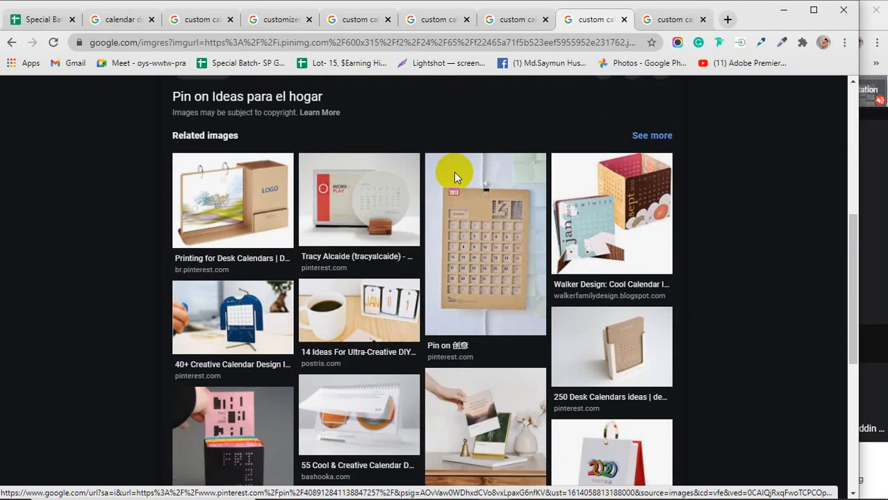
click(372, 210)
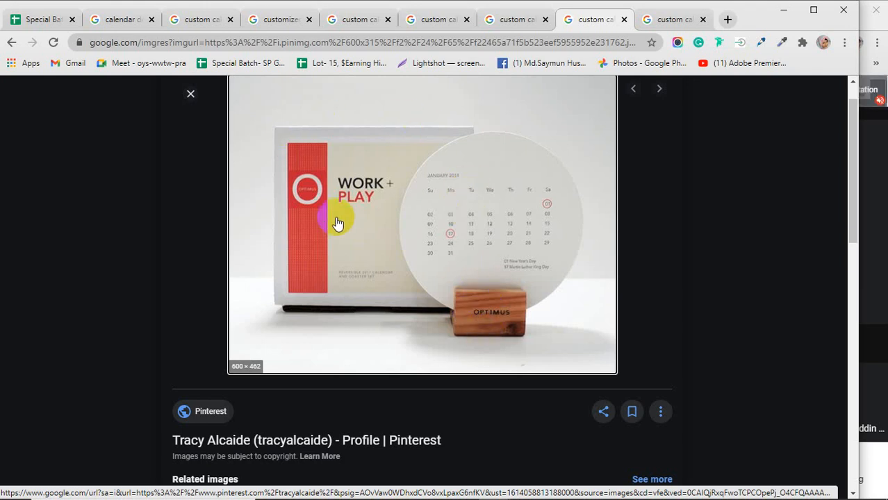
scroll(413, 224, down, 5)
click(519, 20)
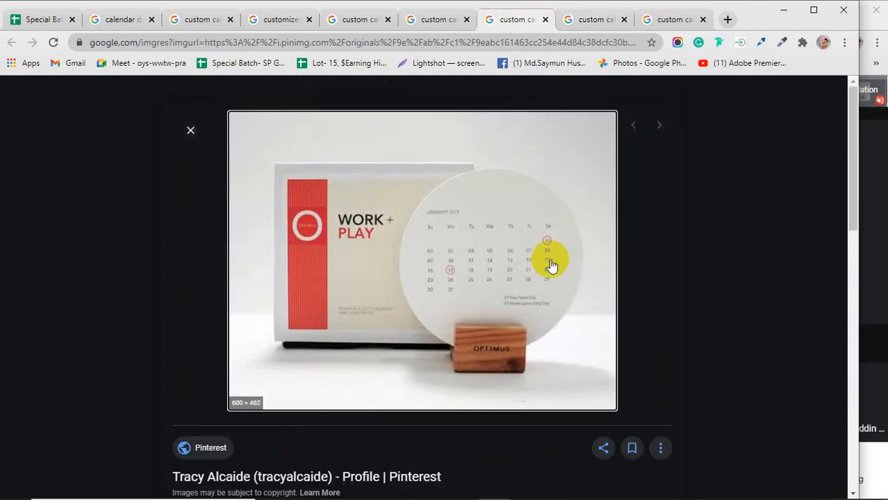
Step: Revisit the open previews of Alibaba's sticky-note desk calendar, the Teva cube calendar and Captain Notepad's personalized calendars
click(438, 20)
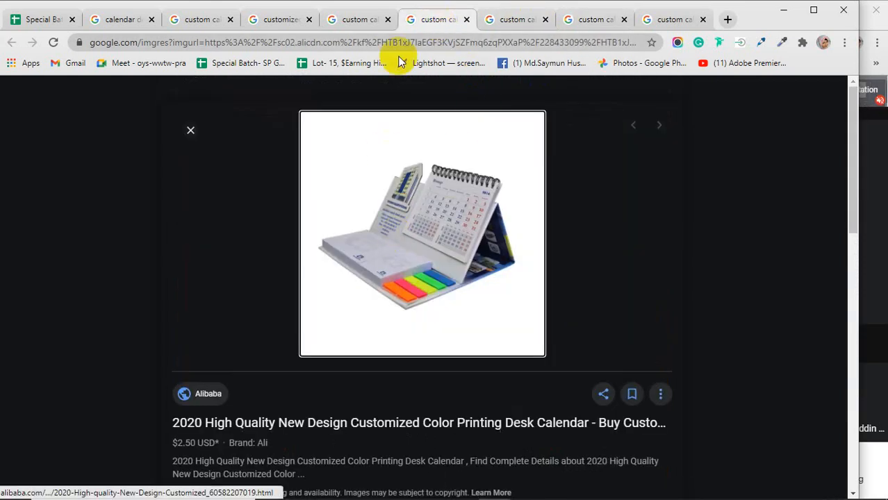
click(355, 23)
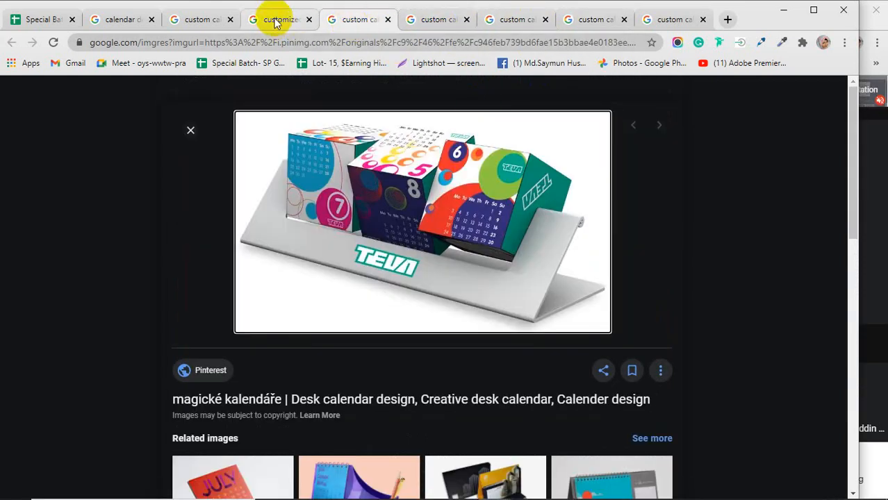
click(276, 21)
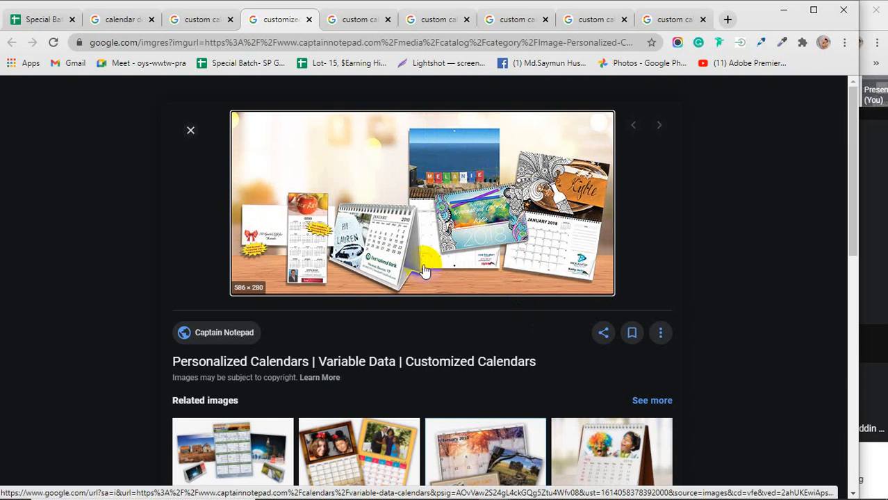
Step: Browse the images related to Captain Notepad's calendars and preview the photo desk calendar from printmax.me
scroll(425, 270, down, 3)
scroll(425, 269, down, 3)
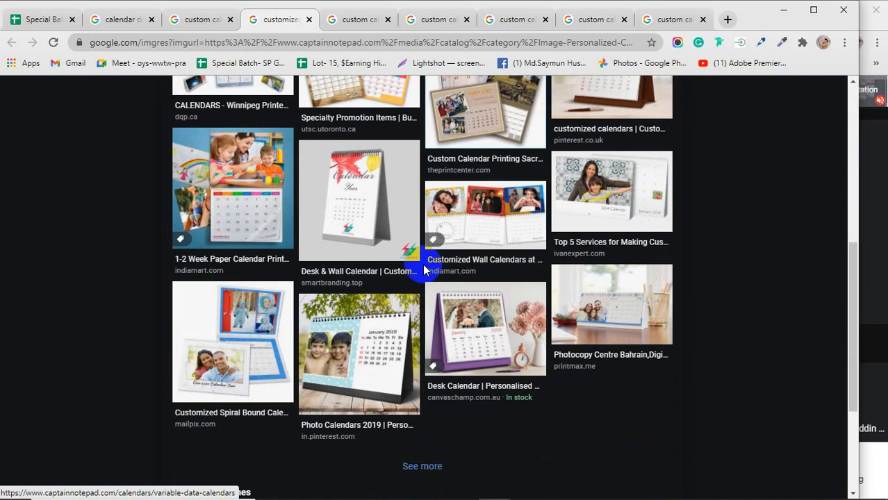
scroll(424, 264, up, 2)
scroll(424, 264, down, 2)
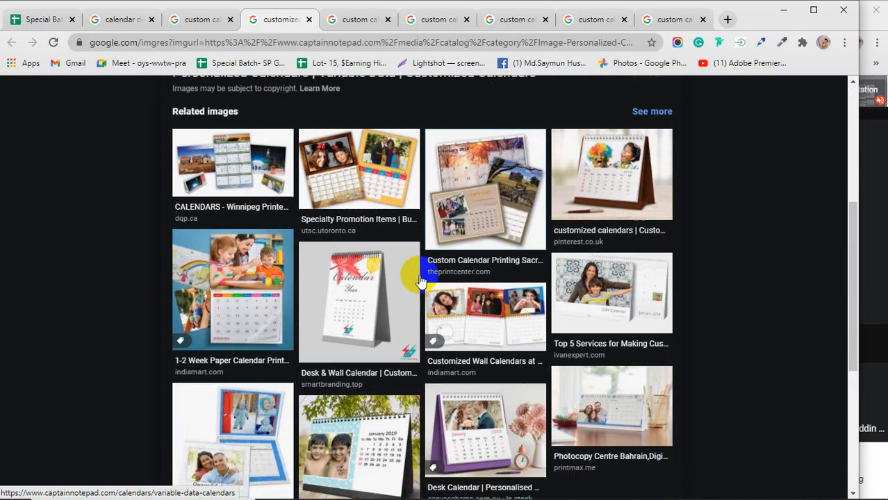
click(577, 319)
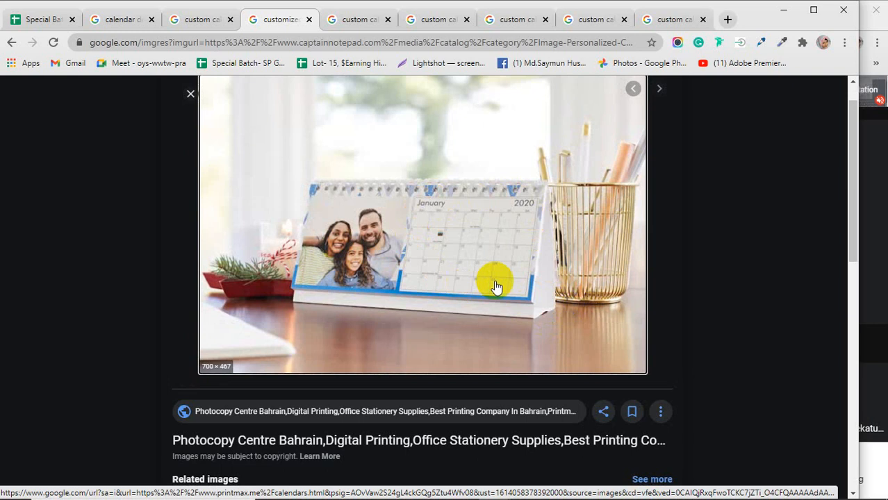
Step: Close all the custom and customized calendar image tabs, keeping the calendar design search open
click(231, 20)
click(231, 20)
click(231, 20)
click(231, 20)
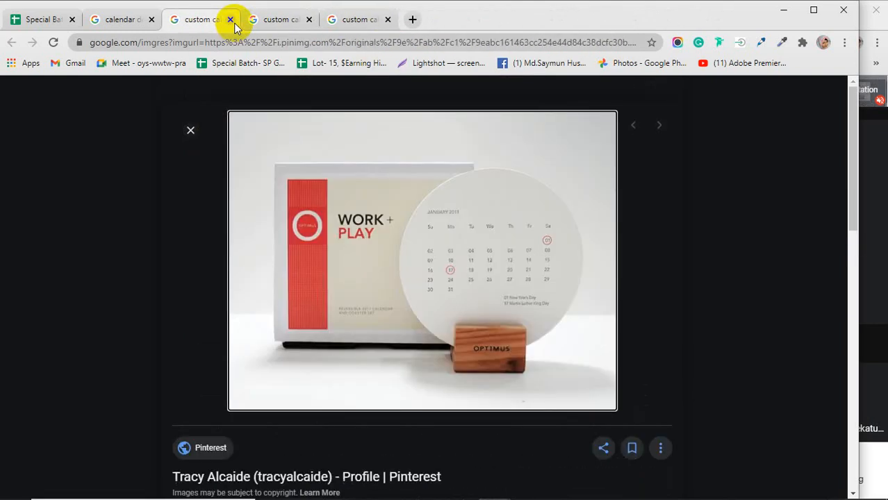
click(231, 20)
click(231, 20)
click(230, 20)
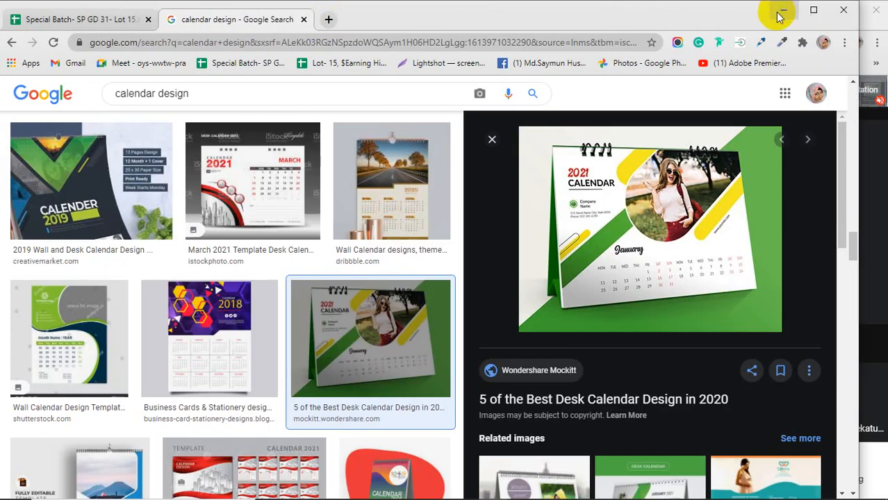
click(783, 10)
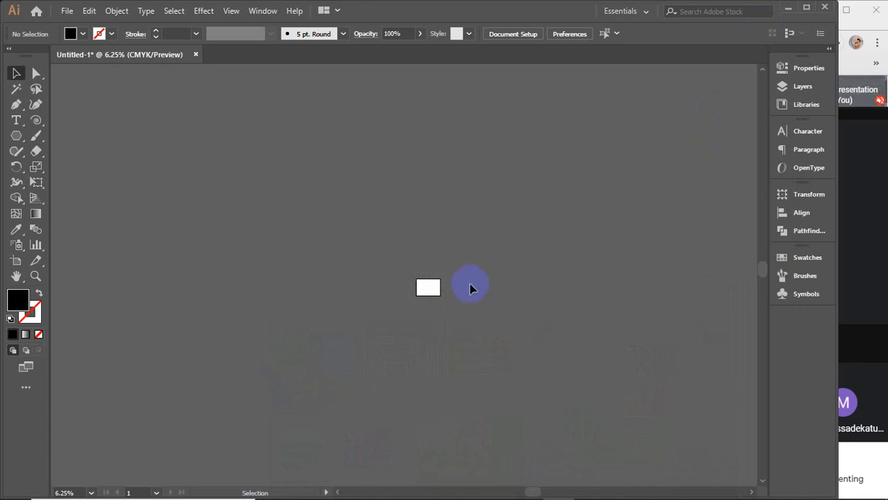
scroll(467, 294, up, 7)
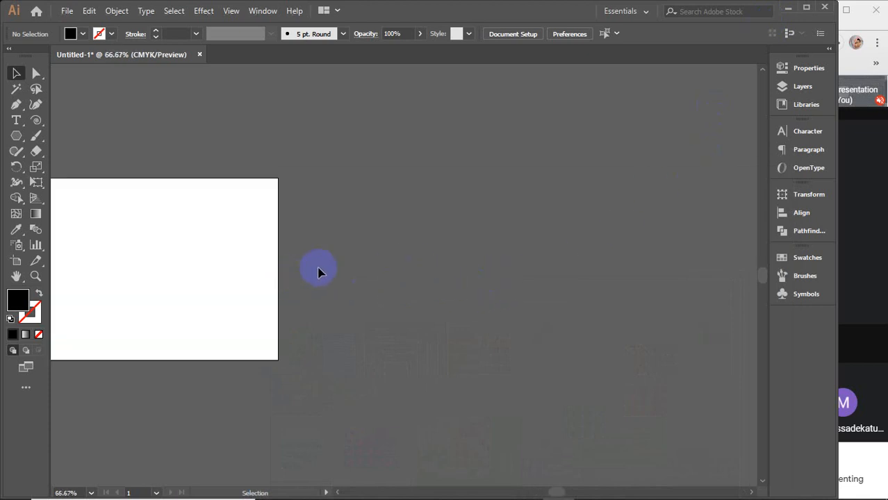
scroll(318, 272, right, 5)
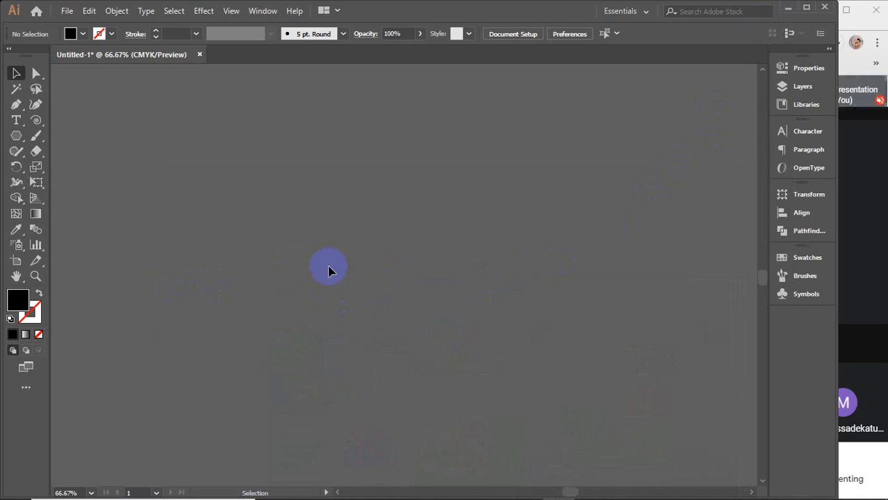
key(alt+Tab)
Step: Search Google for "calendar standard size" in a new browser tab
click(330, 21)
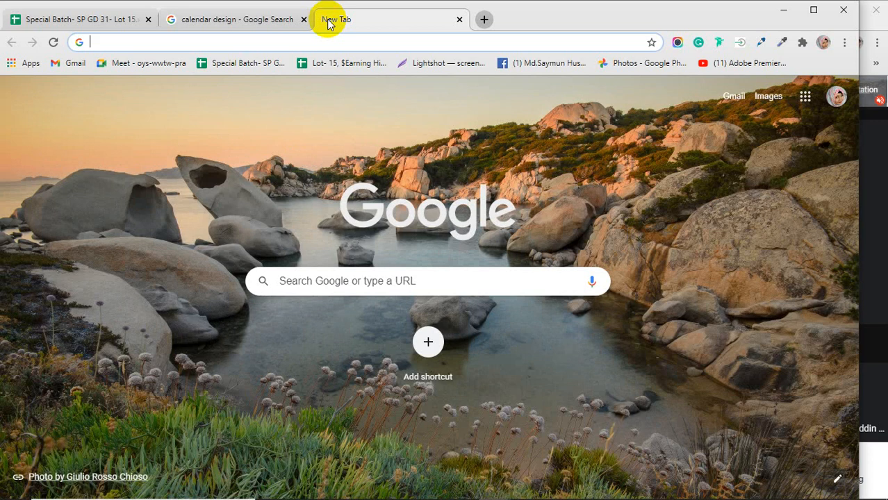
text(calend)
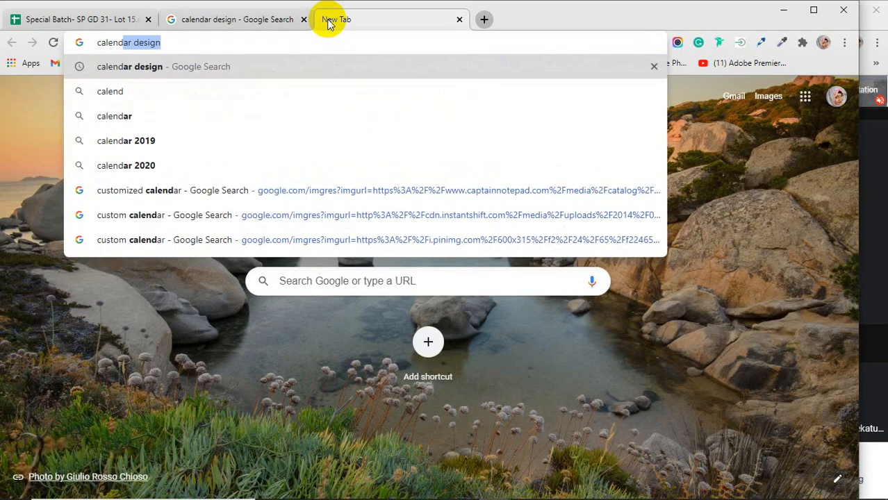
text(a)
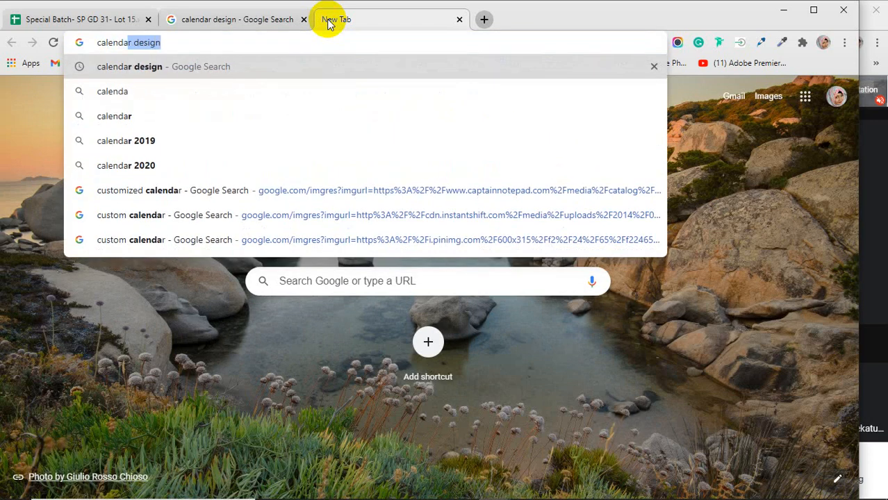
text(r)
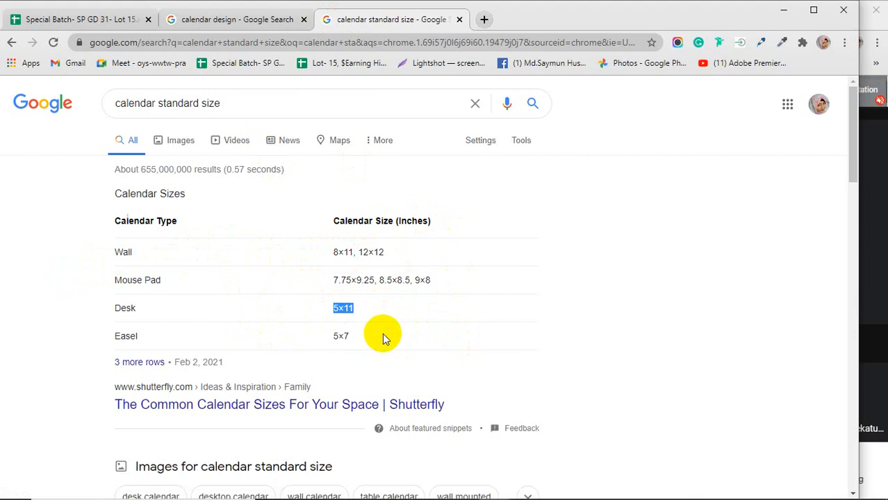
Step: Check the easel calendar size in the featured size table and look over the image results for calendar standard size
drag(382, 338, 295, 334)
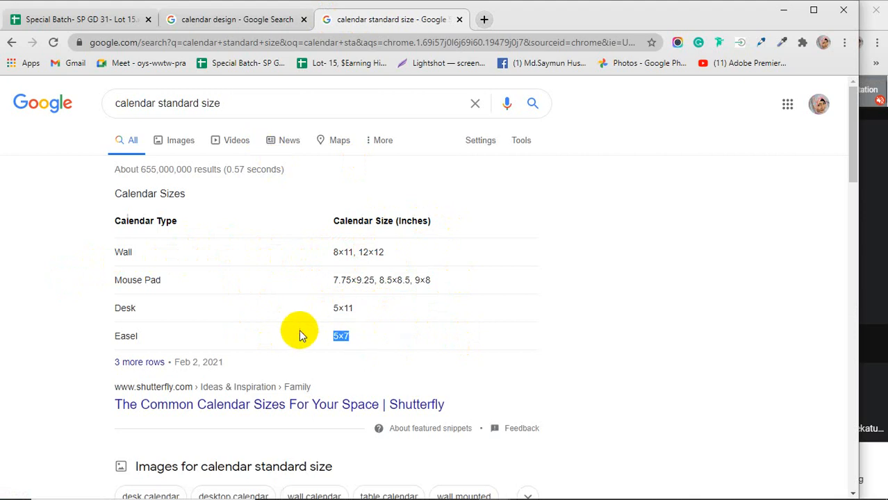
click(513, 334)
scroll(578, 301, down, 3)
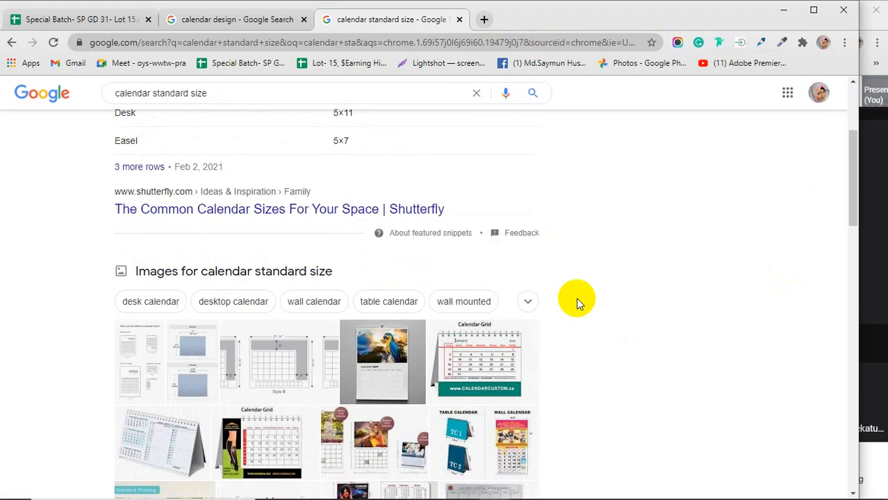
scroll(576, 297, down, 1)
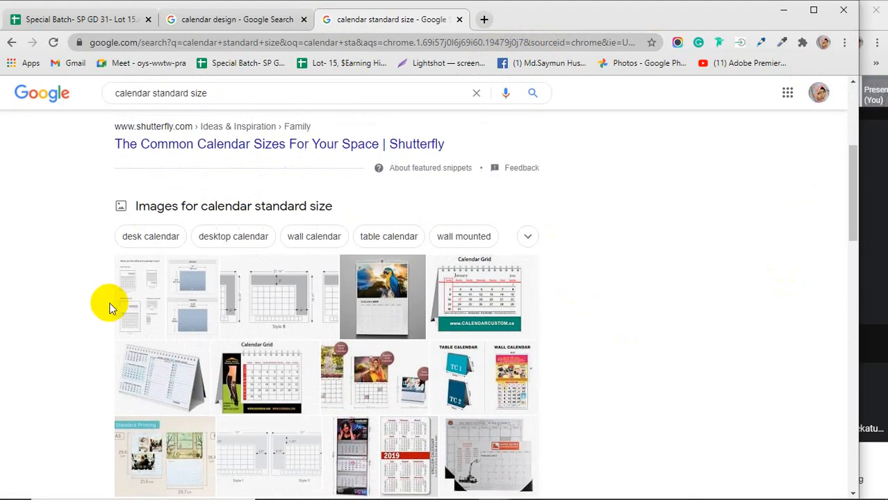
Step: Examine UPrinting's chart of the different calendar sizes in the image results
click(158, 304)
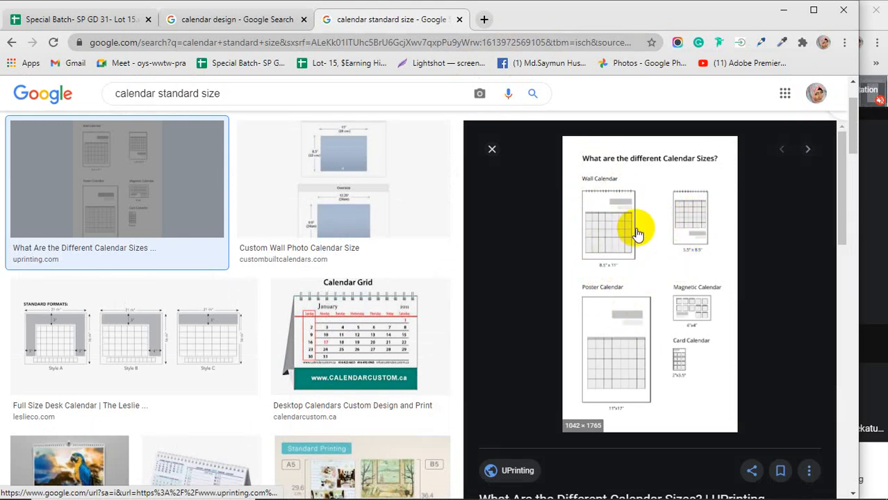
scroll(639, 338, down, 1)
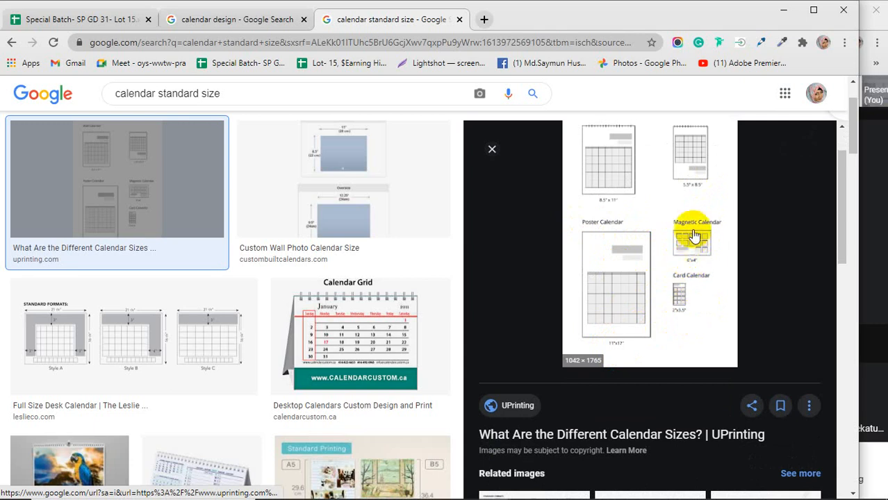
scroll(386, 309, down, 1)
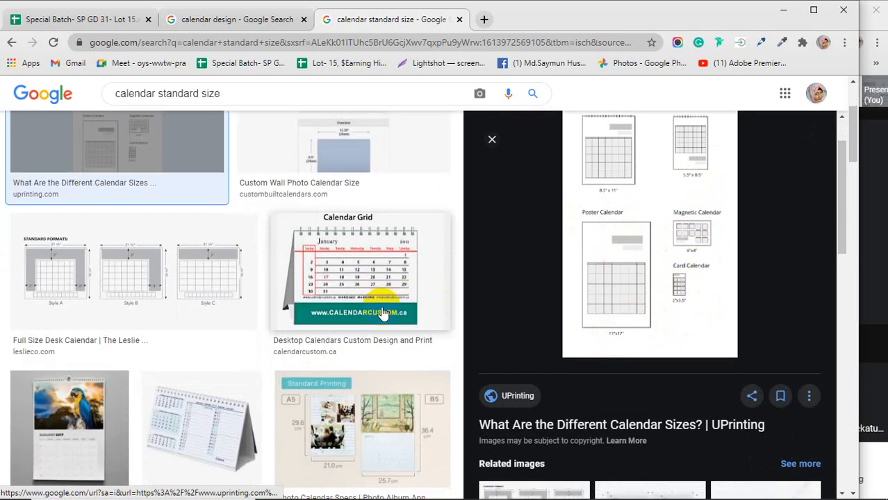
Step: Examine The Leslie Company's full size desk calendar formats, browse the other size diagrams, and close the calendar size search tab
click(118, 257)
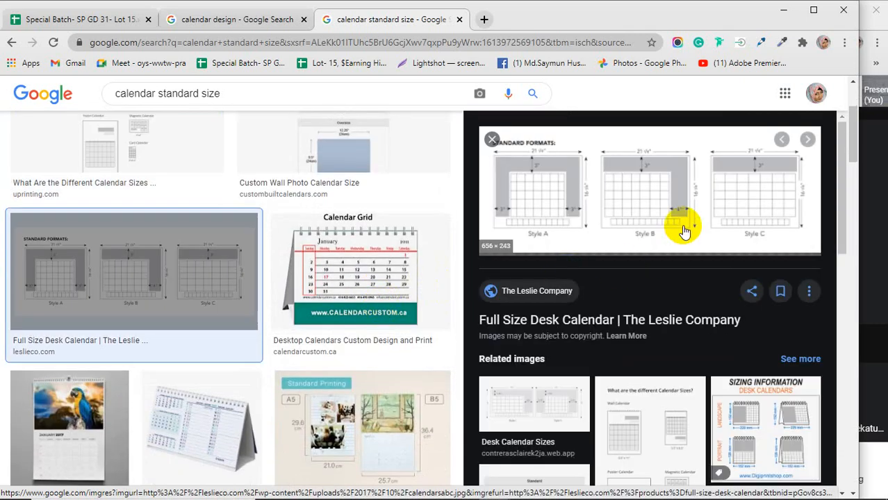
scroll(674, 234, down, 3)
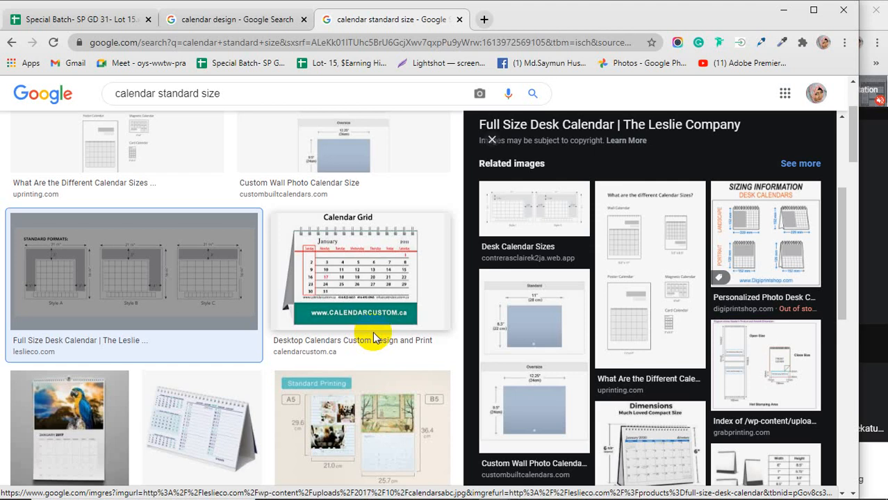
scroll(373, 332, down, 3)
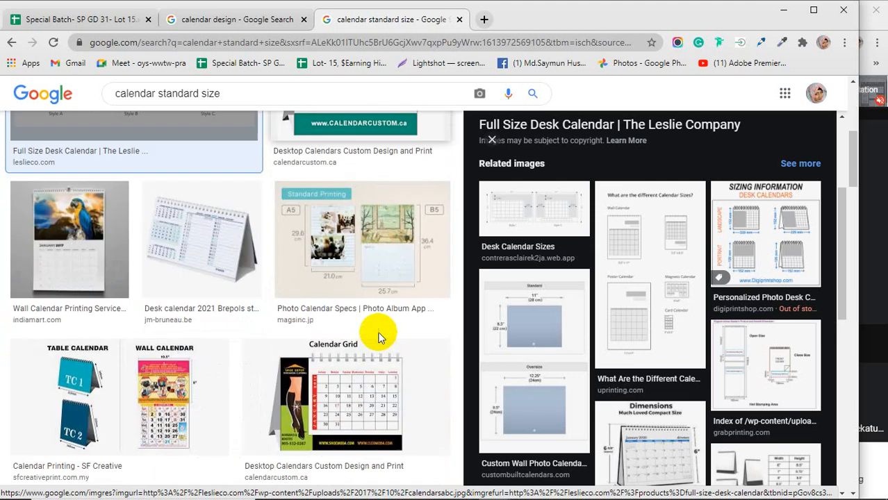
scroll(748, 413, down, 3)
scroll(403, 382, down, 2)
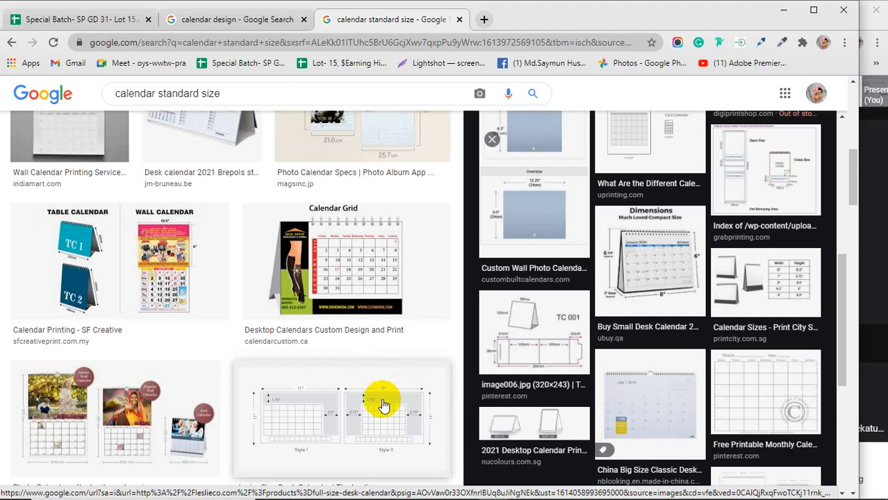
click(460, 19)
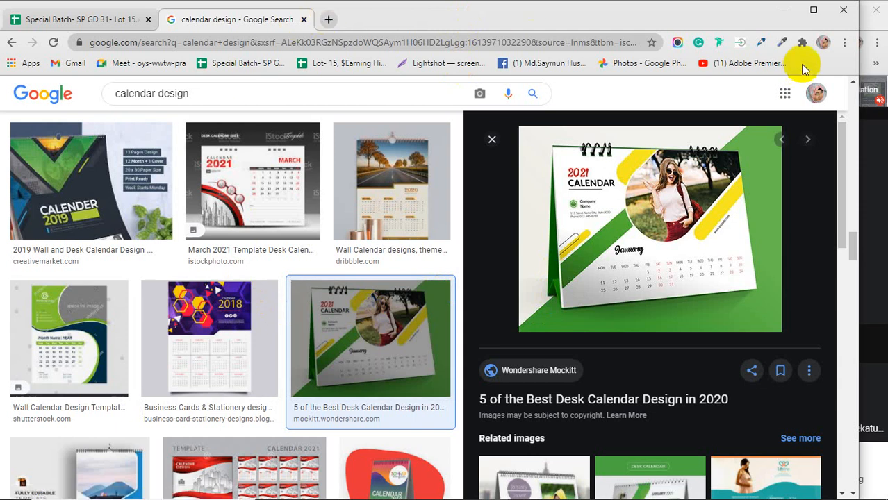
Step: Switch to Illustrator and create a rectangle 11 in wide and 8.5 in high on the empty canvas beside the artboard
click(783, 16)
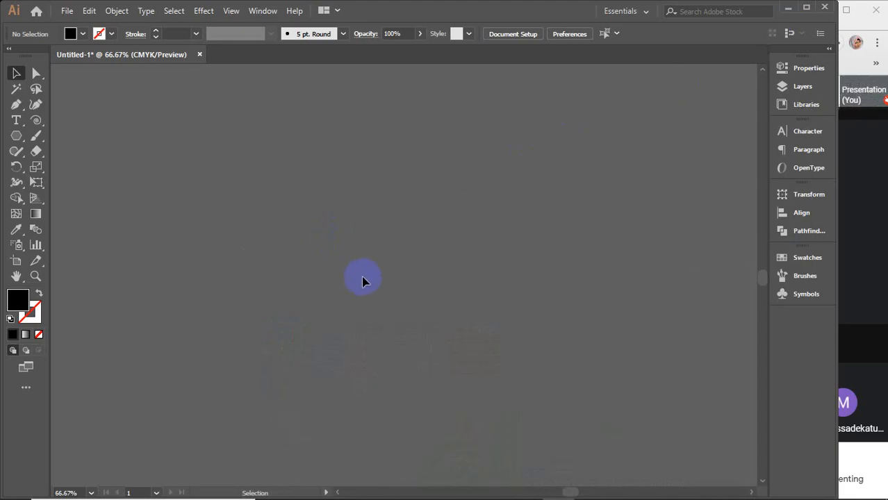
key(ctrl+minus)
key(ctrl+minus)
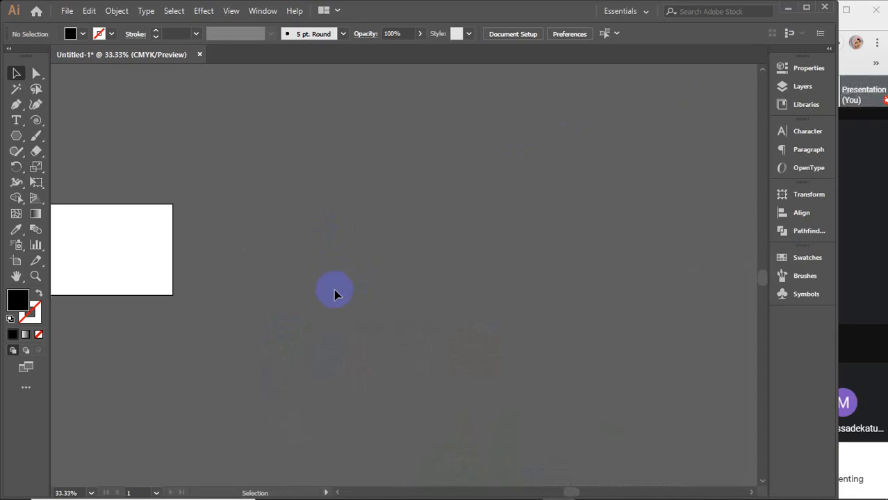
key(ctrl+plus)
key(ctrl+plus)
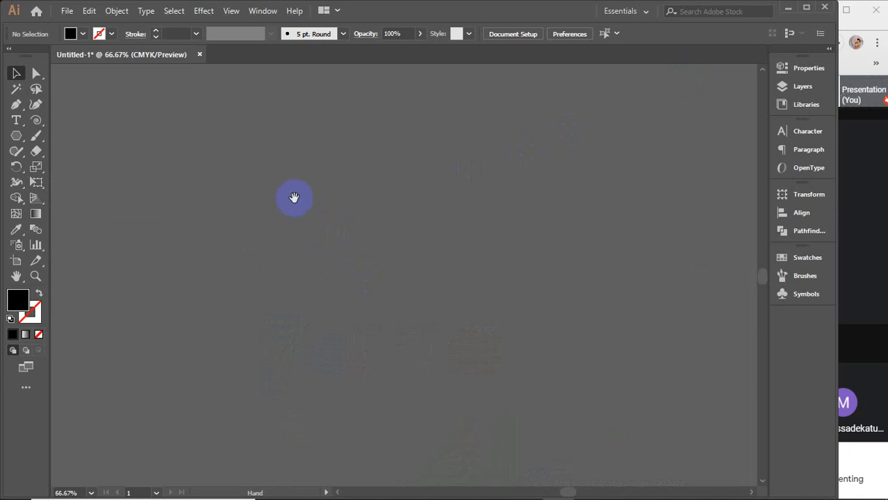
drag(293, 196, 329, 241)
key(ctrl+plus)
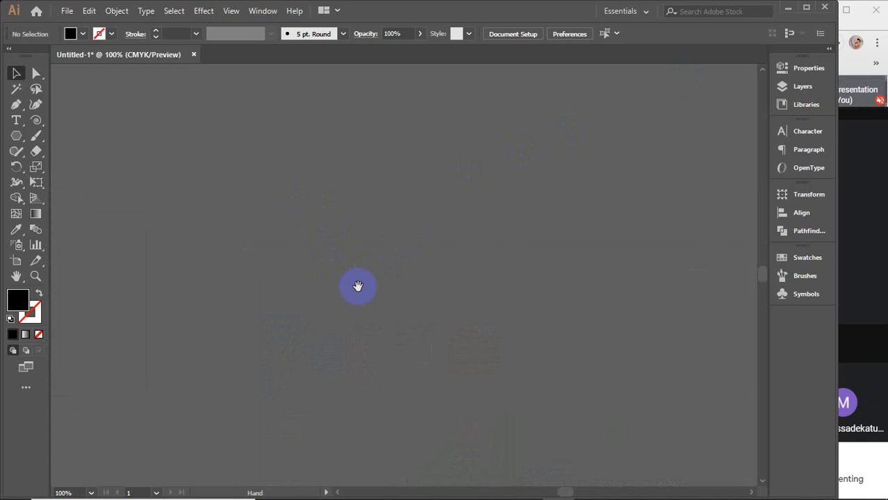
drag(369, 320, 374, 310)
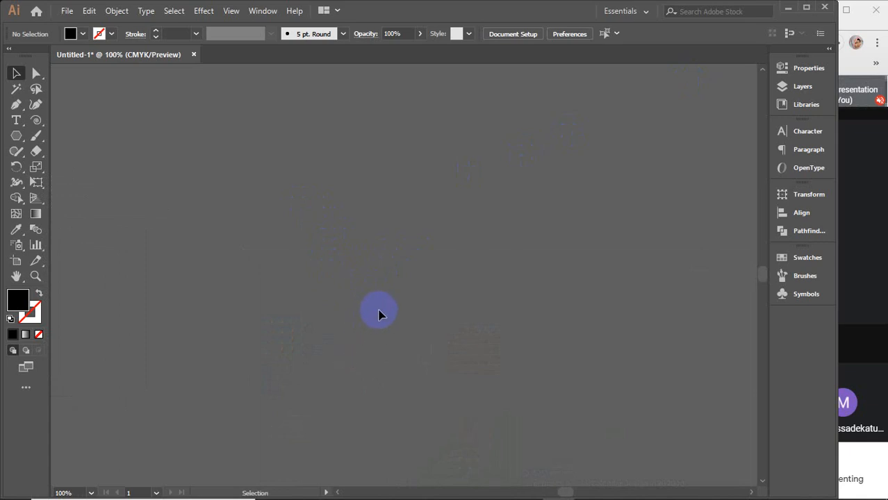
click(14, 136)
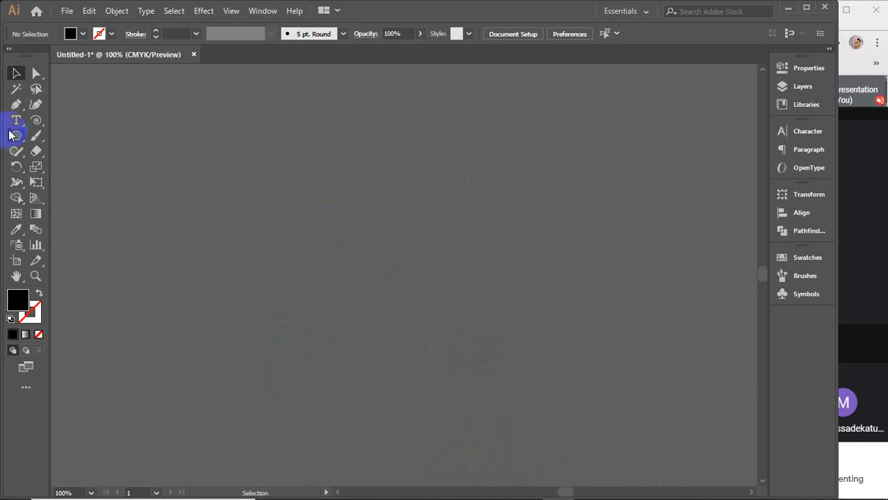
click(83, 137)
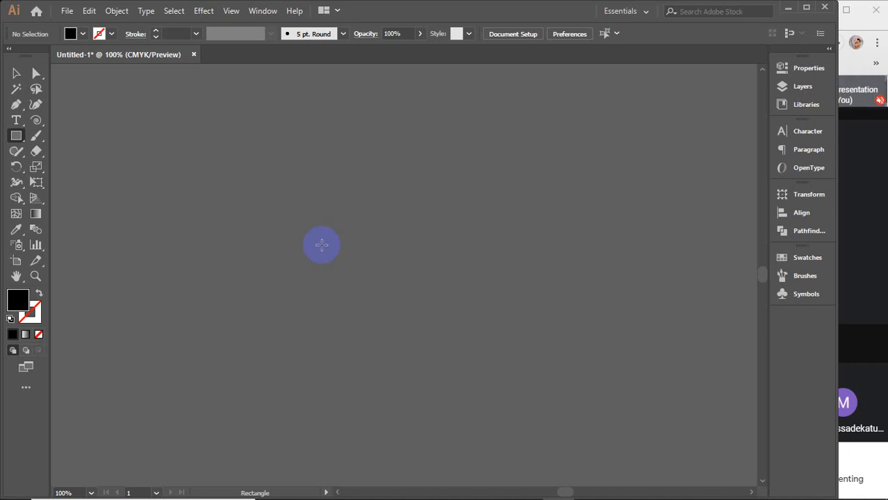
click(322, 245)
text(8.)
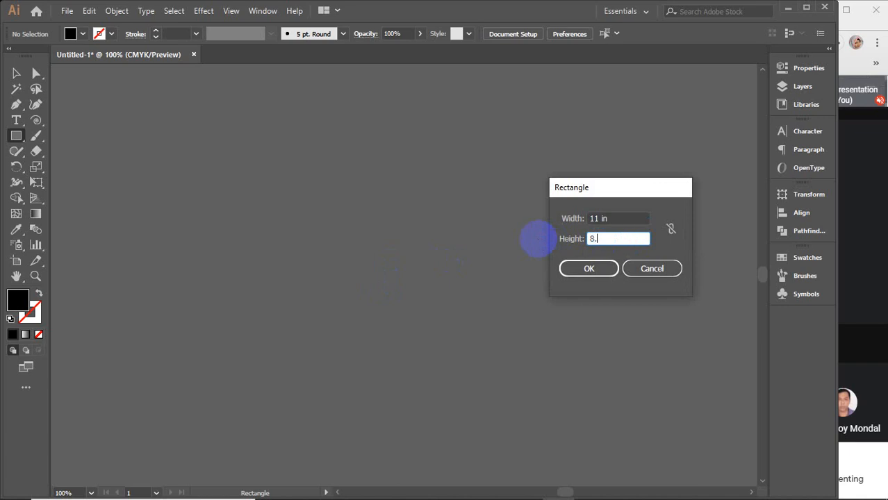
text(5)
key(Return)
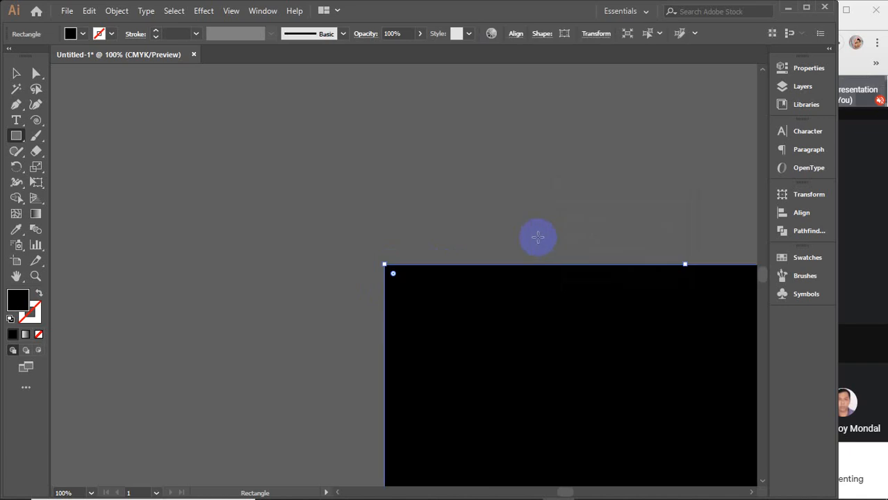
Step: Move the black rectangle to the middle of the view so that it is entirely visible
key(v)
drag(518, 354, 213, 165)
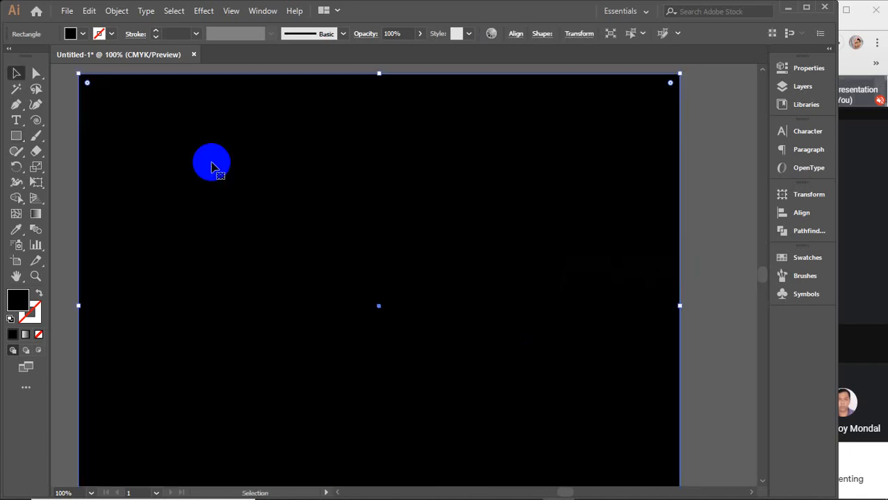
key(ctrl+0)
drag(217, 219, 252, 232)
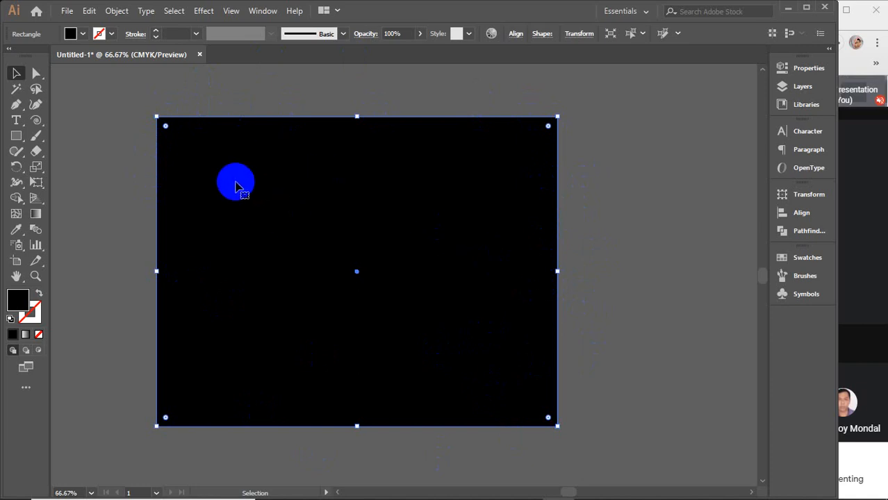
Step: Offset the rectangle's path outward by 0.125 in with miter joins and fill the resulting bleed shape with yellow
click(117, 11)
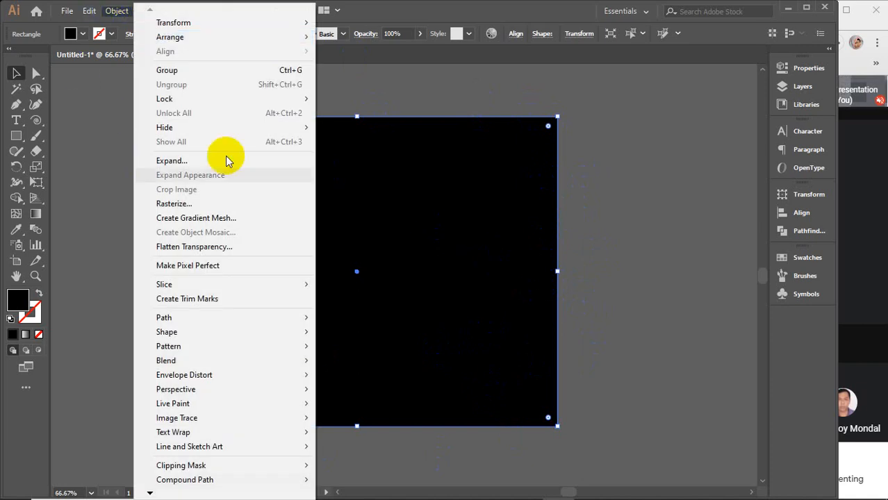
mouse_move(184, 314)
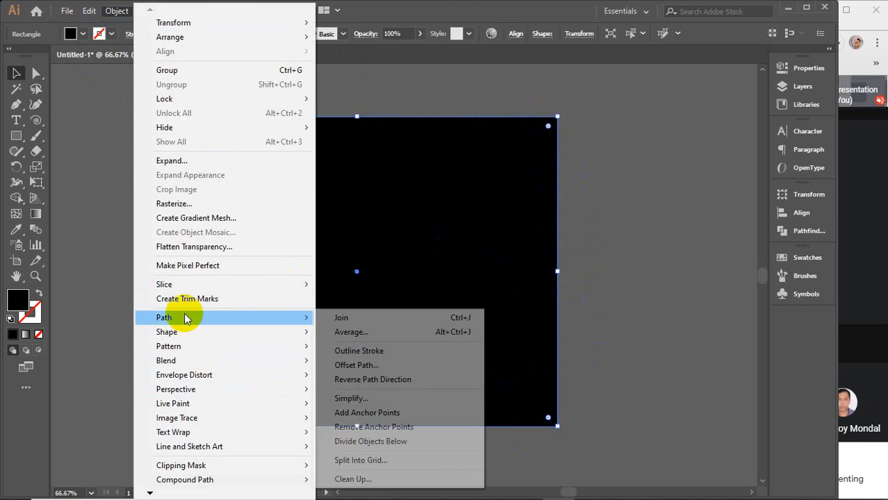
click(354, 362)
text(.125)
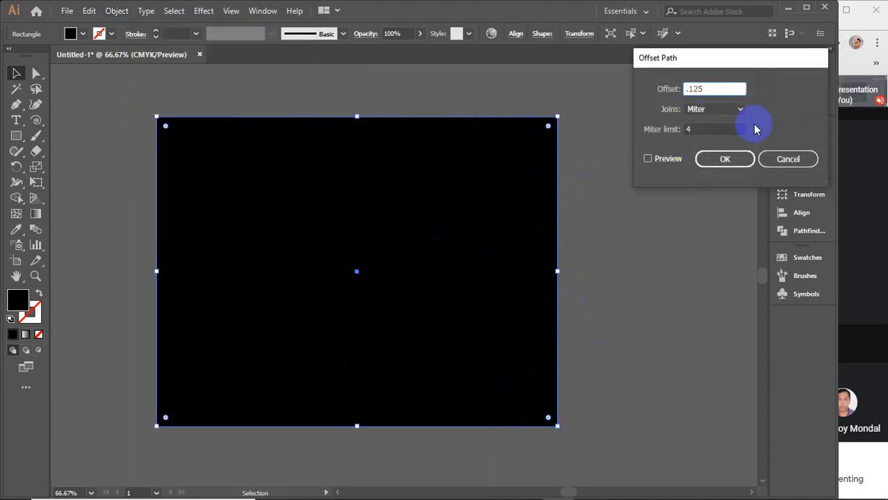
click(731, 160)
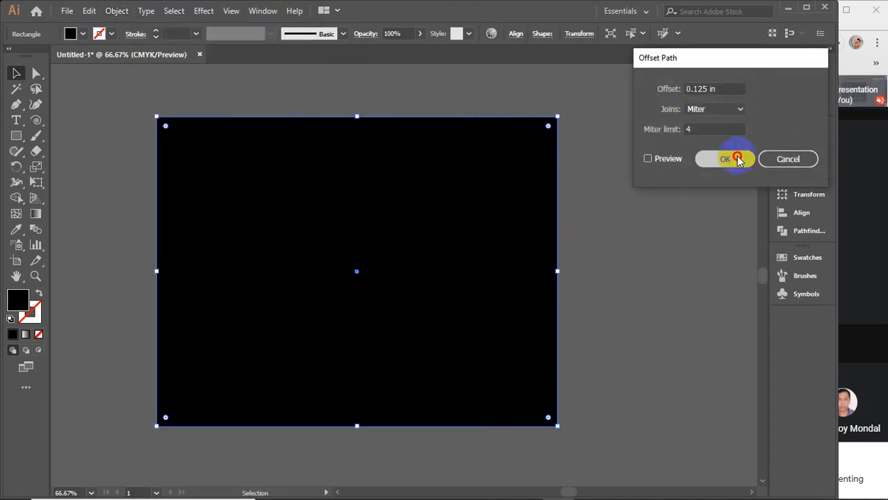
click(83, 33)
click(125, 54)
click(695, 153)
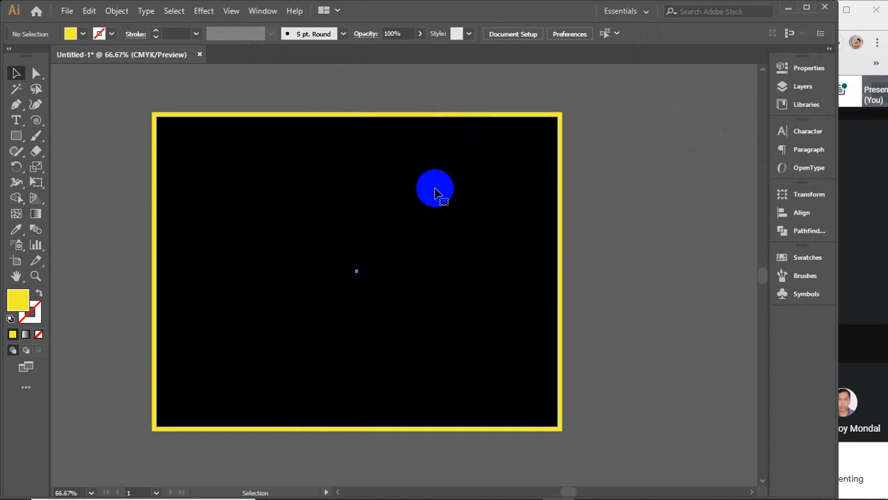
Step: Offset the black rectangle's path inward to create a red margin line inside the page area
click(435, 190)
click(117, 11)
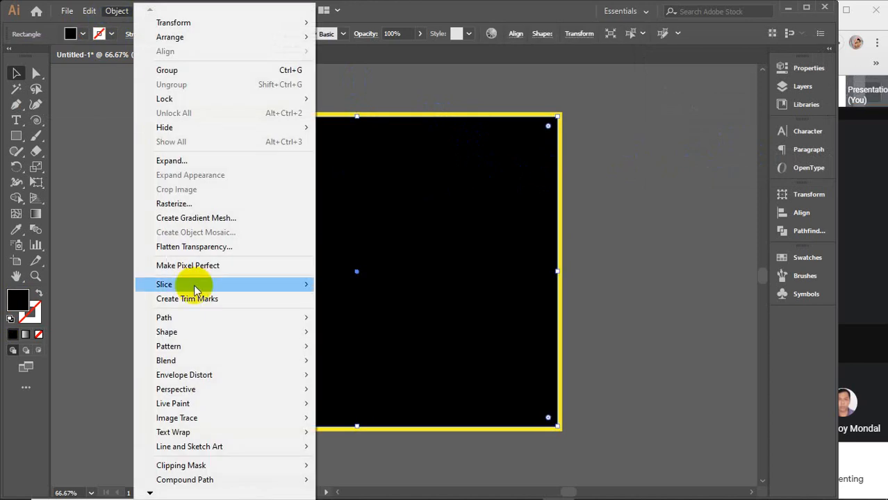
mouse_move(164, 318)
click(377, 363)
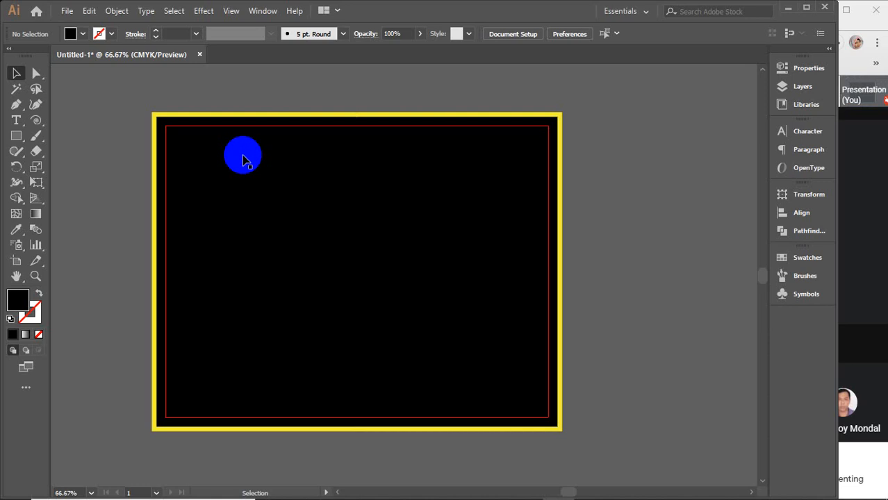
drag(242, 159, 129, 118)
drag(85, 96, 593, 305)
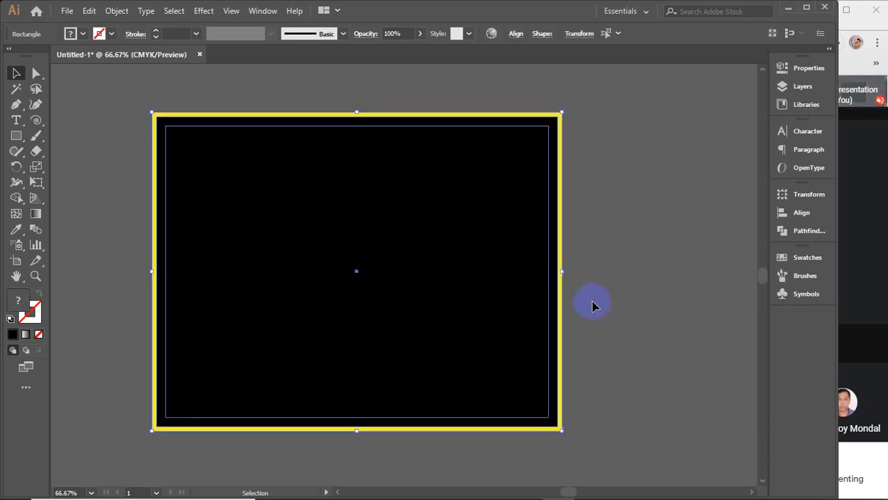
click(143, 132)
click(15, 137)
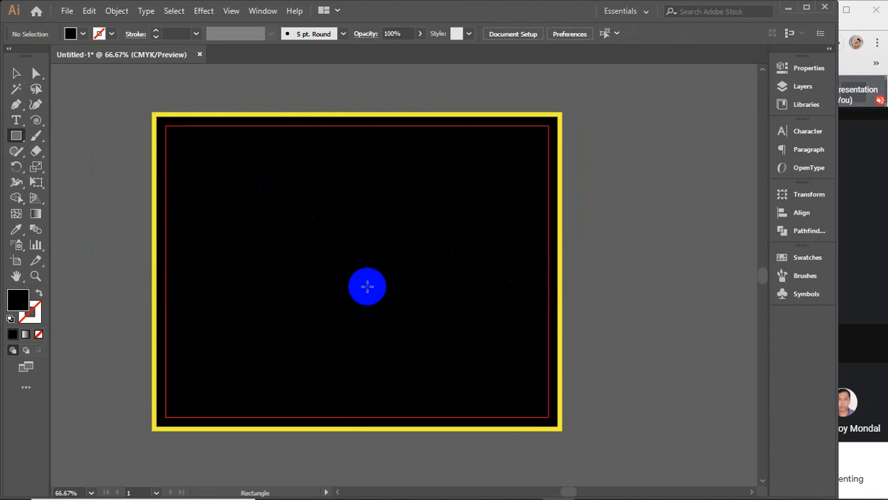
drag(346, 282, 548, 417)
key(ctrl+z)
drag(166, 348, 315, 404)
key(v)
drag(250, 344, 239, 313)
key(Delete)
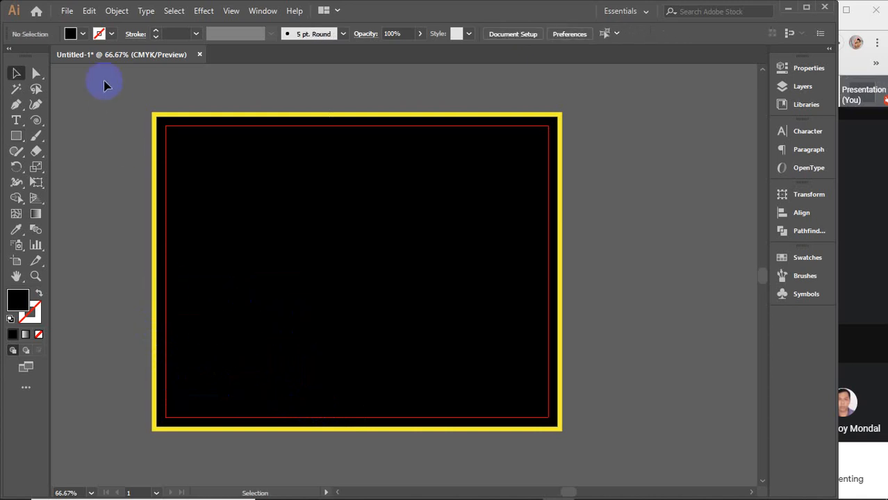
drag(104, 81, 286, 271)
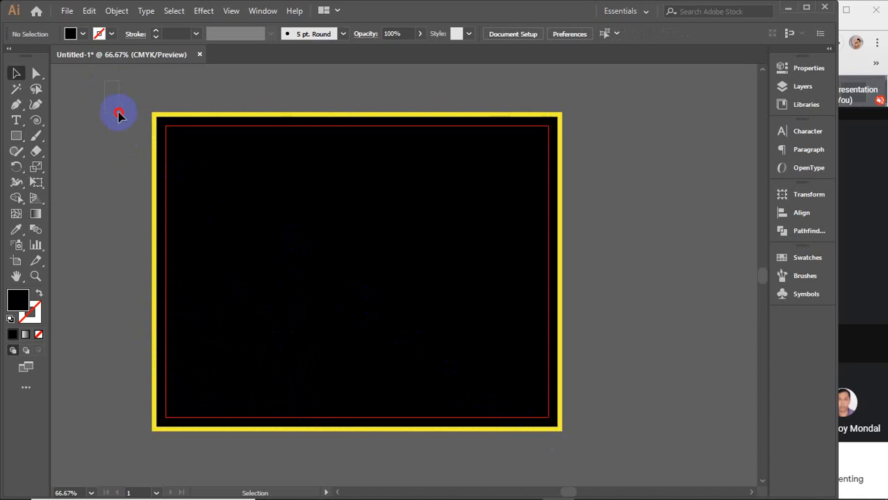
Step: Draw a rectangle about 5.25 × 4 in from the page centre to the lower-right margin corner, and move it onto empty canvas beside the page
click(16, 136)
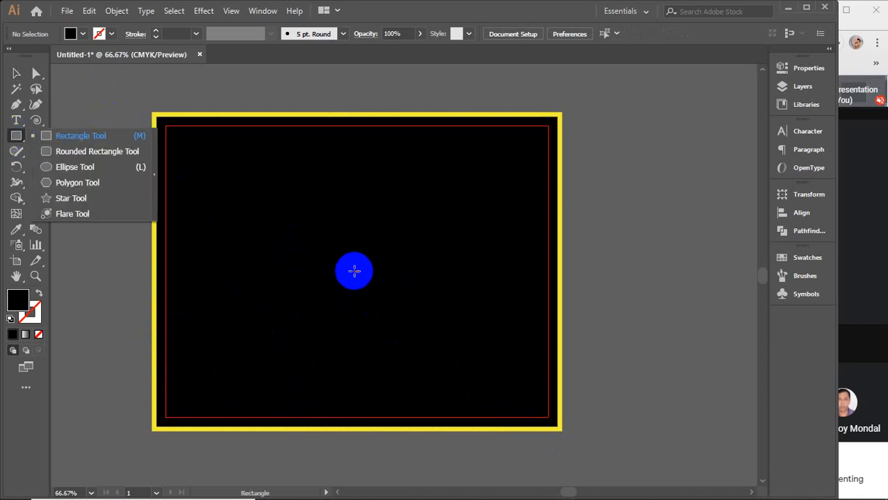
drag(357, 271, 548, 417)
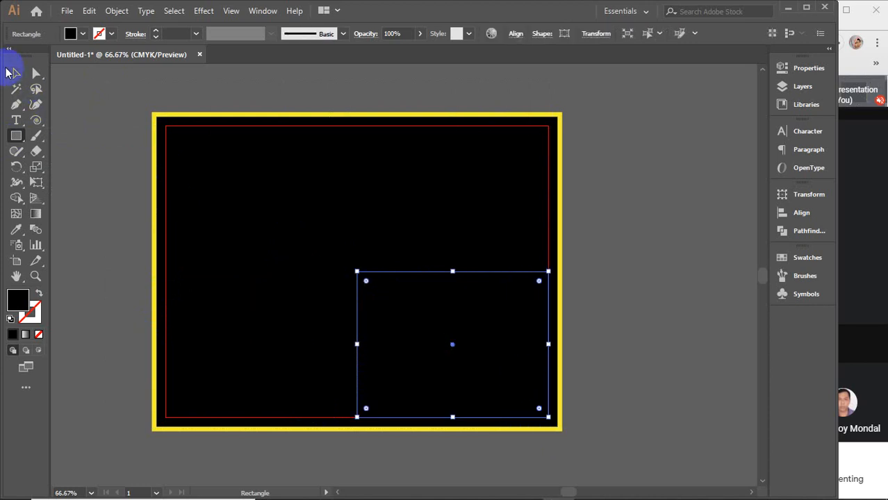
click(17, 74)
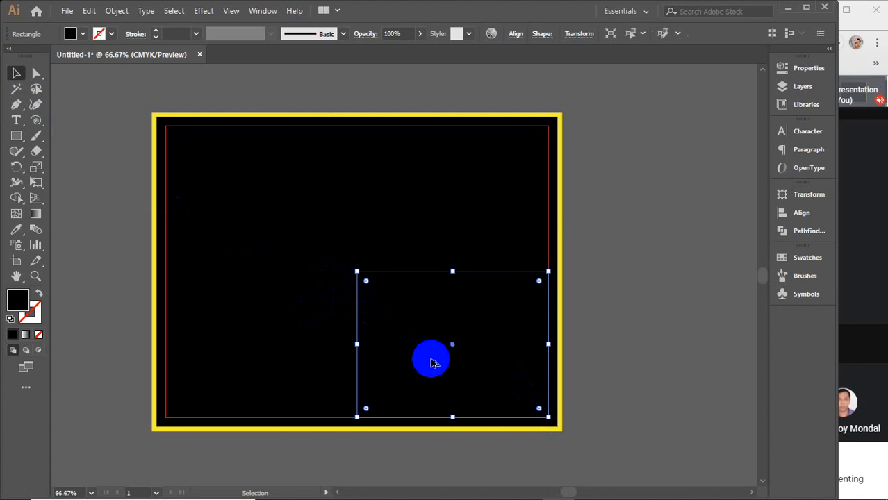
scroll(431, 360, down, 3)
drag(412, 353, 613, 341)
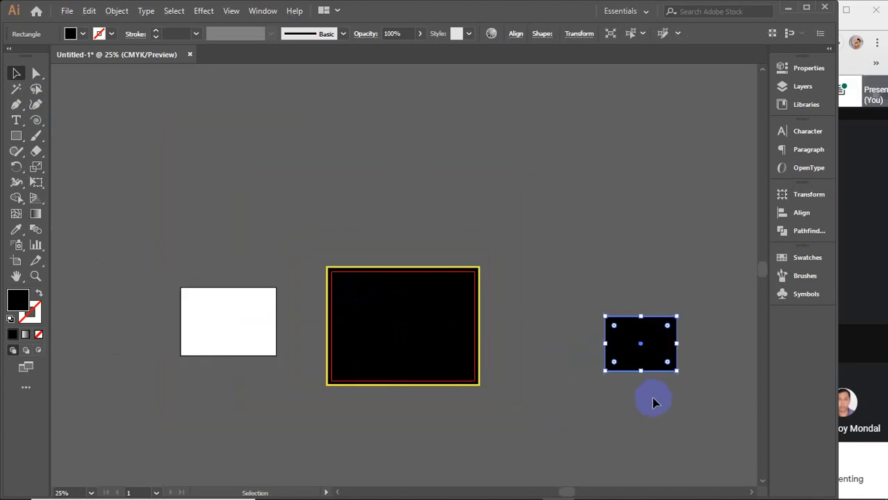
drag(635, 394, 407, 350)
scroll(408, 340, up, 3)
Step: Set the small black rectangle's width to 5.5 in
click(805, 68)
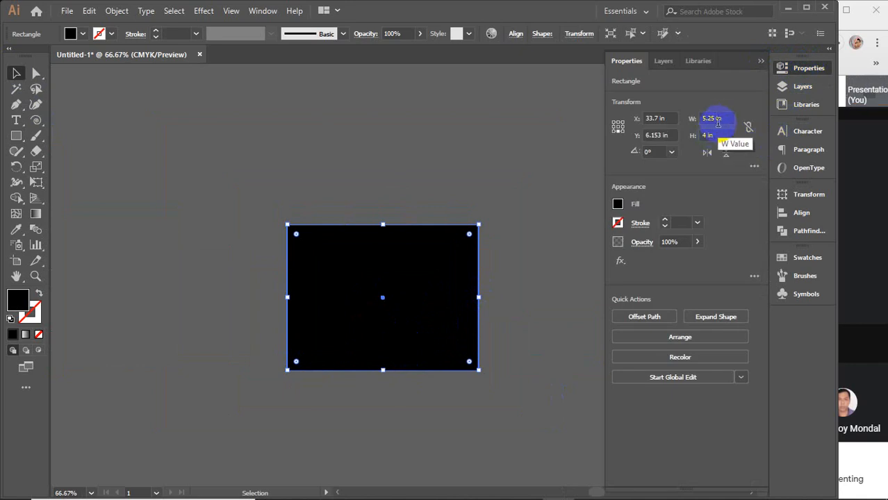
click(718, 118)
key(Up)
key(Up)
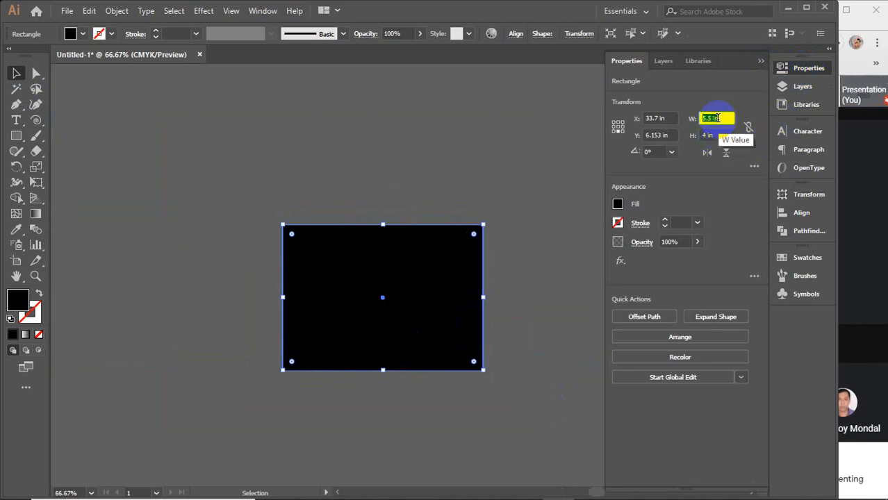
click(758, 61)
click(758, 62)
click(502, 198)
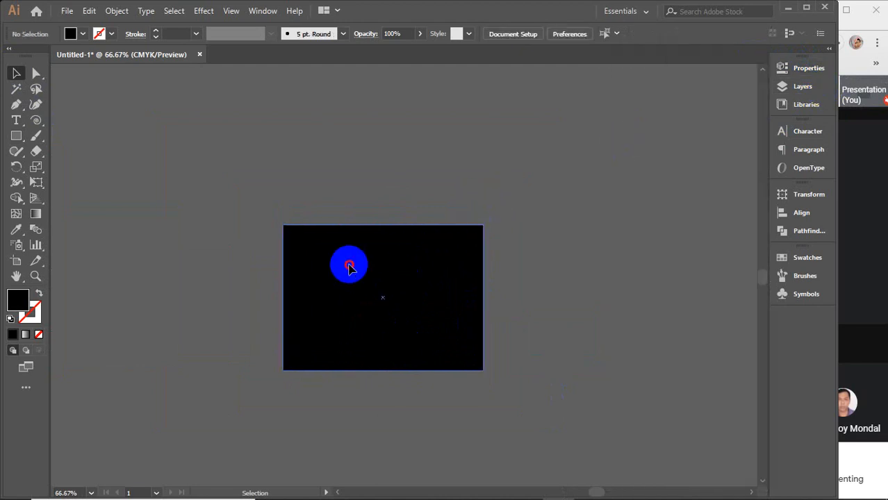
click(346, 262)
drag(265, 174, 545, 443)
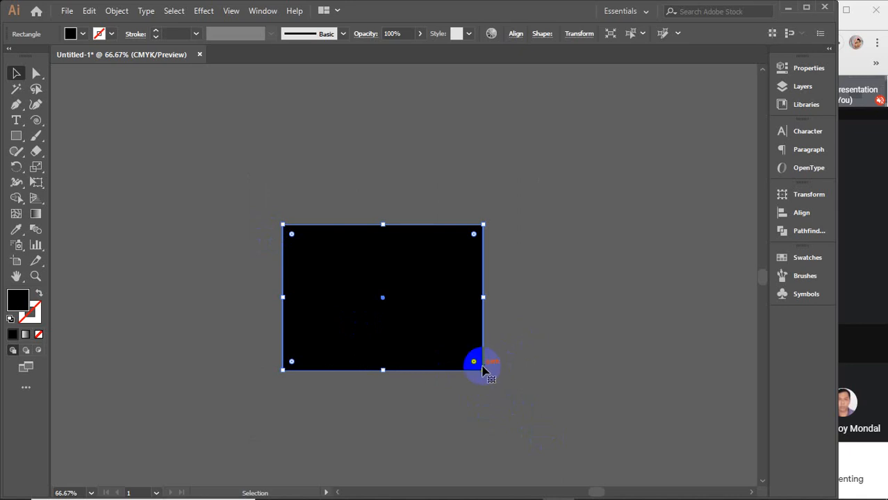
Step: Resize the small black rectangle to 6 in wide and 4.5 in high
click(810, 68)
click(723, 119)
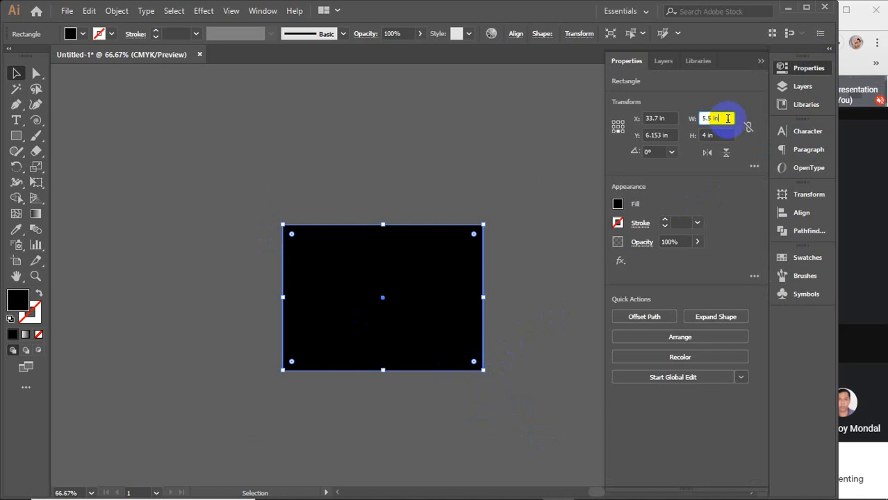
text(5.75)
key(Return)
key(Up)
key(Up)
key(Up)
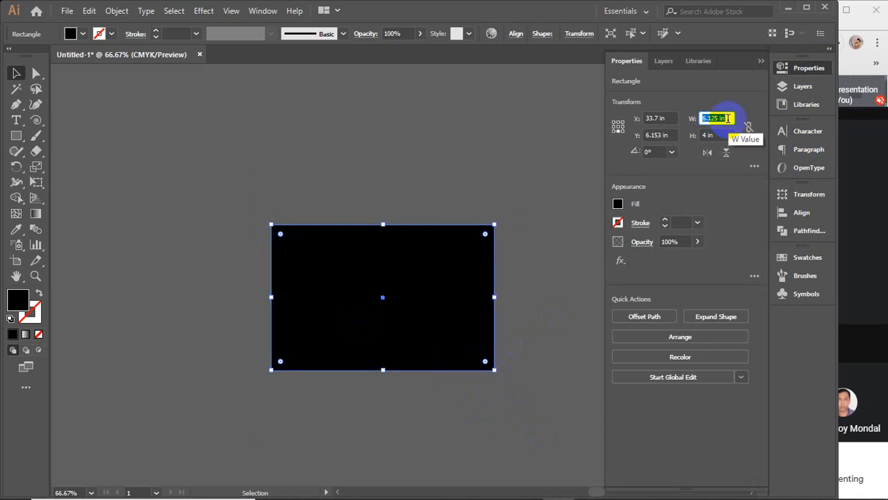
key(Down)
click(728, 134)
key(Up)
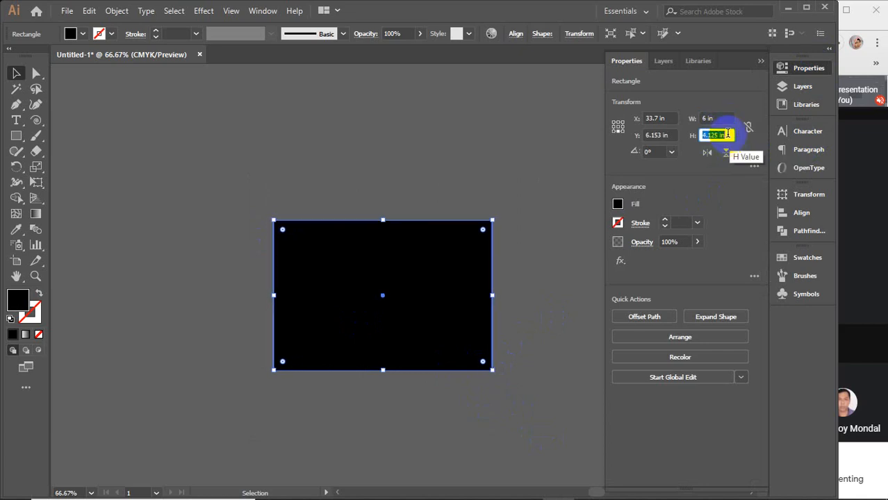
key(Up)
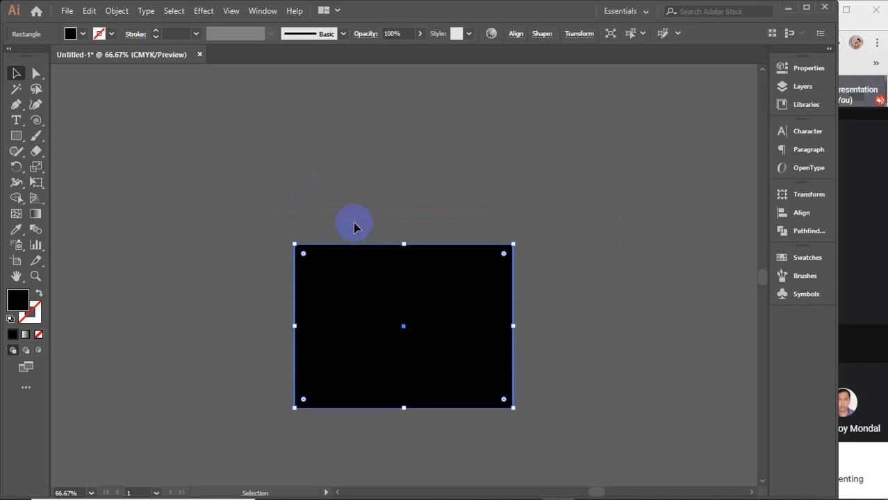
Step: Start Split Into Grid on the resized rectangle with the preview enabled
click(117, 11)
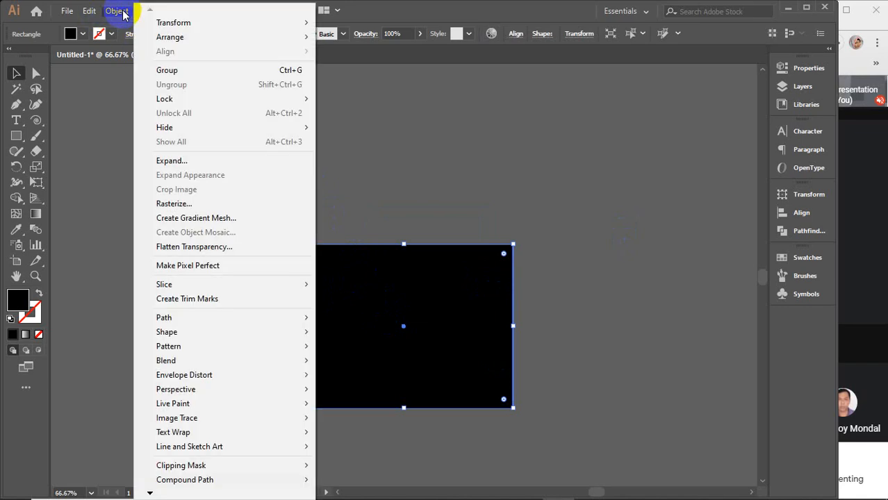
mouse_move(190, 317)
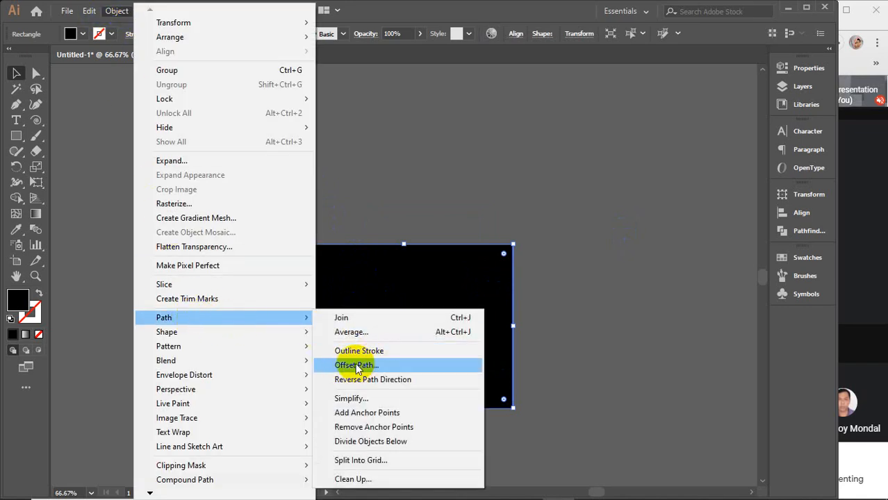
click(360, 460)
click(624, 222)
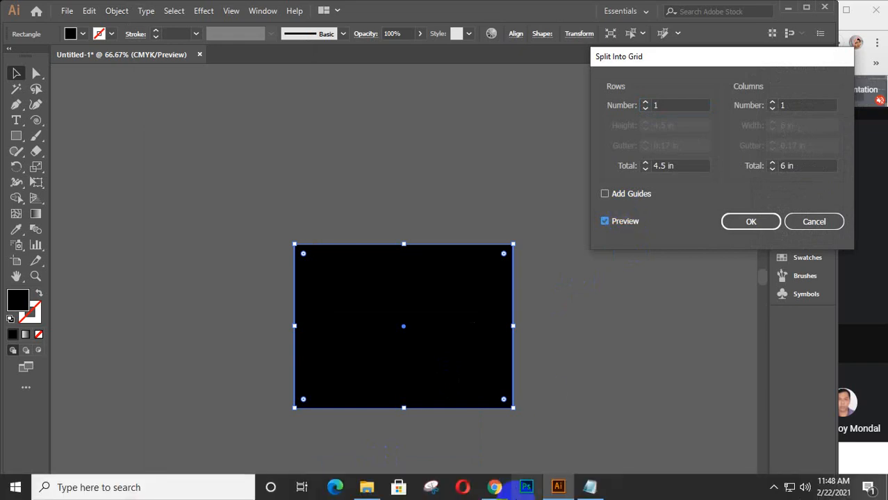
Step: Switch to Chrome and examine the date grid of the March 2021 desk calendar template among the calendar design images
click(495, 487)
click(485, 440)
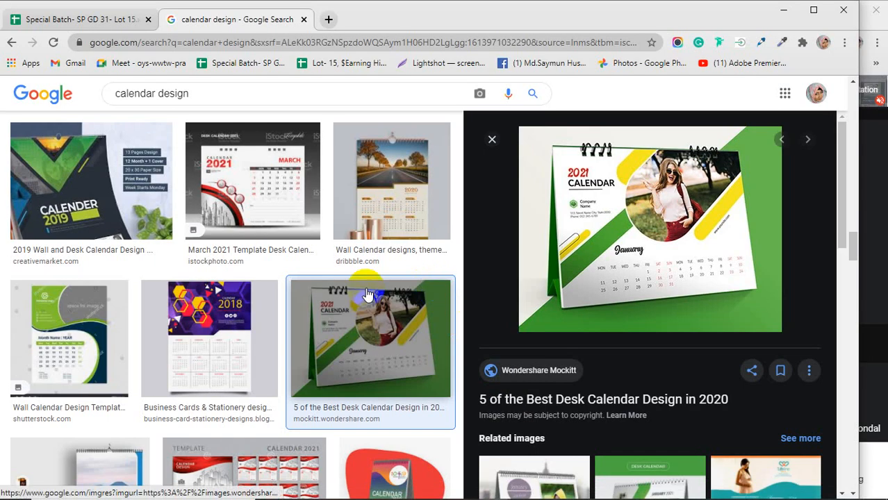
click(292, 188)
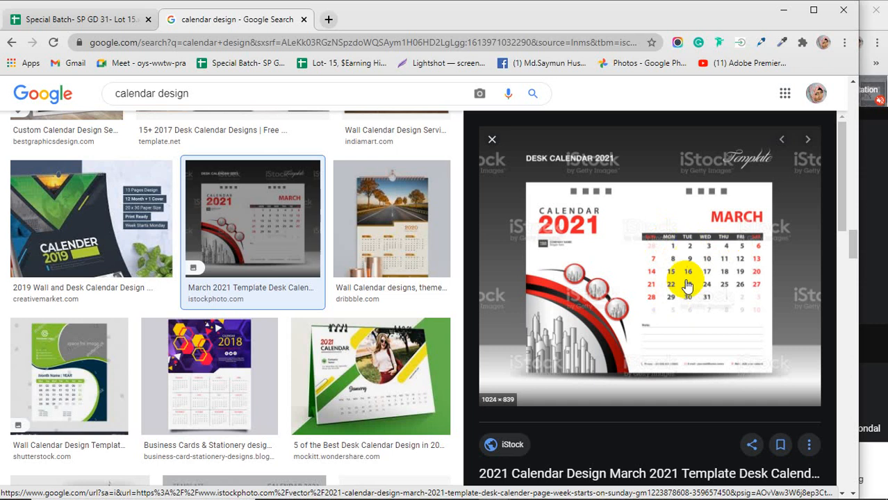
click(781, 11)
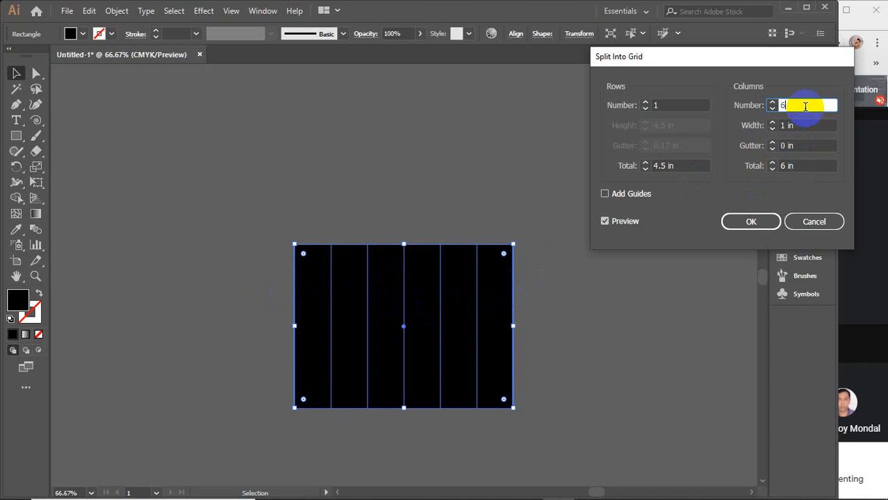
Step: Set the grid split to 7 columns and 6 rows
key(Up)
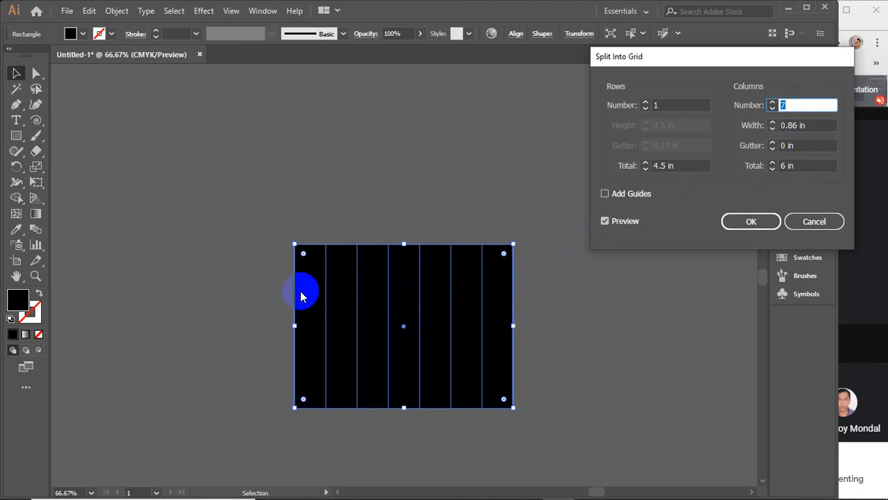
click(670, 104)
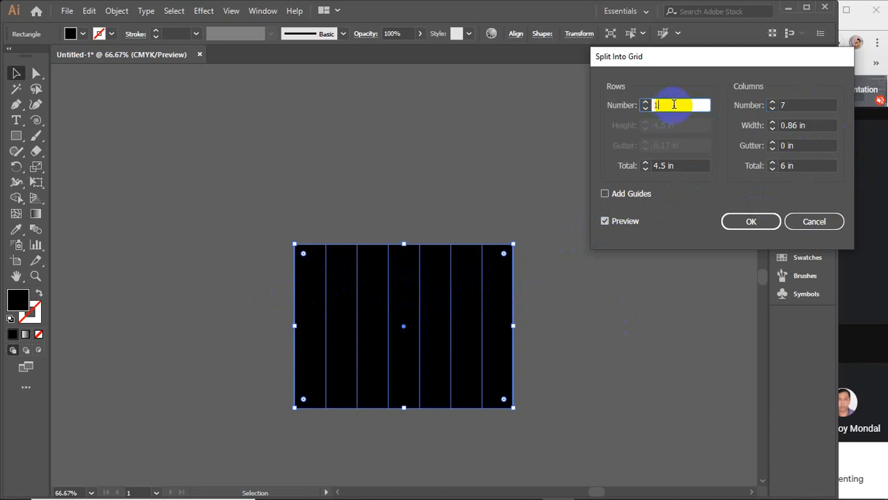
click(645, 101)
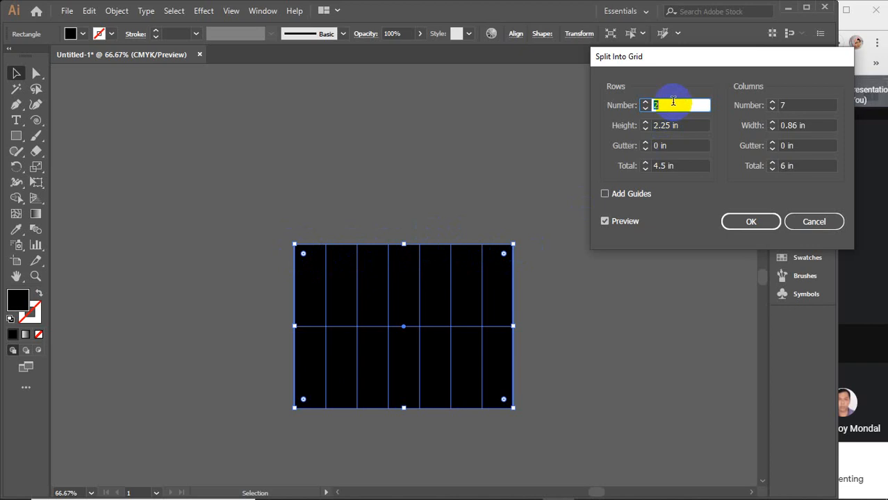
key(Up)
key(Up)
key(Up)
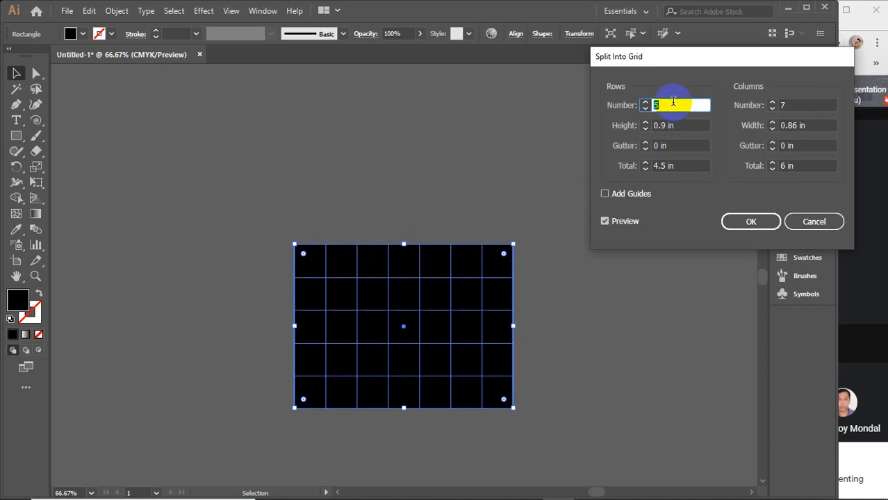
key(Up)
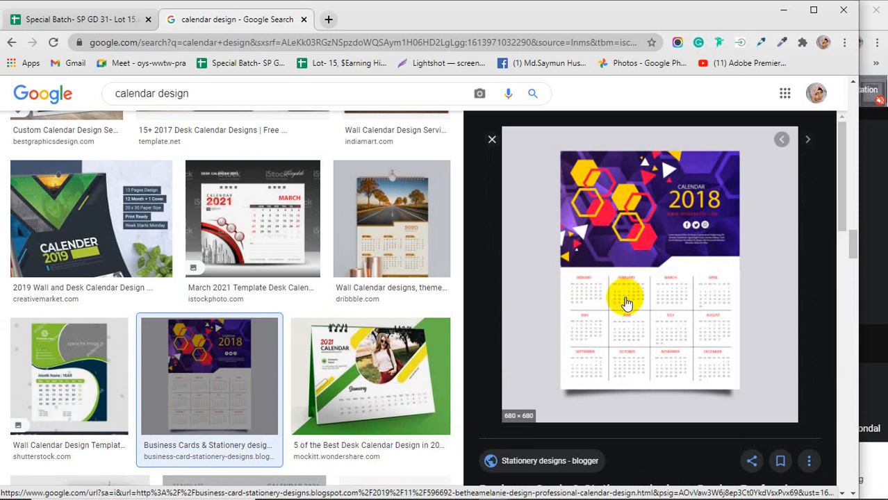
Step: Save the 2018 calendar design image as the PNG design-professional-calendar-design and open it in Photos
right_click(648, 297)
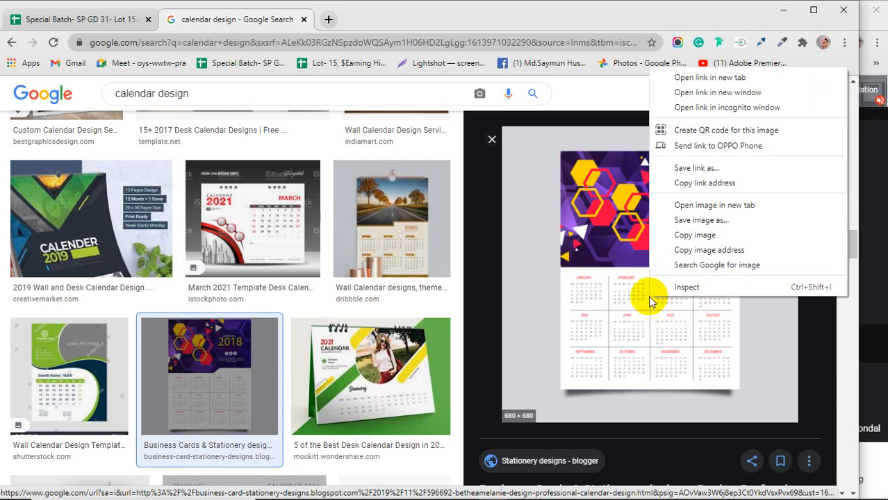
click(710, 232)
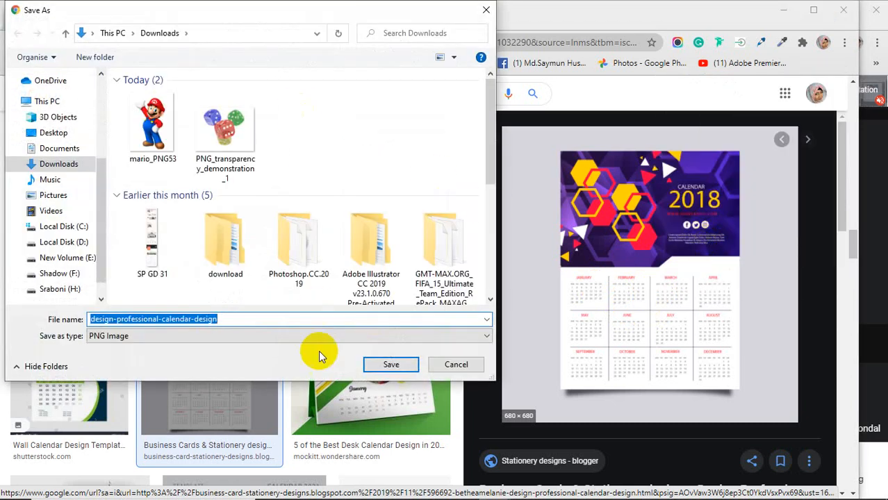
click(379, 363)
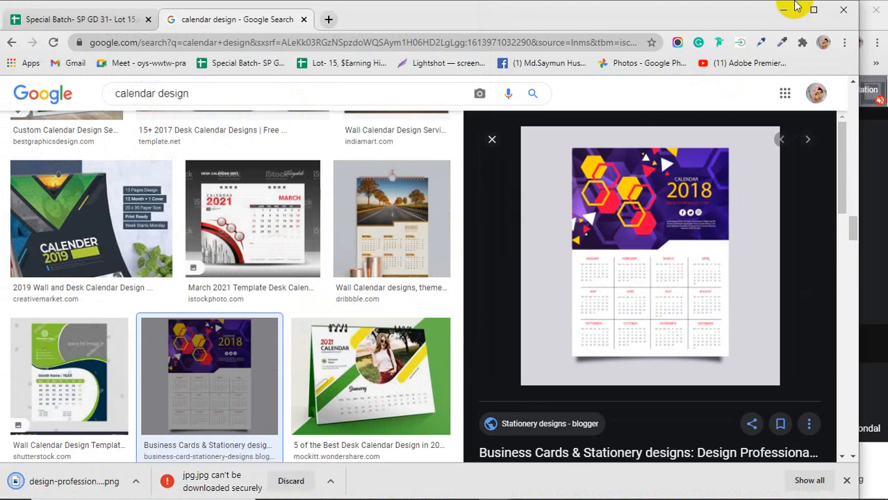
click(792, 8)
double_click(323, 114)
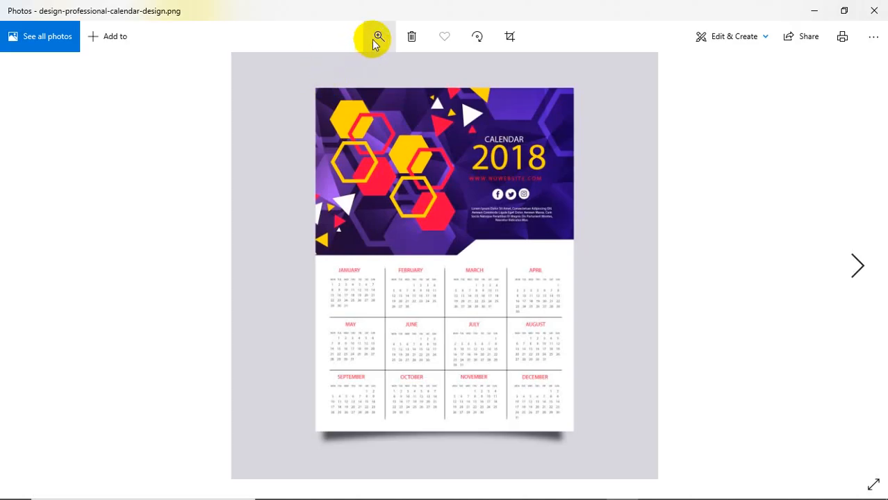
Step: Zoom in on the 2018 calendar image and examine the rows and weekday columns of its monthly date grids
click(374, 39)
drag(318, 71, 358, 72)
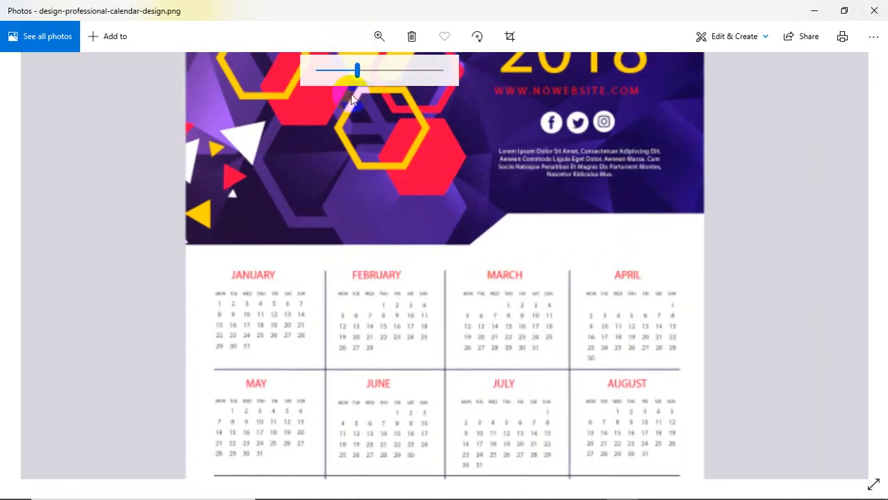
click(369, 71)
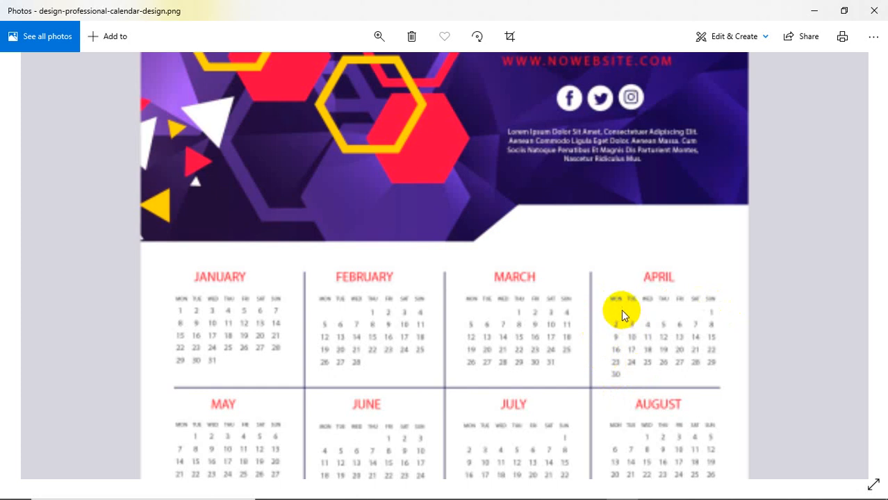
drag(622, 310, 606, 147)
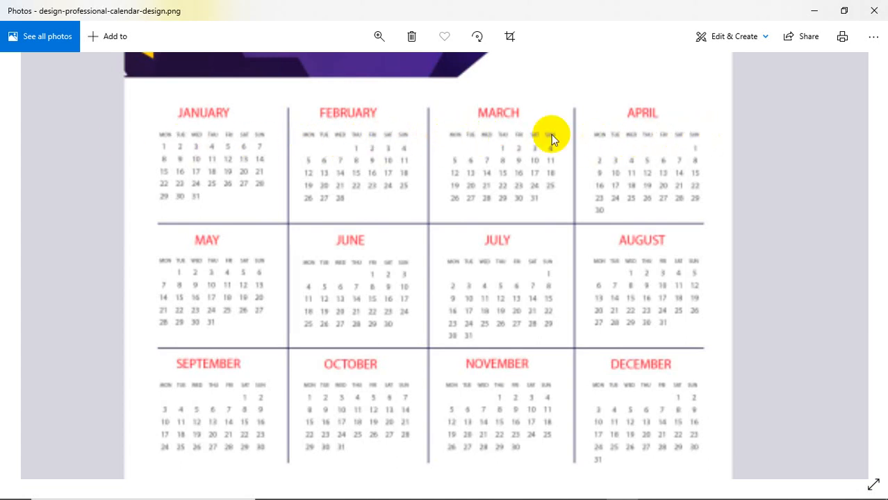
scroll(452, 262, down, 2)
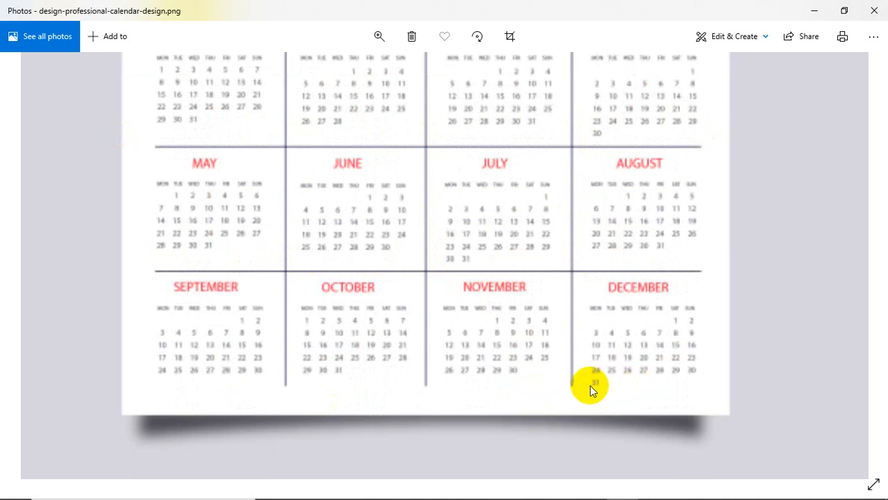
Step: Switch to Chrome and examine the road-photo wall calendar and its related designs, including the one-page WALL CALENDAR 2020
mouse_move(496, 488)
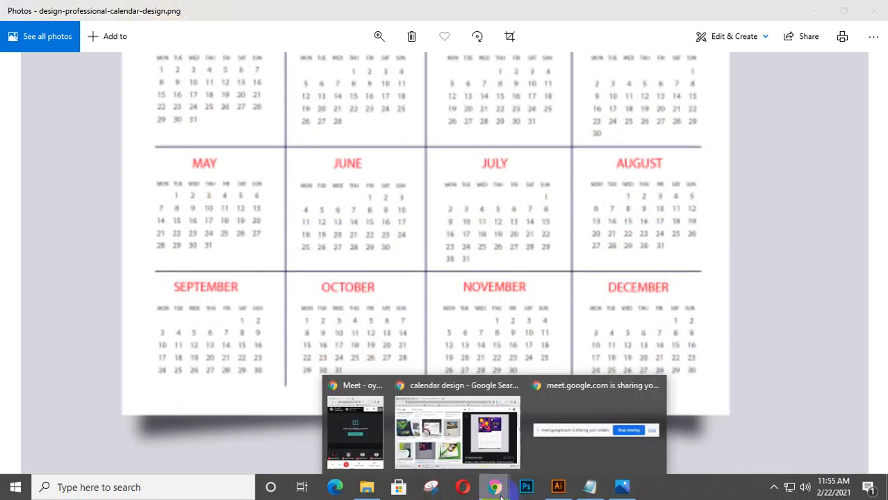
click(419, 453)
scroll(591, 328, down, 2)
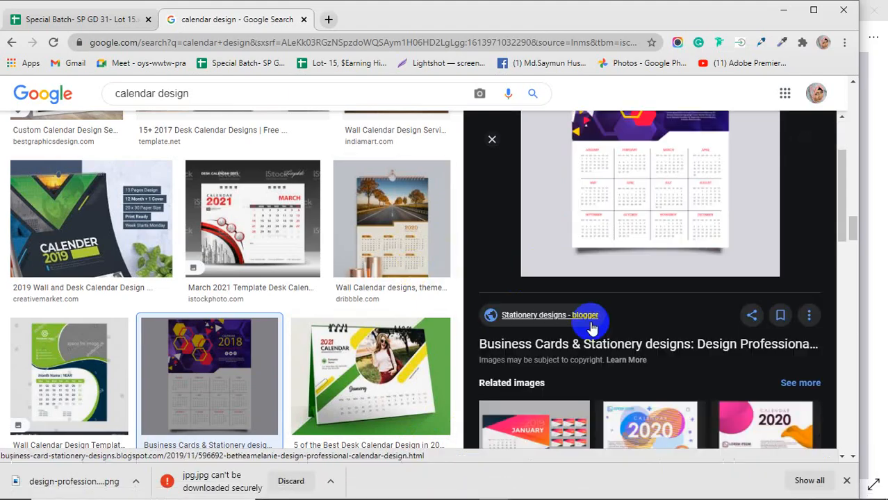
scroll(591, 328, down, 1)
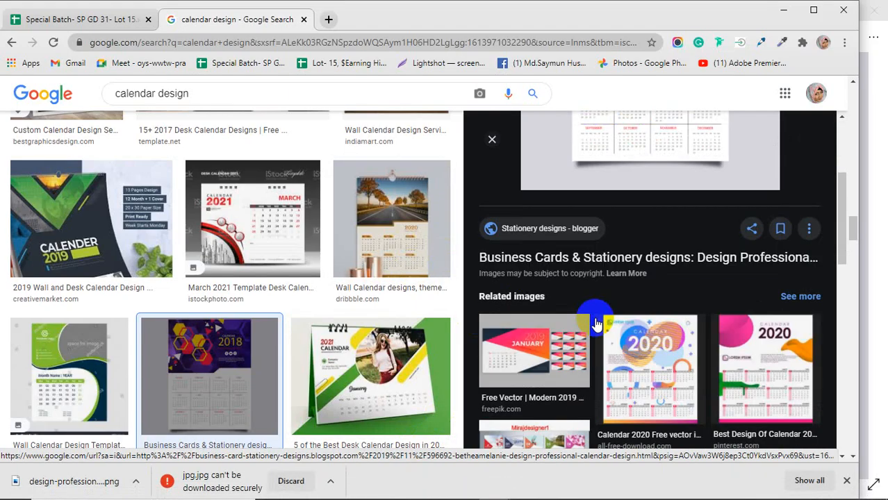
click(369, 248)
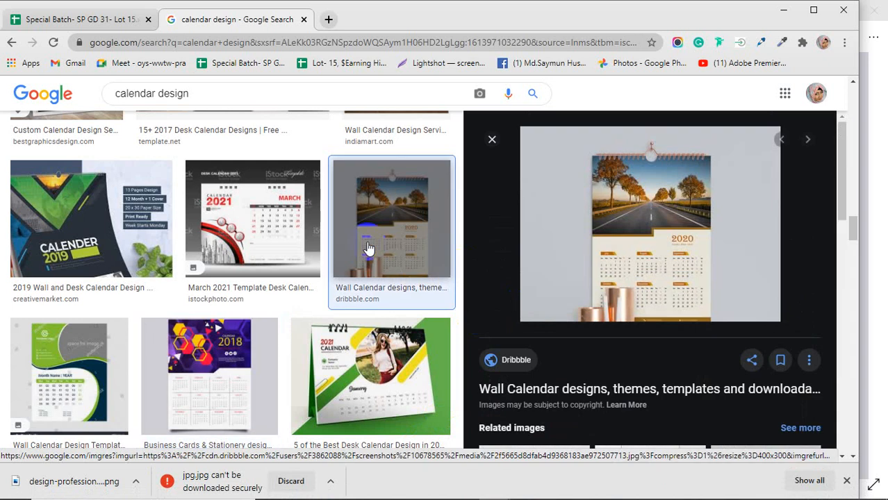
scroll(791, 304, down, 3)
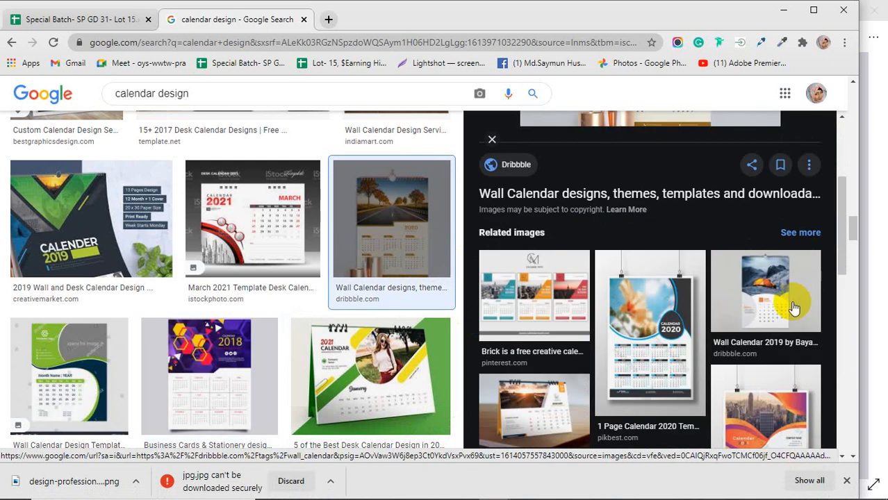
scroll(794, 308, down, 2)
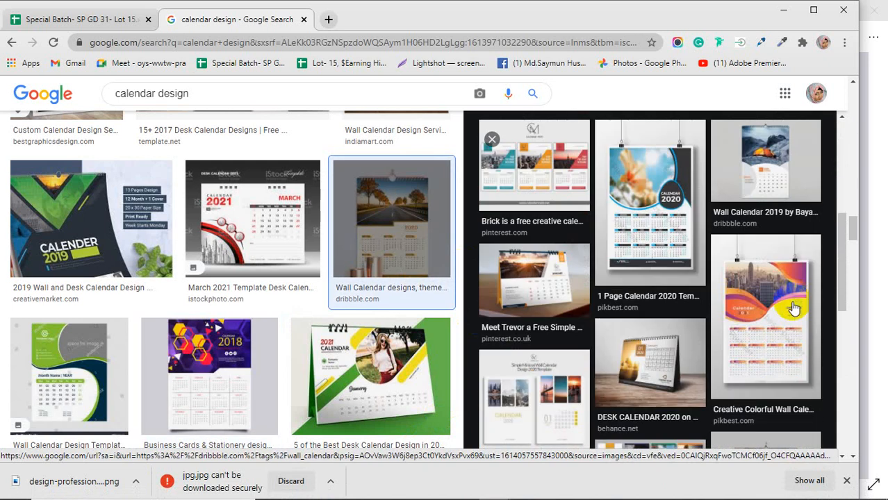
scroll(794, 308, down, 4)
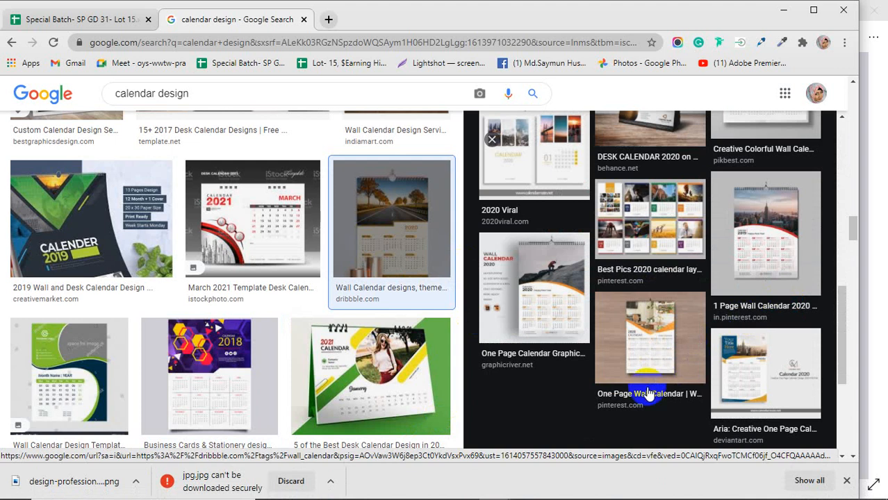
click(561, 302)
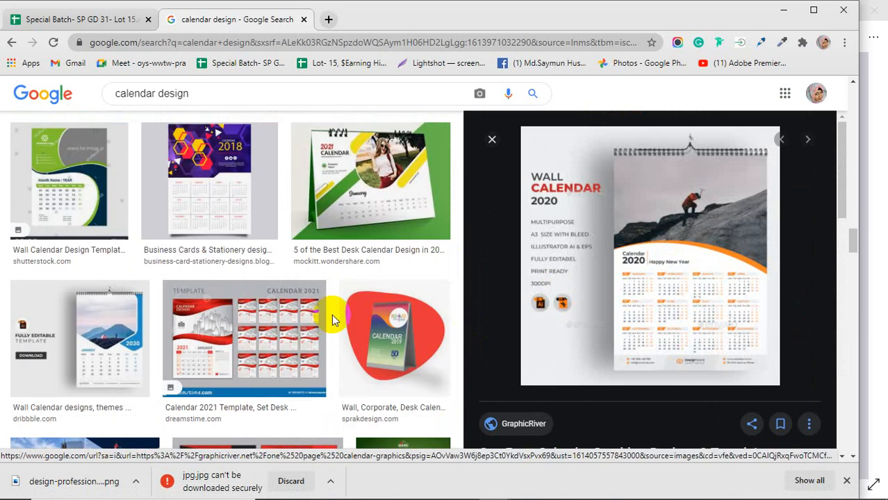
Step: Browse more calendar design results, examining the date grids of the January 2020 monthly calendar and the orange-framed 2021 calendar template
scroll(331, 319, down, 5)
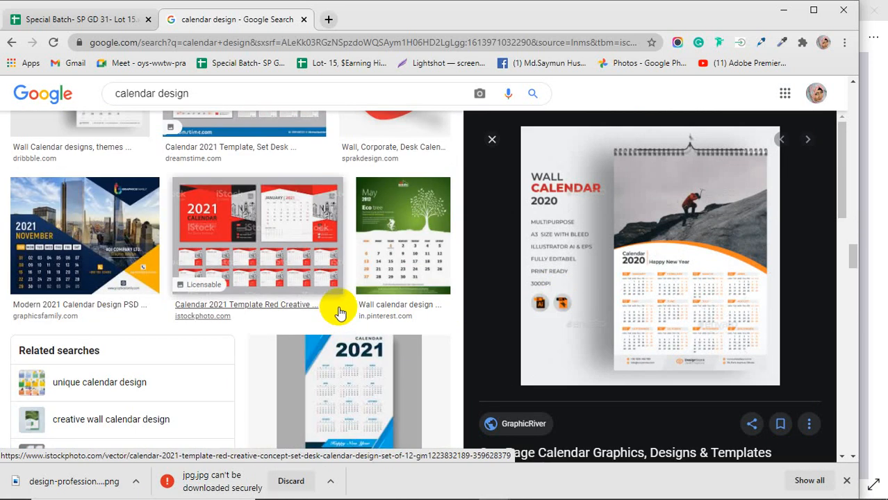
scroll(339, 314, down, 5)
scroll(338, 313, up, 2)
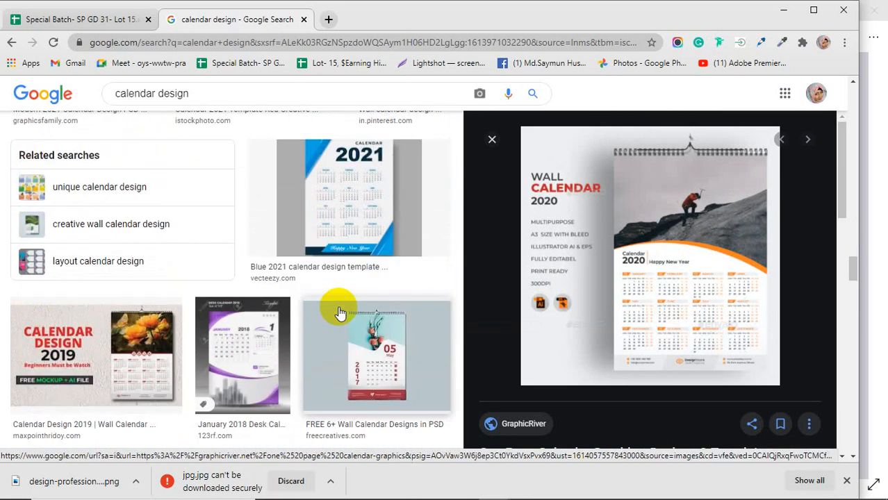
scroll(340, 313, down, 2)
scroll(341, 314, down, 1)
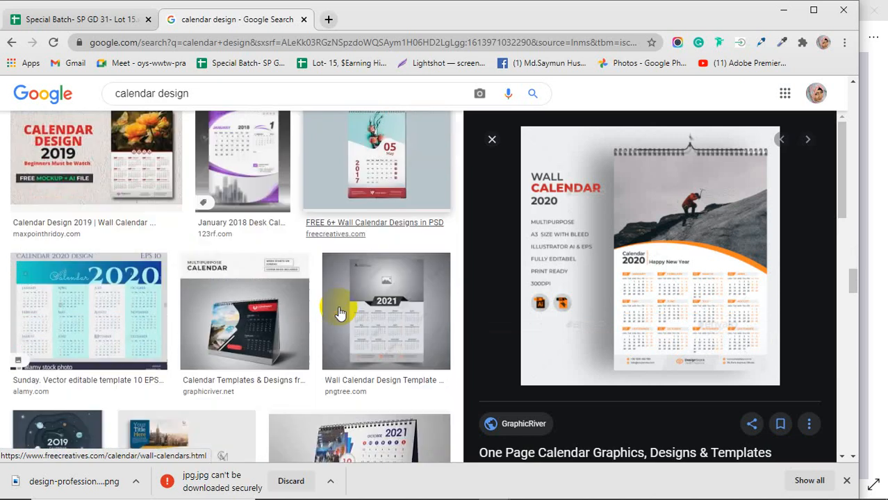
scroll(339, 314, down, 3)
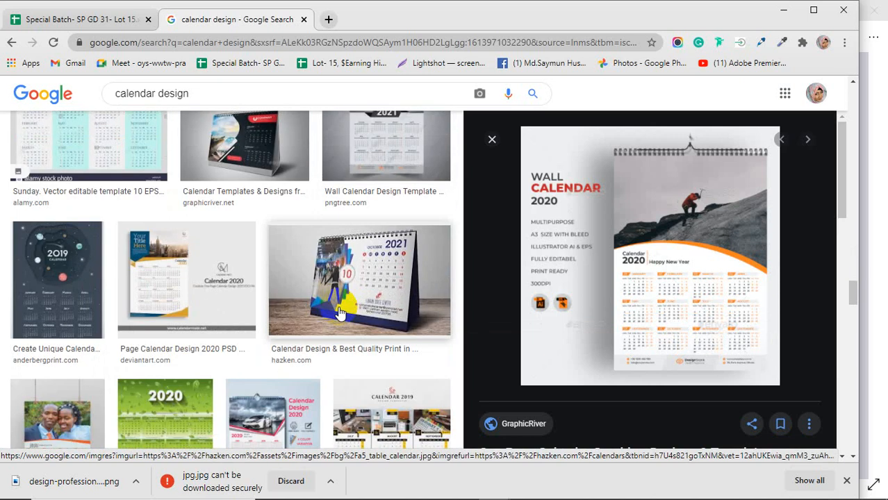
scroll(340, 314, down, 4)
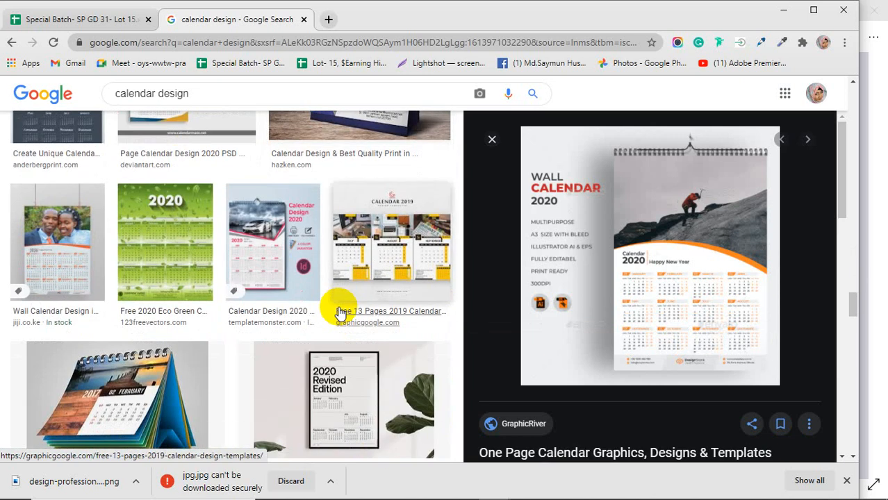
scroll(339, 314, down, 2)
scroll(340, 314, down, 1)
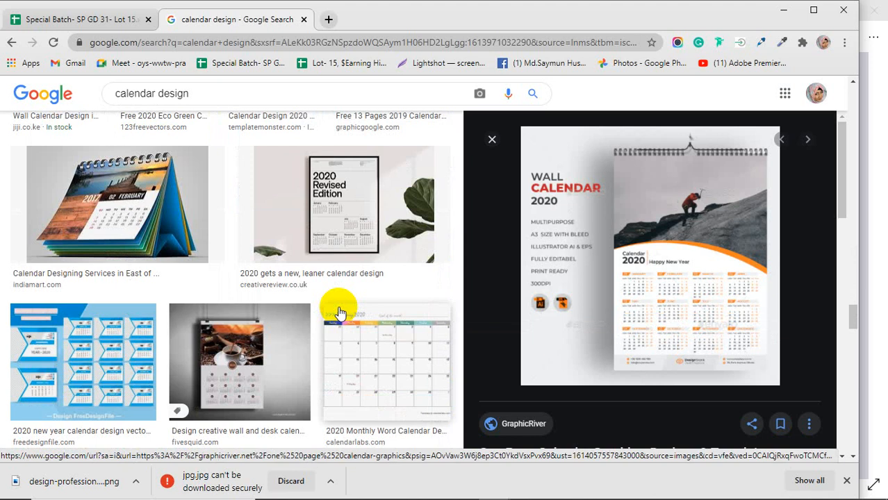
click(380, 354)
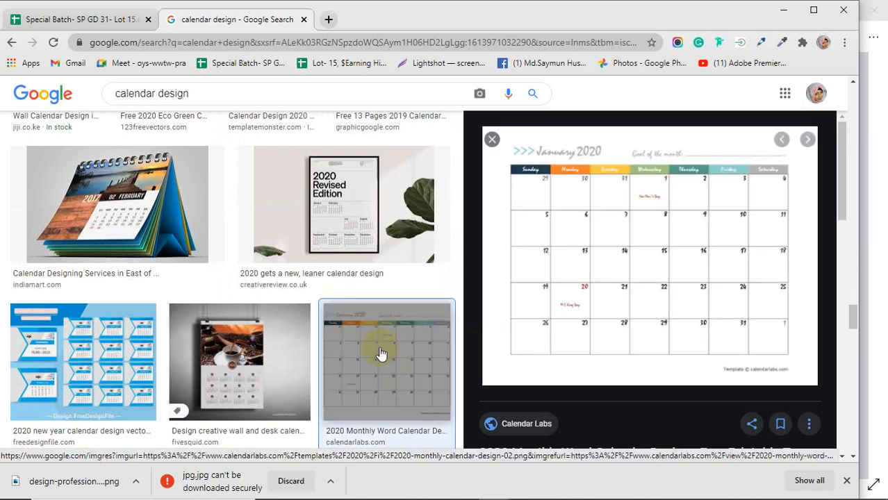
scroll(381, 355, down, 3)
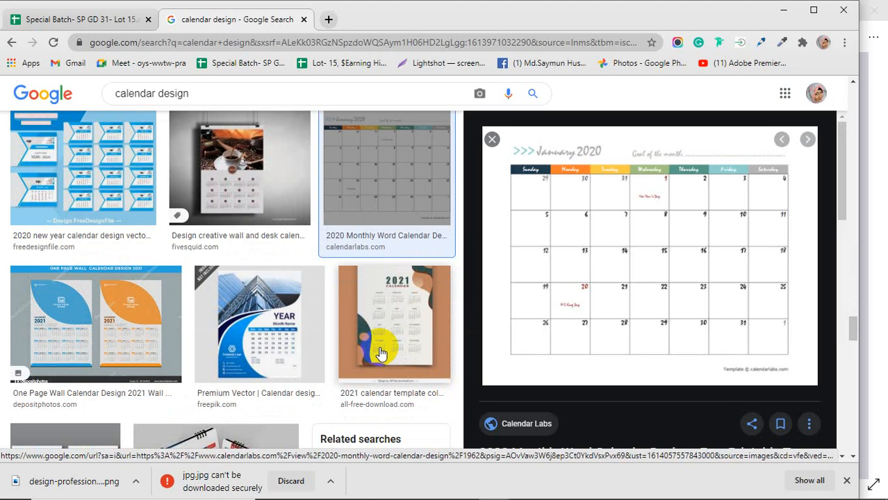
click(381, 355)
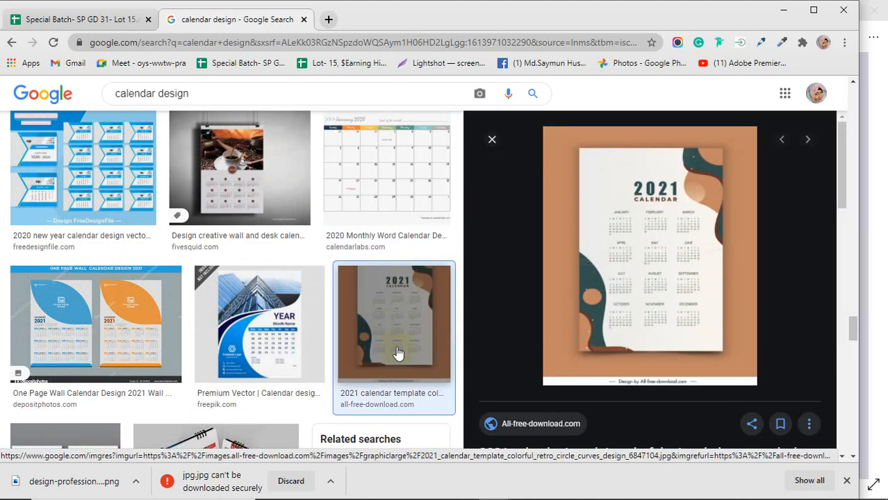
scroll(397, 351, down, 3)
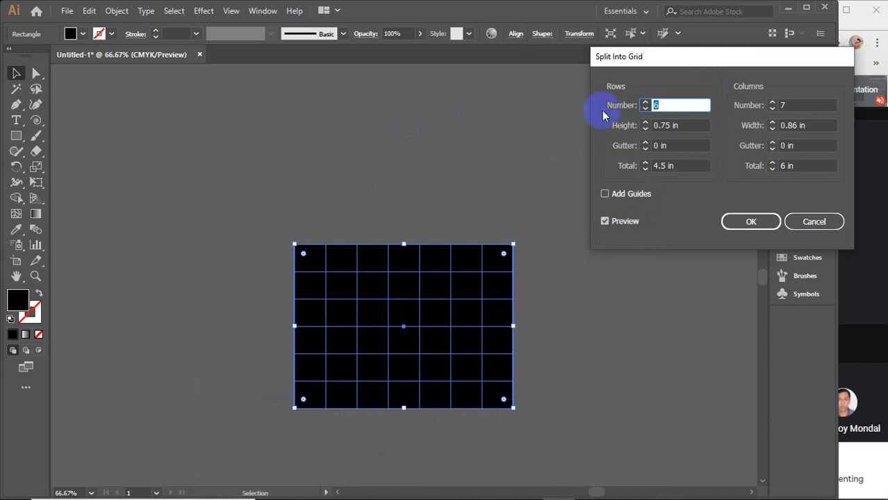
Step: Try a row gutter of 0.3 in for the six-row grid split, and return it to 0 in
click(668, 107)
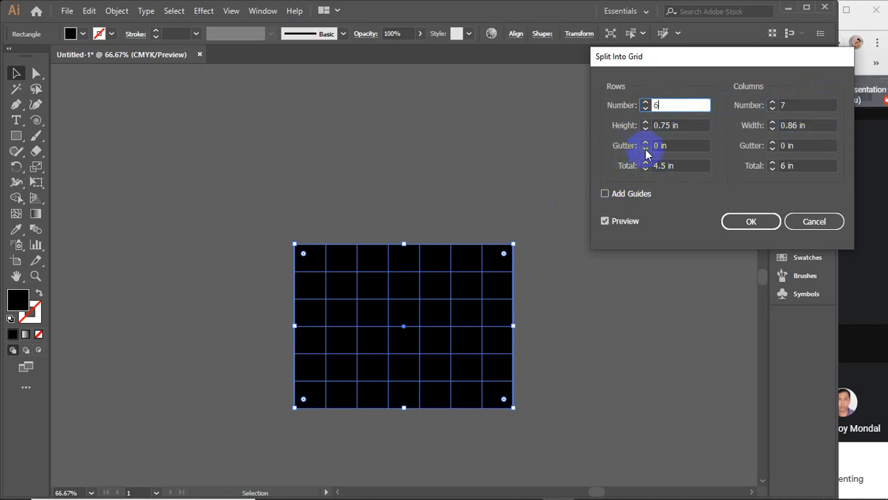
click(674, 146)
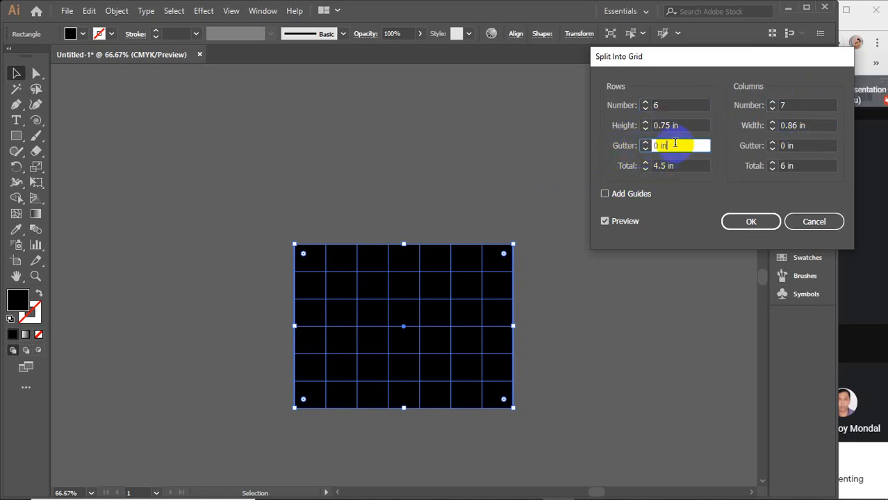
text(0.3)
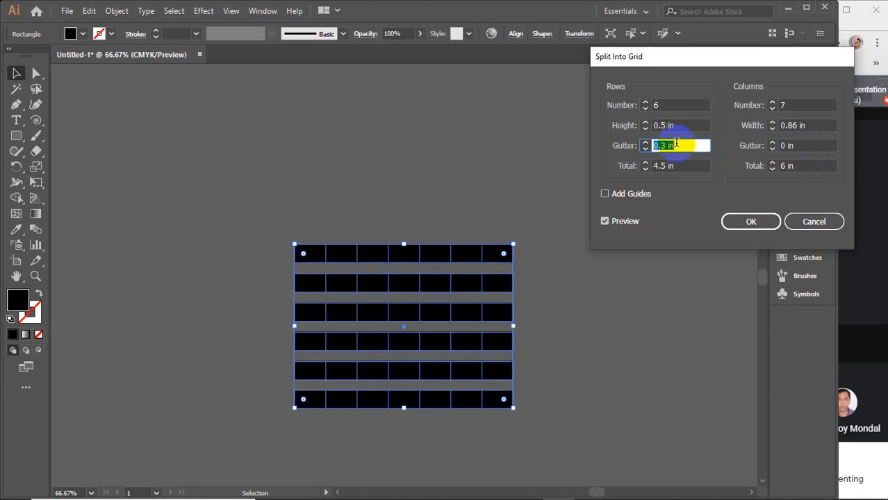
key(Down)
key(Down)
key(Down)
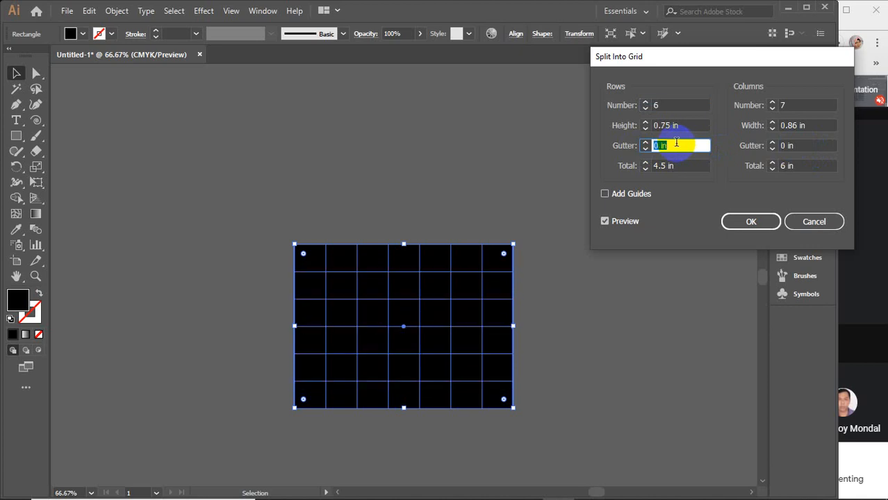
Step: Set the row gutter to 0.1 in and split the rectangle into 6 rows and 7 columns with matching column gaps
key(Up)
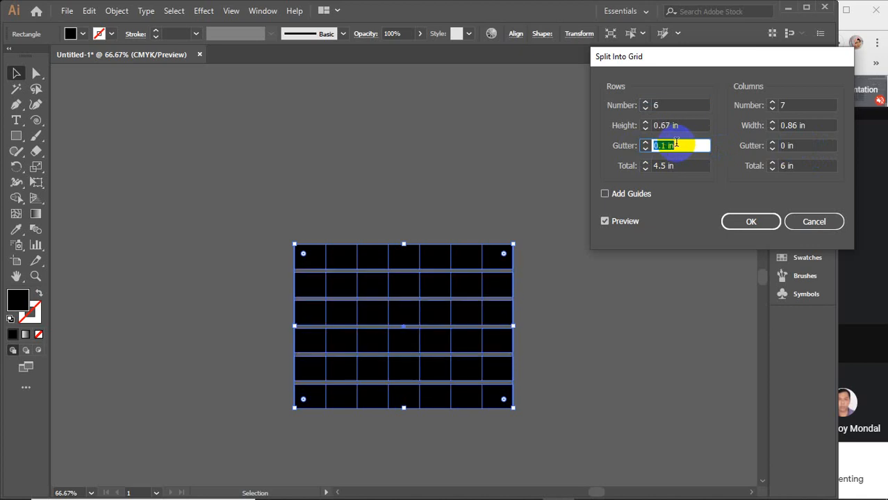
key(Return)
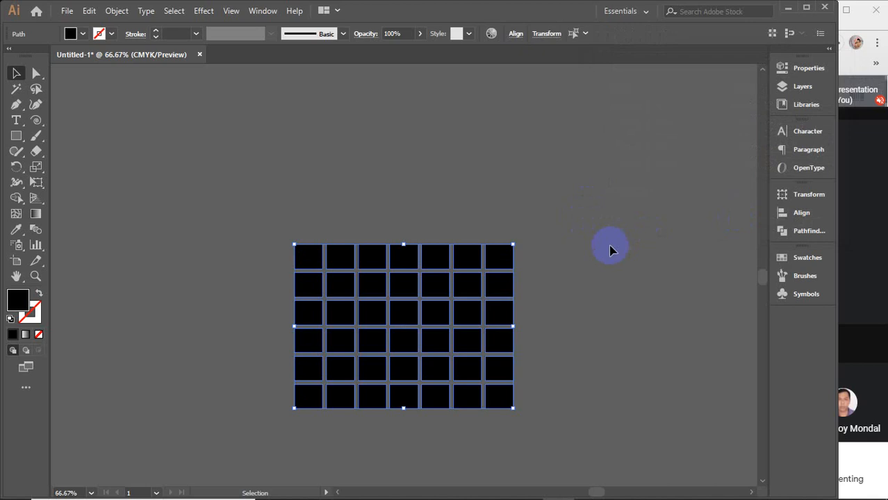
click(609, 248)
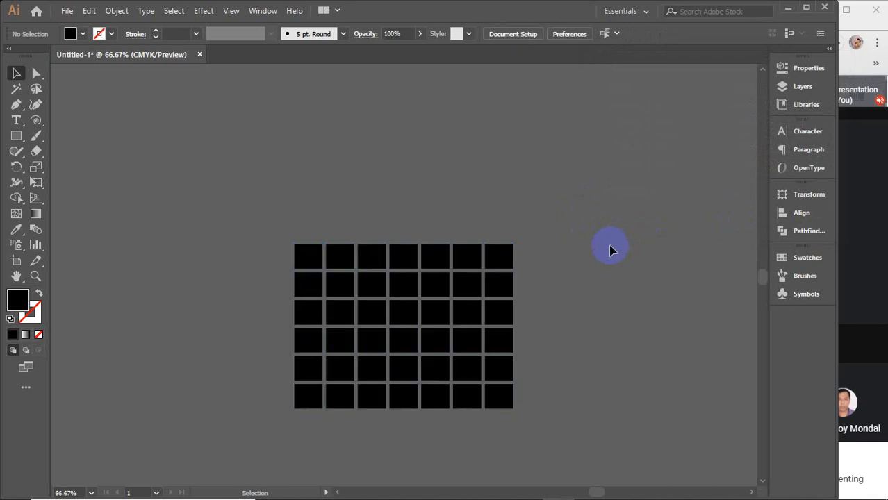
Step: Draw an area type frame about 5.88 × 4.41 in over the grid and divide it into 6 rows and 7 columns
drag(288, 185, 561, 446)
drag(184, 94, 667, 457)
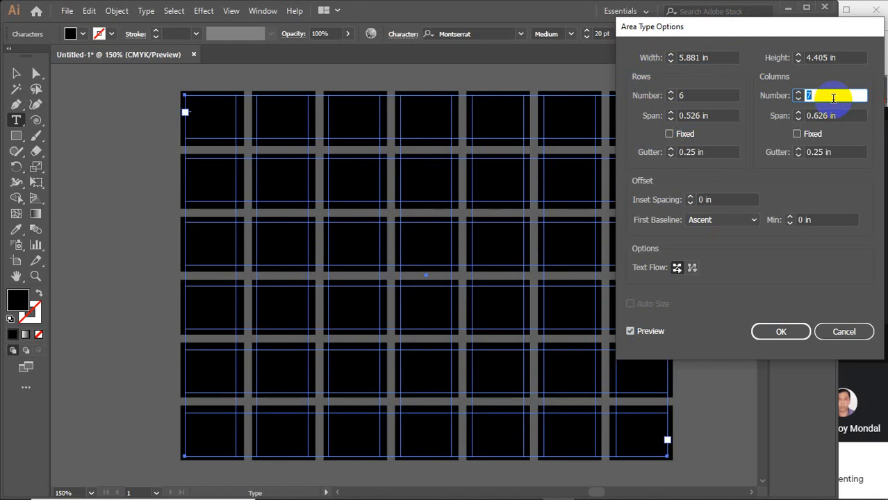
Step: Try 0.1 in for both the row and column gutters of the text frame
double_click(705, 152)
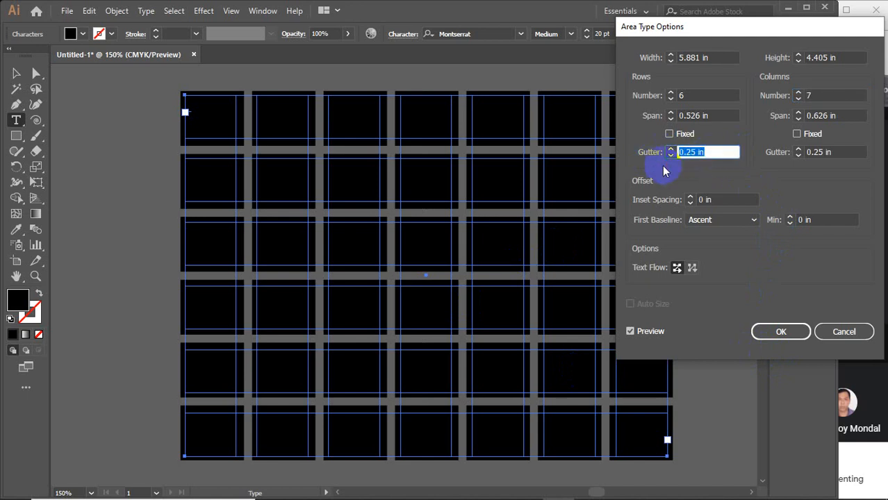
key(BackSpace)
text(.1)
double_click(818, 152)
text(.1)
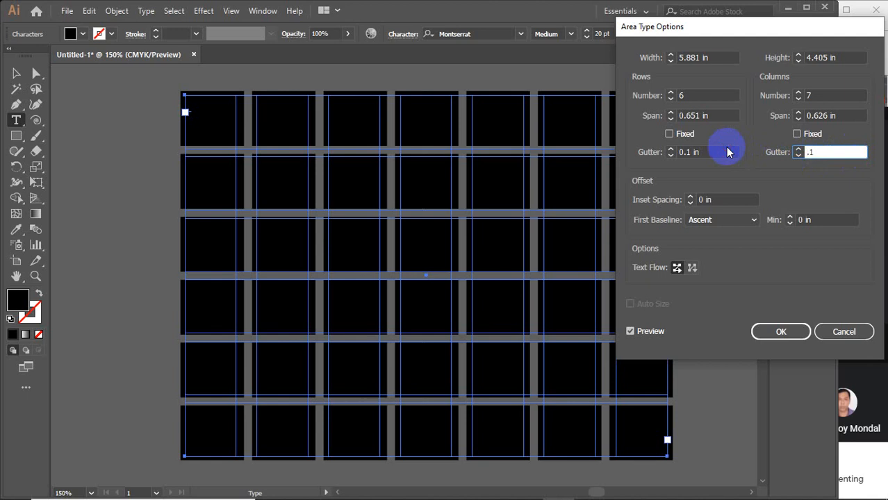
Step: Return the text frame's row and column gutters to 0.25 in and apply the area type options with text flowing by rows
click(721, 150)
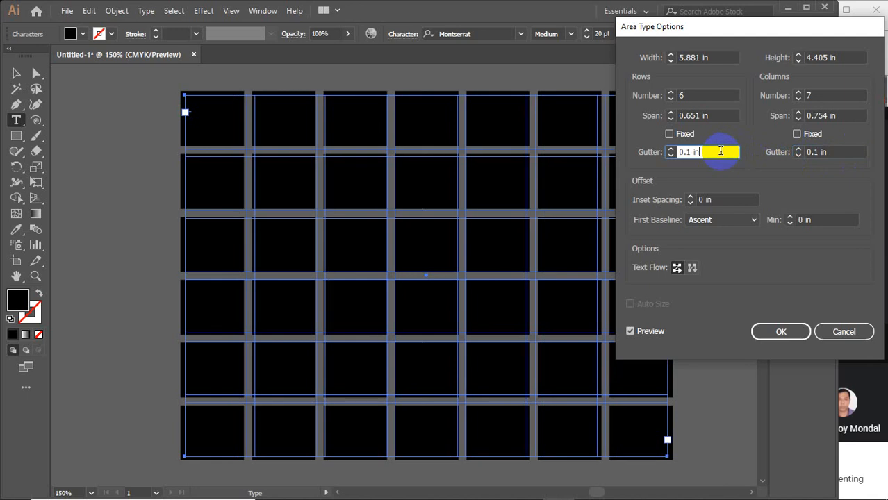
click(720, 152)
key(Down)
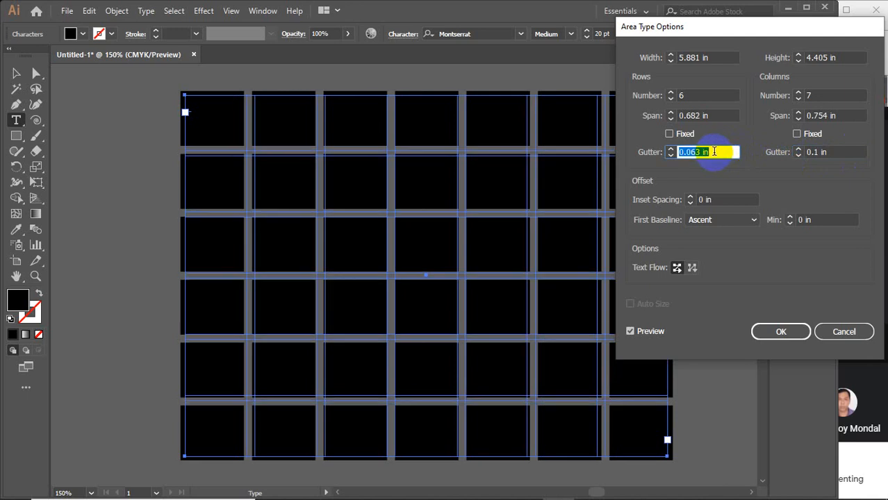
key(Up)
key(Up)
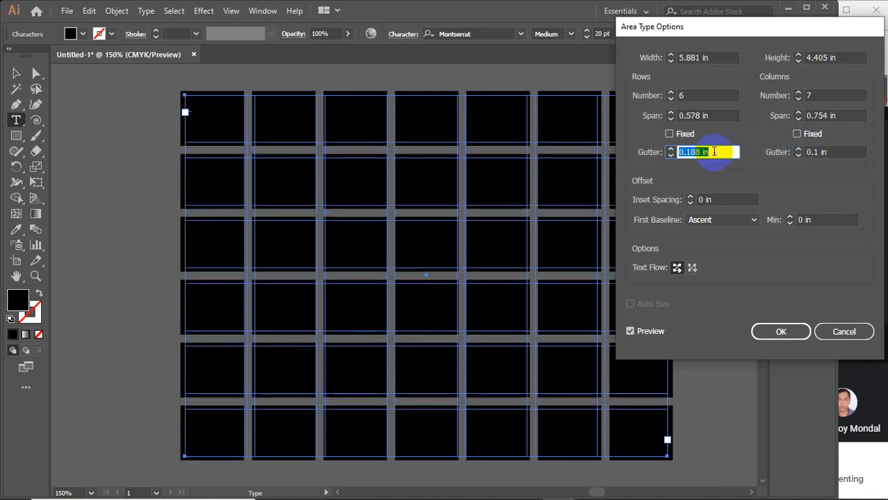
key(Up)
click(837, 152)
key(Up)
key(Up)
key(Up)
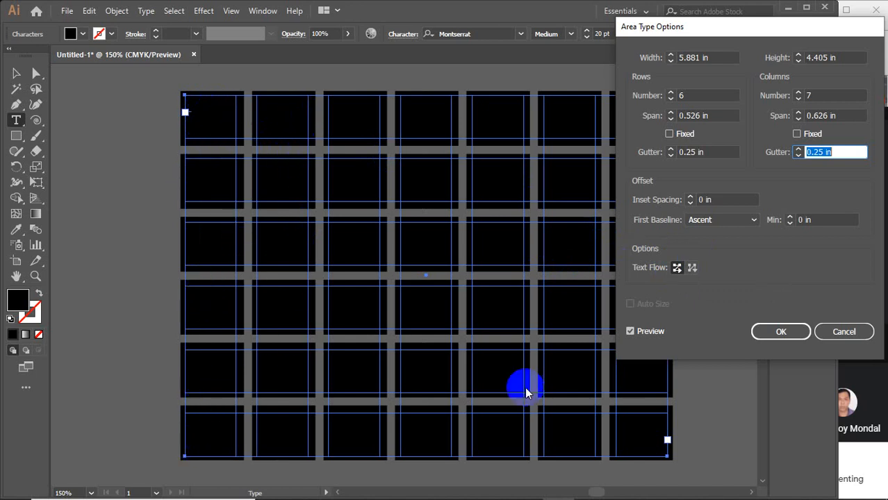
click(676, 268)
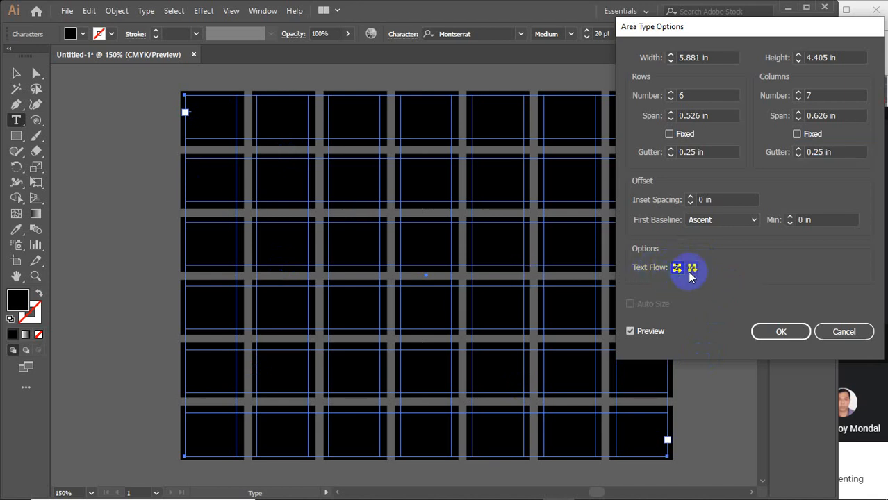
click(772, 330)
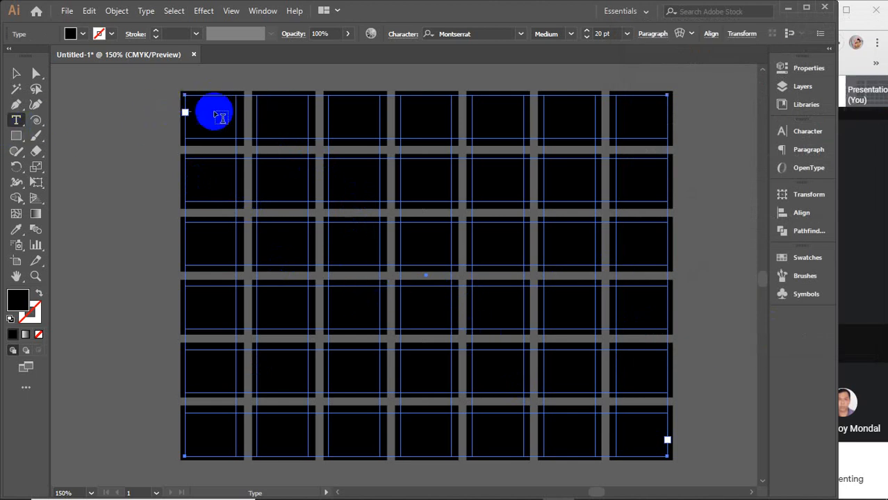
Step: Set the text fill to white and enter SAT and SUN in the first two cells of the text frame
click(188, 93)
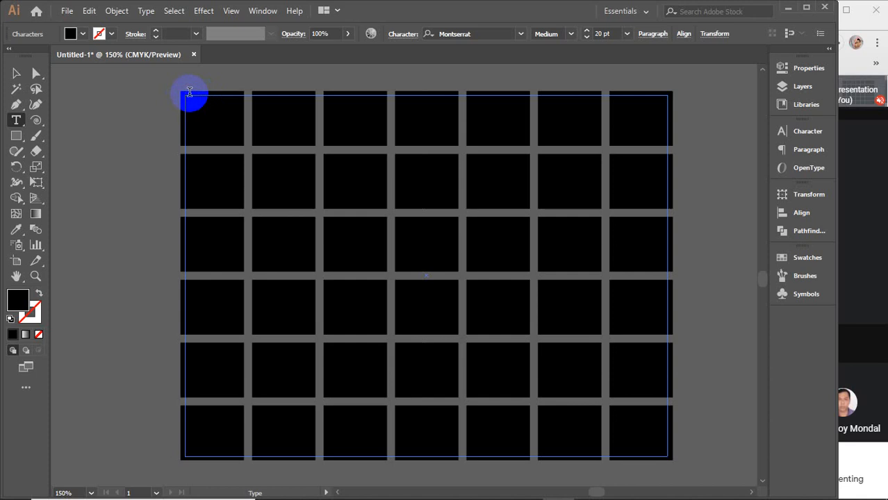
text(01)
drag(189, 92, 134, 105)
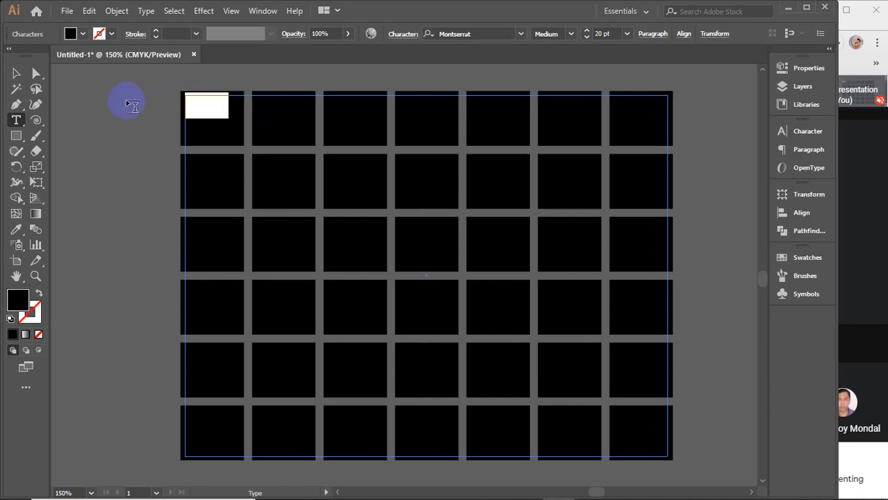
click(83, 33)
click(26, 56)
text(SAT    )
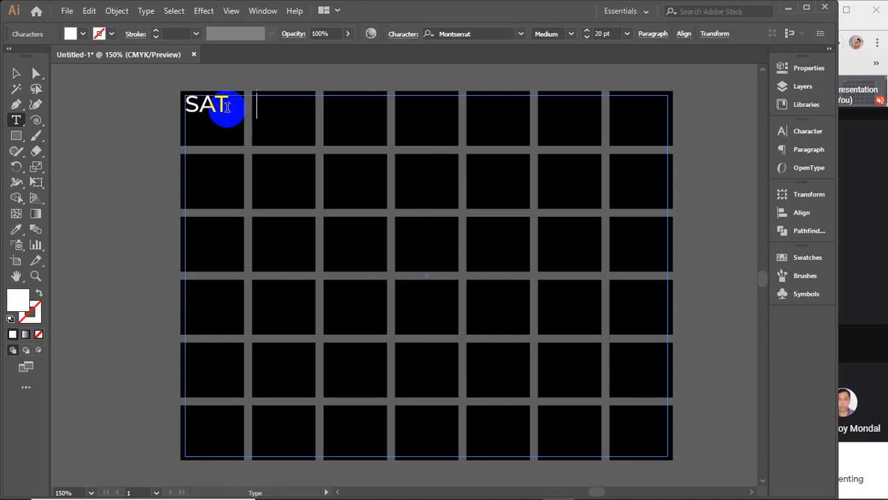
text(SUN)
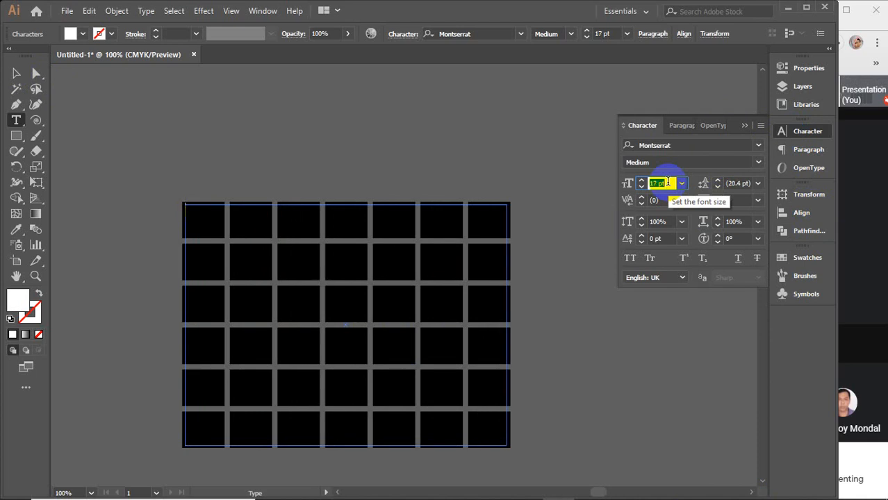
Step: Enter the weekday headings SAT and SUN again in the first two cells with a text size of 18 pt
click(188, 207)
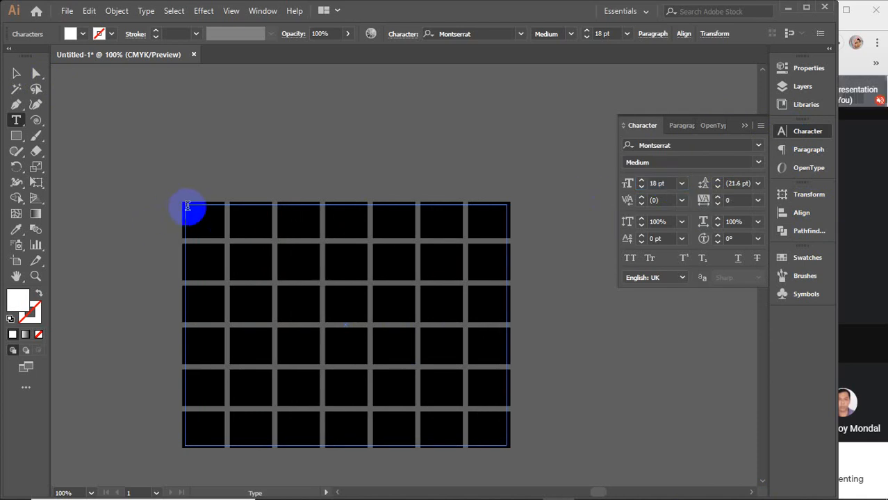
text(SAT)
key(Tab)
text(SU)
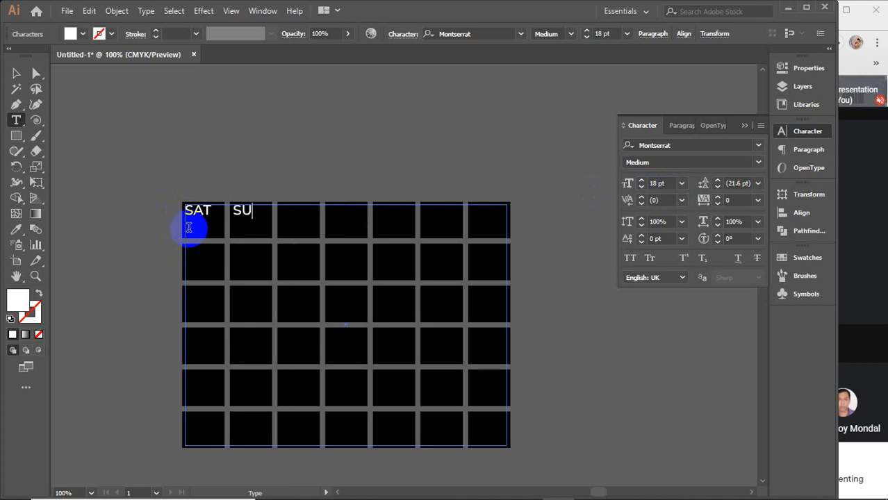
text(N)
key(Tab)
Step: Try to enter MON in the third cell, and delete the N that wraps onto a second line
text(MON)
key(Tab)
key(BackSpace)
key(BackSpace)
text(N)
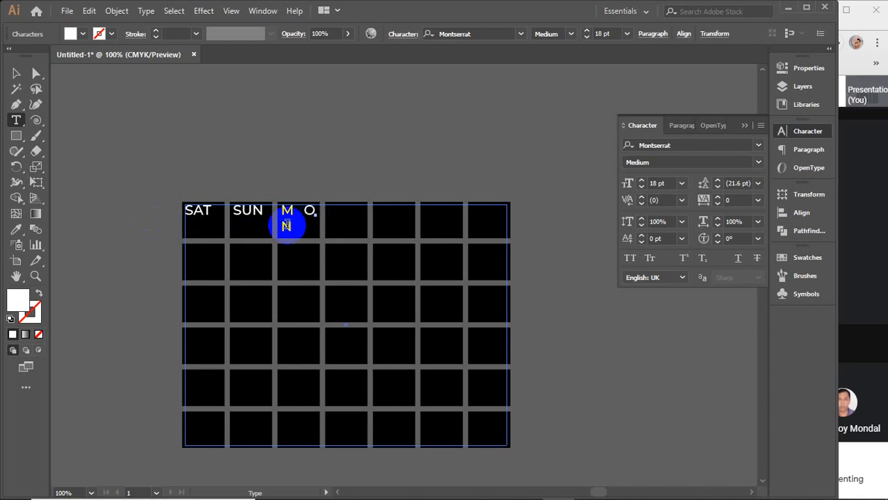
key(BackSpace)
click(309, 210)
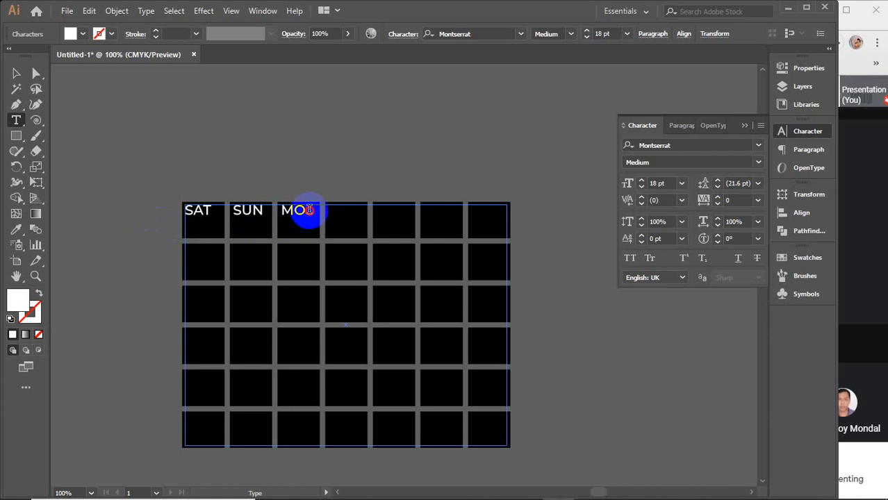
Step: Set the text size of the entered weekday headings to 17 pt
drag(309, 209, 155, 198)
click(667, 182)
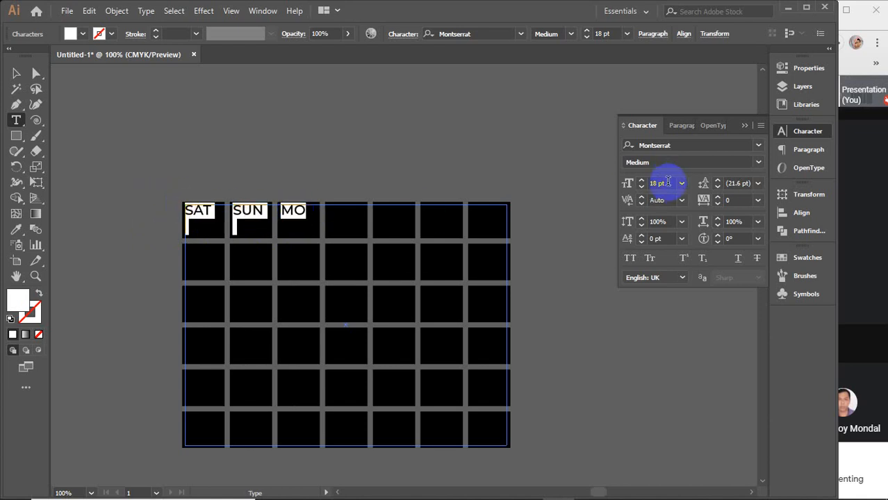
key(Down)
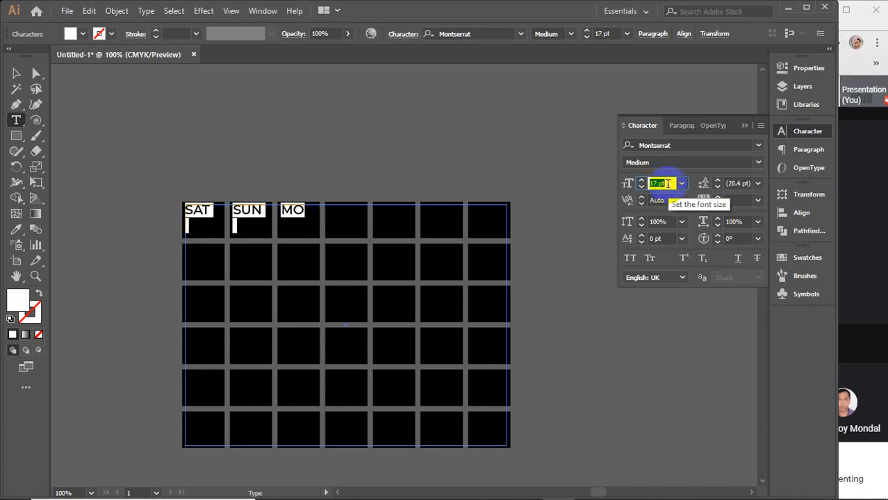
Step: Complete MON in the third cell and enter TUE, WED, THU and FRI in the remaining cells of the first row
click(306, 210)
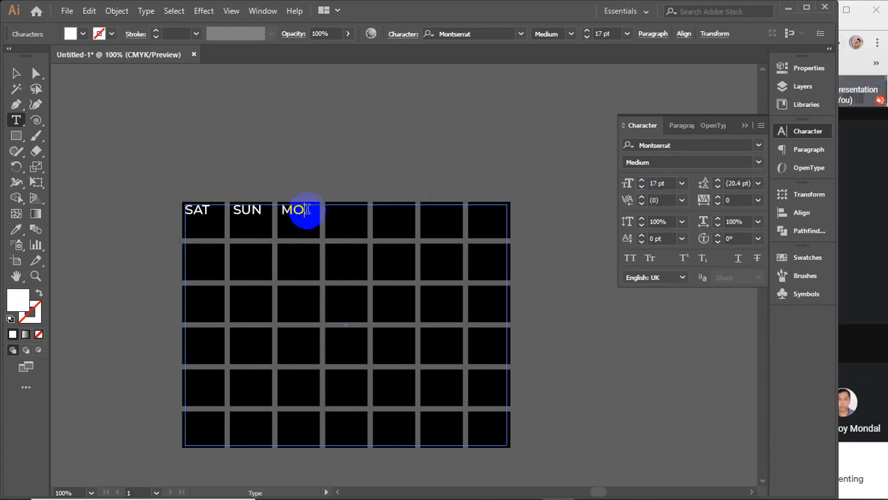
text(N     TUE       WED)
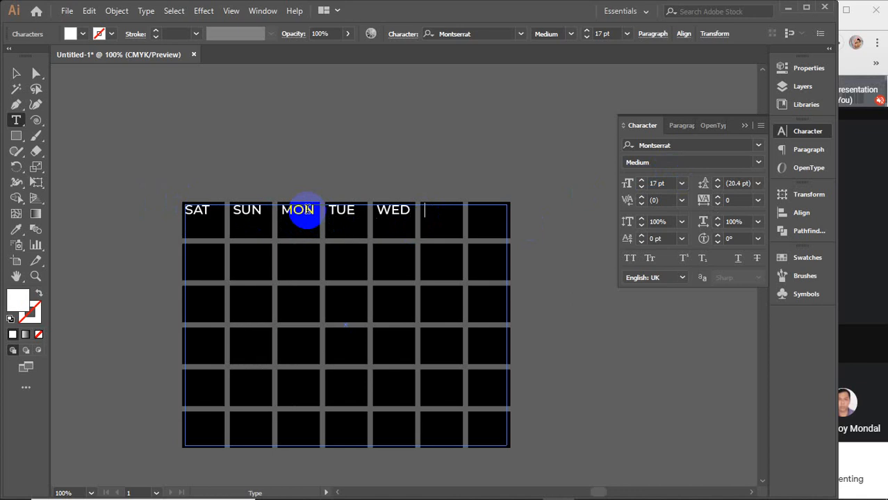
text(     THU       FRI)
drag(490, 214, 168, 204)
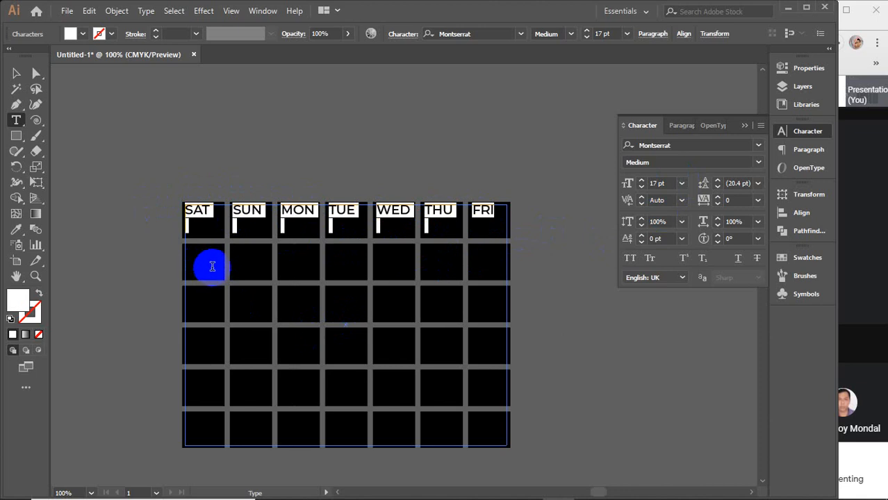
click(496, 212)
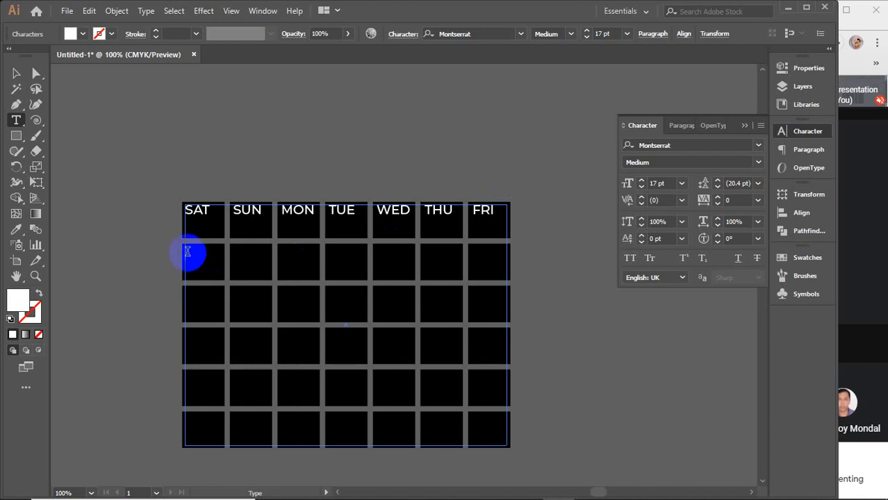
Step: Try reducing the text size to 16 pt and smaller for the date numbers
click(667, 184)
key(Down)
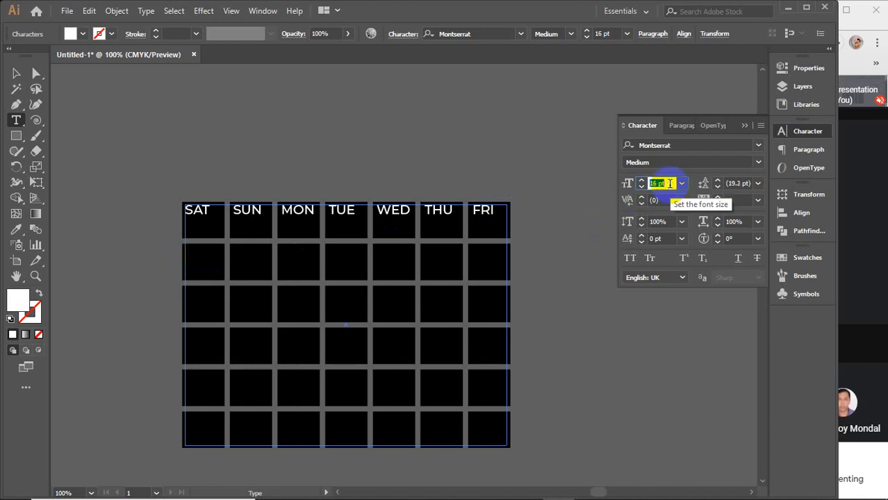
key(Down)
key(Down)
click(189, 254)
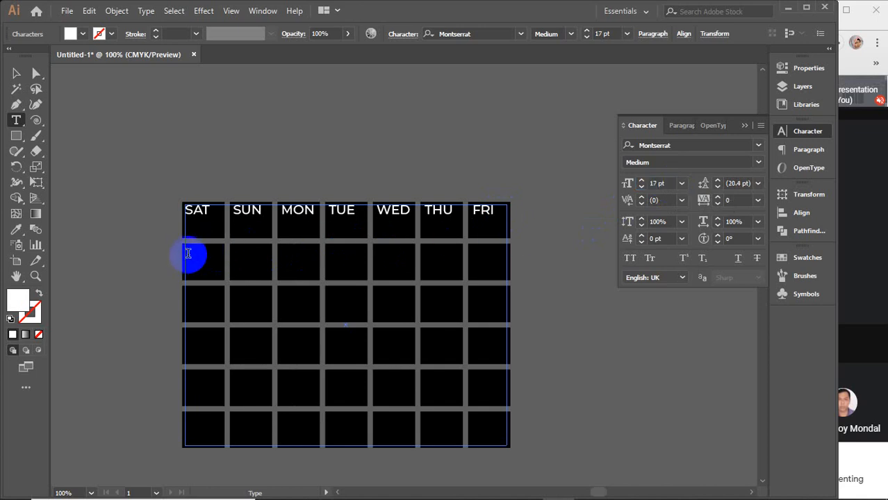
Step: Leave the second row's SAT, SUN and MON cells empty and enter the dates 1 to 6 starting under TUE
key(Return)
key(Return)
key(Return)
key(Return)
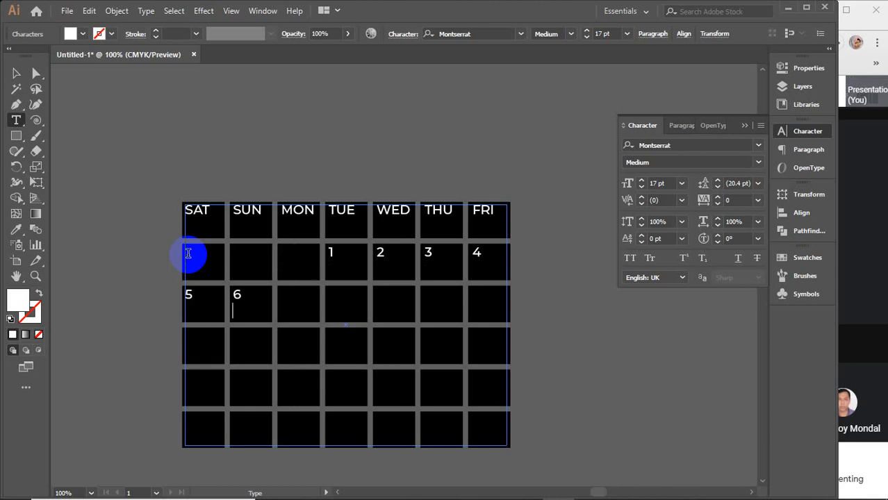
Step: Enter the dates 7 to 11 in the remaining cells of the third row, from MON to FRI
key(Return)
text(7)
key(Return)
text(8)
key(Return)
text(9)
key(Return)
text(10)
key(Return)
text(1)
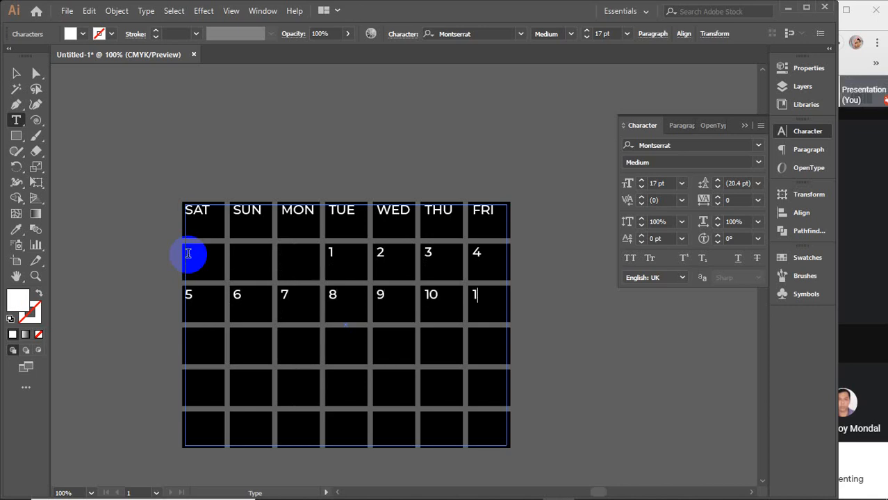
text(1)
Step: Enter the dates 12 to 25 in consecutive cells across the fourth and fifth rows
key(Return)
text(12)
key(Return)
text(13)
key(Return)
text(14)
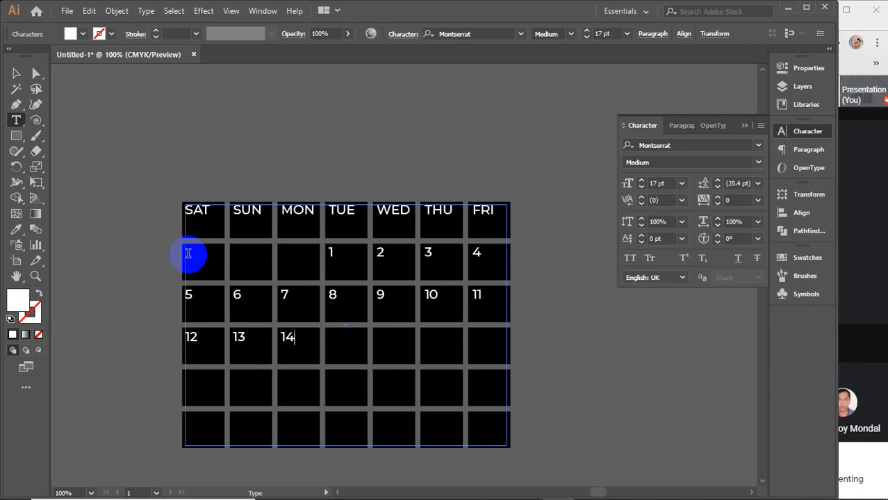
key(Return)
text(15)
key(Return)
text(1)
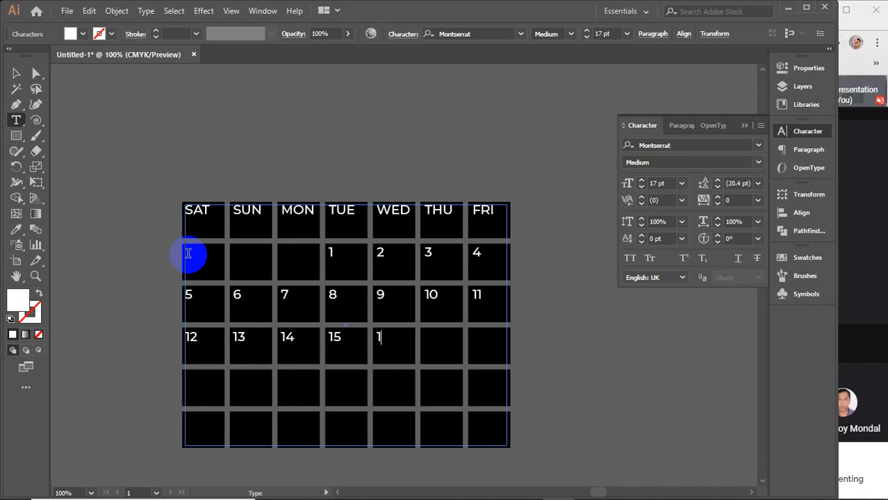
text(6)
key(Return)
text(1)
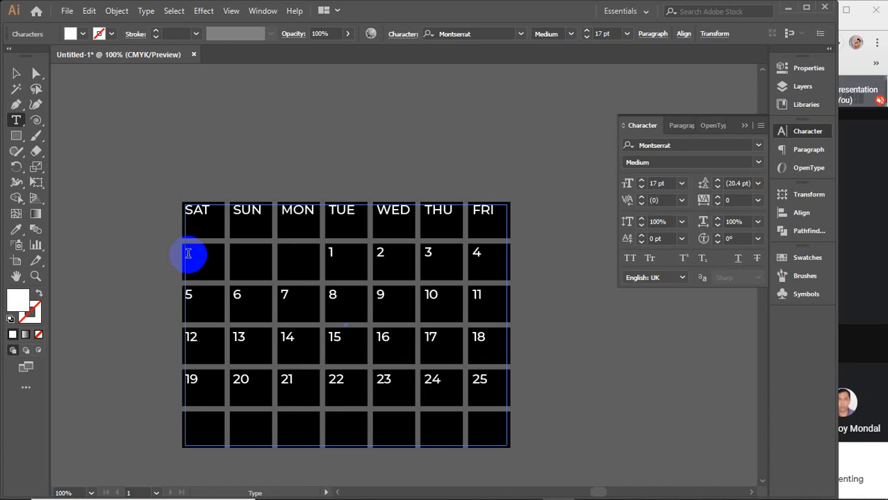
Step: Enter the dates 26 to 30 in the last row, from the SAT cell to the WED cell
text(26)
key(Return)
key(Return)
text(27)
key(Return)
key(Return)
text(28)
key(Return)
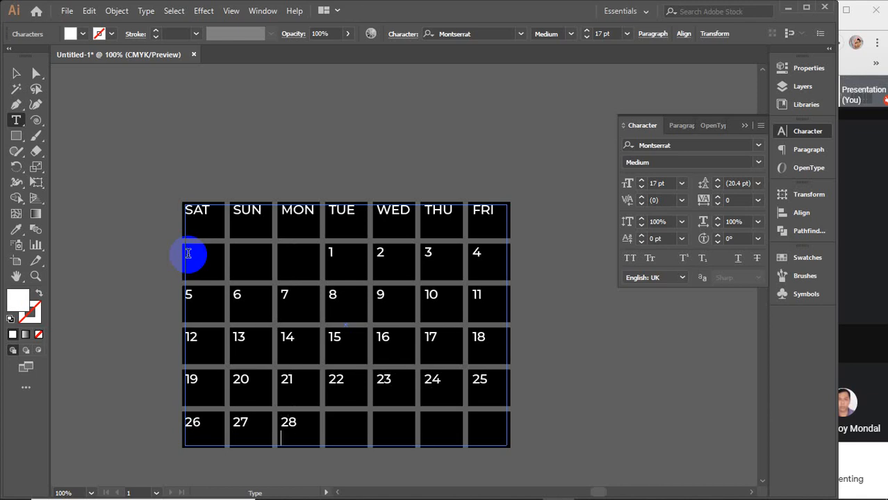
key(Return)
text(29)
key(Return)
key(Return)
text(30)
key(Return)
key(Return)
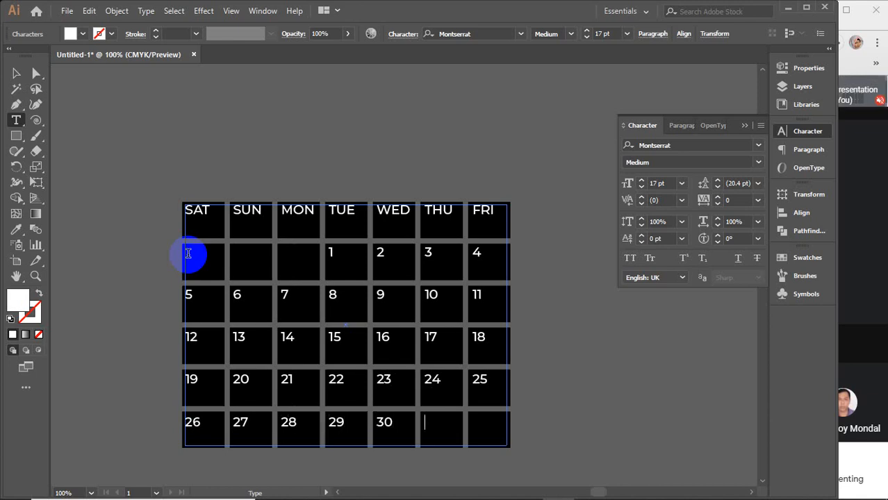
Step: Enter 31 in the last row's THU cell and set the weekday headings to Montserrat Bold
text(31)
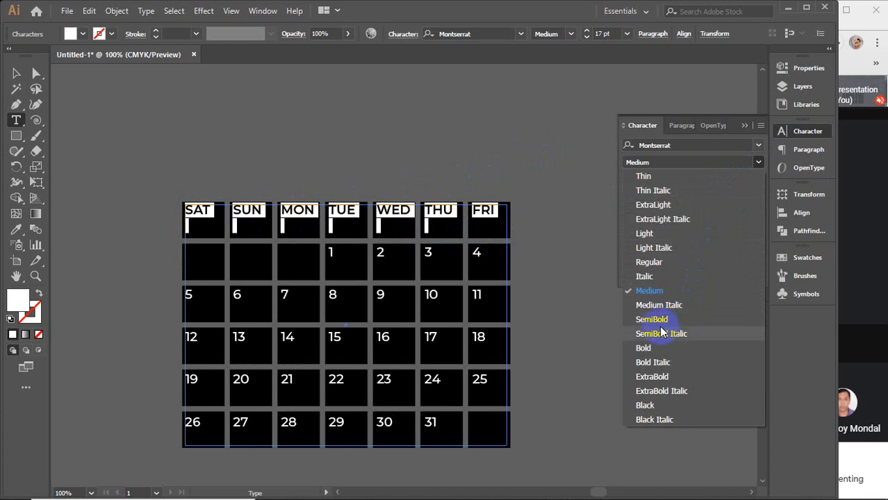
click(647, 347)
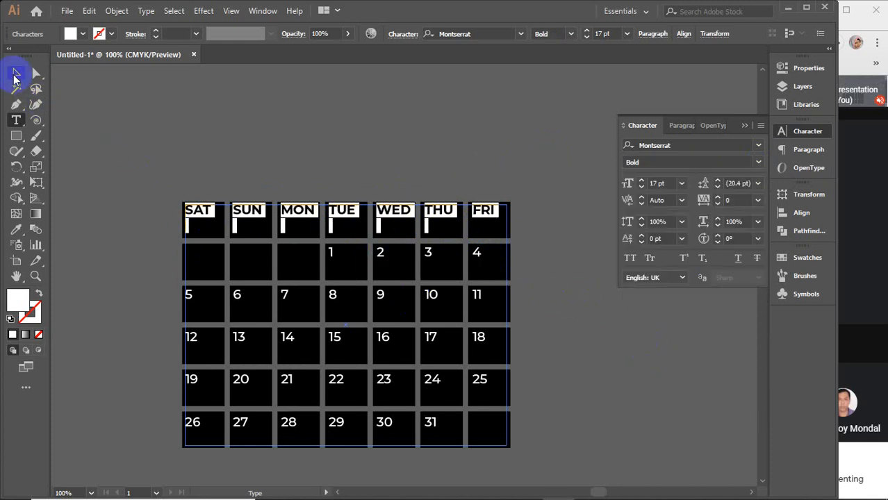
Step: Select all the weekday headings and dates and centre-align the text within its cells
double_click(197, 209)
key(ctrl+a)
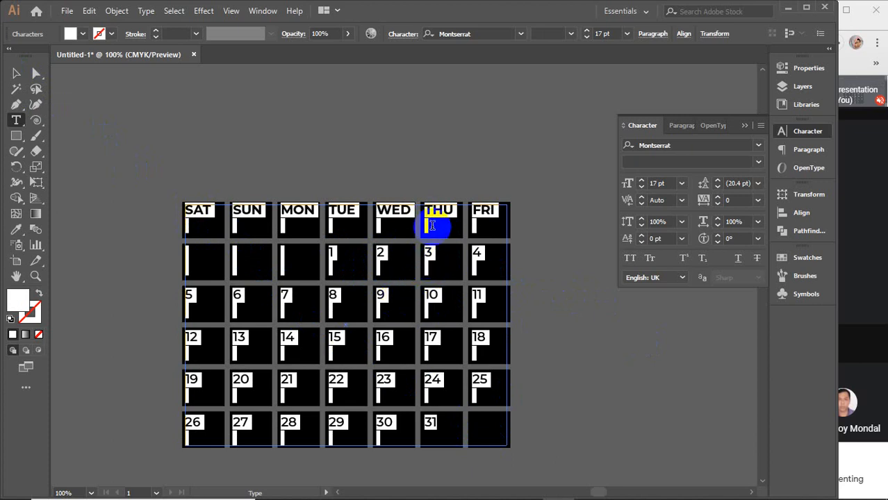
click(677, 126)
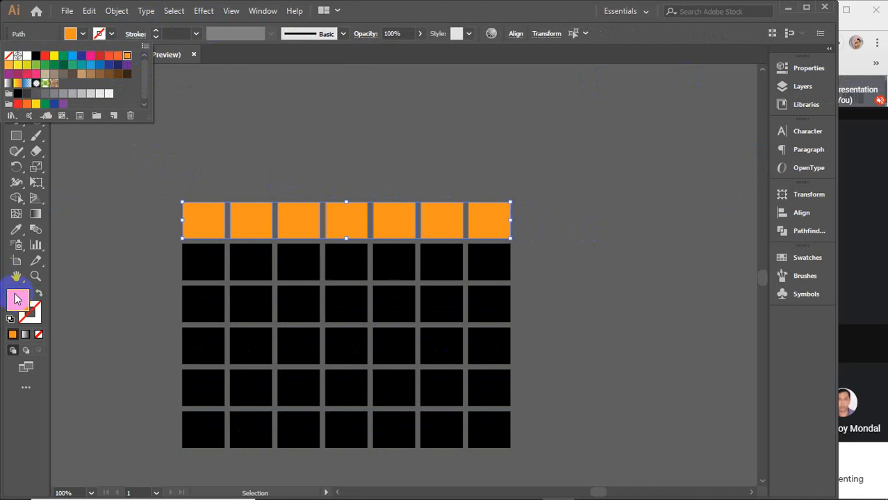
Step: Fill the seven header row cells with green 2d8200
click(18, 299)
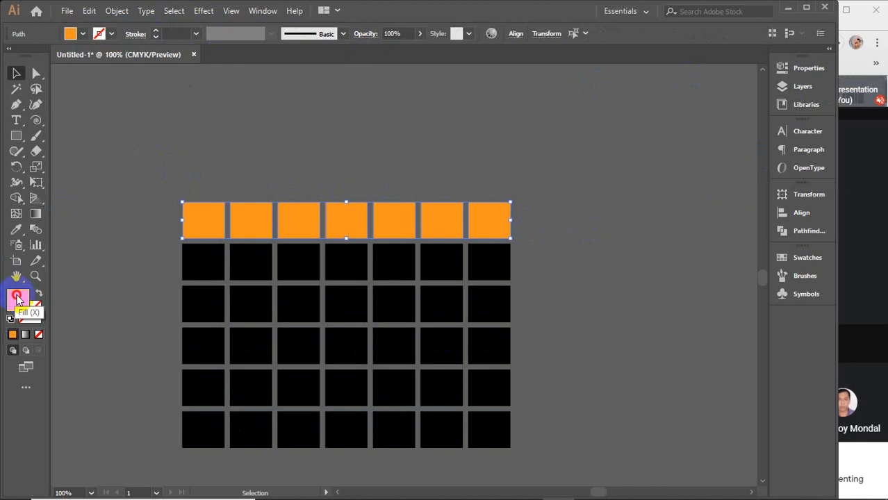
double_click(18, 299)
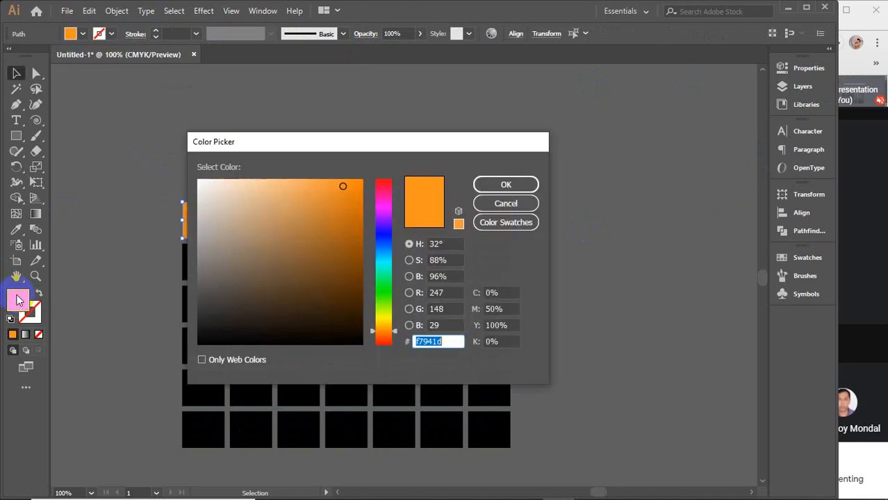
click(383, 301)
drag(353, 282, 367, 260)
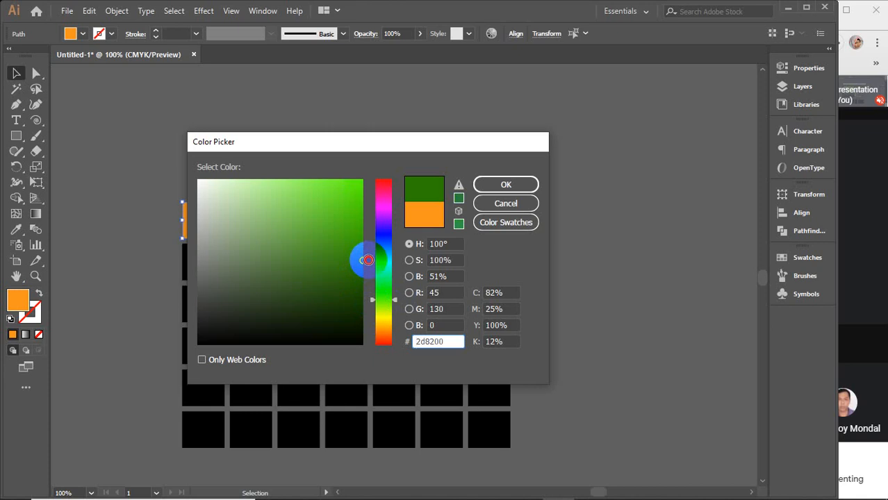
click(504, 184)
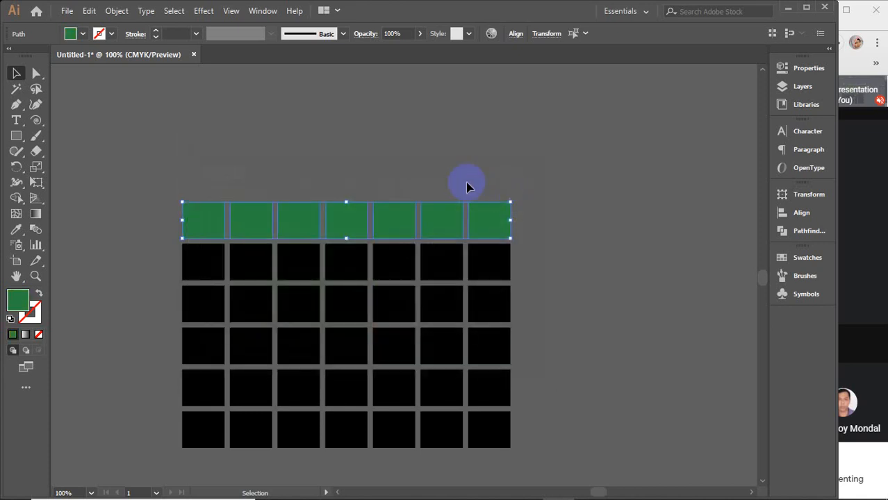
click(299, 158)
Step: Fill all cells in the five rows below the header with a very light gray swatch
drag(161, 266, 526, 428)
click(83, 33)
click(90, 93)
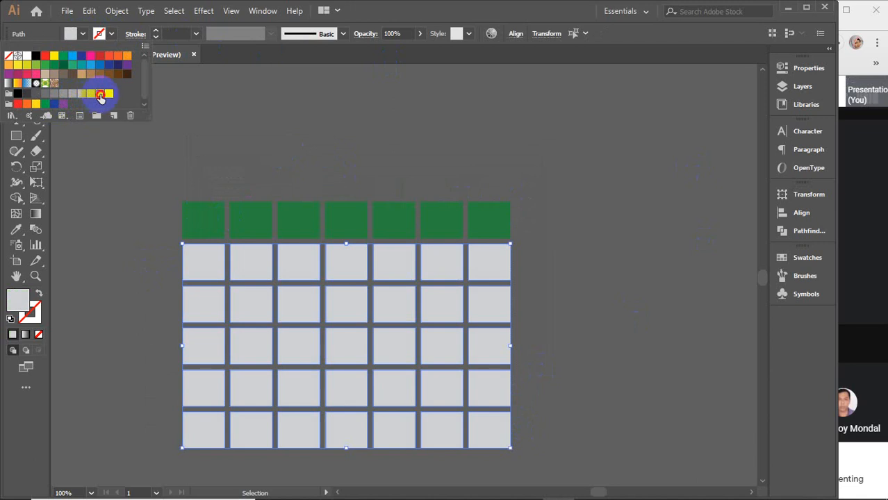
click(101, 95)
click(158, 156)
click(157, 155)
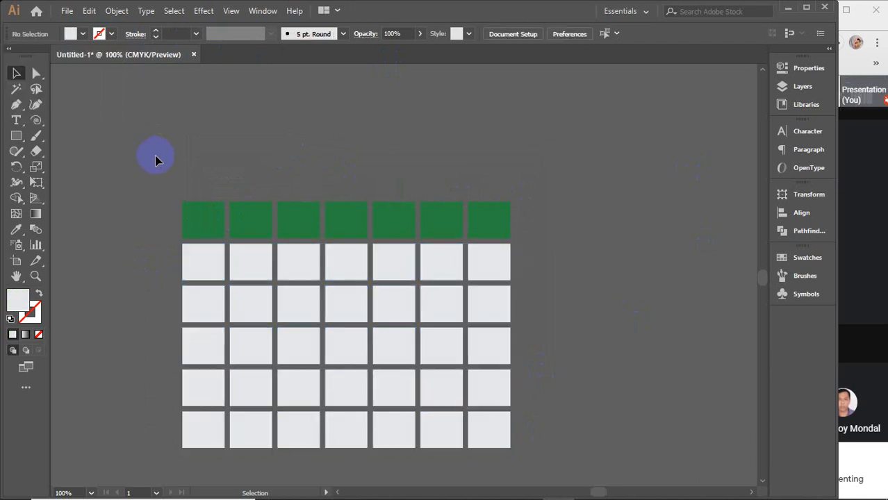
Step: Change the header row cells' fill to dark green 02470b
drag(155, 156, 541, 223)
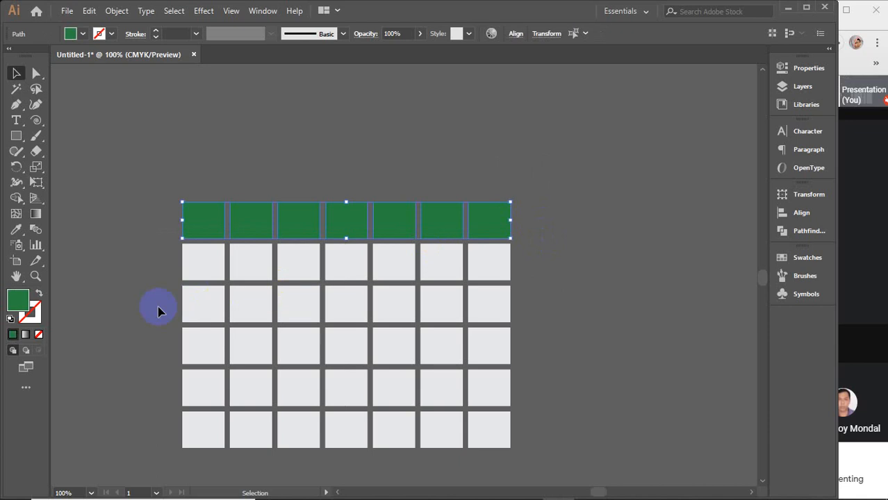
click(19, 298)
click(19, 297)
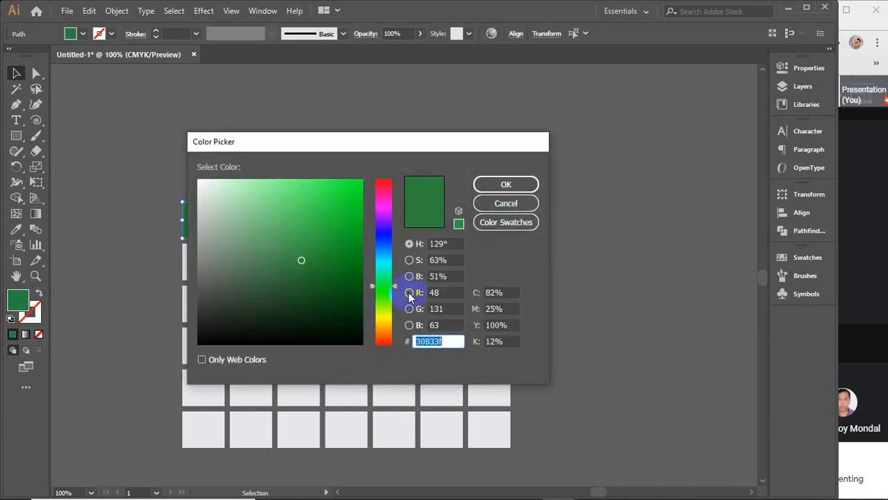
click(341, 299)
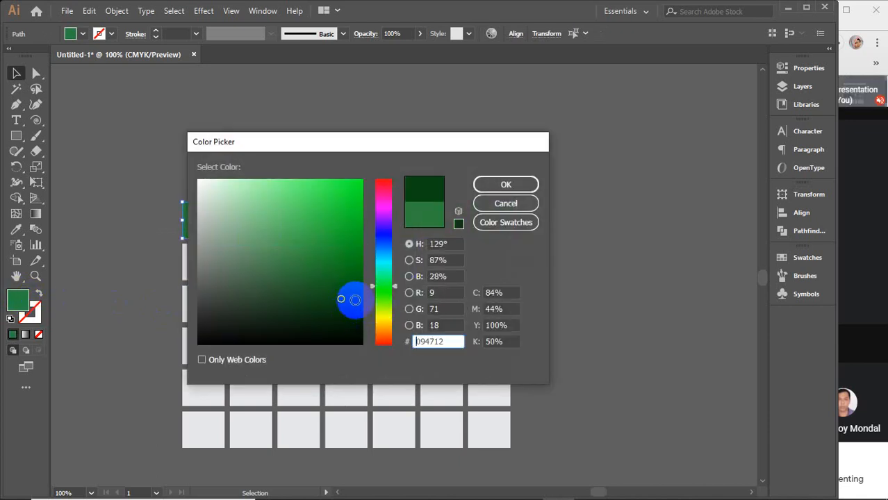
click(357, 310)
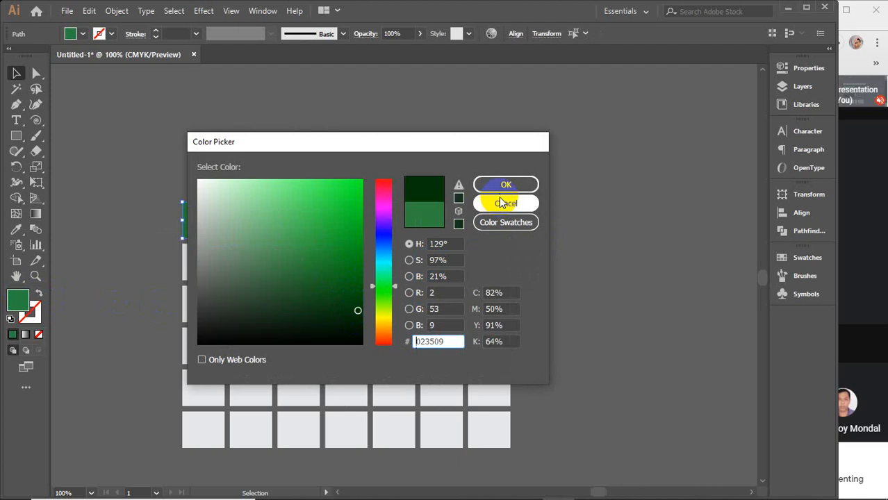
click(359, 296)
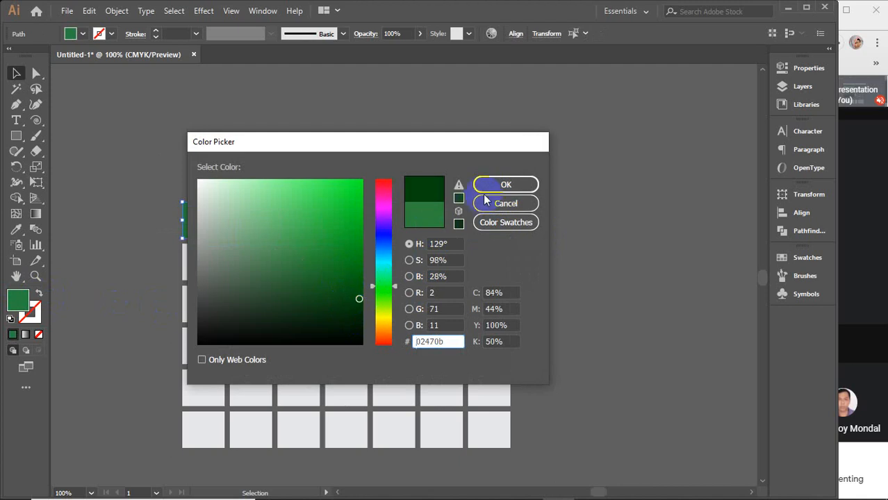
click(506, 185)
click(396, 136)
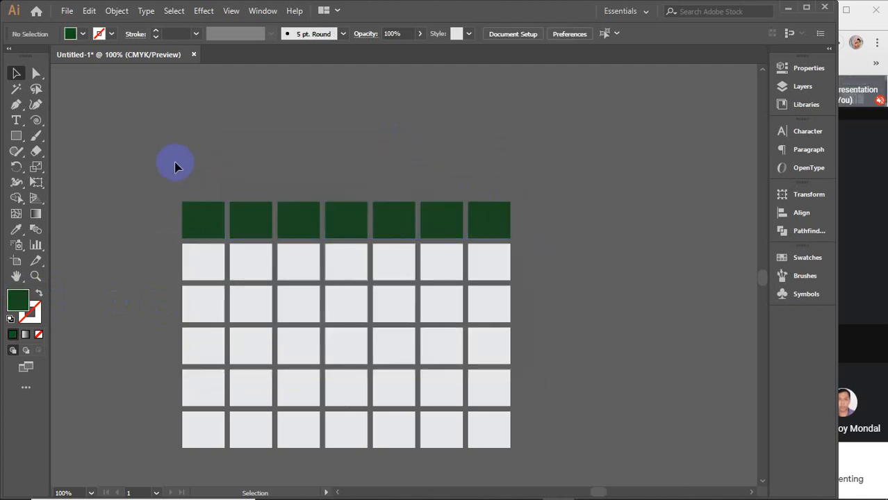
Step: Group all the grid cells and paste the calendar text back in front of them
drag(156, 164, 527, 456)
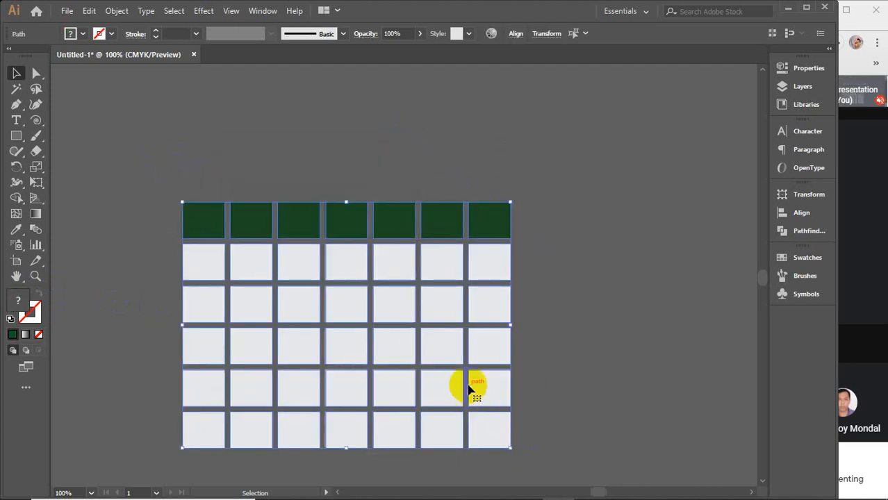
click(410, 161)
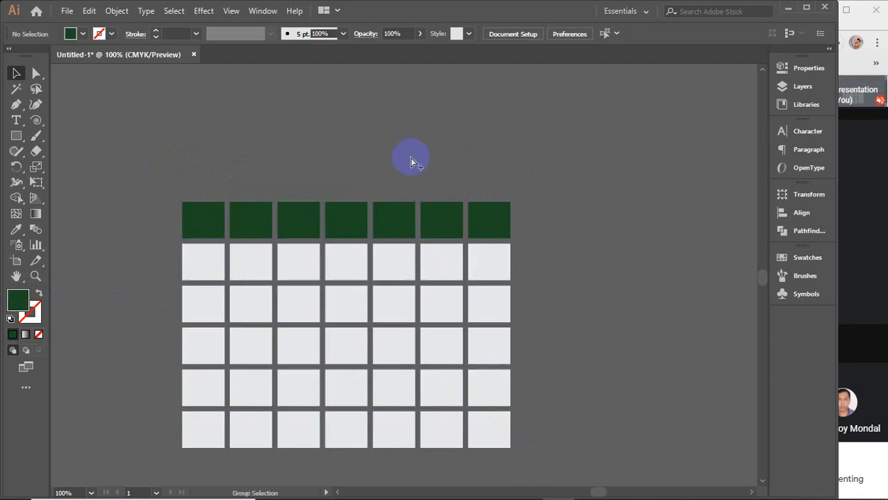
key(ctrl+f)
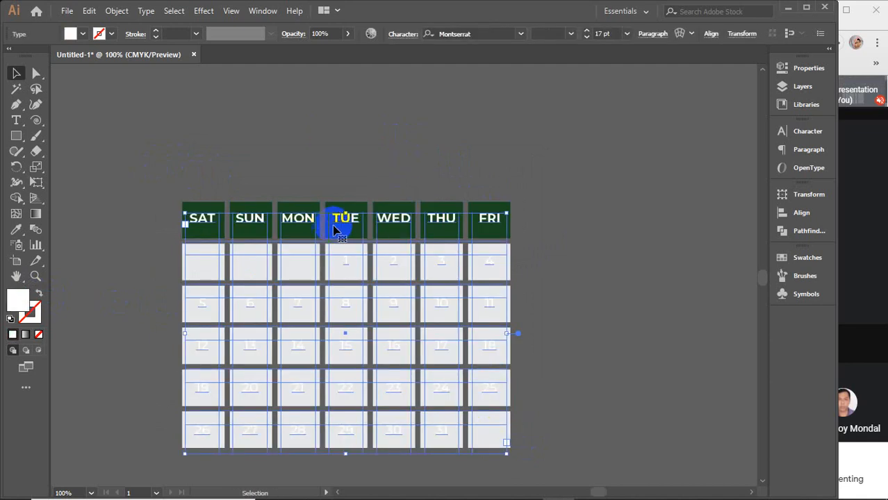
Step: Set the colour of all the dates below the weekday headings to black, keeping the headings white
double_click(288, 226)
drag(502, 220, 448, 431)
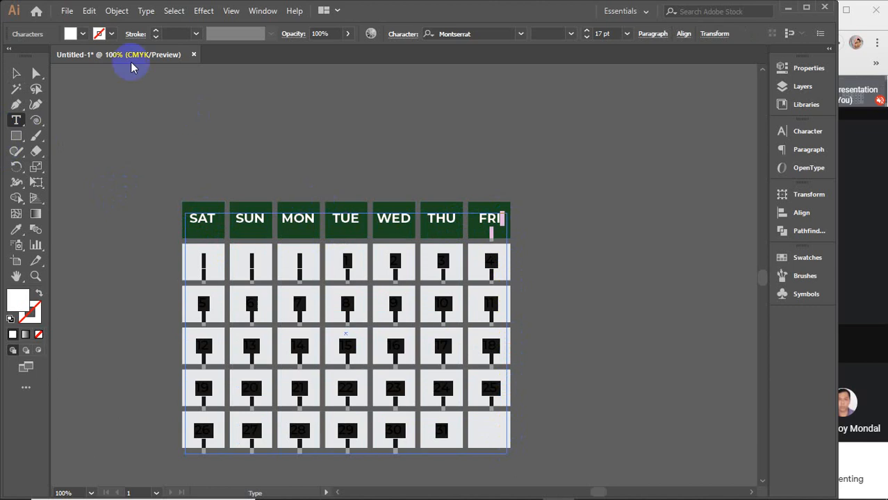
click(83, 33)
click(37, 56)
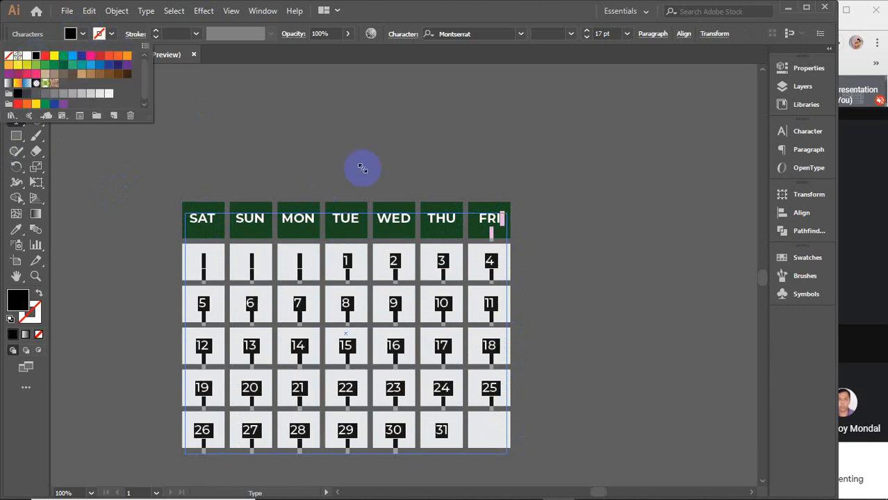
click(70, 34)
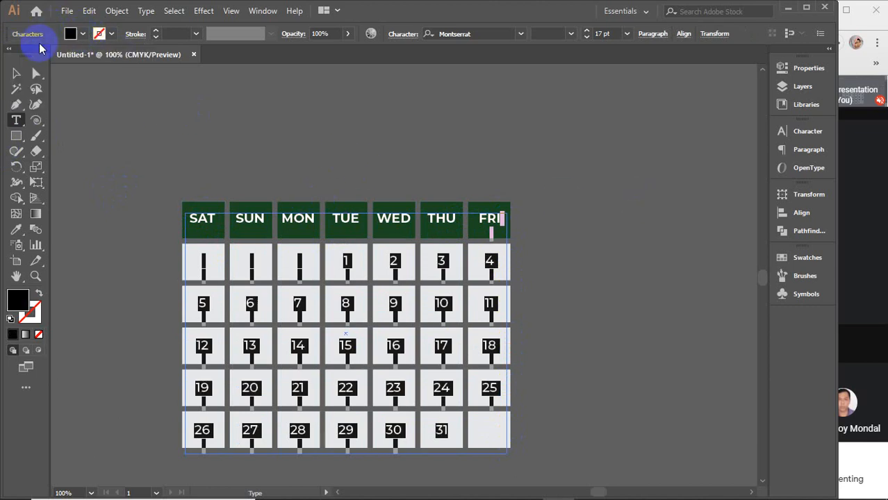
click(16, 73)
click(491, 217)
click(634, 264)
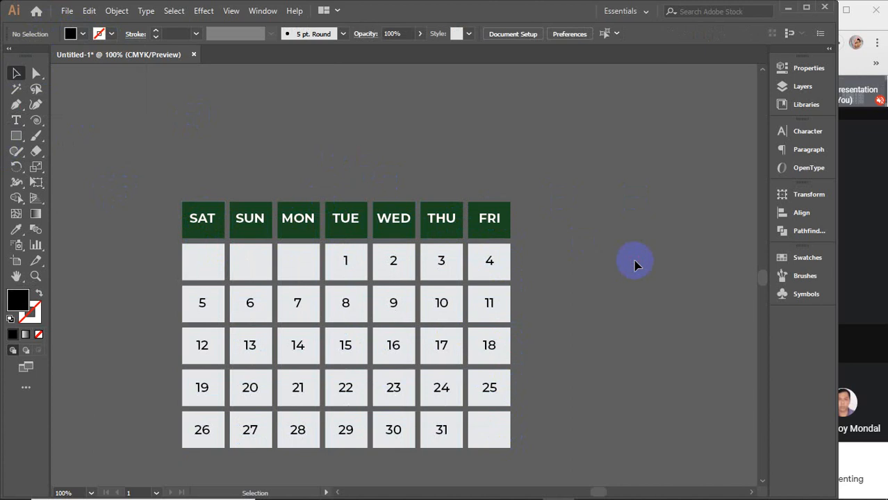
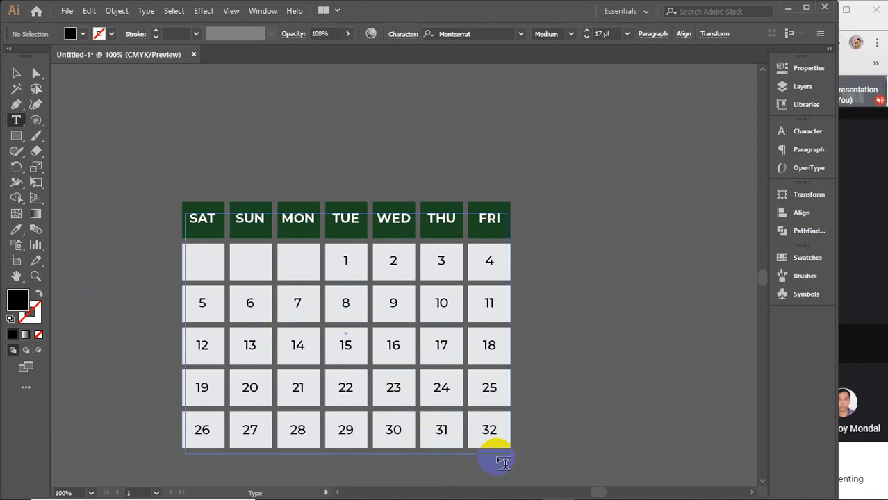
Step: Try entering 33 and 35 in the second row's empty SAT and SUN cells
click(503, 463)
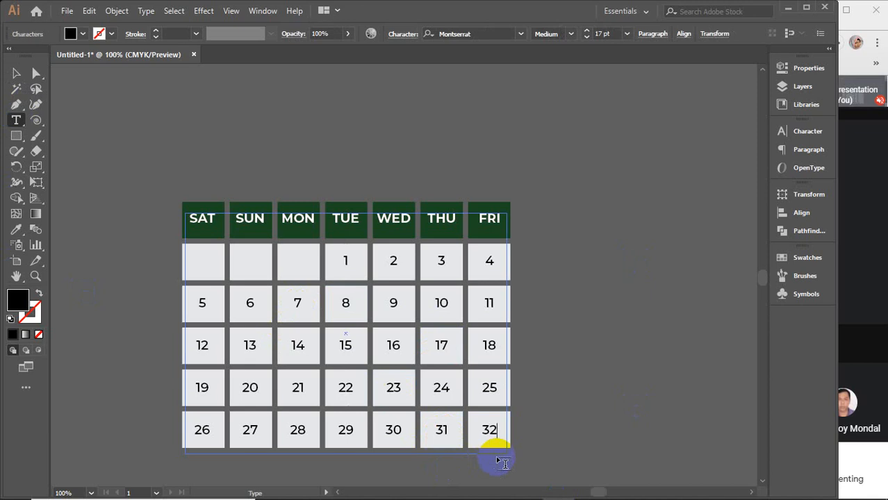
click(189, 258)
text(33)
key(Tab)
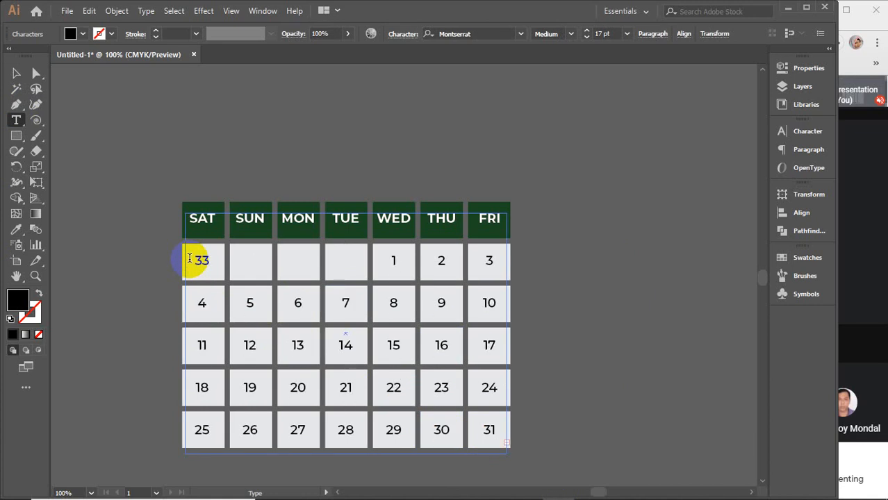
text(35)
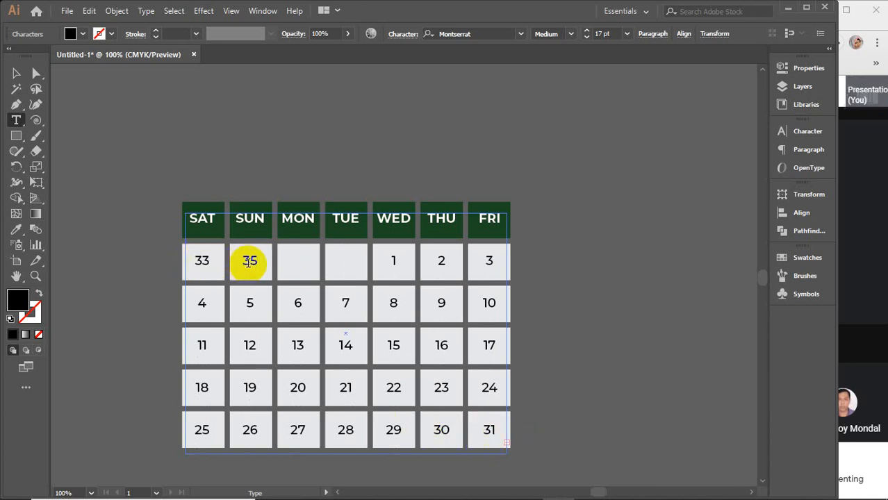
Step: Undo the extra numbers entered in the blank cells, keep the dates black and deselect the text
key(ctrl+z)
key(ctrl+z)
key(ctrl+z)
key(ctrl+z)
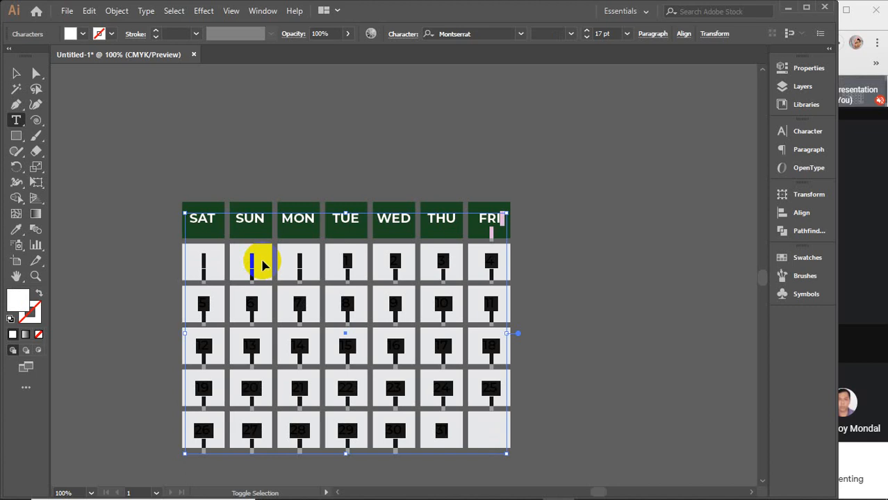
click(17, 75)
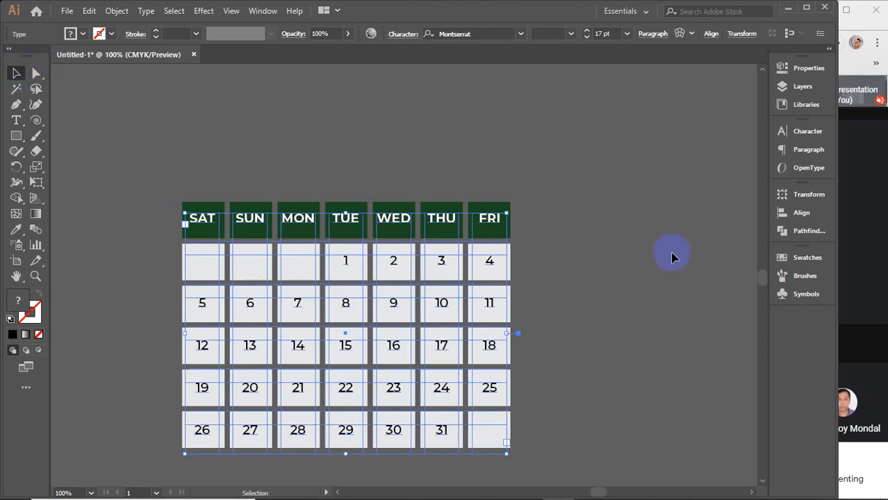
click(624, 280)
Step: Place a copy of the cell grid without its text in the empty area beside the finished calendar
scroll(624, 280, down, 2)
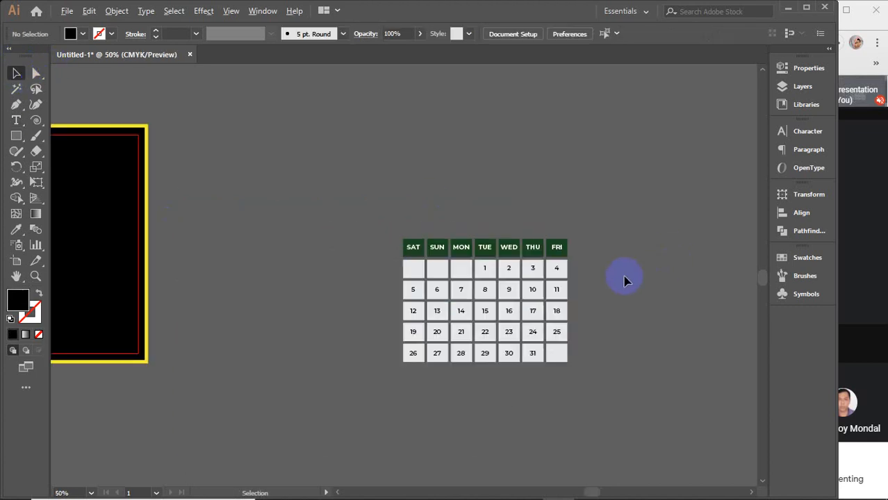
key(space)
drag(630, 330, 331, 320)
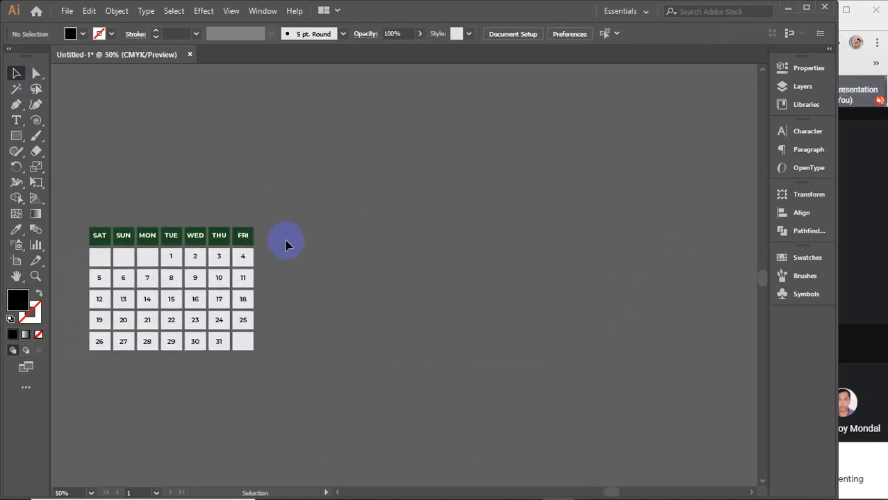
click(255, 239)
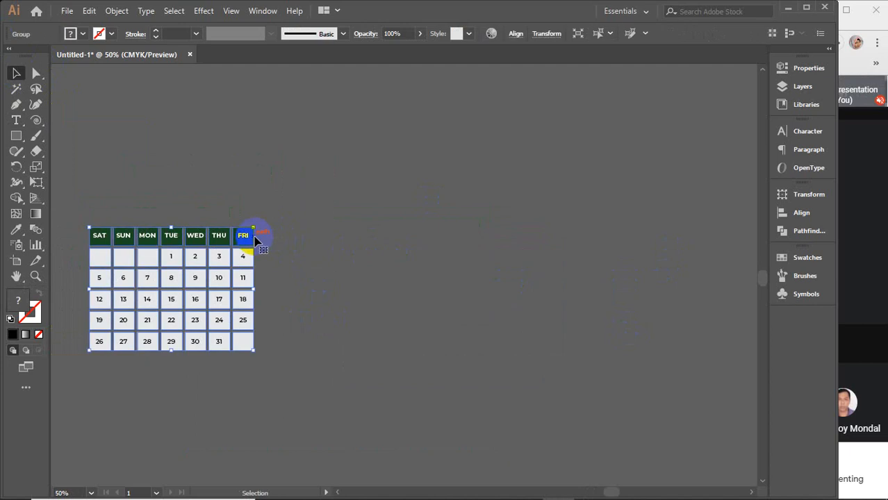
drag(255, 239, 518, 259)
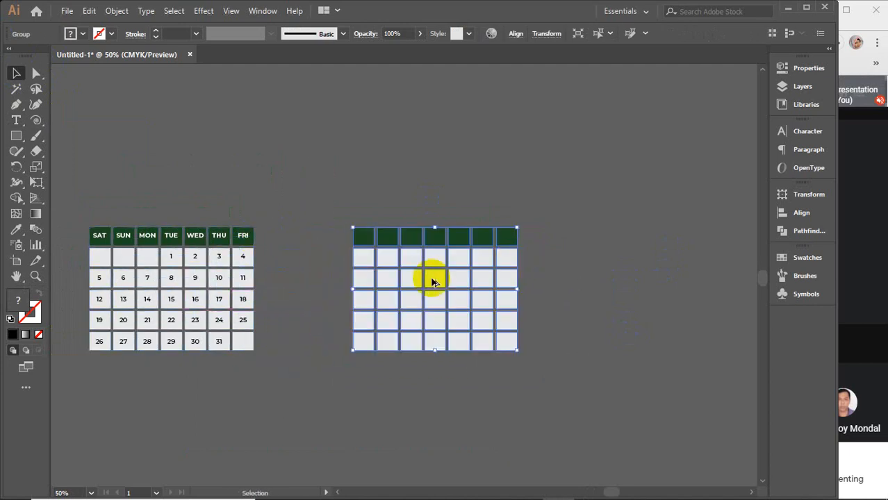
Step: Draw a black rectangle about 6 × 4.5 in covering the blank copy of the cell grid
scroll(431, 281, up, 2)
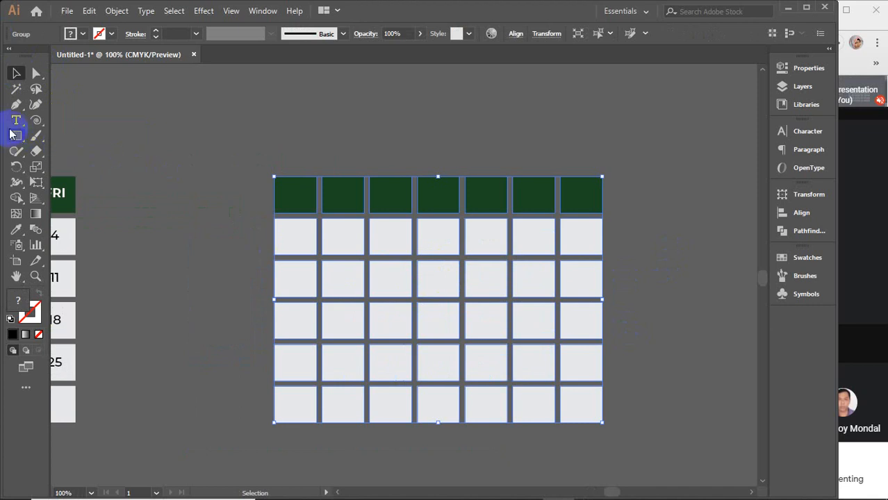
click(15, 135)
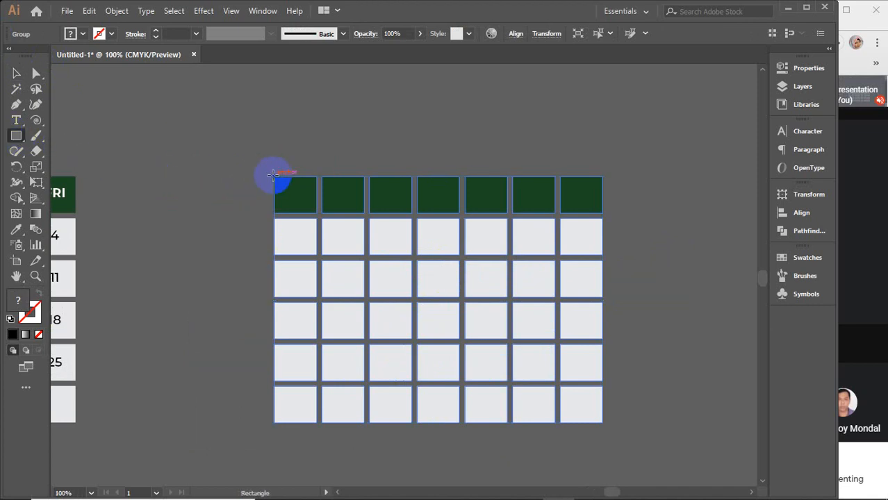
drag(272, 174, 601, 420)
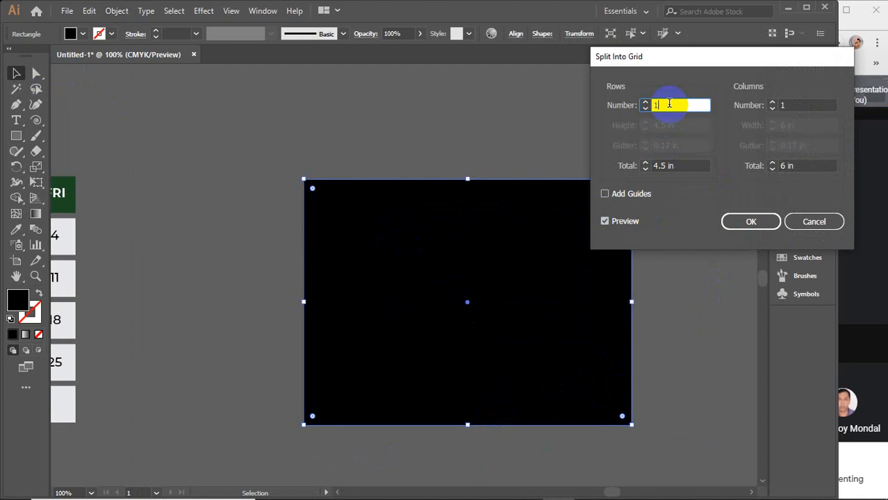
Step: Split the black rectangle into a grid of 7 rows and 7 columns with gutters between the cells, and deselect it
key(Up)
key(Up)
key(Up)
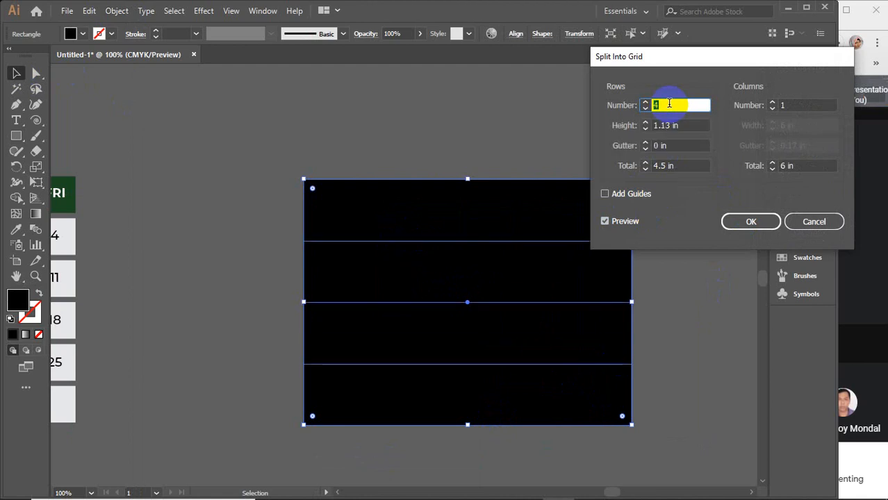
key(Up)
key(Up)
key(Up)
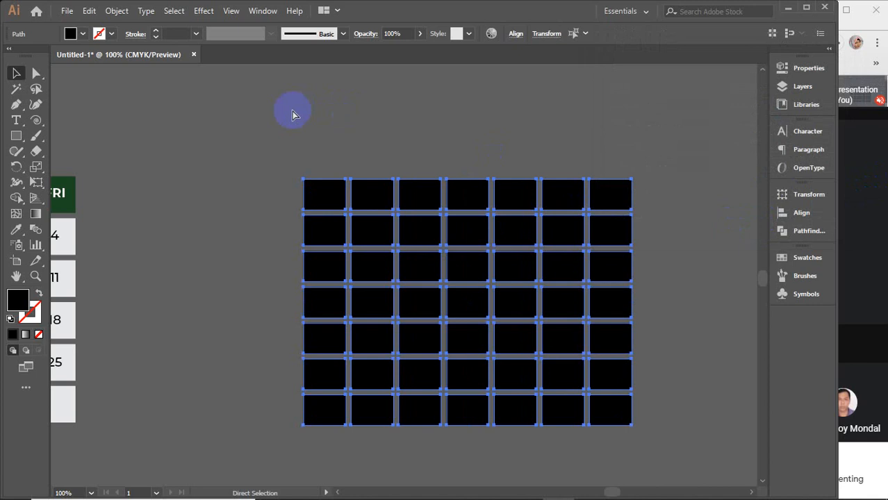
click(292, 115)
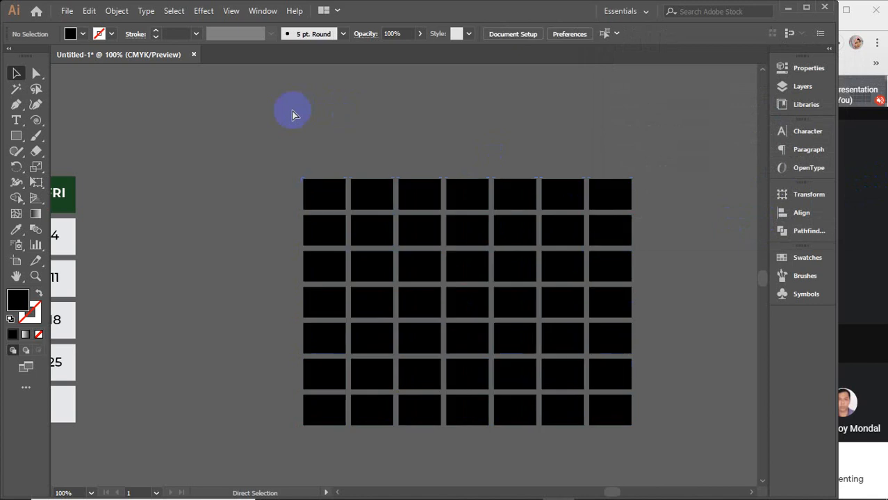
Step: Draw an area-type text frame about 5.9 × 4.4 in over the whole black cell grid
click(16, 120)
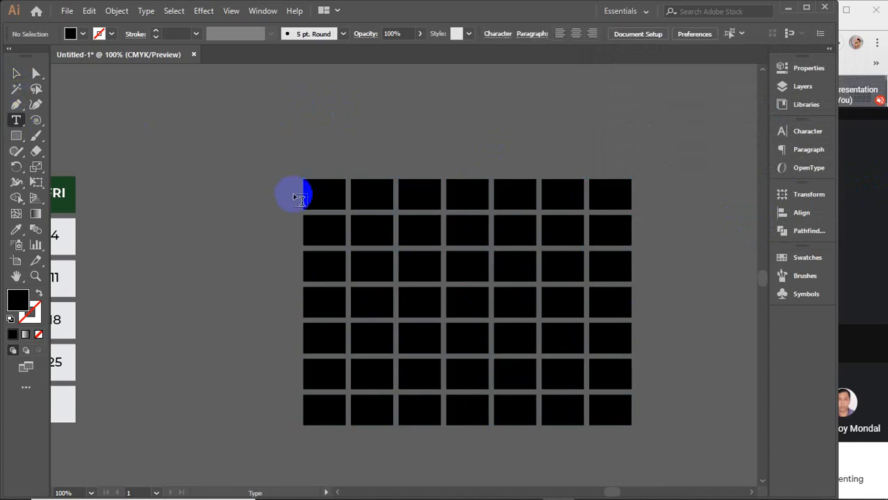
scroll(380, 252, up, 2)
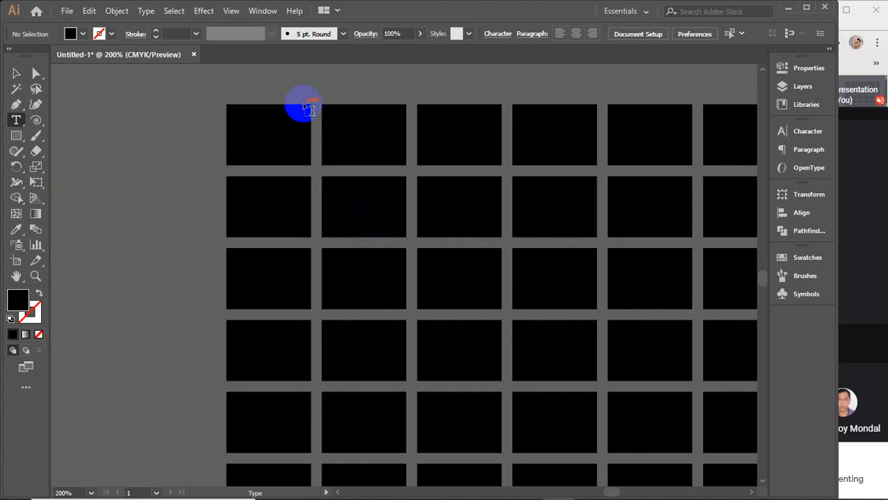
drag(406, 242, 297, 214)
scroll(300, 215, down, 1)
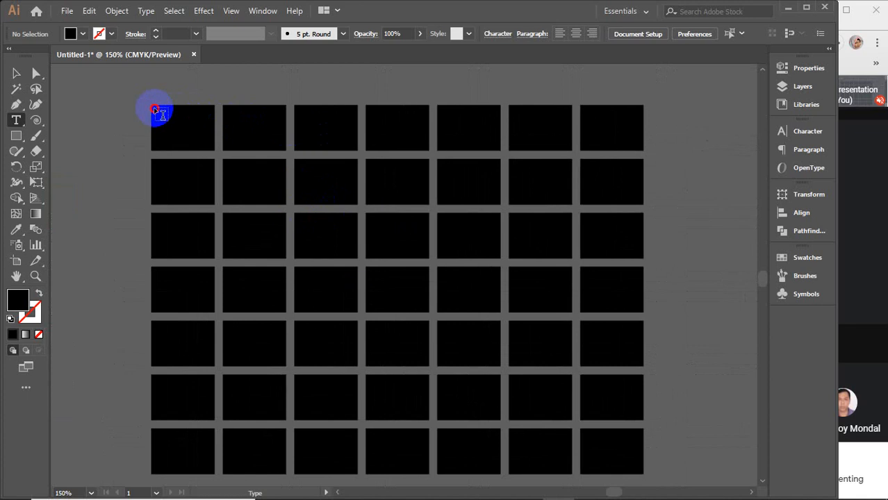
drag(156, 110, 640, 473)
drag(640, 473, 639, 470)
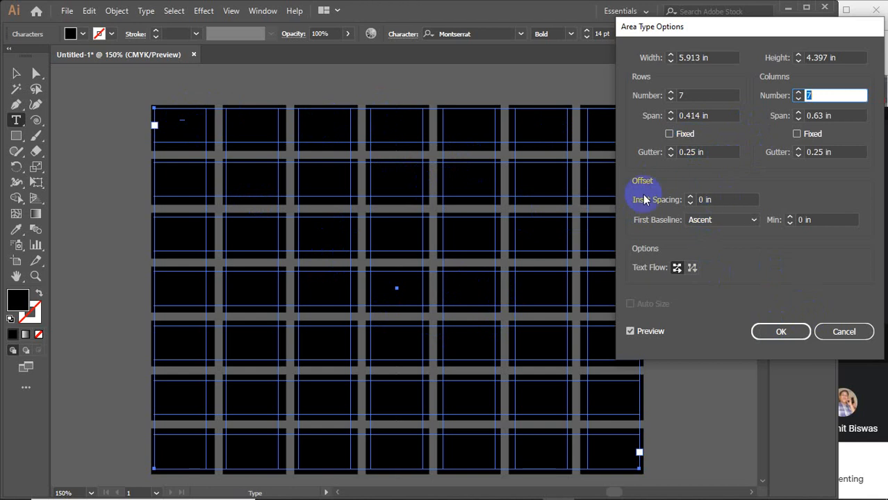
Step: Divide the text frame into 7 rows and 7 columns flowing by rows, and enter the headings SAT to FRI in white across the first row
click(677, 270)
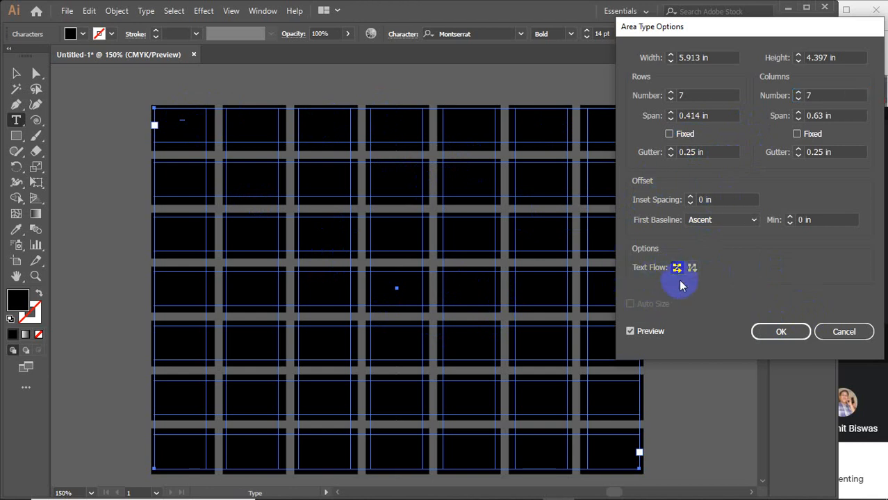
click(762, 333)
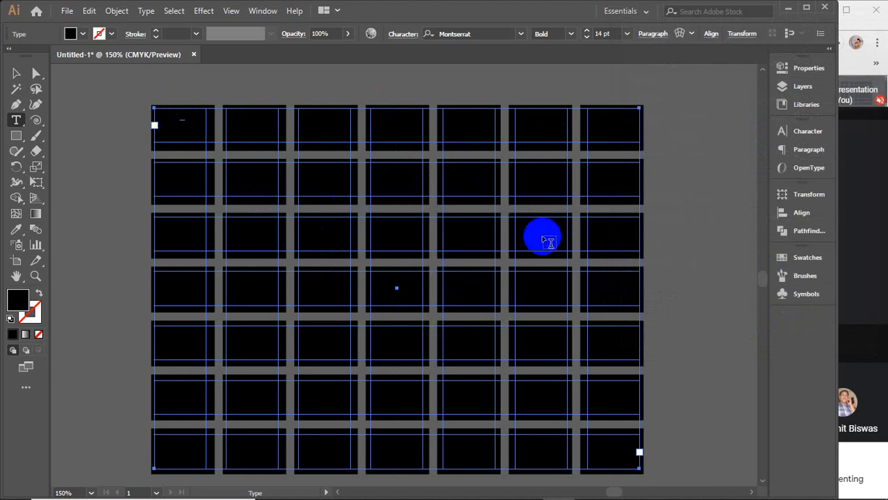
click(168, 109)
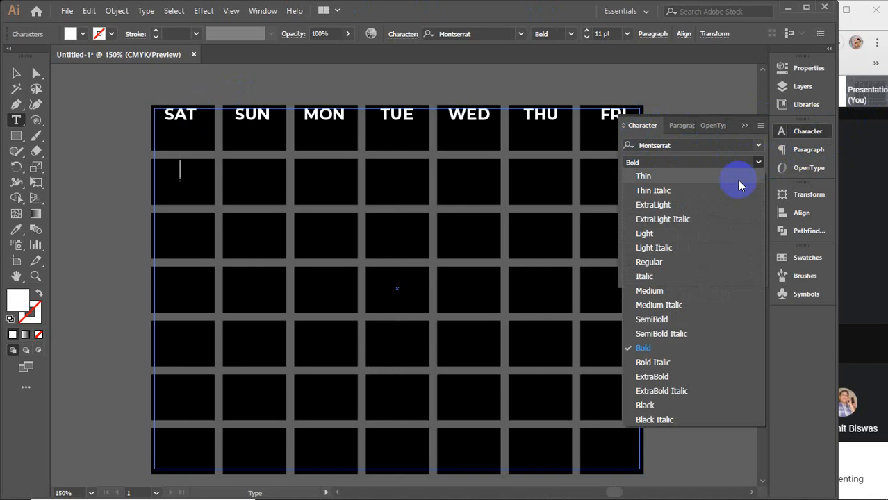
Step: Try setting the text in the second row's SAT cell to Montserrat Medium at 12 pt
click(661, 292)
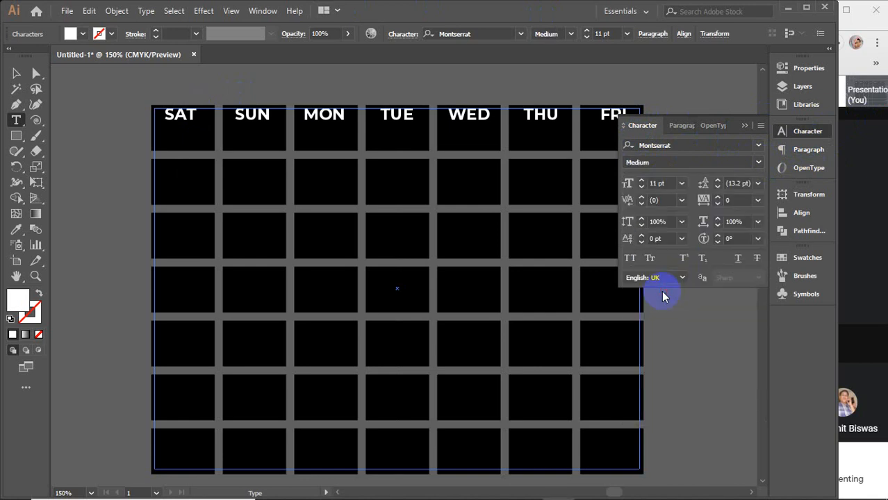
double_click(675, 183)
text(12)
key(Return)
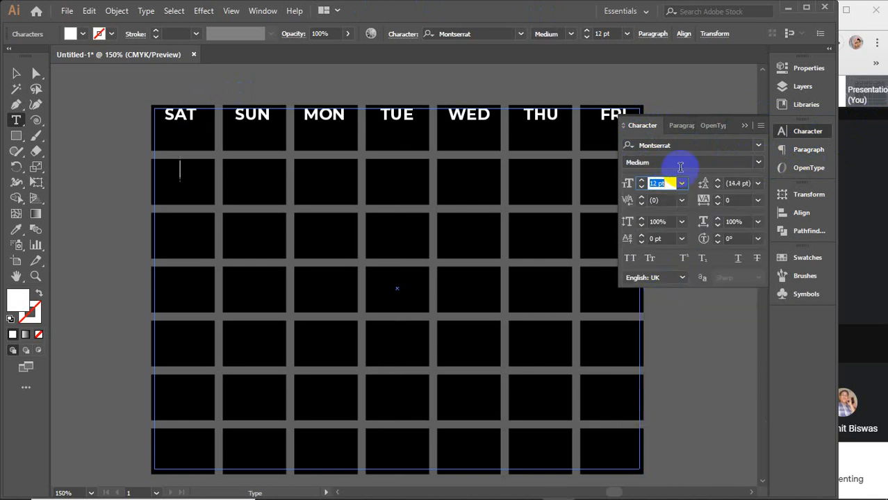
click(744, 125)
click(193, 173)
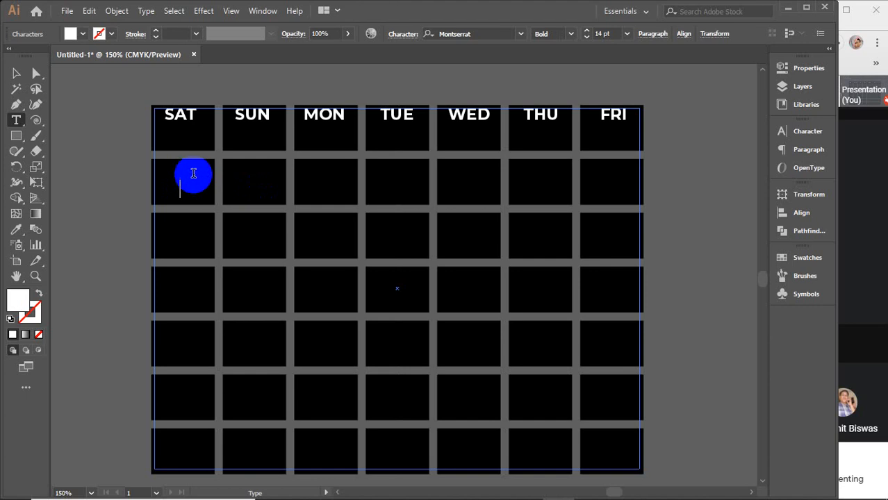
Step: Leave the second row's cells from SAT to THU blank and enter 1 under FRI
key(Tab)
key(Tab)
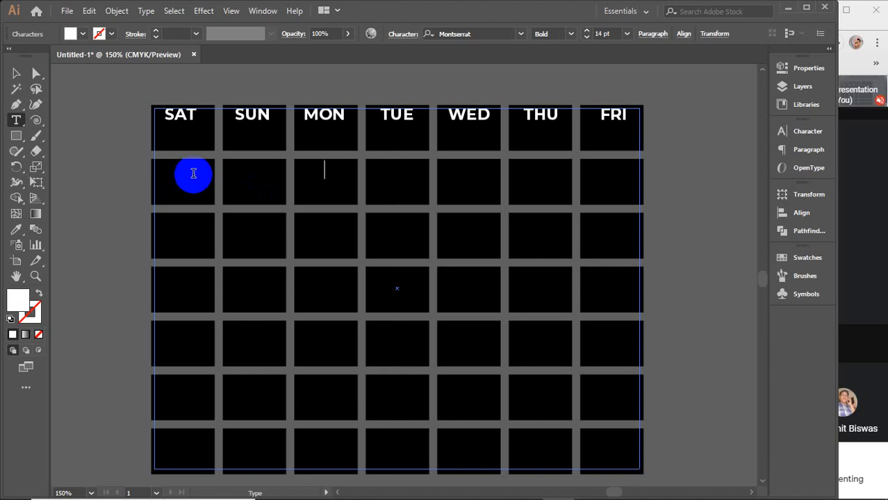
key(Tab)
key(Tab)
key(Tab)
key(Tab)
text(1)
key(Return)
Step: Enter the dates 2 to 8 across the third row, from SAT to FRI
text(2)
key(Tab)
text(3)
key(Tab)
text(6)
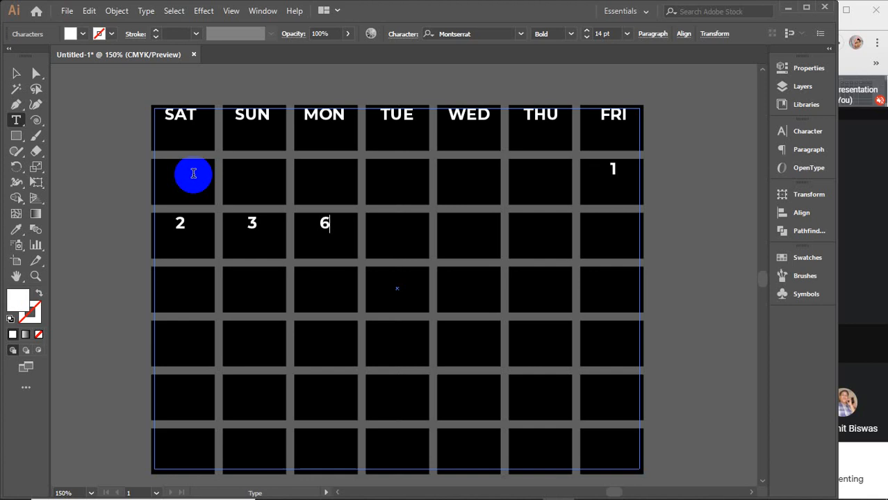
key(BackSpace)
text(4)
key(Tab)
text(5)
key(Tab)
text(6)
key(Tab)
text(7)
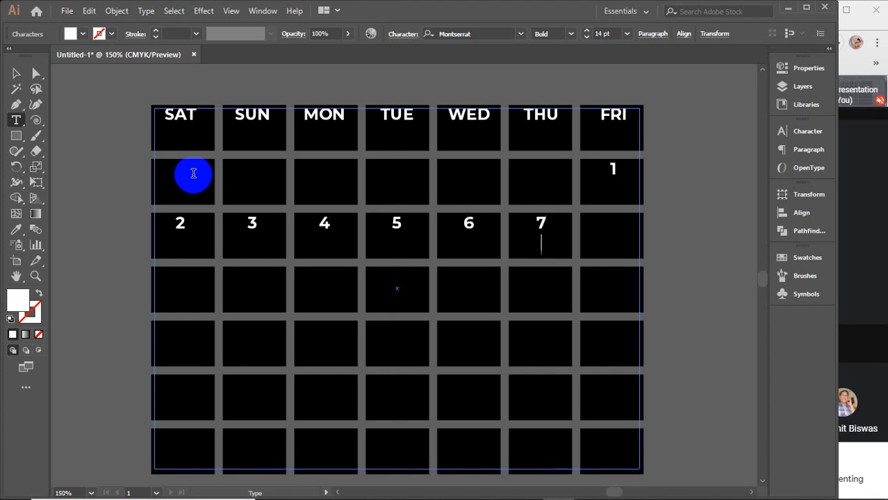
key(Tab)
text(8)
key(Return)
Step: Enter the dates 9 to 15 across the fourth row, from SAT to FRI
text(9)
key(Tab)
text(10	11	12	13)
key(Tab)
key(Tab)
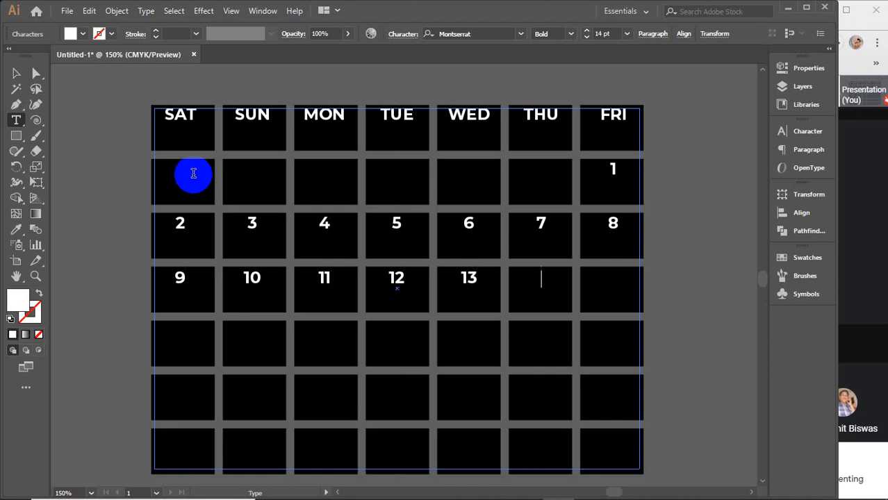
text(14)
key(Return)
text(1)
key(BackSpace)
key(Tab)
text(15)
key(Return)
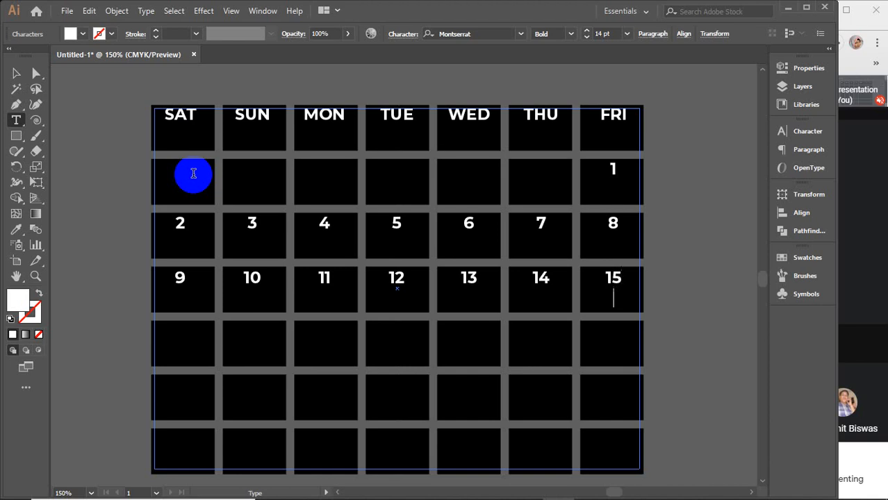
Step: Enter the dates 16 to 19 in the fifth row, from SAT to TUE
text(16)
key(Return)
key(Return)
text(17)
key(Return)
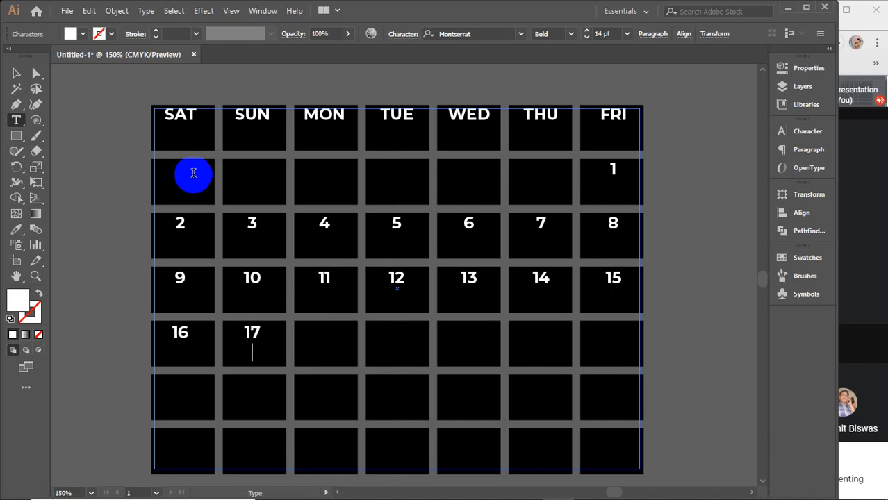
key(Return)
text(18)
key(Return)
key(Return)
text(19)
key(Return)
key(Return)
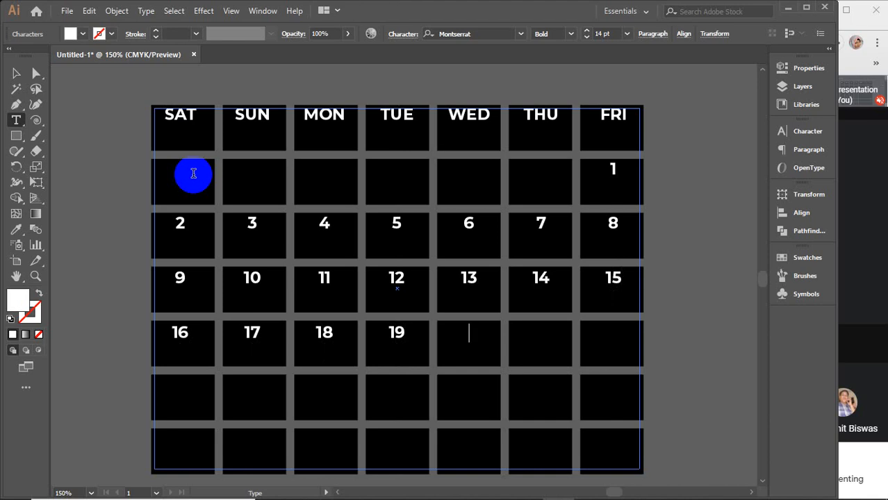
Step: Enter 20 to 22 in the fifth row's remaining cells and 23 under SAT in the sixth row
text(20)
key(Return)
text(21)
key(Return)
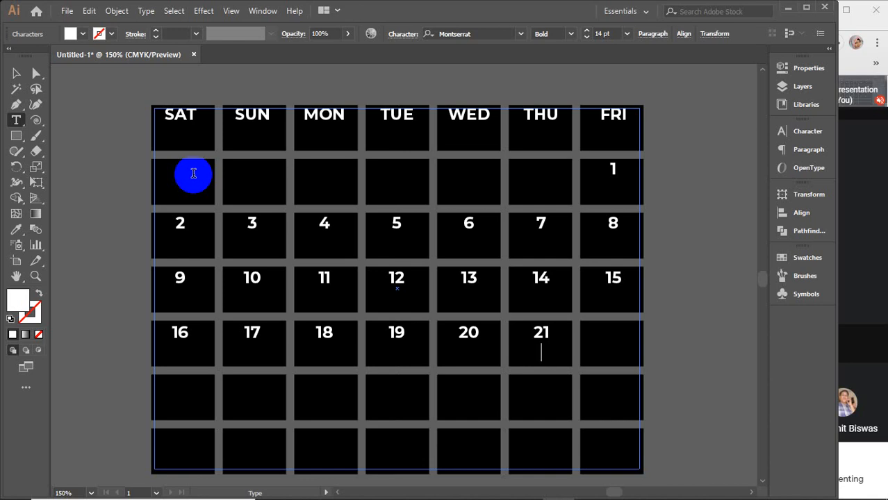
key(Return)
text(22)
key(Return)
key(Return)
text(23)
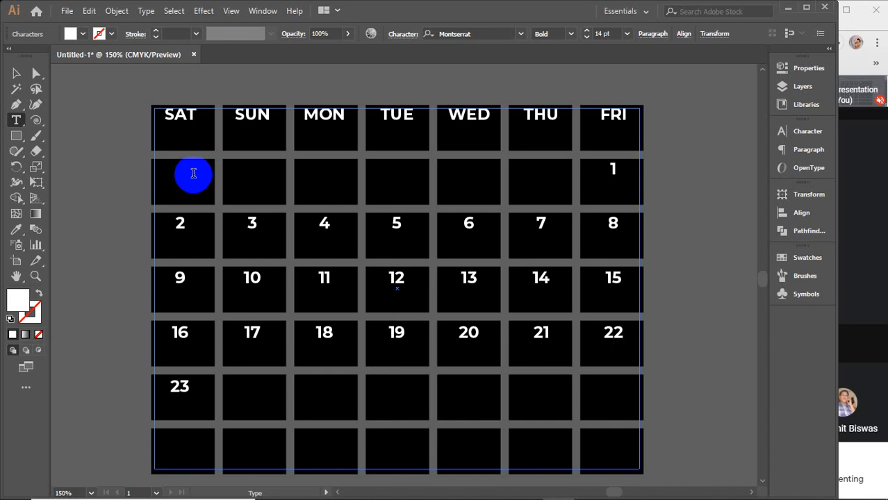
Step: Check the end of December 2021 and the following Saturday in the system calendar, and return to the text after 23
click(836, 271)
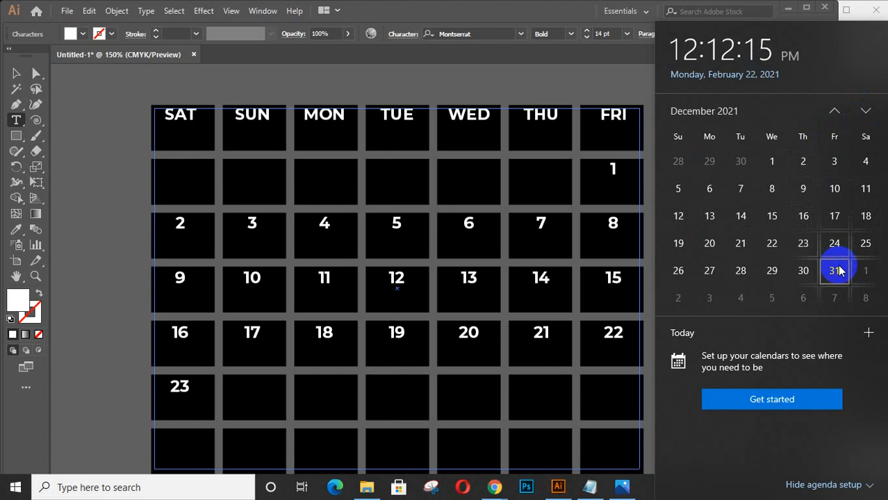
click(867, 271)
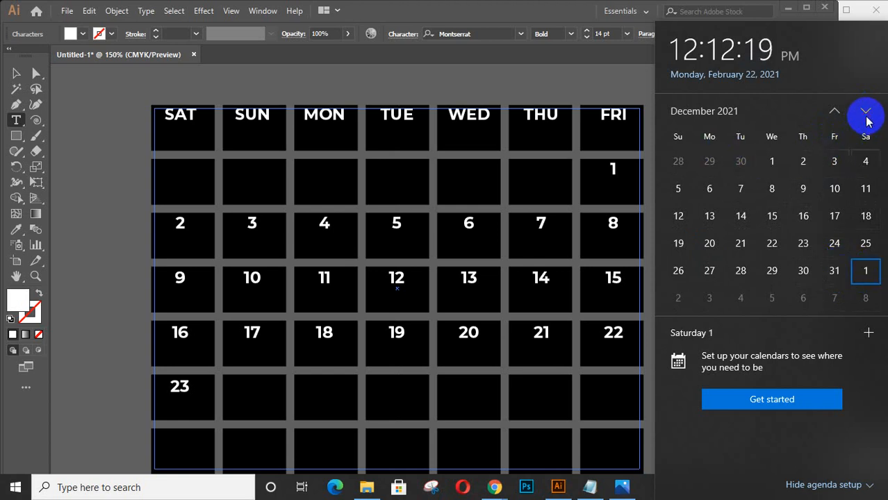
click(216, 392)
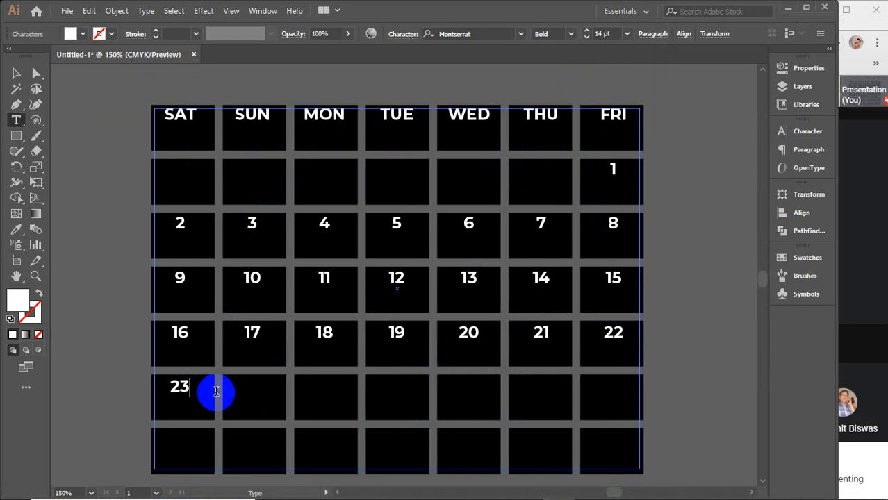
Step: Enter the dates 24 to 29 in the rest of the sixth row, from SUN to FRI
key(Return)
key(Return)
text(24 25)
key(Return)
key(Return)
text(26)
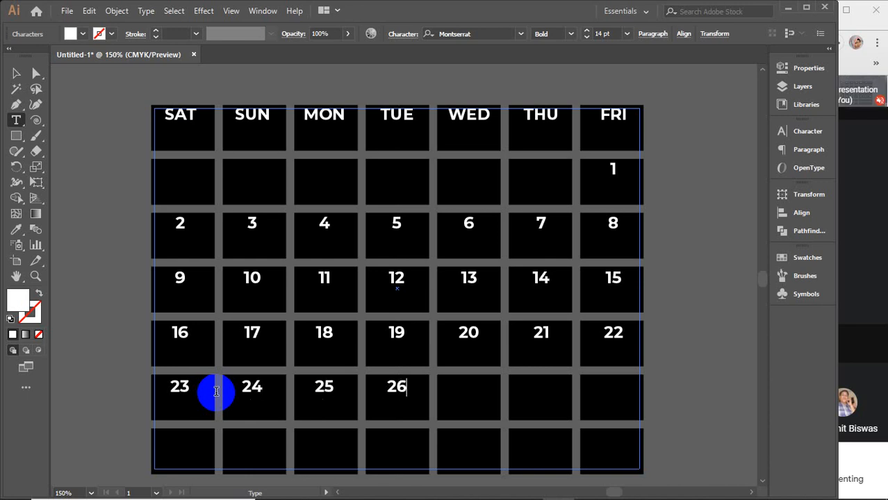
key(Return)
key(Return)
text(27)
key(Return)
key(Return)
text(28)
key(Return)
key(Return)
text(29)
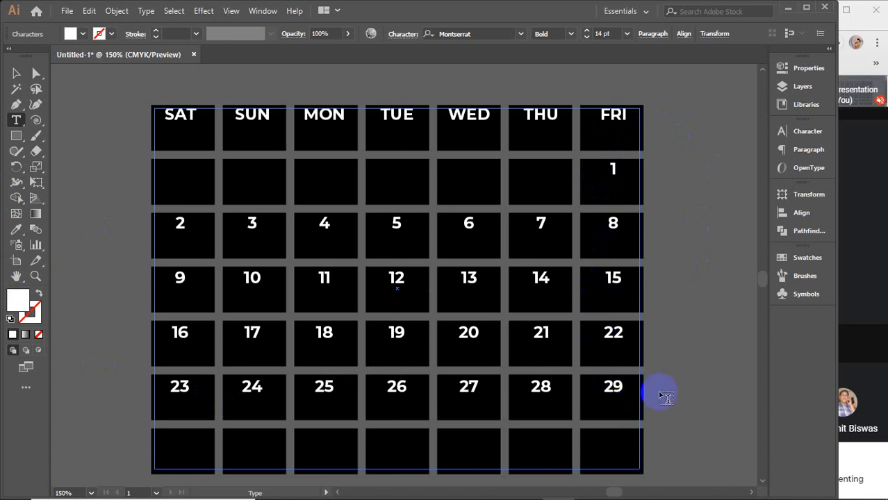
Step: Enter 30 under SAT and 31 under SUN in the seventh row
double_click(629, 387)
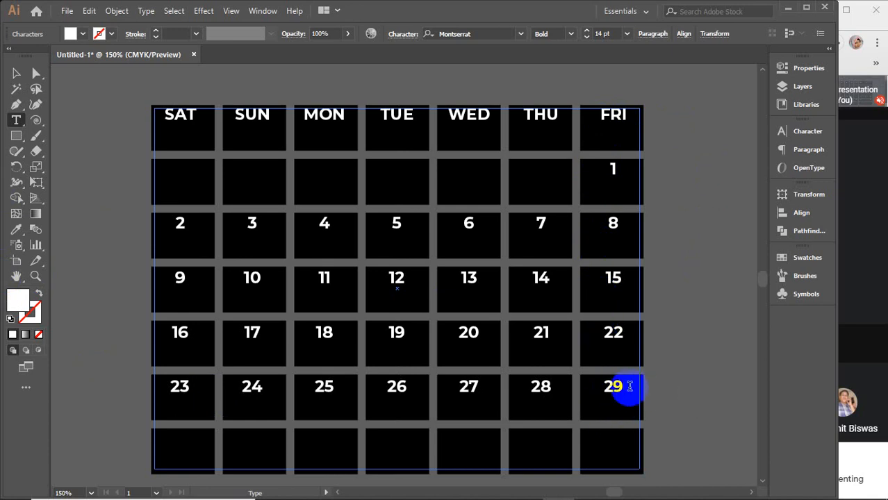
key(Return)
key(Tab)
text(30)
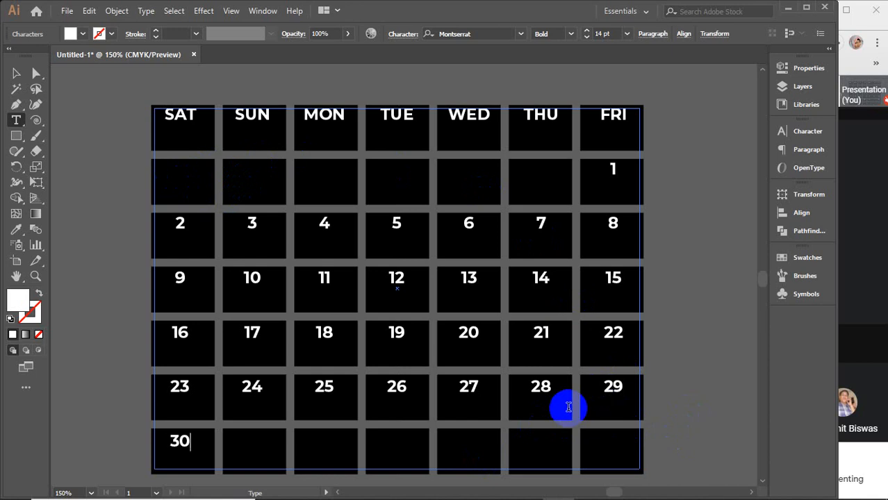
key(Tab)
text(31)
Step: Finish editing the text and select only the calendar's text frame
click(15, 73)
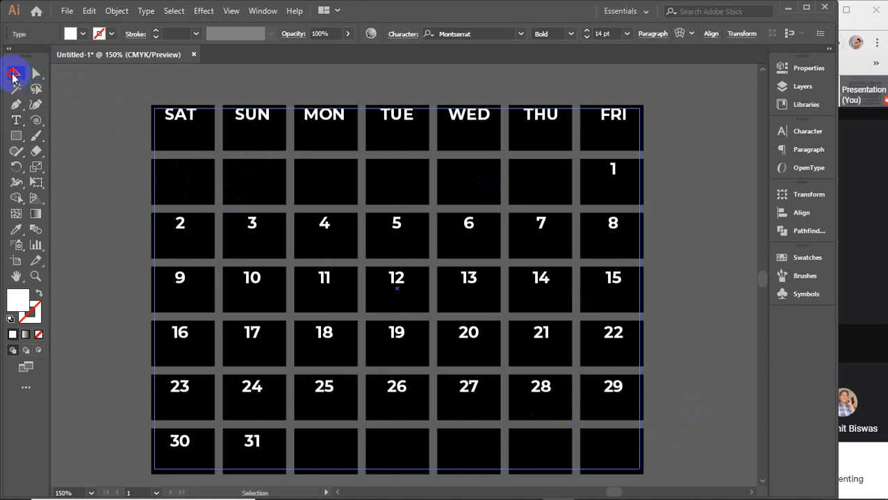
key(ctrl+a)
click(684, 258)
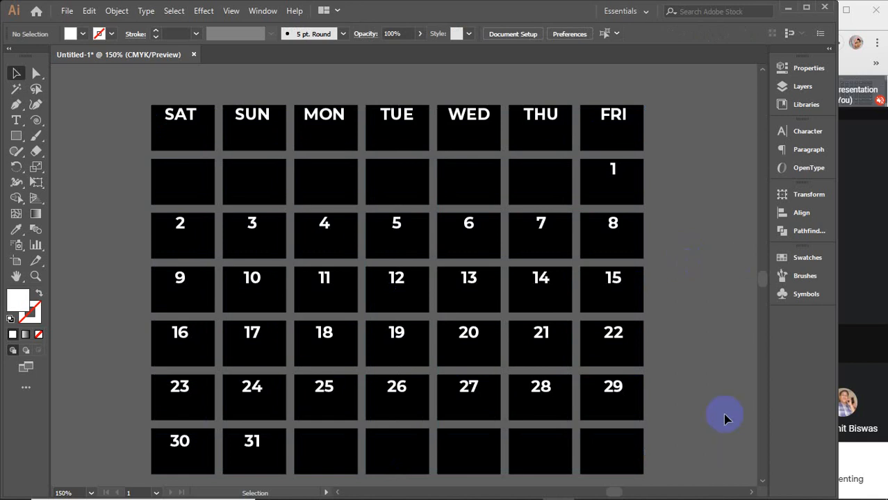
click(318, 228)
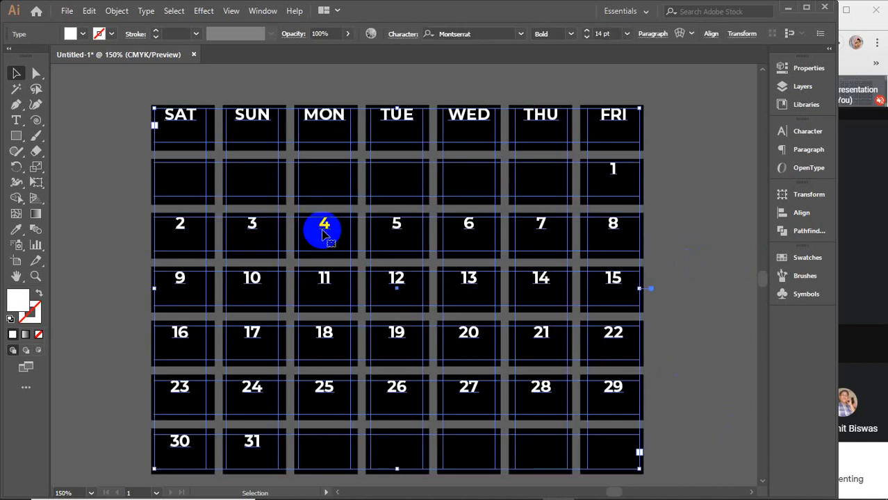
Step: Nudge the calendar's text frame down in small increments so the headings and dates sit nearer the cells' vertical centre
click(803, 151)
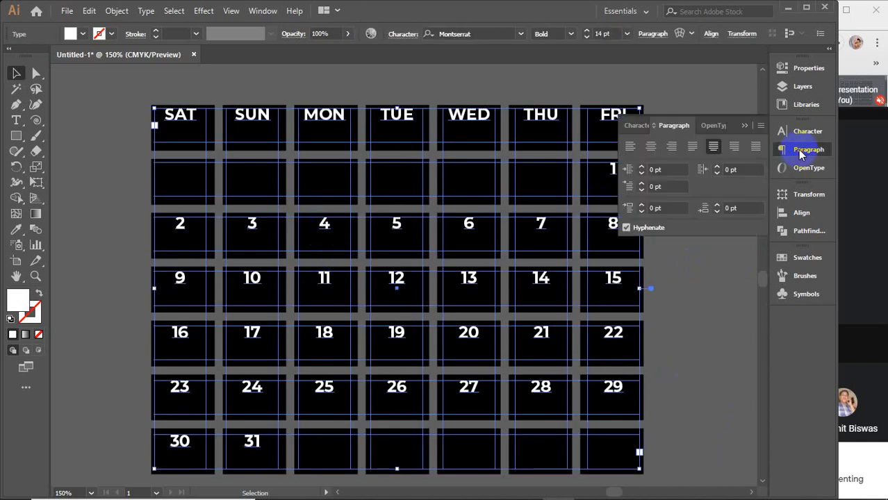
click(744, 125)
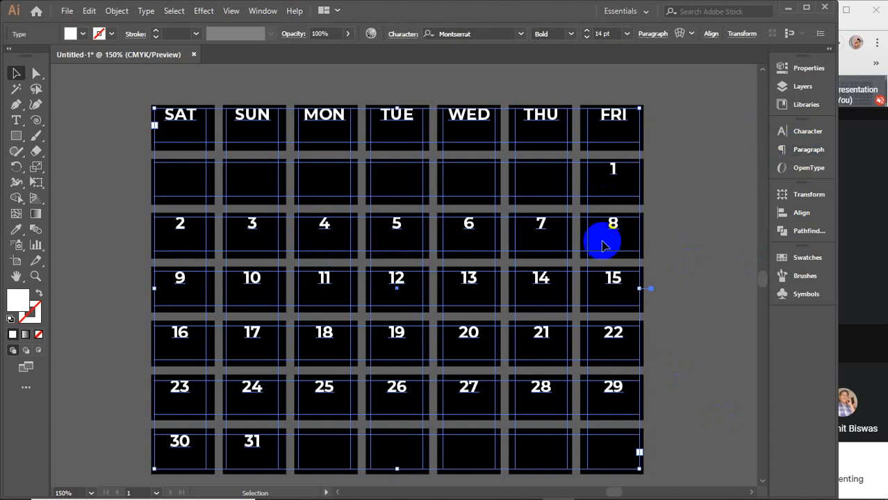
key(Down)
key(Down)
key(Down)
key(Down)
key(Down)
key(Down)
key(Down)
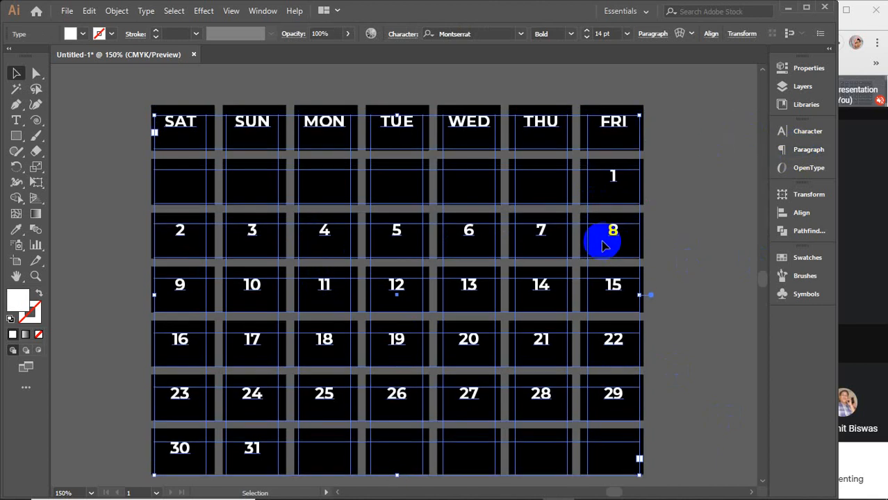
key(Down)
key(Down)
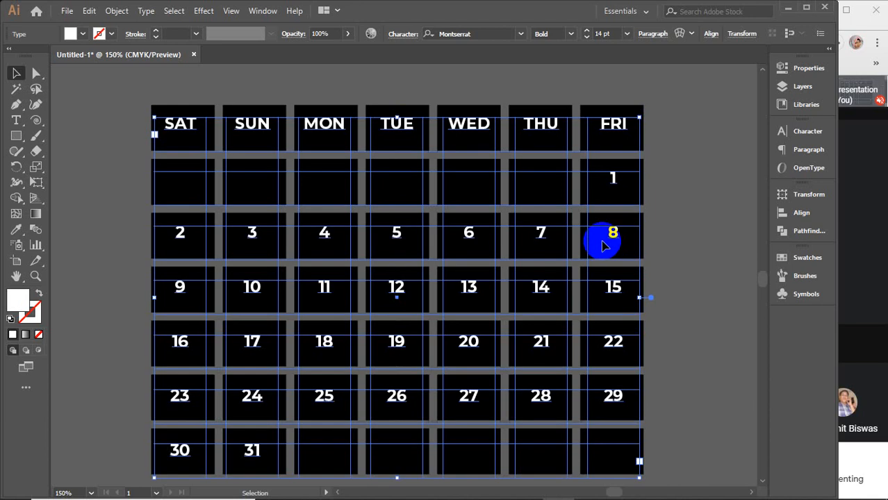
key(Down)
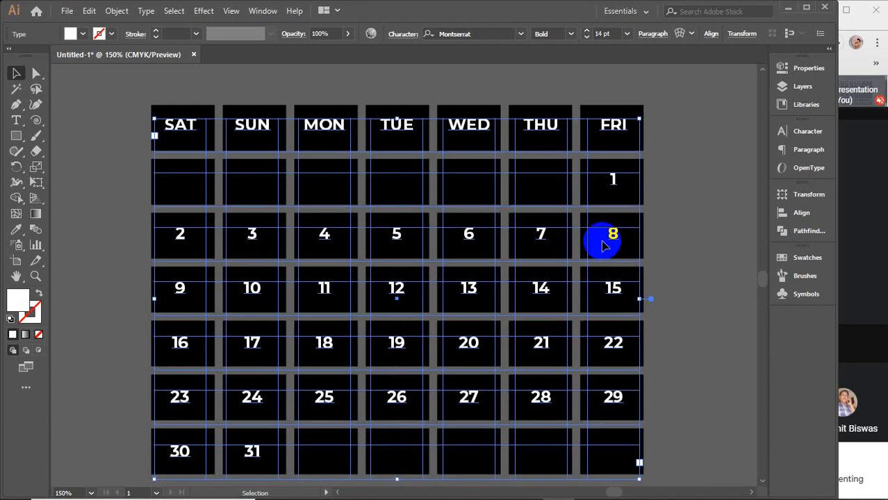
Step: Cut the calendar's text frame out of the black grid, leaving only the cells
click(698, 241)
scroll(633, 179, down, 2)
key(ctrl+z)
key(ctrl+z)
key(ctrl+z)
key(ctrl+z)
key(ctrl+z)
key(ctrl+z)
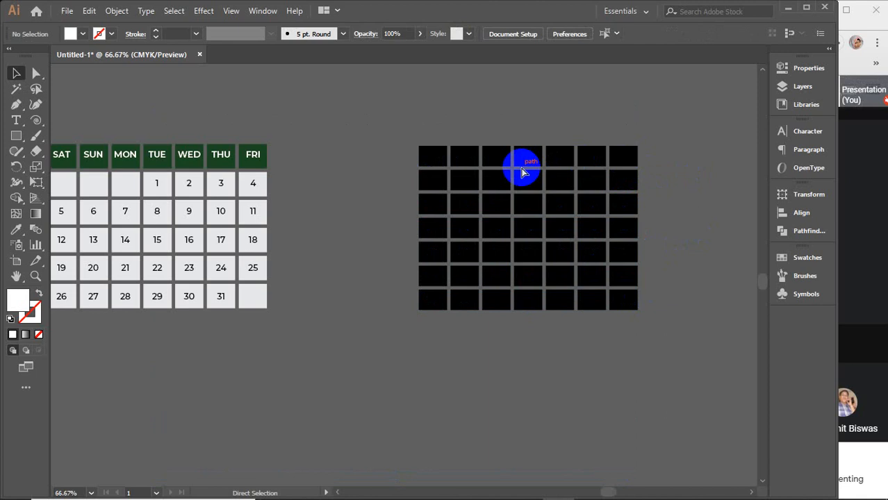
Step: Fill the grid's heading row with the dark green sampled from the first calendar's heading cells
click(523, 172)
drag(403, 127, 646, 154)
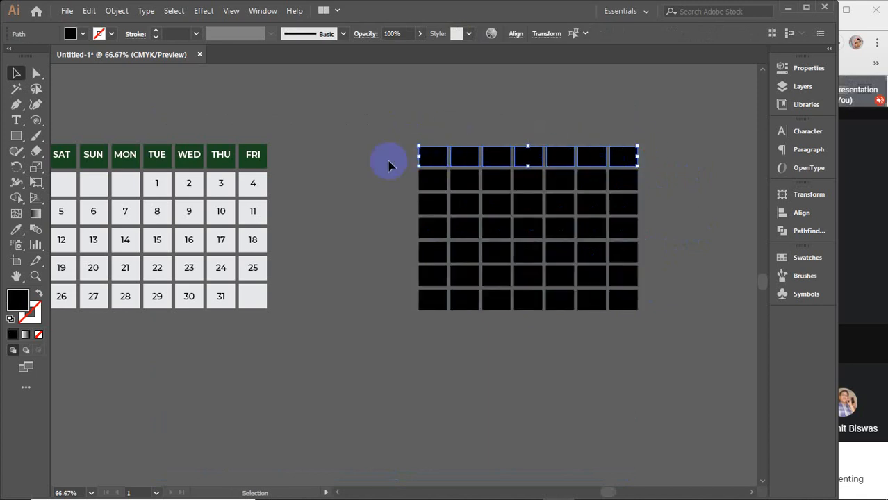
key(i)
click(246, 146)
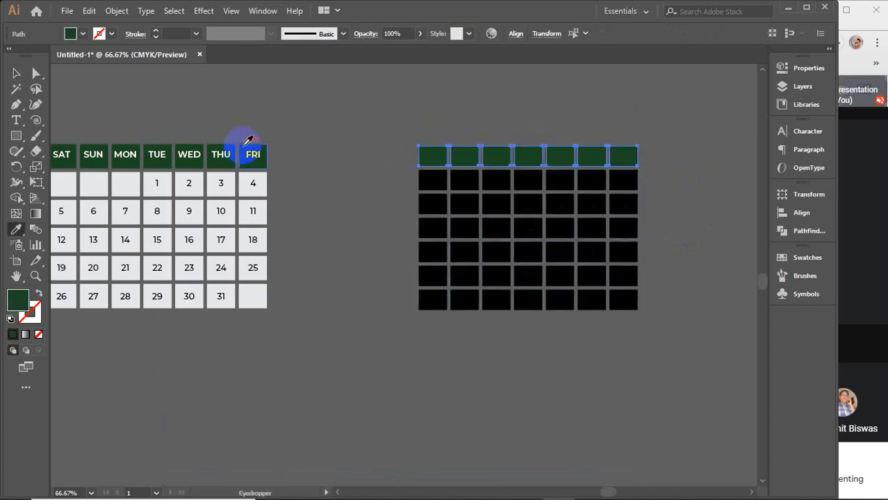
Step: Fill the six date rows below with the light grey sampled from the first calendar's date cells
key(v)
drag(391, 177, 665, 314)
key(i)
click(245, 186)
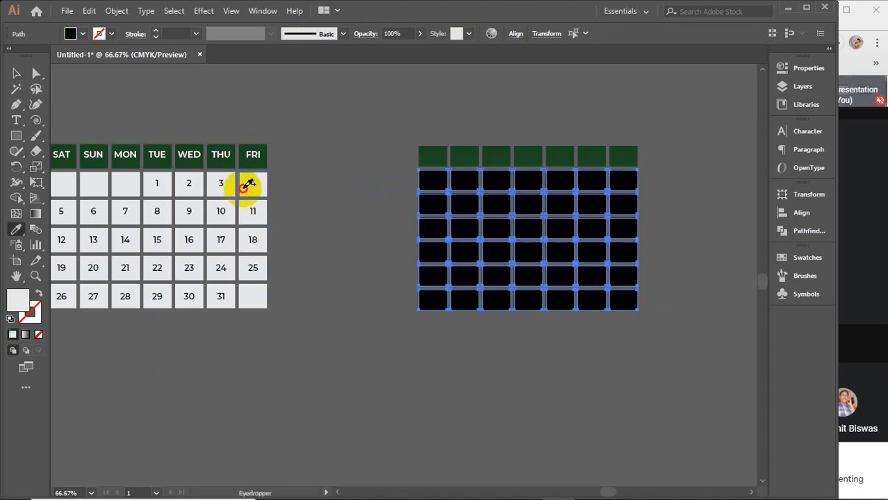
Step: Group all the grid cells and paste the cut text frame back in place in front of them
key(v)
drag(389, 111, 644, 323)
key(ctrl+g)
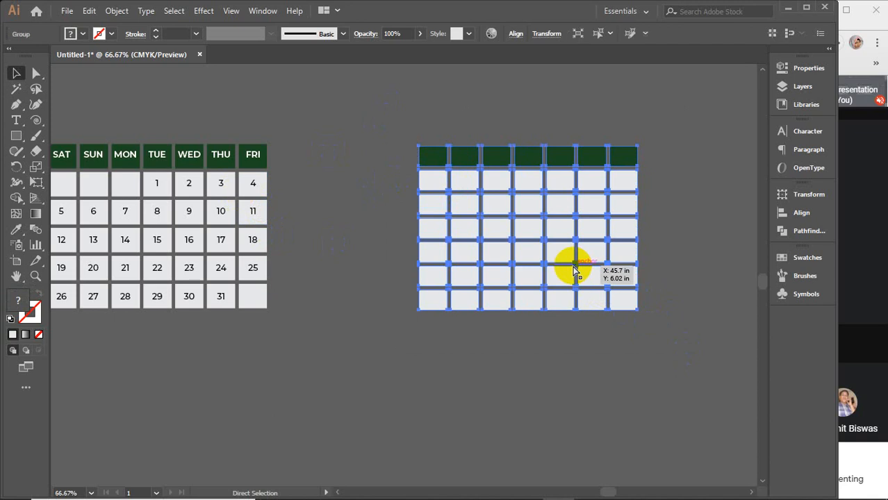
key(a)
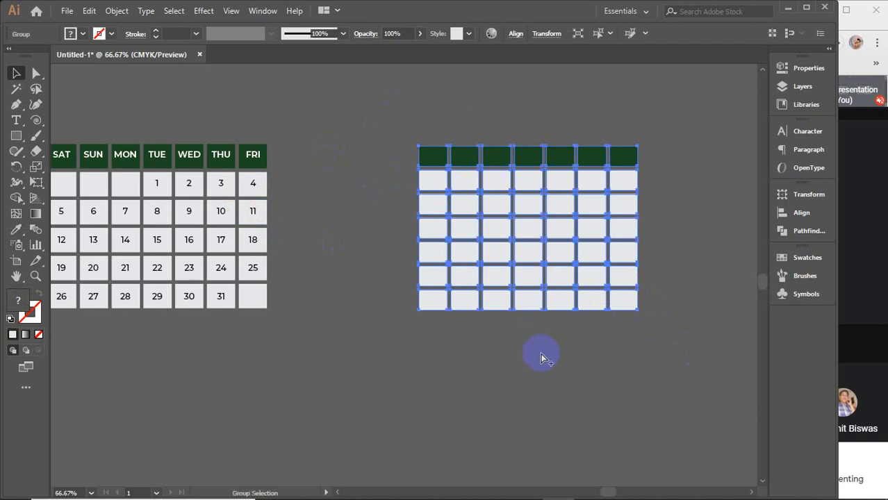
key(ctrl+f)
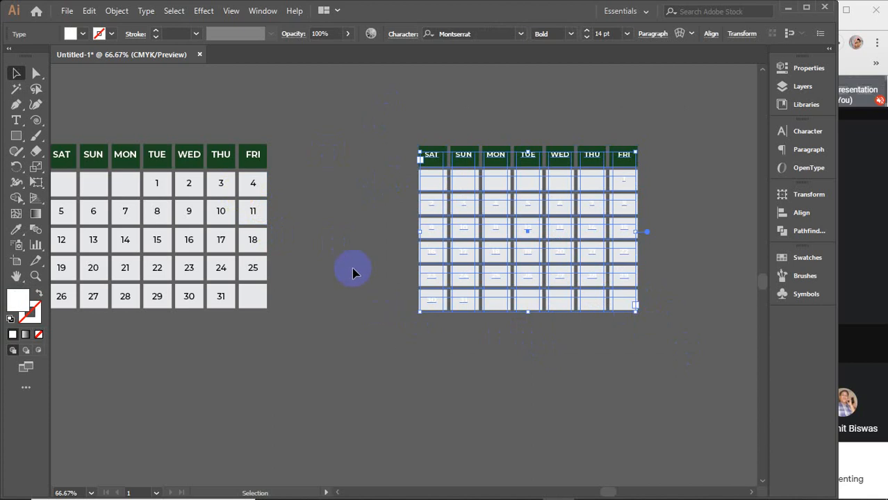
Step: Set the fill of the calendar's whole text frame to black
click(83, 36)
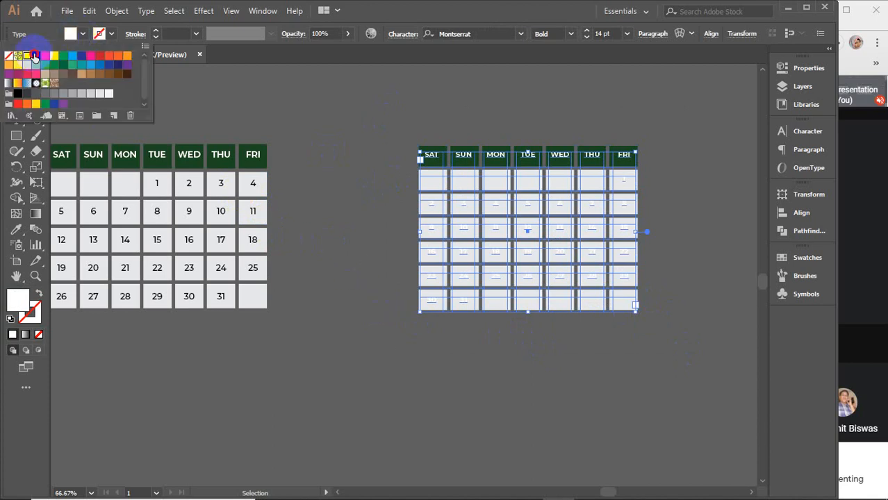
click(36, 56)
click(362, 144)
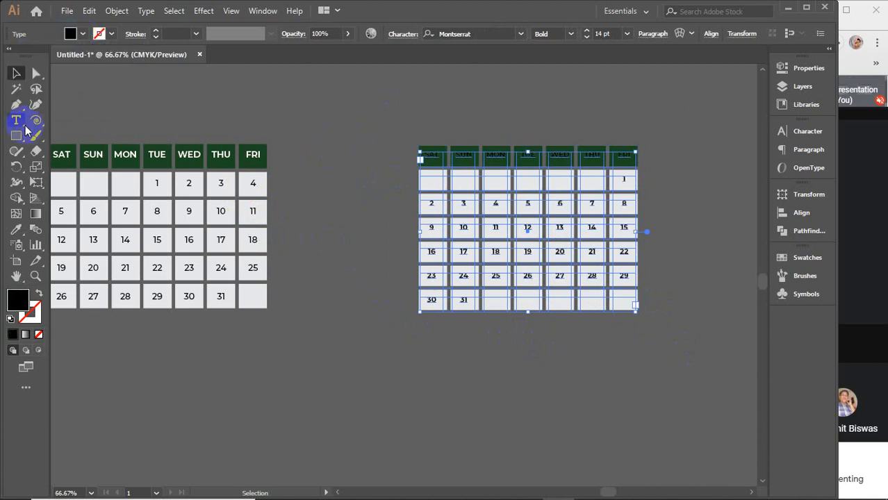
Step: Set the weekday headings SAT to FRI to white, then finish text editing and deselect everything
click(16, 120)
drag(449, 149, 634, 156)
click(82, 33)
click(27, 55)
click(16, 73)
click(358, 154)
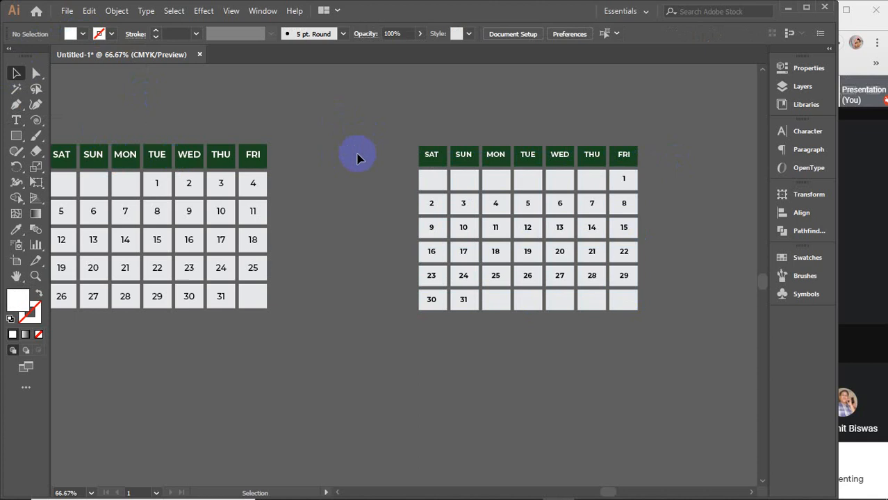
Step: Duplicate the finished second calendar, placing the copy directly beside the original on the same level
drag(389, 107, 686, 337)
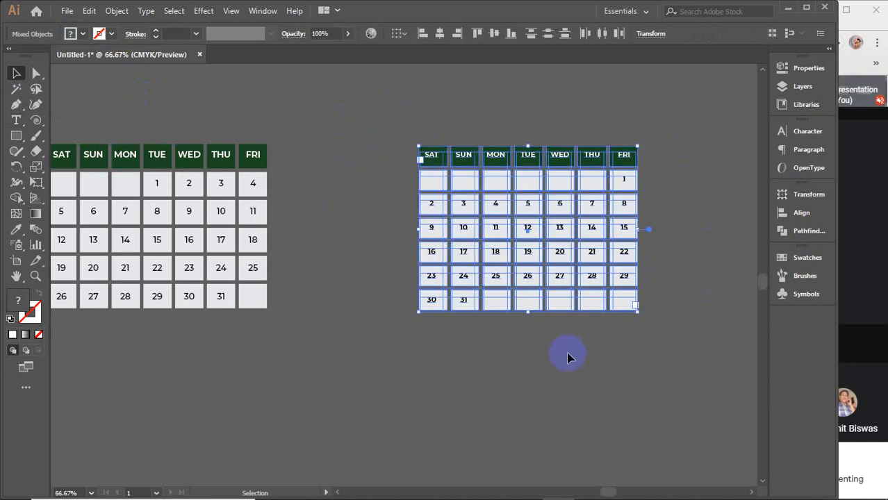
scroll(577, 389, down, 1)
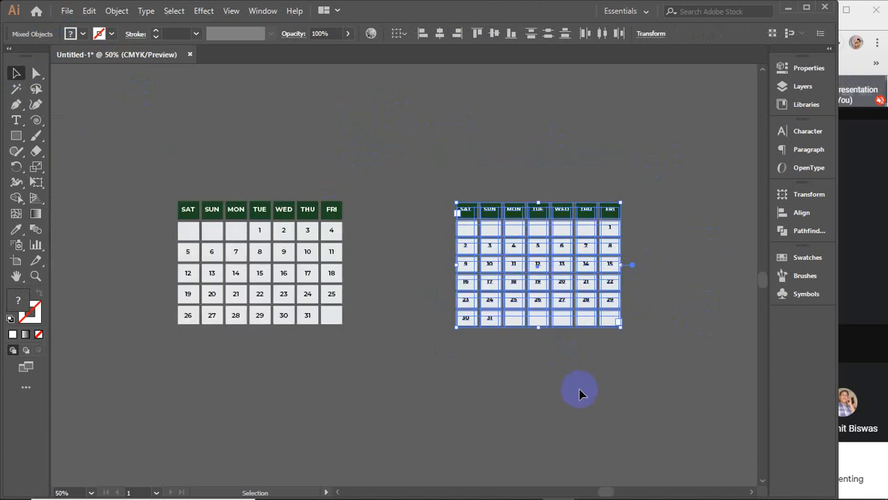
drag(580, 394, 283, 356)
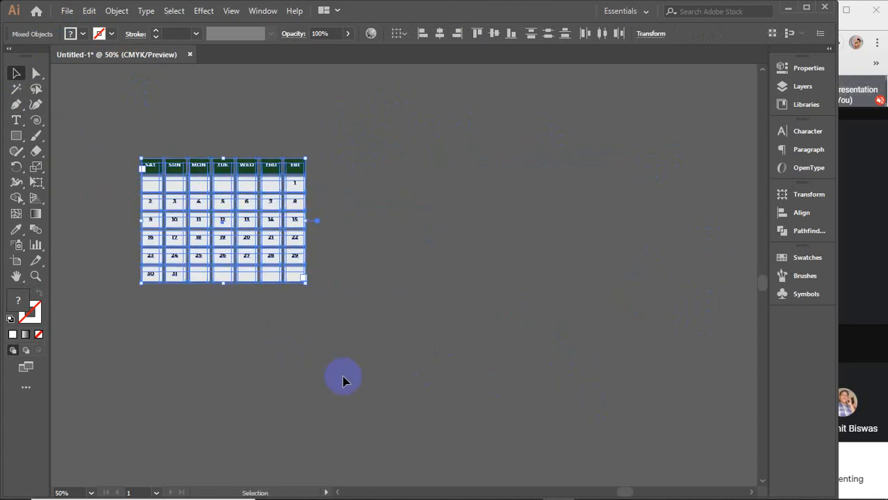
drag(198, 253, 385, 259)
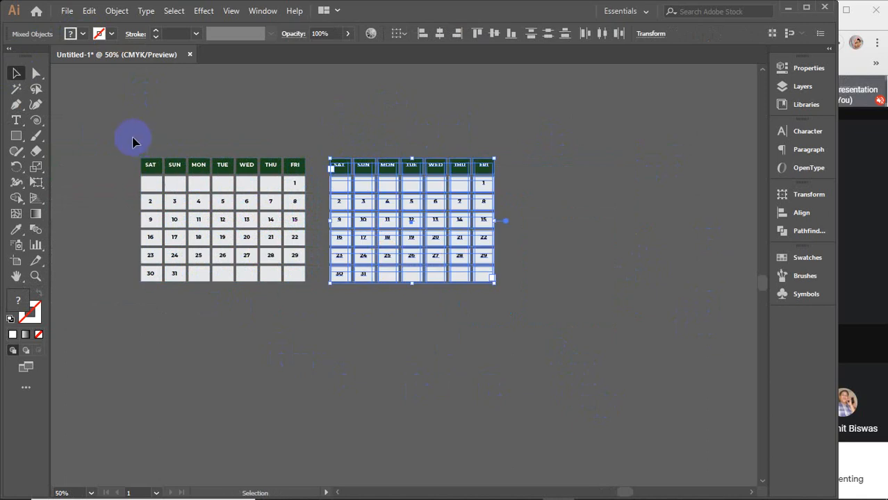
Step: Group the original second calendar's cells and text frame together
drag(124, 132, 312, 349)
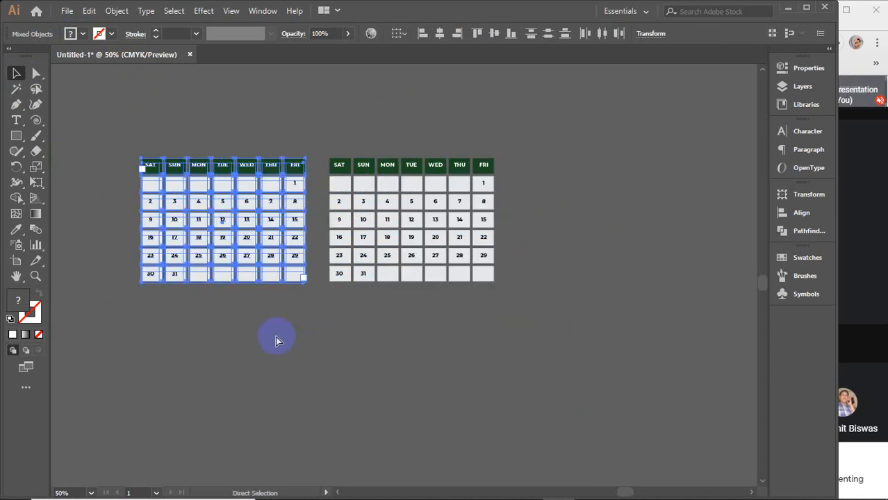
key(v)
click(221, 208)
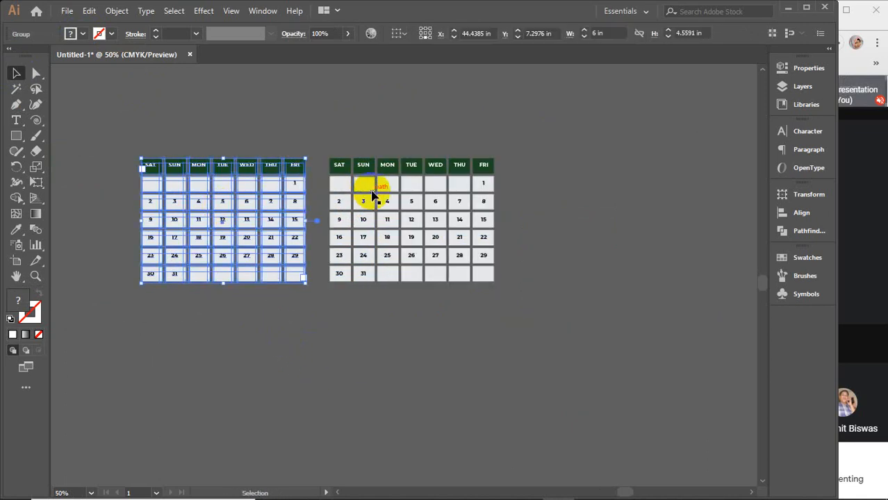
Step: In the copied calendar, remove four blank entries ahead of date 1 so the month starts under MON
scroll(438, 257, up, 2)
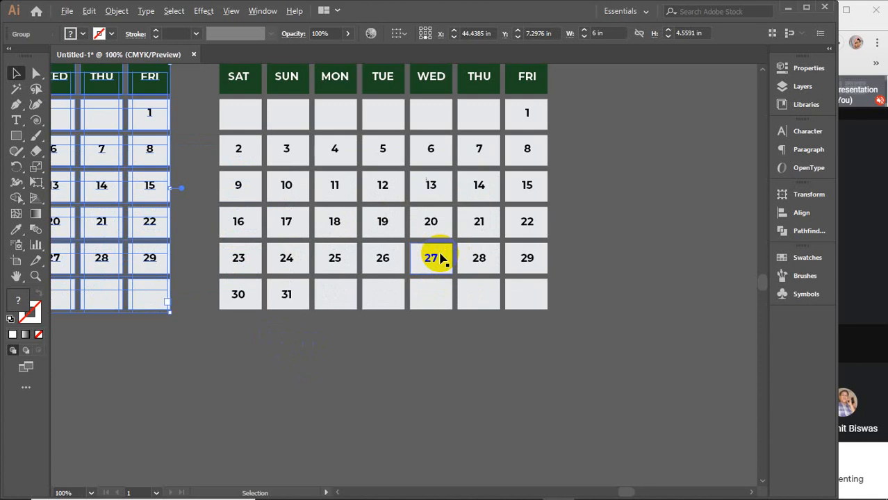
scroll(406, 257, up, 2)
scroll(417, 267, up, 2)
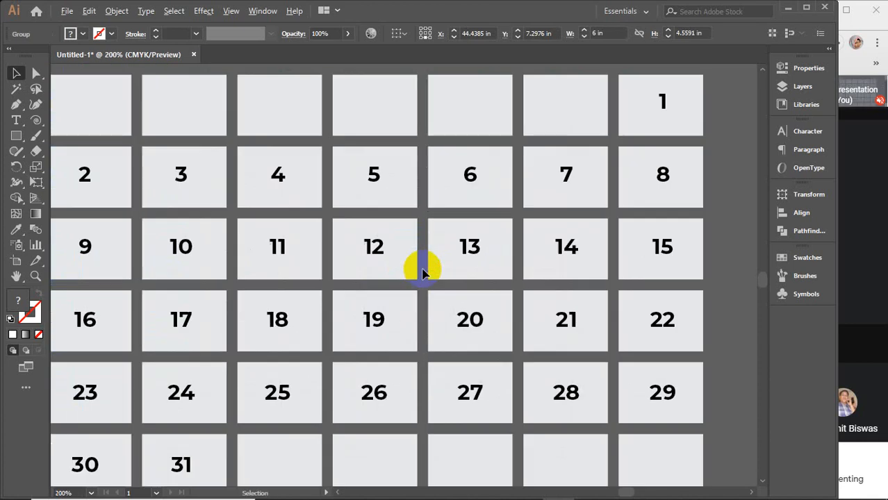
scroll(422, 272, down, 1)
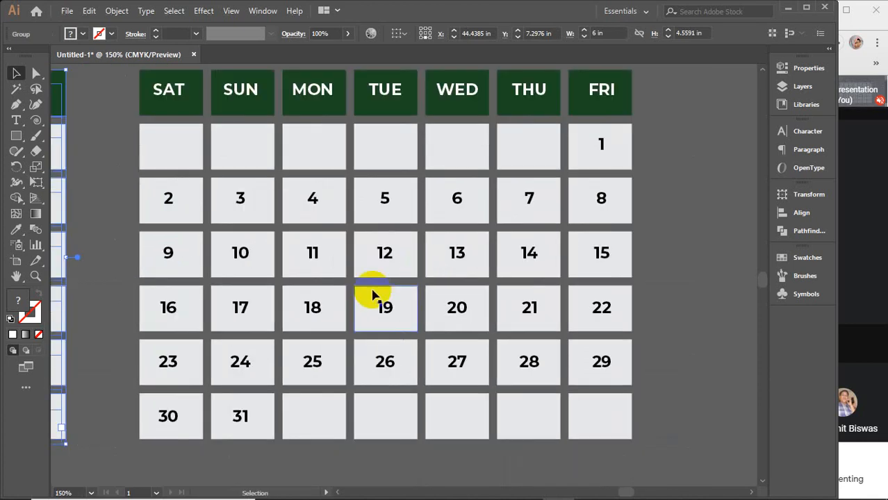
click(17, 122)
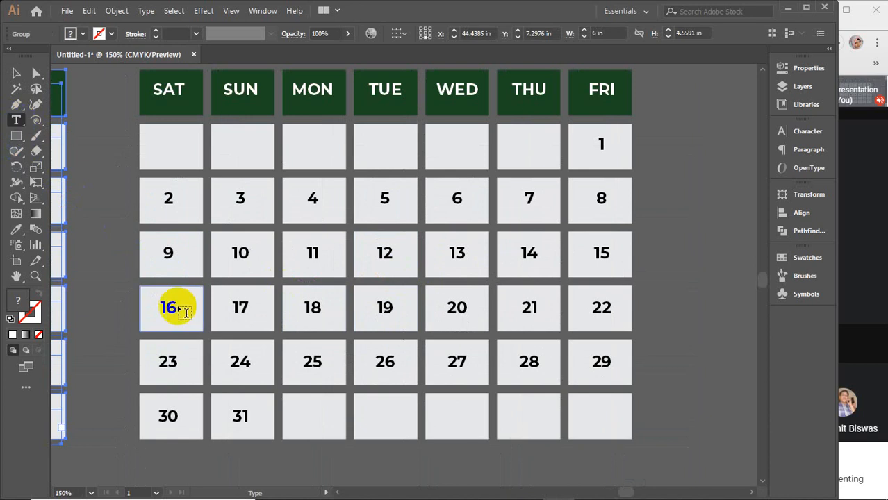
double_click(236, 416)
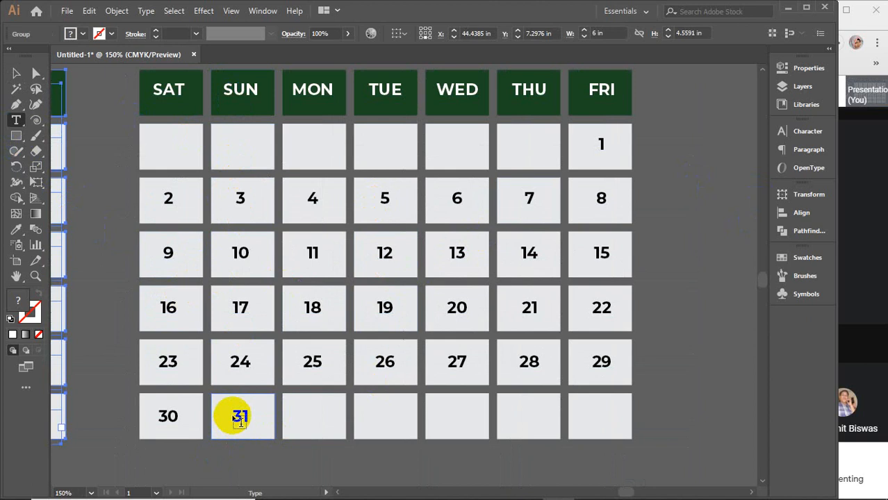
drag(236, 416, 263, 422)
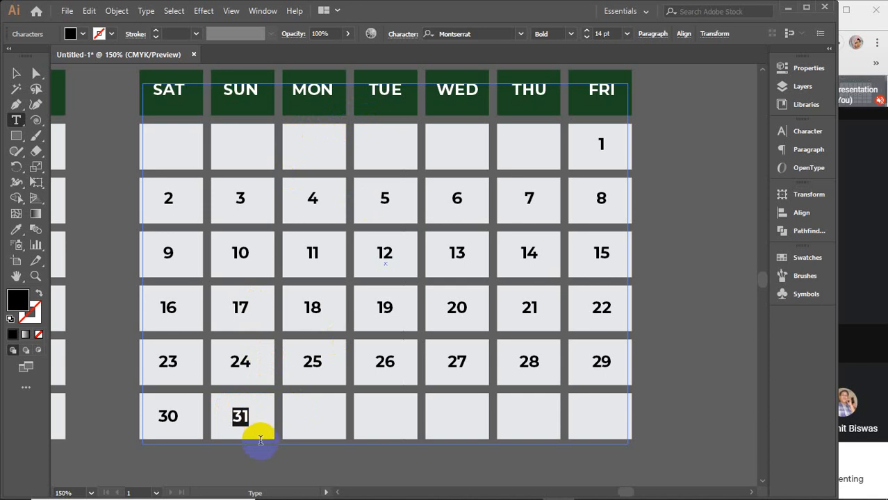
click(305, 146)
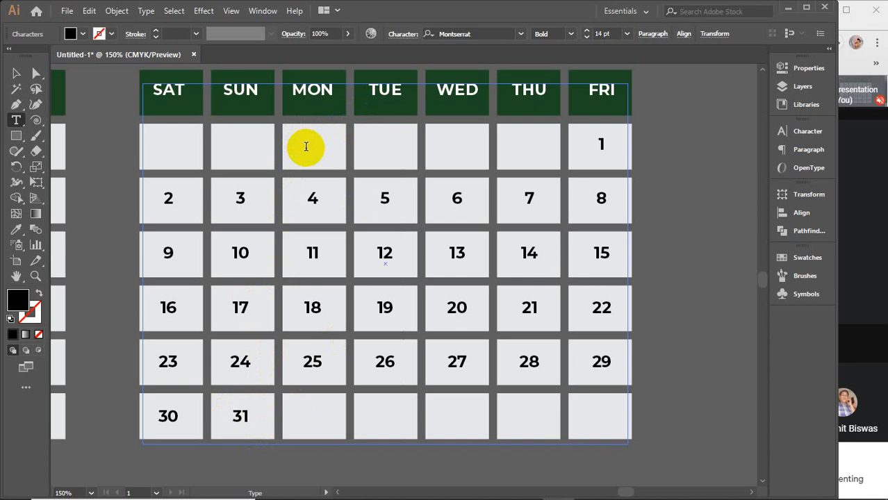
key(Delete)
key(Delete)
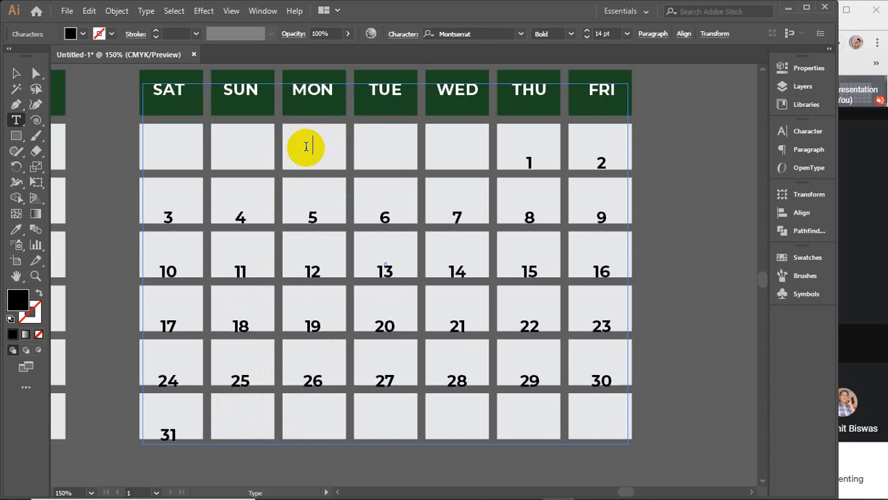
key(Delete)
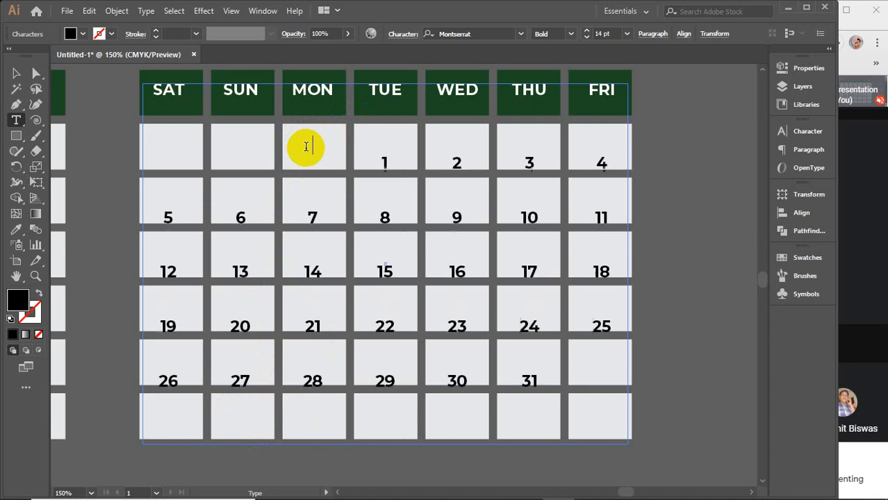
key(Delete)
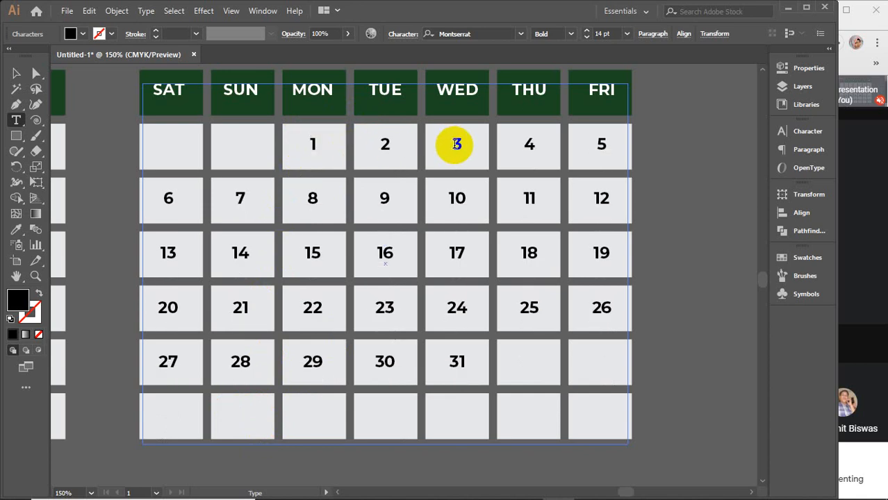
Step: Delete the dates 29, 30 and 31 from the copied calendar, then finish text editing and deselect it
click(249, 362)
key(Delete)
key(Delete)
key(Delete)
key(Delete)
key(Delete)
key(Delete)
key(Delete)
key(Delete)
key(Delete)
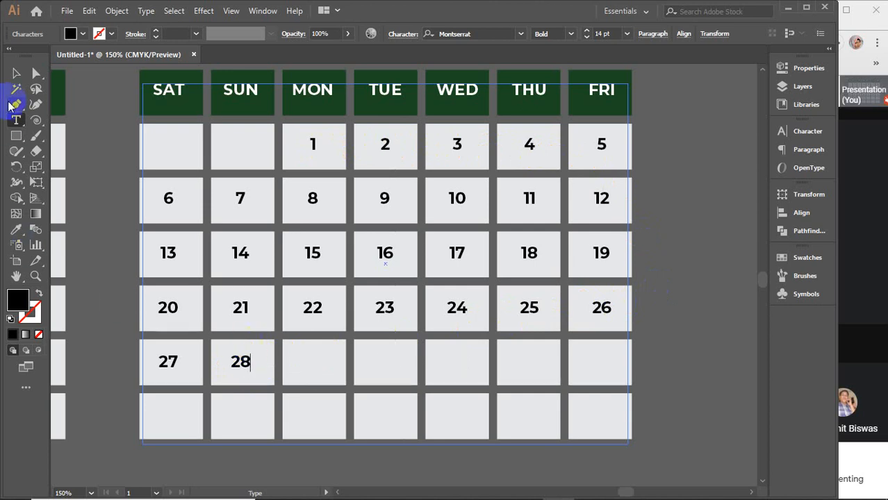
click(16, 73)
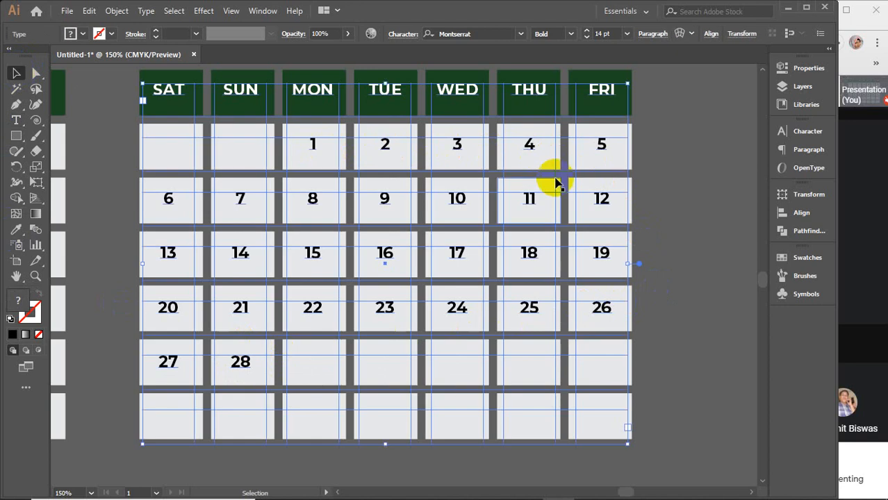
click(695, 327)
scroll(677, 309, down, 3)
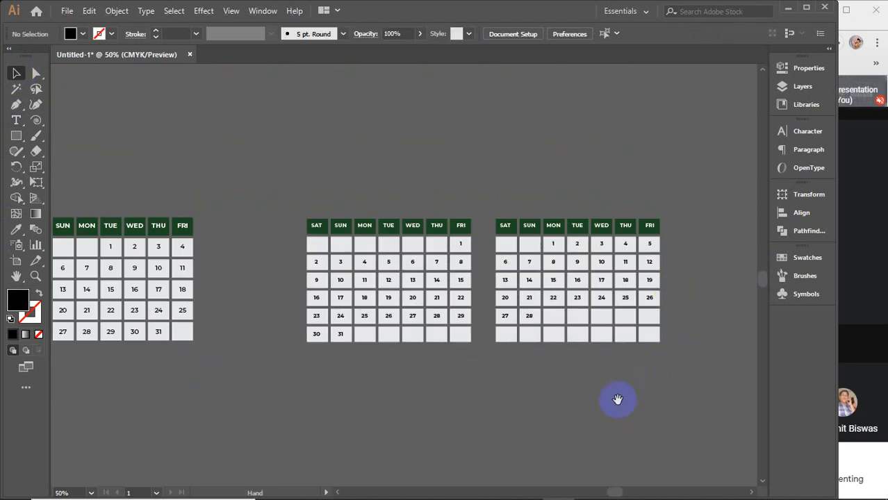
drag(617, 398, 541, 385)
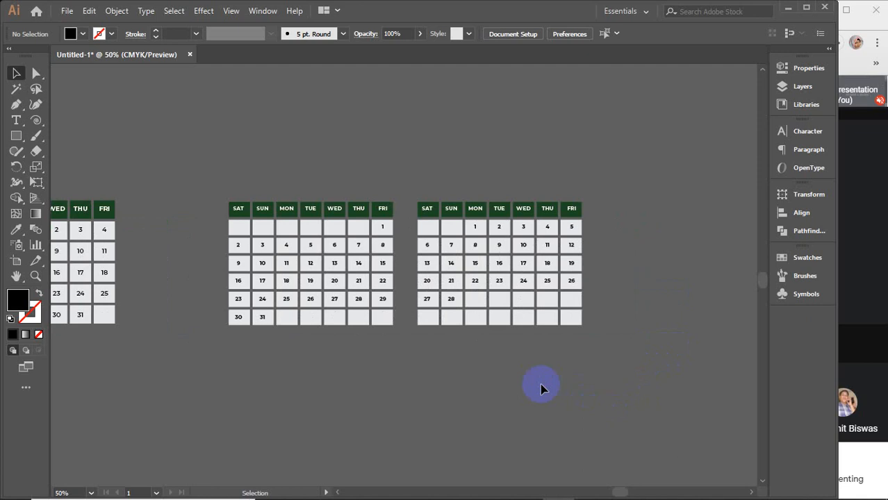
drag(162, 261, 317, 241)
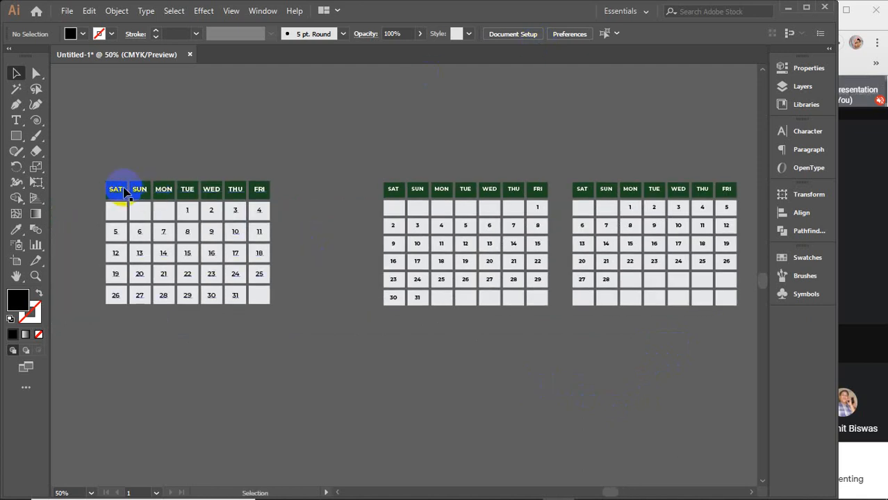
drag(89, 159, 287, 333)
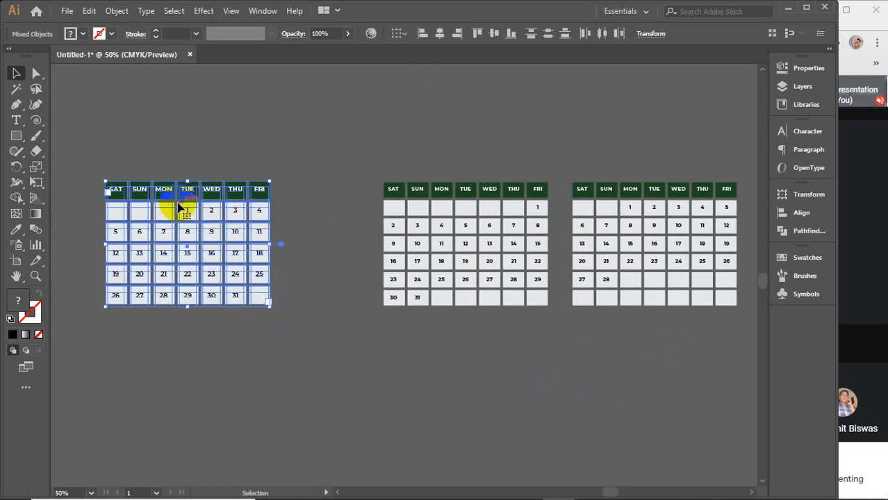
click(287, 305)
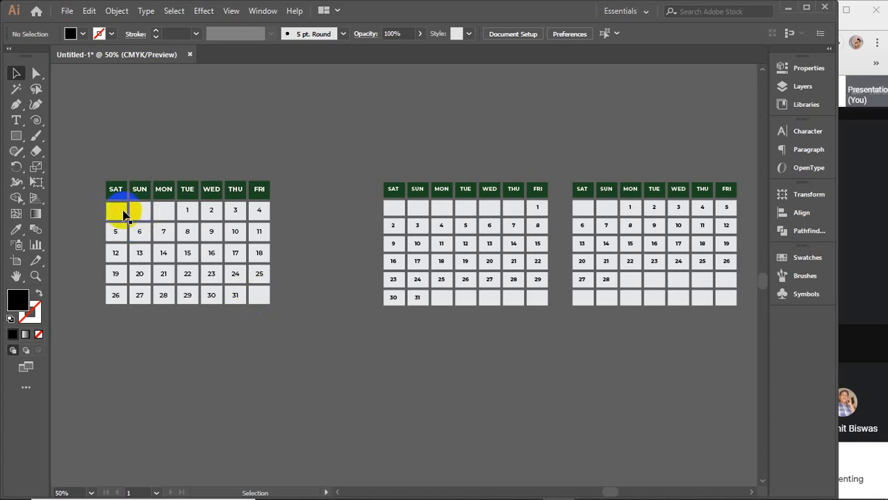
drag(95, 162, 389, 361)
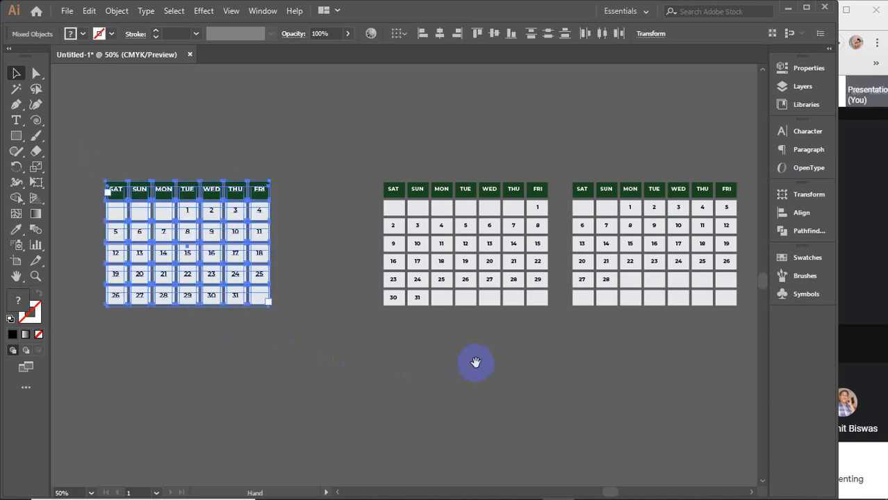
drag(475, 362, 288, 361)
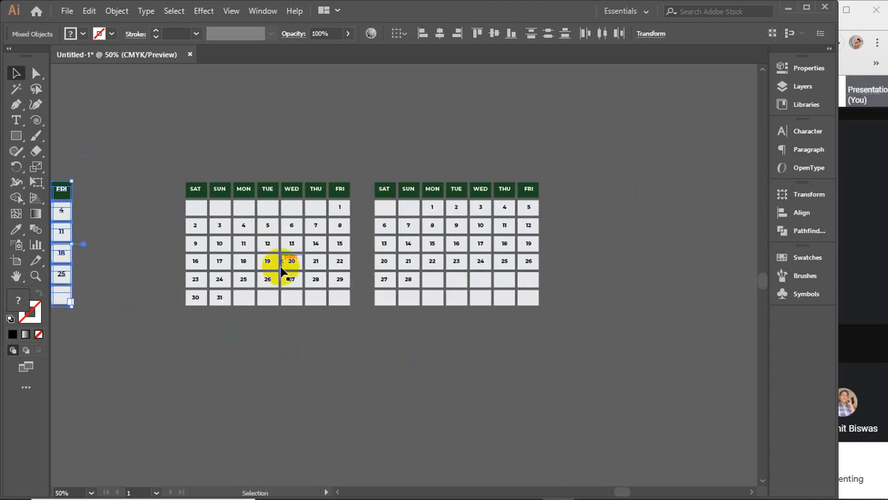
click(458, 321)
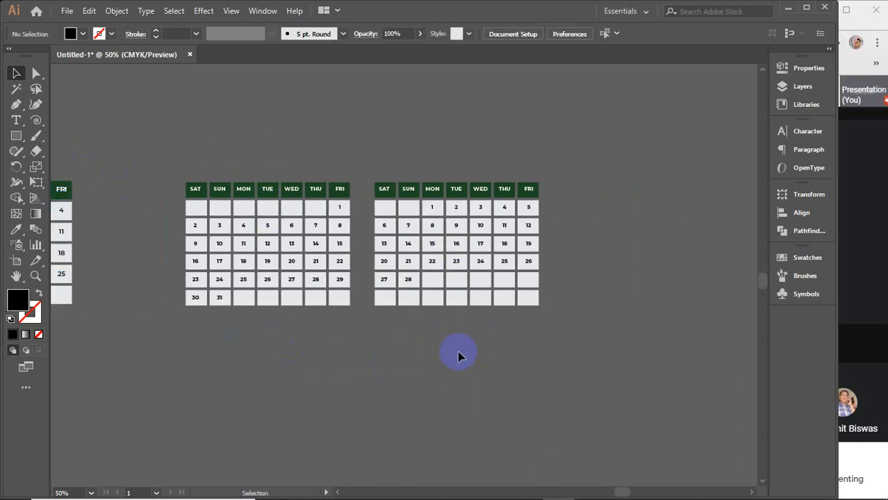
Step: Delete the cell backgrounds from the 28-day calendar, then ungroup the neighbouring 31-day calendar and delete its cell backgrounds, keeping both calendars' text
click(386, 244)
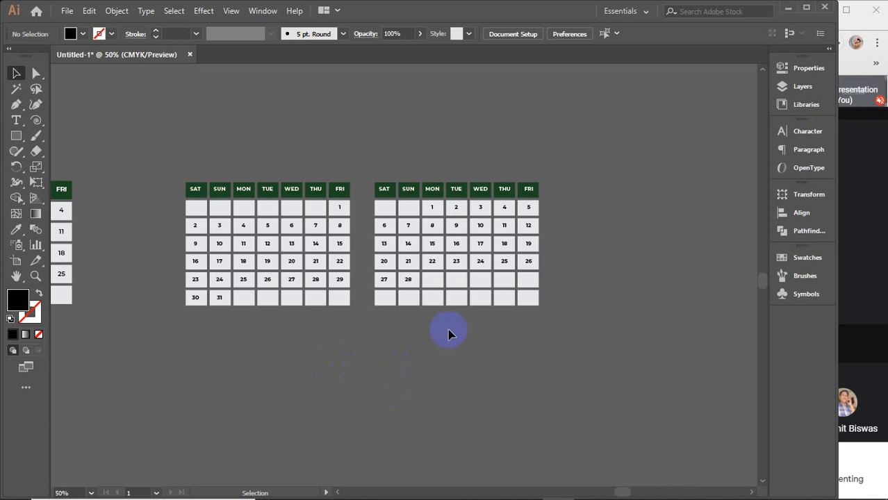
right_click(322, 71)
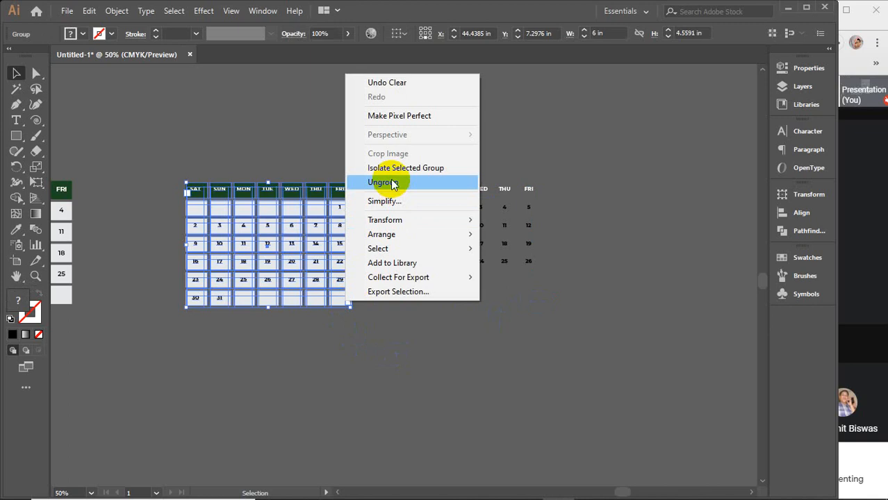
click(390, 183)
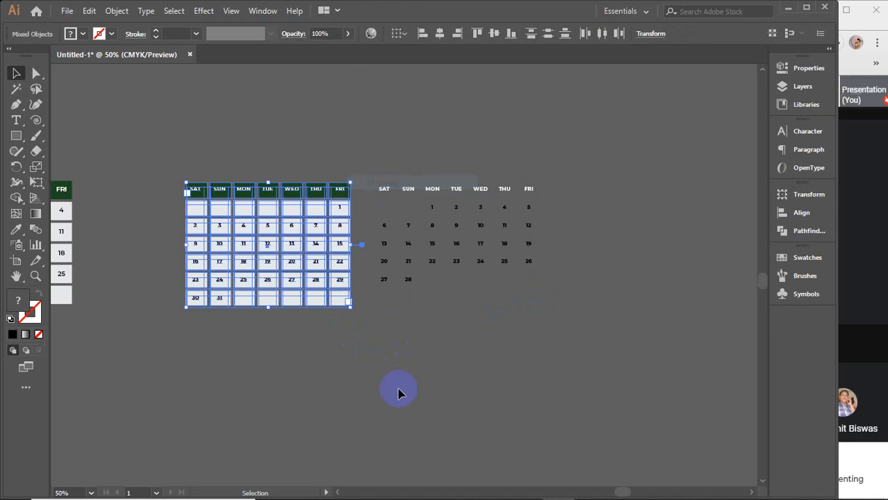
click(399, 392)
click(347, 308)
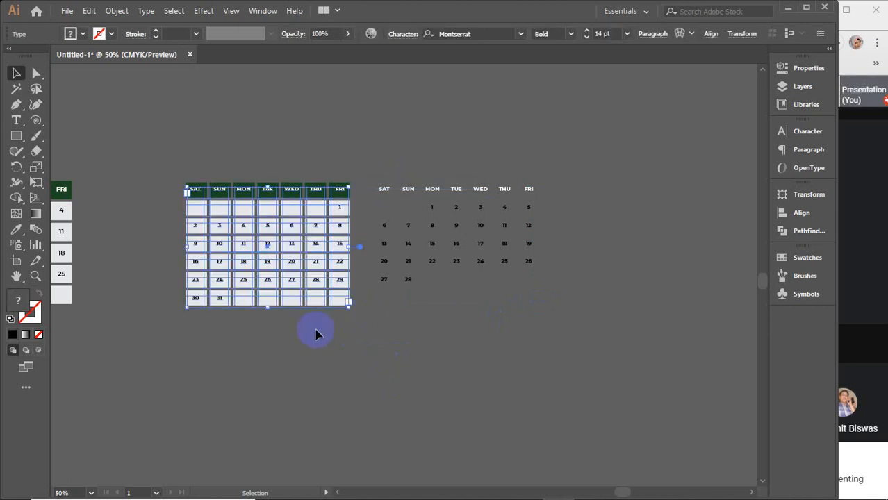
click(226, 314)
click(352, 300)
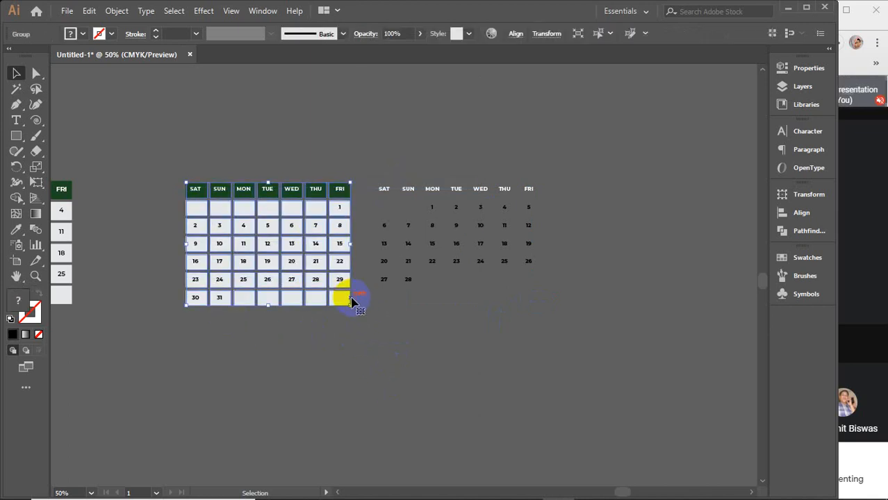
key(Delete)
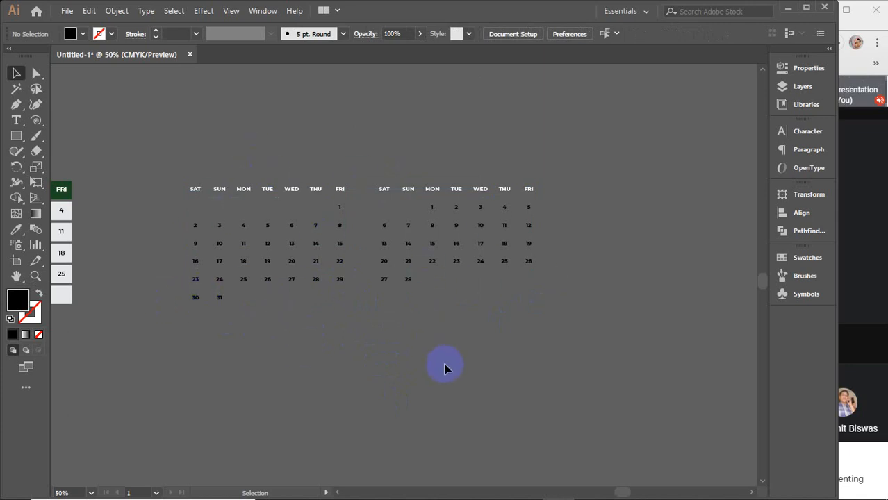
scroll(196, 199, up, 3)
click(17, 137)
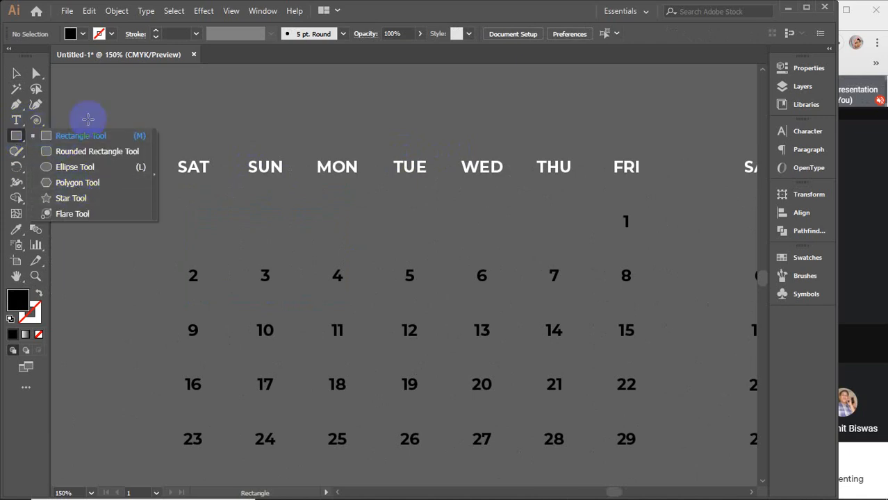
click(55, 135)
click(90, 116)
click(646, 268)
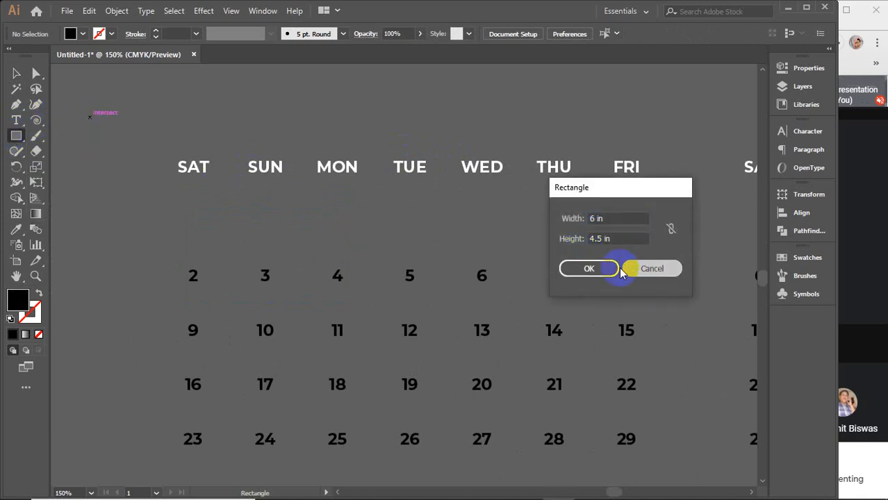
Step: Draw a straight horizontal line directly beneath the 31-day calendar's weekday headings, spanning from SAT to FRI
click(36, 120)
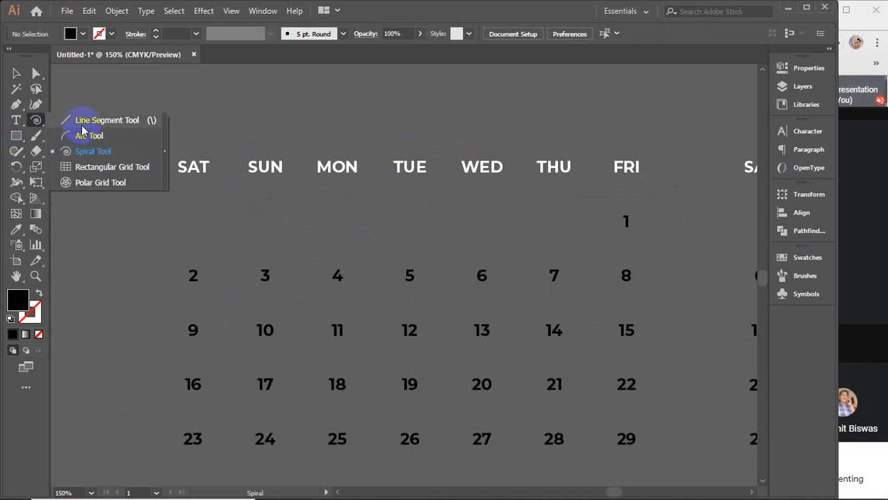
click(69, 119)
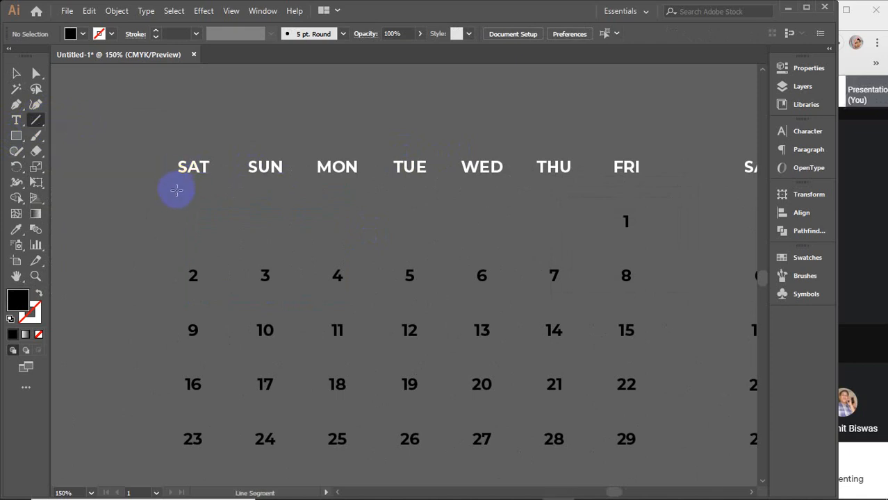
drag(177, 190, 653, 189)
key(v)
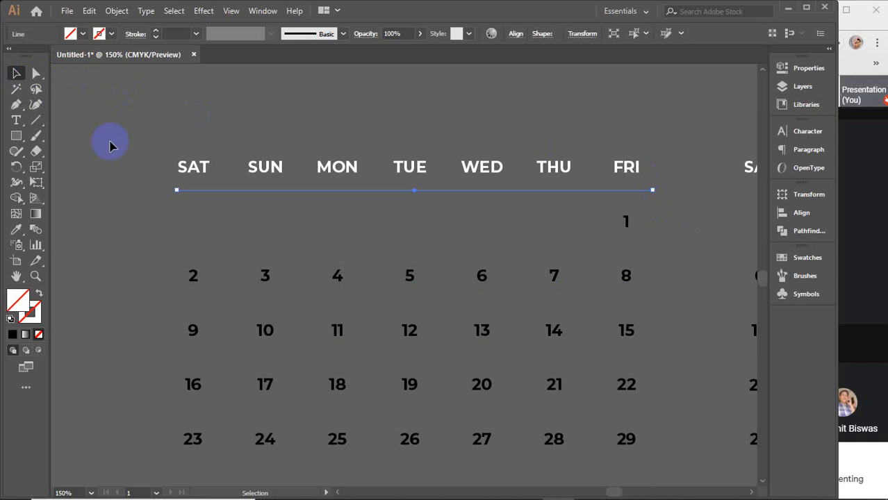
Step: Give the line under the weekday headings a 1 pt white stroke and deselect it
click(171, 32)
text(1)
key(Return)
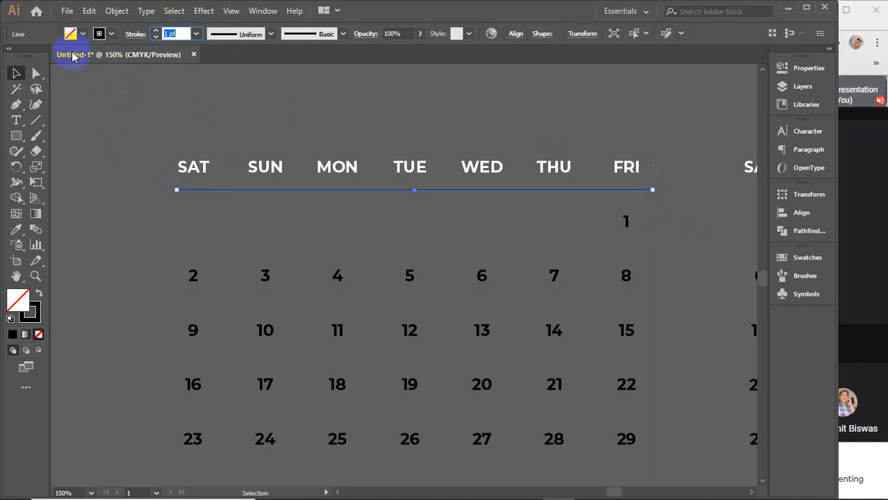
click(102, 33)
click(26, 55)
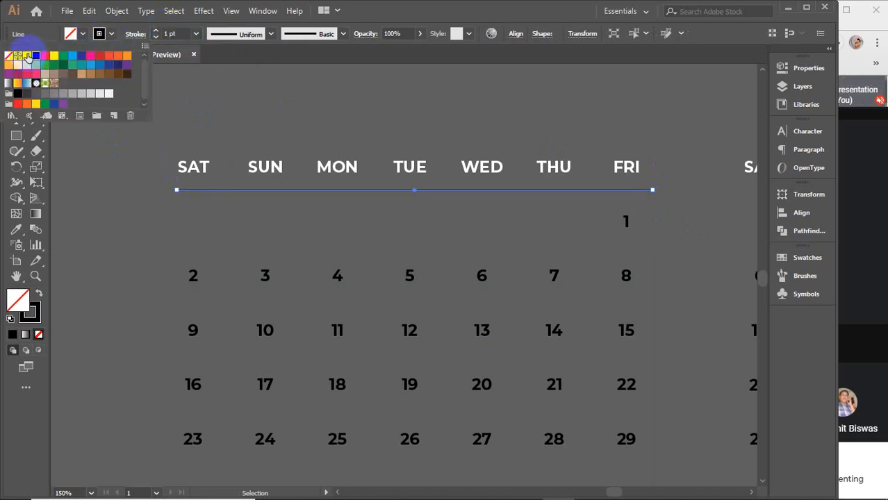
click(275, 133)
click(275, 133)
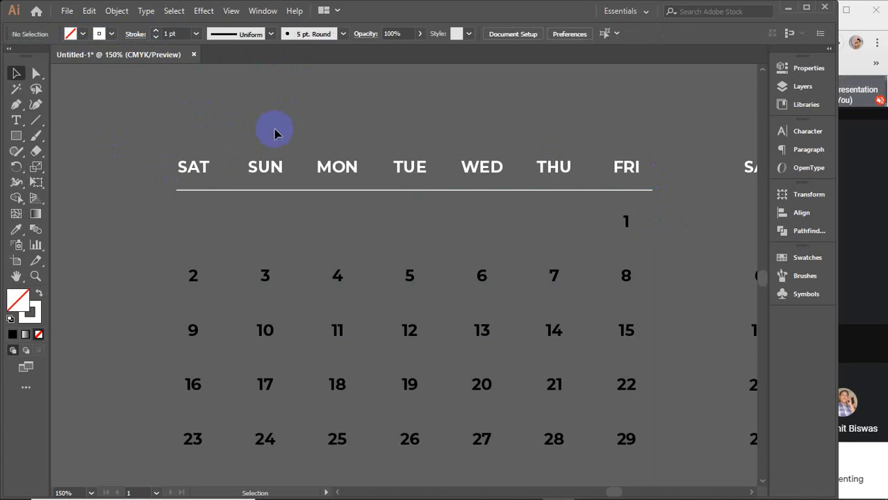
Step: Duplicate the white line straight down below the first date row and repeat the copy four times at the same spacing
drag(255, 189, 271, 241)
key(ctrl+d)
key(ctrl+d)
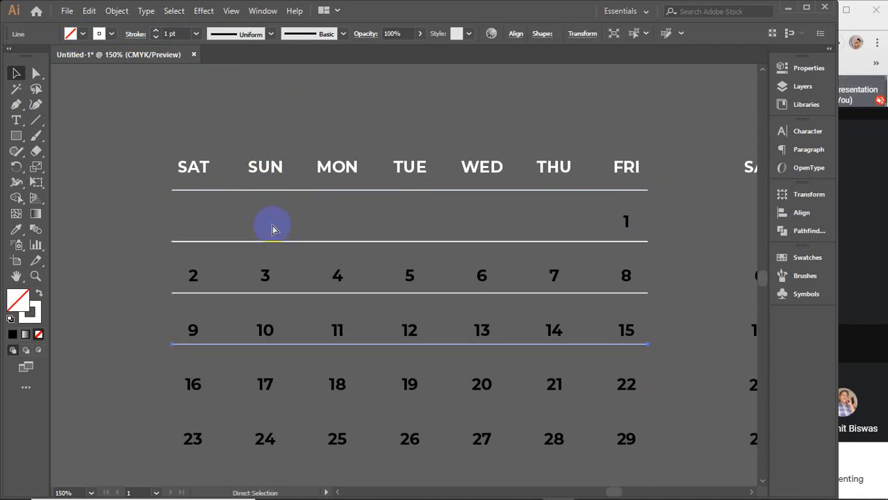
key(ctrl+d)
key(ctrl+d)
Step: Move the lowest divider line straight down to sit midway between the rows starting with 23 and 30
scroll(272, 226, down, 3)
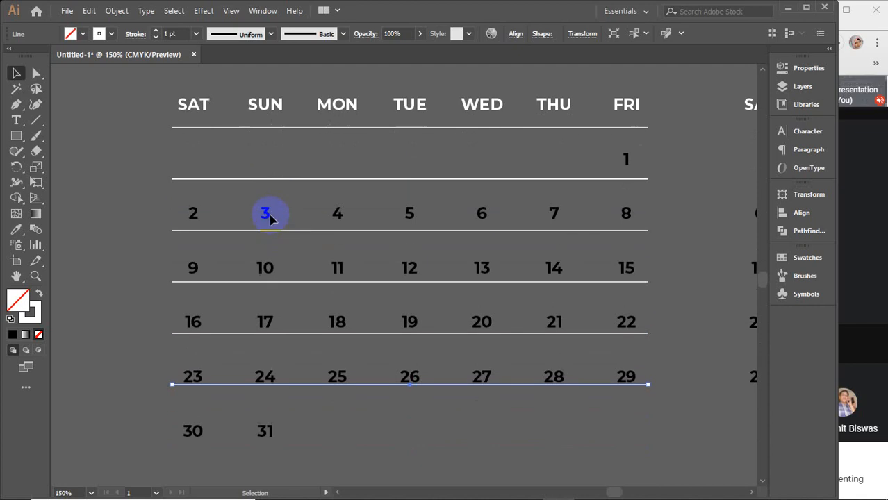
scroll(259, 202, up, 1)
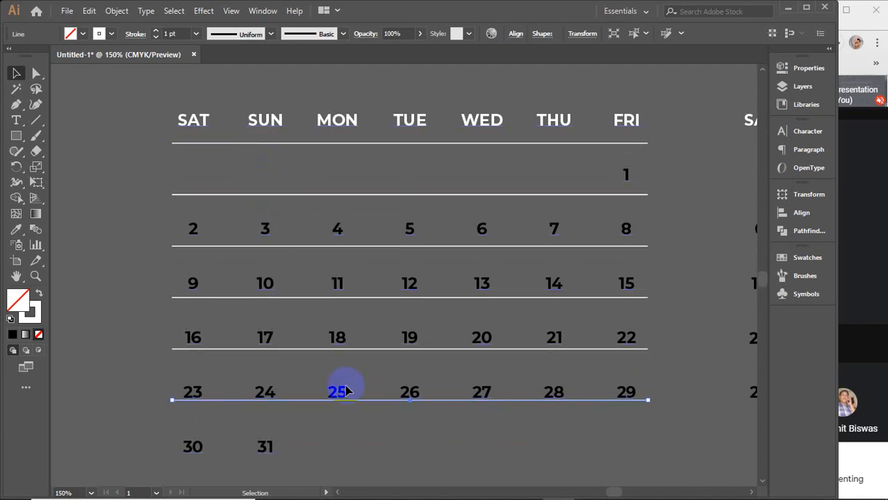
drag(347, 405, 347, 421)
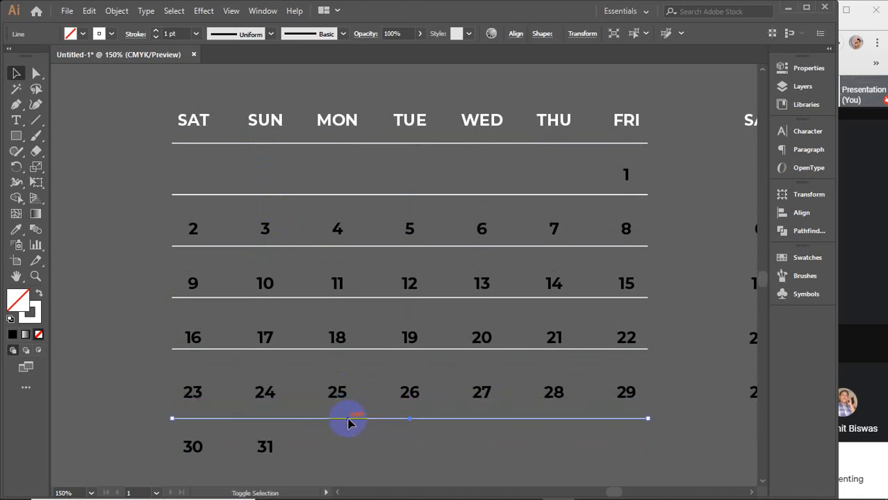
Step: Space the horizontal row lines evenly and repeat the vertical divider at 0.9 in intervals between the weekday columns
shift+click(303, 350)
shift+click(298, 298)
drag(229, 389, 304, 391)
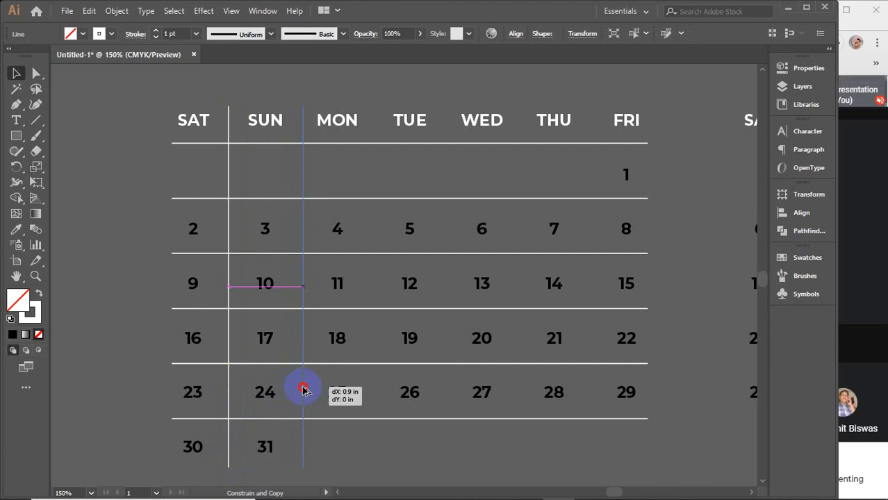
key(ctrl+d)
key(ctrl+d)
key(ctrl+d)
key(ctrl+d)
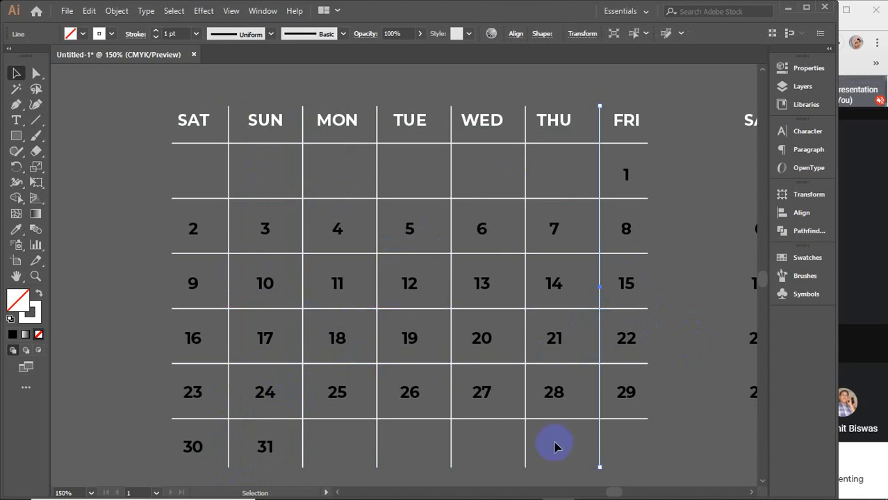
Step: Duplicate the 28-day date table and place the copy beside it in the same row with a clear gap
scroll(469, 351, down, 1)
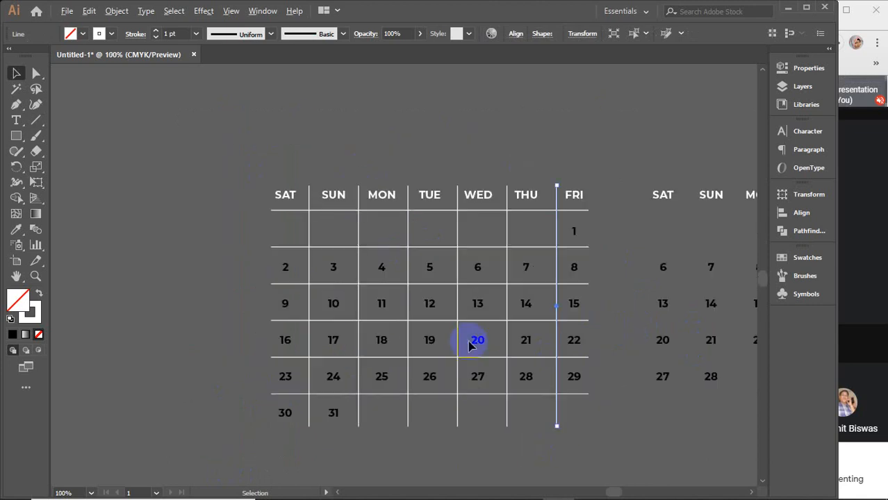
scroll(469, 345, down, 1)
drag(470, 435, 353, 373)
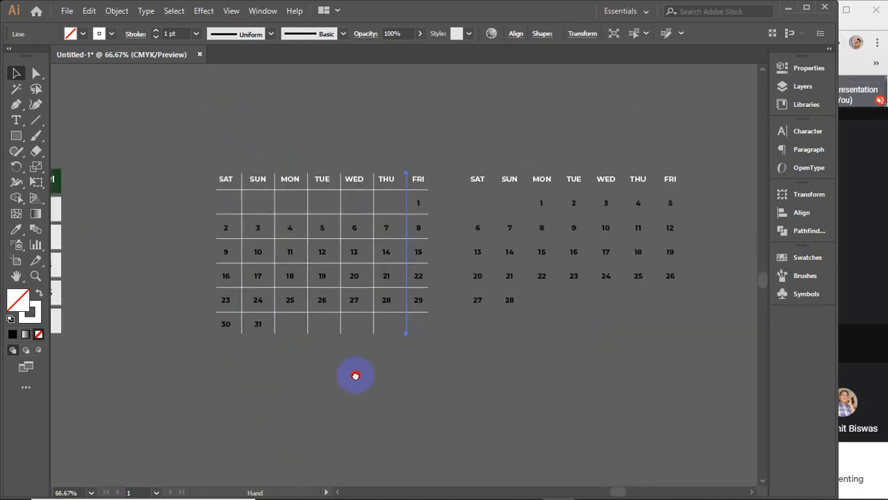
click(601, 255)
scroll(601, 255, up, 2)
drag(601, 255, 380, 302)
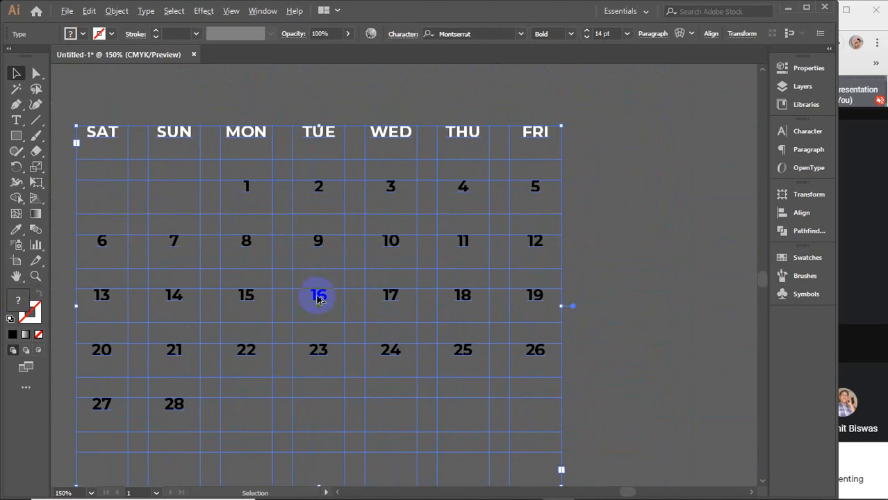
drag(319, 298, 743, 305)
drag(681, 323, 490, 341)
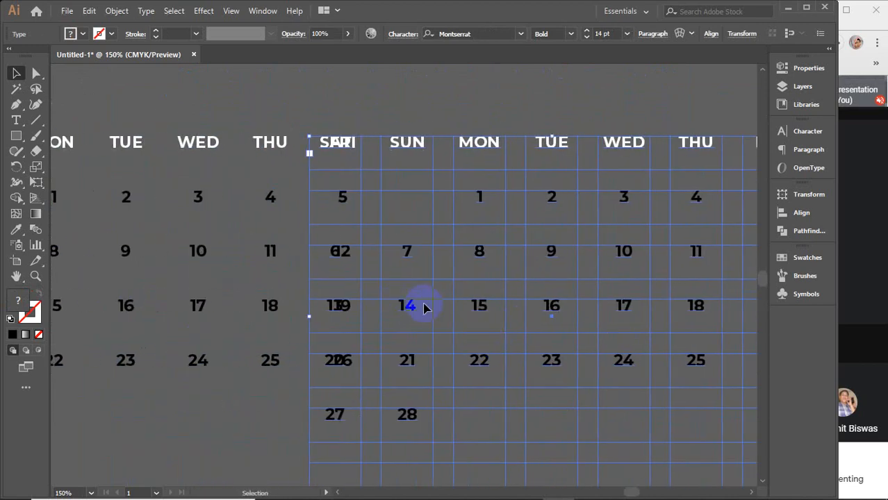
drag(410, 310, 520, 304)
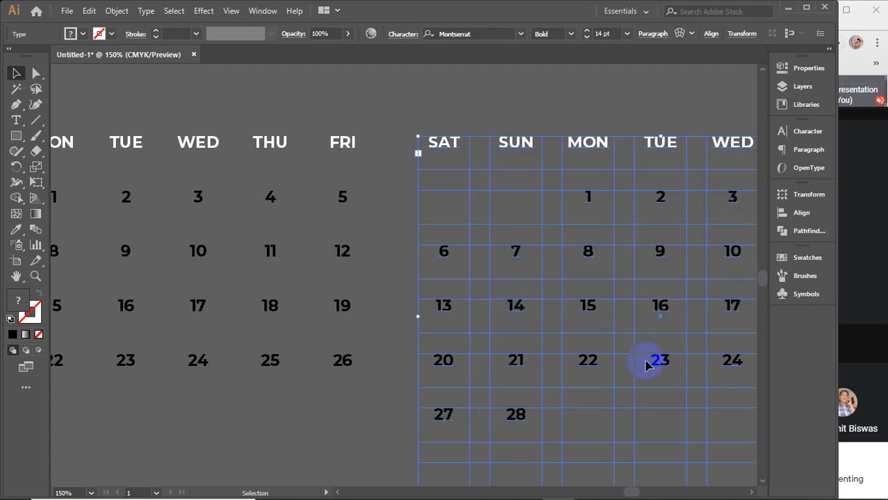
drag(650, 360, 407, 331)
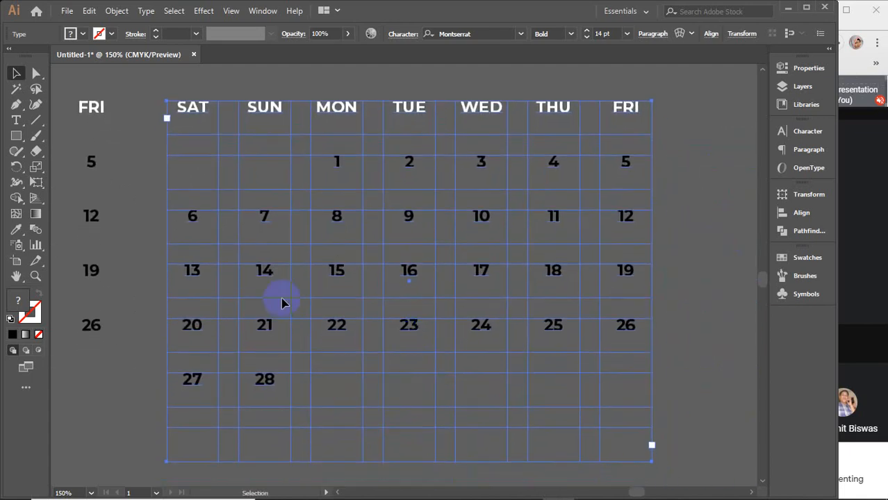
Step: Add the dates 29, 30 and 31 after 28 in the last row of the copied table
click(15, 126)
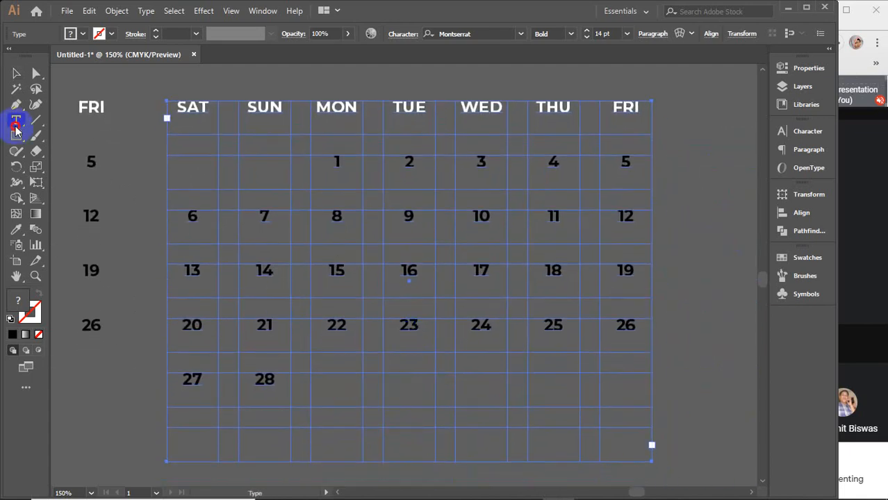
click(272, 377)
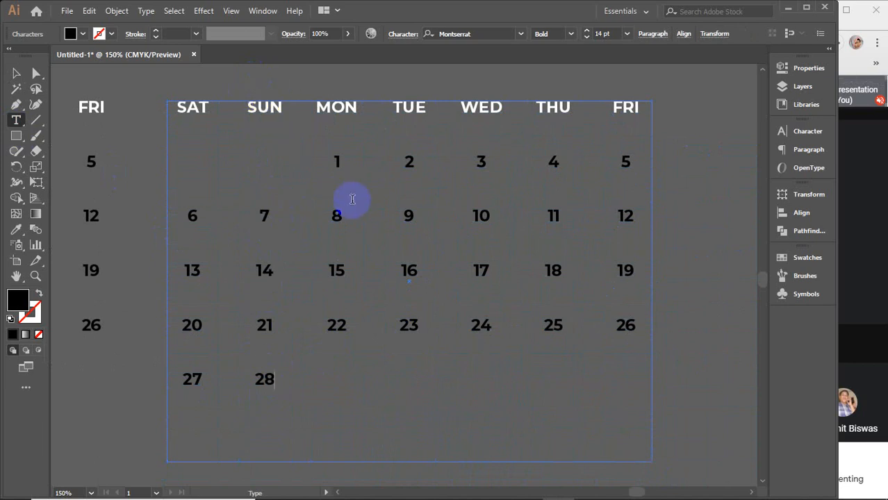
double_click(336, 161)
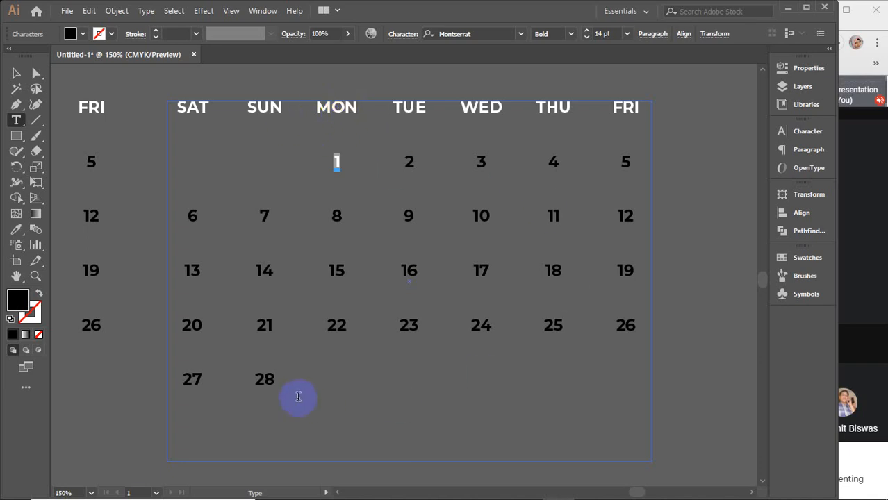
click(275, 380)
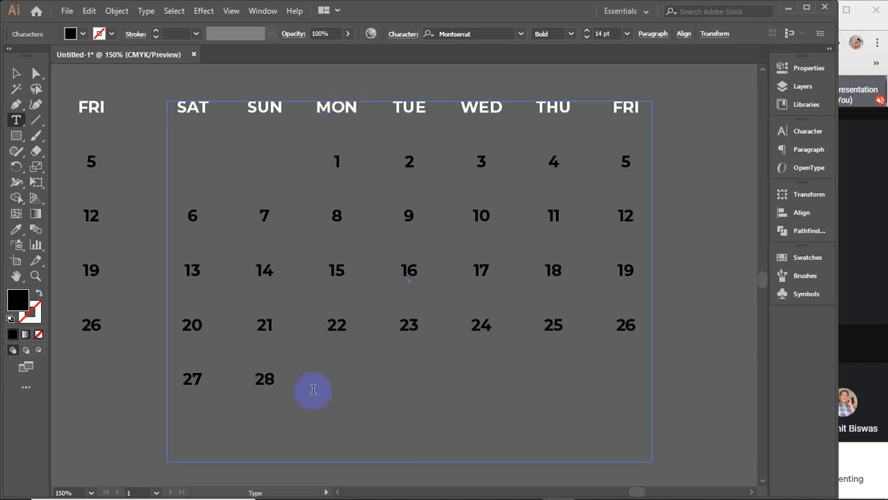
text(29)
key(Tab)
text(30)
key(Tab)
text(32)
key(BackSpace)
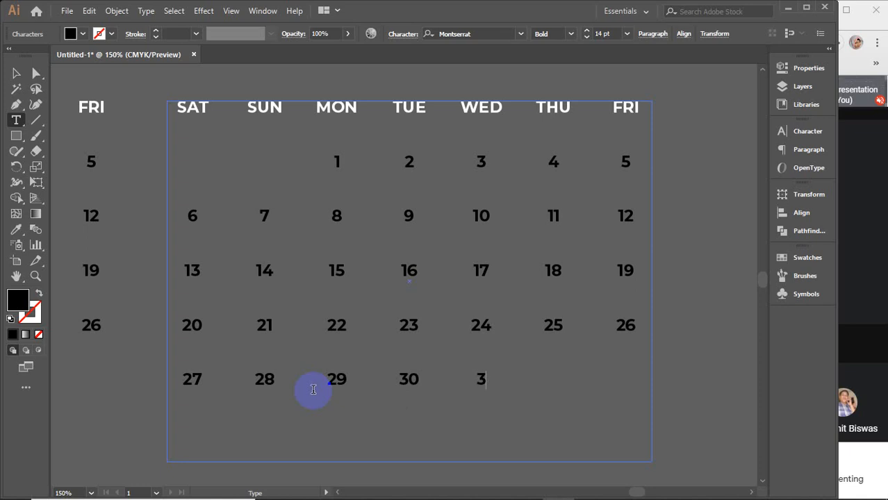
text(1)
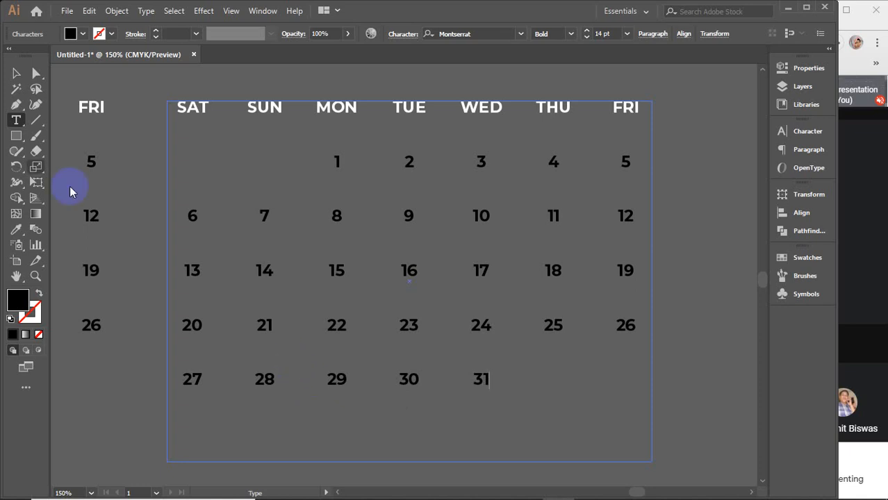
Step: Duplicate the 31-day date table and place the copy beside it for the following month
click(16, 73)
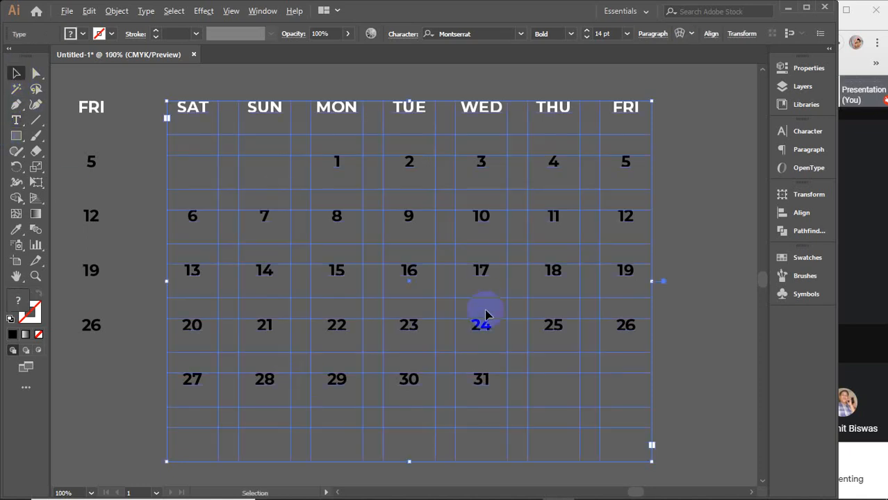
scroll(484, 314, down, 4)
drag(519, 353, 272, 305)
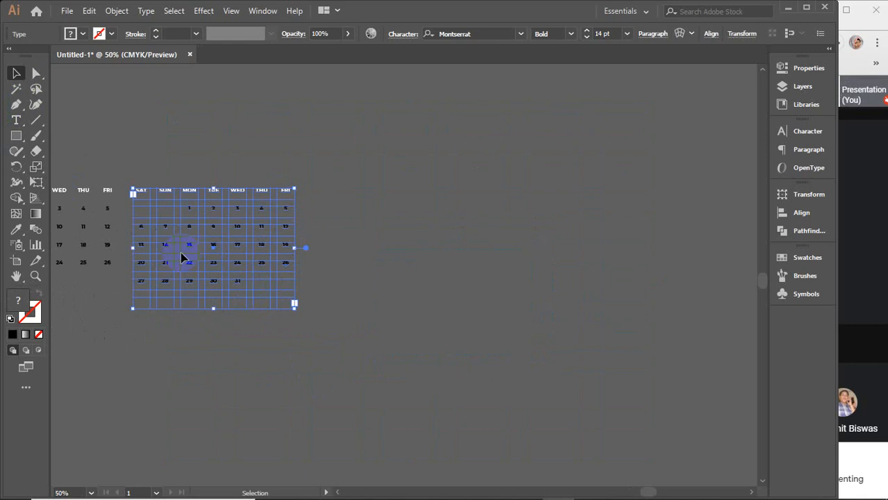
drag(189, 248, 384, 258)
scroll(449, 259, up, 3)
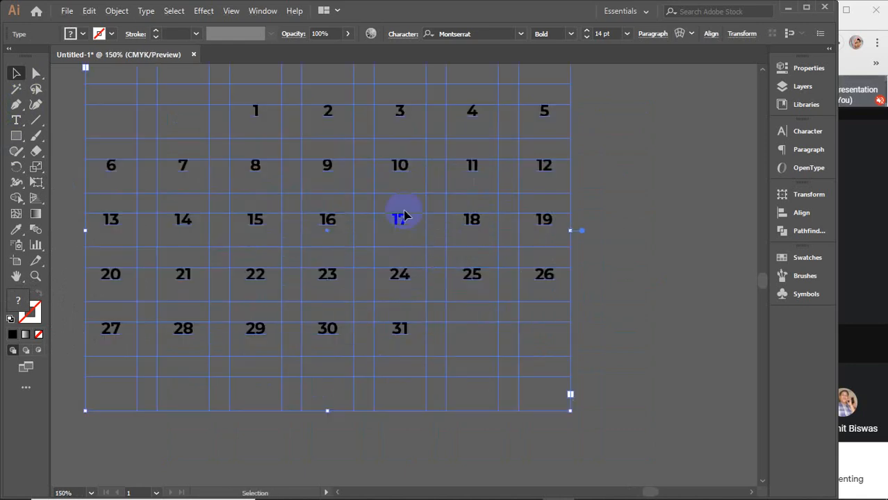
drag(397, 184, 465, 257)
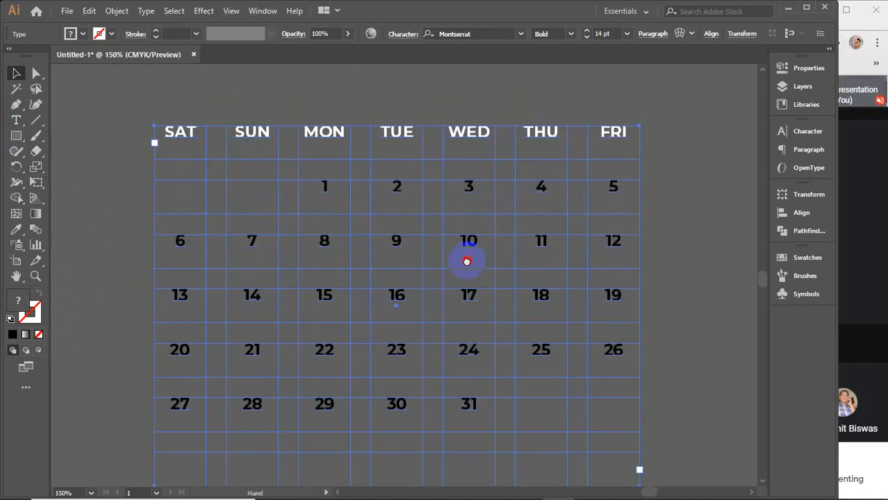
click(119, 92)
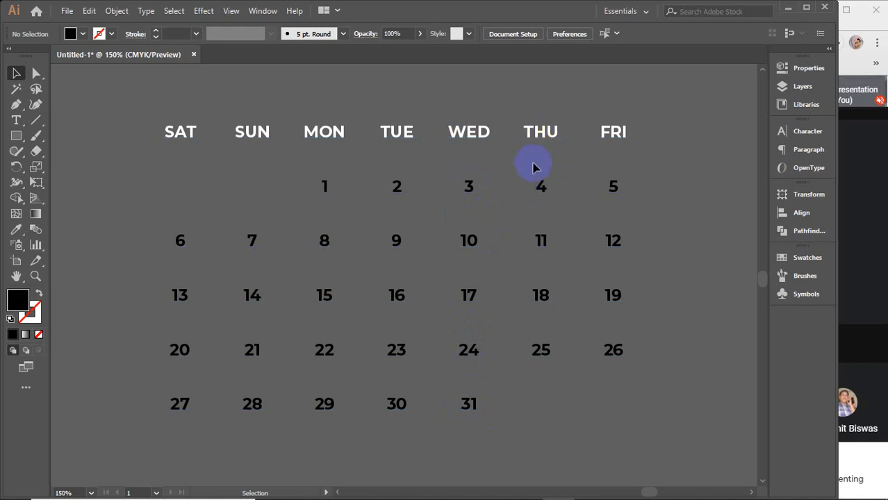
Step: Shift the dates of the new table by three cells so that 1 falls under THU
click(16, 119)
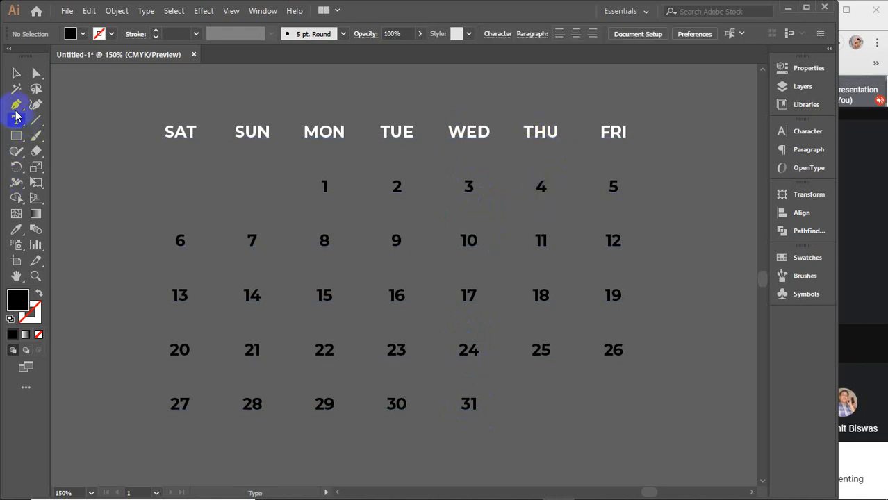
click(325, 189)
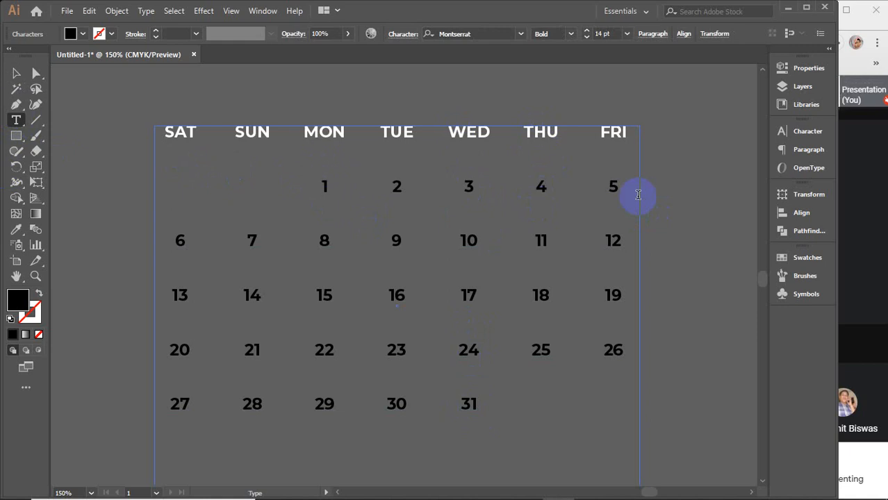
key(Tab)
key(Tab)
key(Tab)
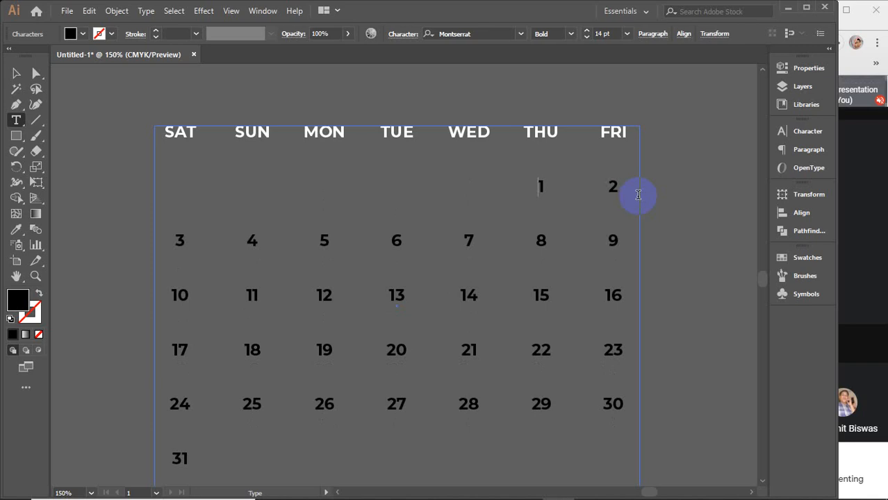
Step: Delete the date 31 from the new table so the month ends at 30
double_click(625, 193)
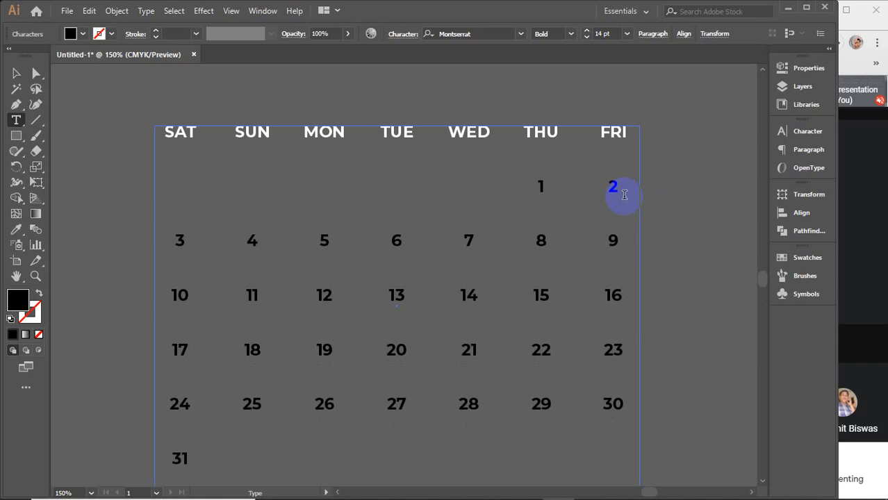
double_click(612, 403)
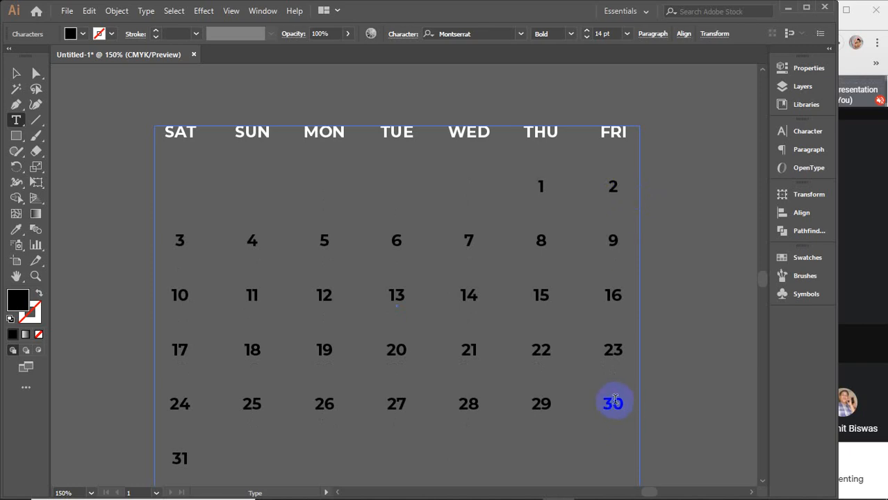
click(685, 385)
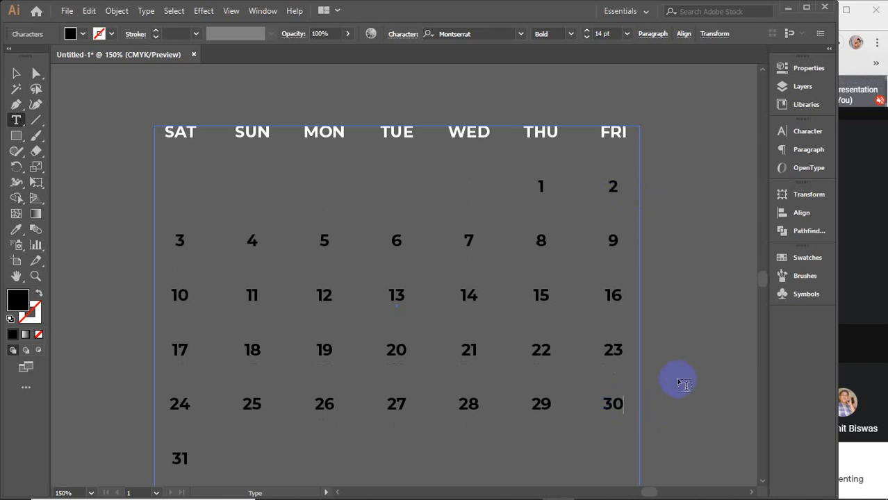
key(Delete)
key(Delete)
key(Delete)
click(774, 487)
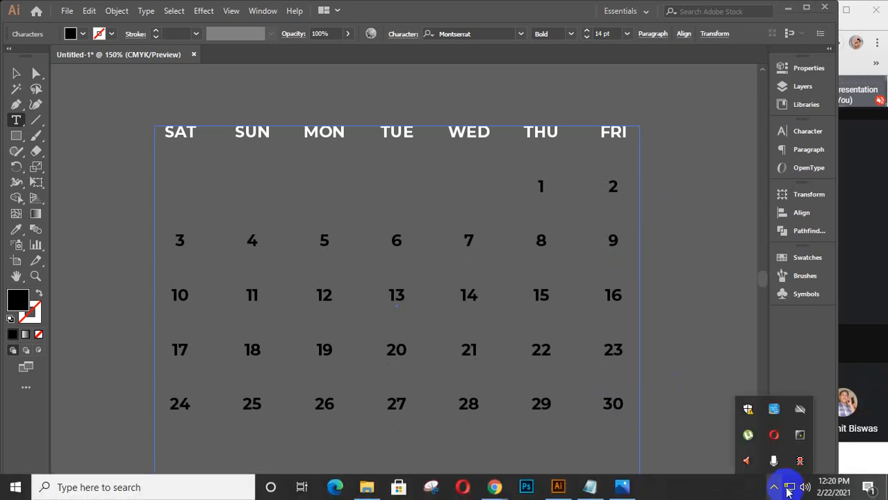
click(798, 466)
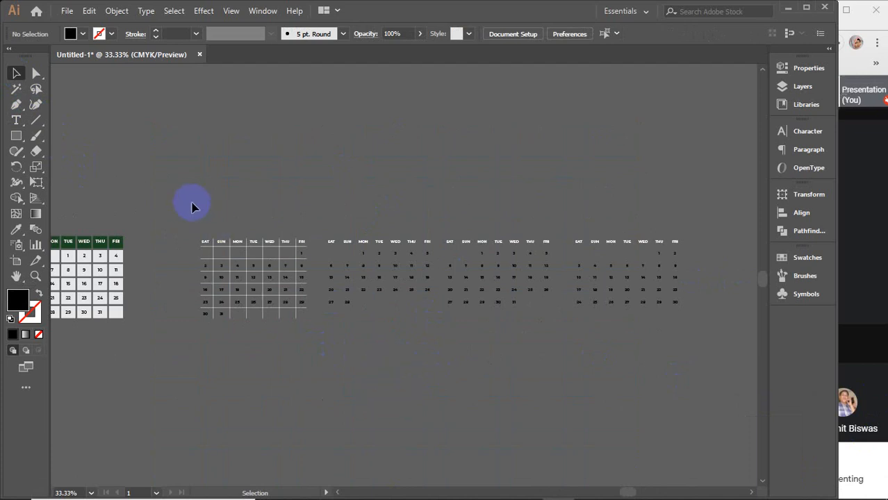
Step: Examine the row of month tables, comparing the lined one with the plain ones, and the black calendar page layout
drag(190, 223, 310, 377)
drag(319, 221, 664, 402)
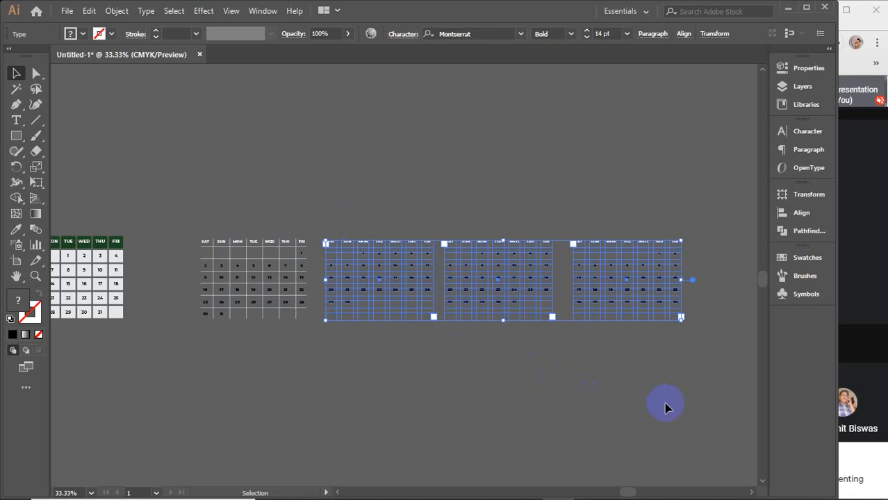
click(664, 402)
scroll(362, 291, up, 3)
scroll(362, 291, up, 1)
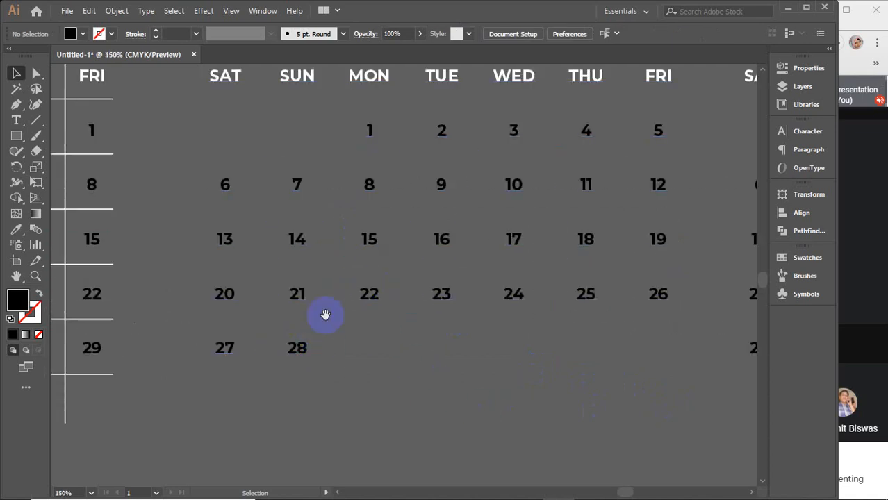
drag(328, 301, 331, 351)
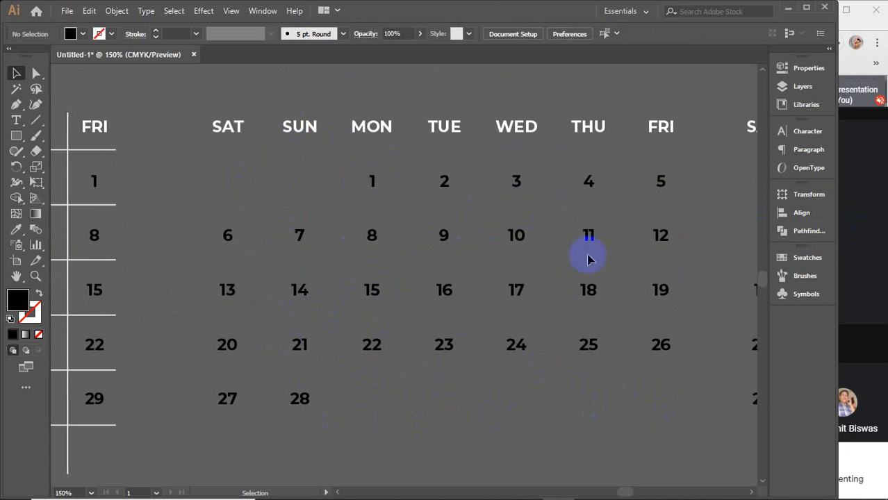
scroll(588, 259, down, 1)
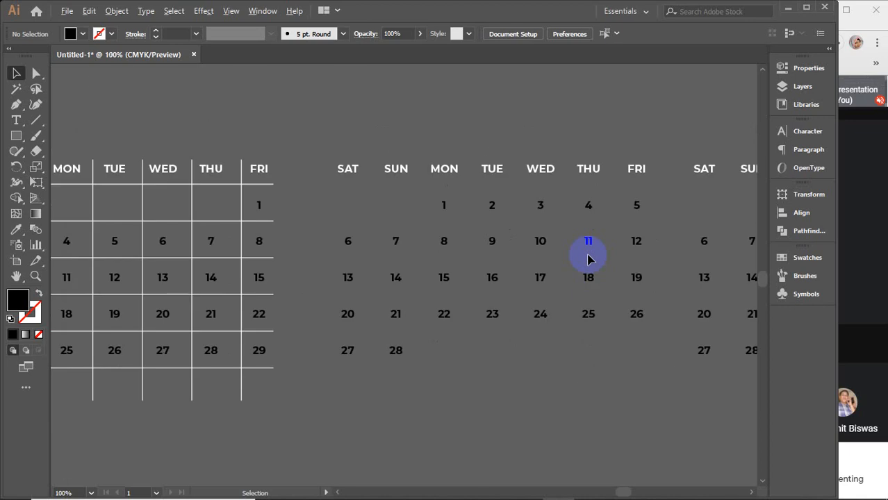
scroll(587, 259, up, 2)
scroll(579, 285, down, 1)
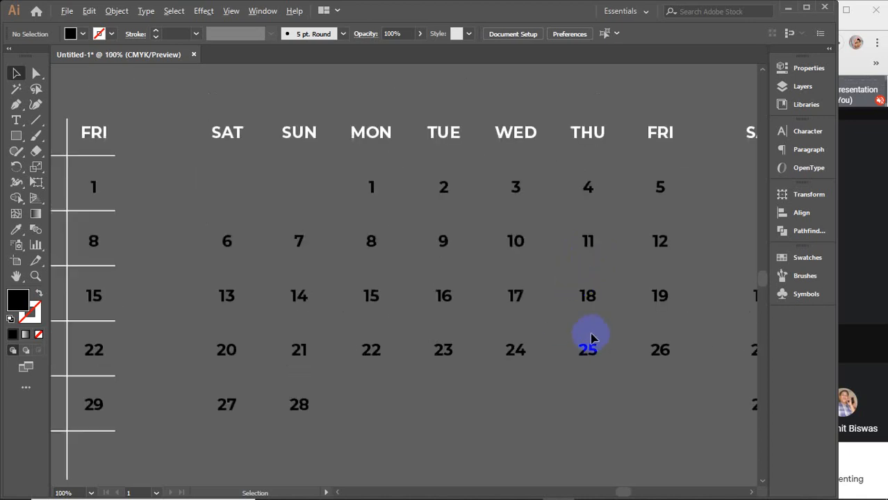
scroll(591, 338, down, 2)
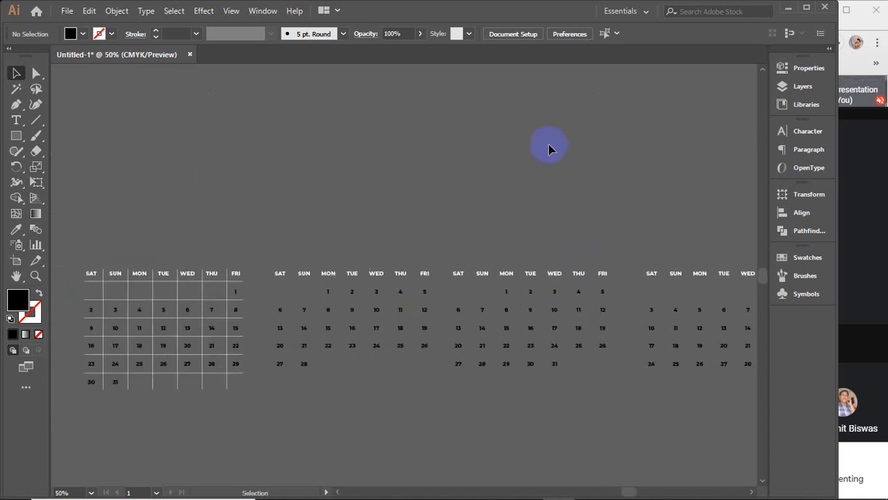
scroll(332, 285, up, 3)
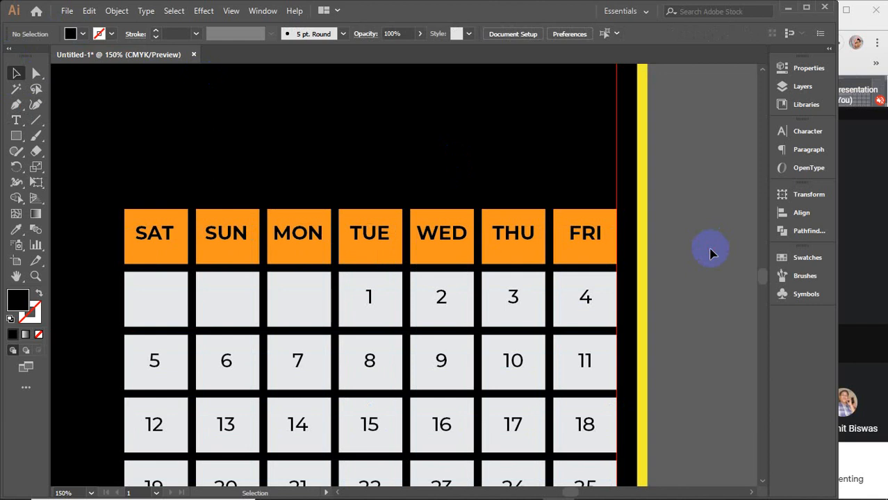
scroll(709, 253, down, 2)
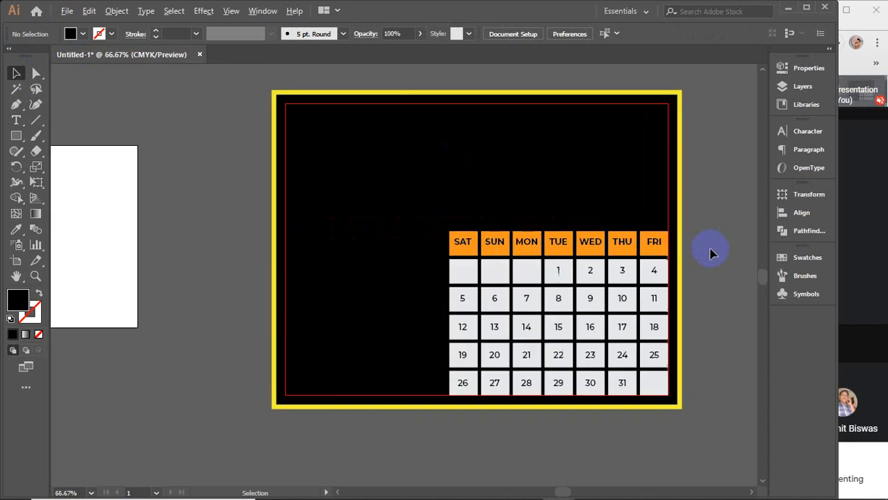
Step: Switch to the Chrome browser and search Google Images for "hd background wallpaper"
drag(708, 242, 598, 242)
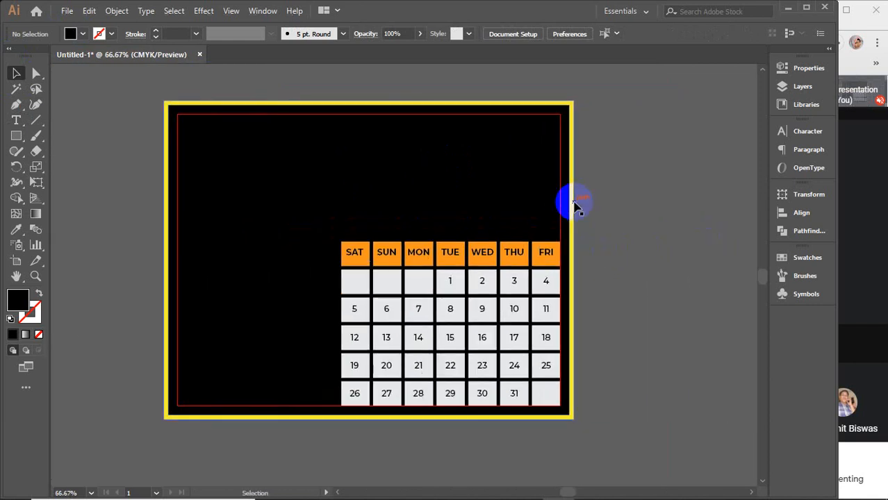
click(399, 170)
key(alt+Tab)
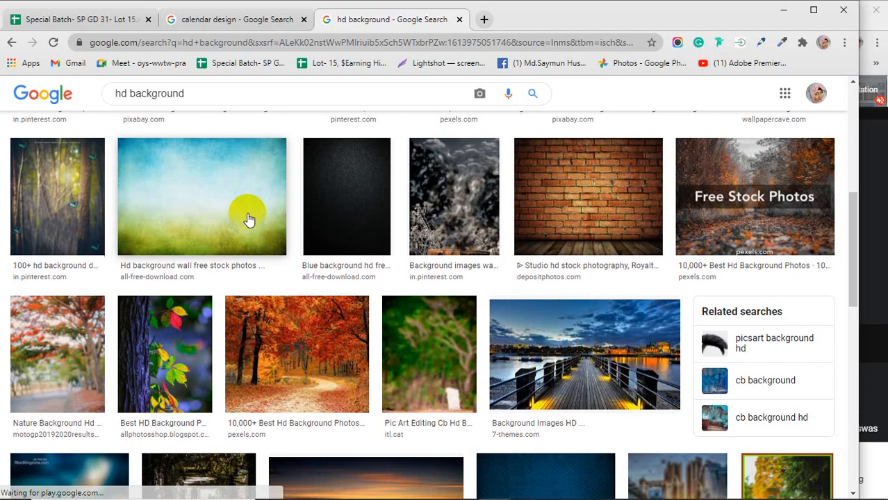
scroll(248, 221, up, 5)
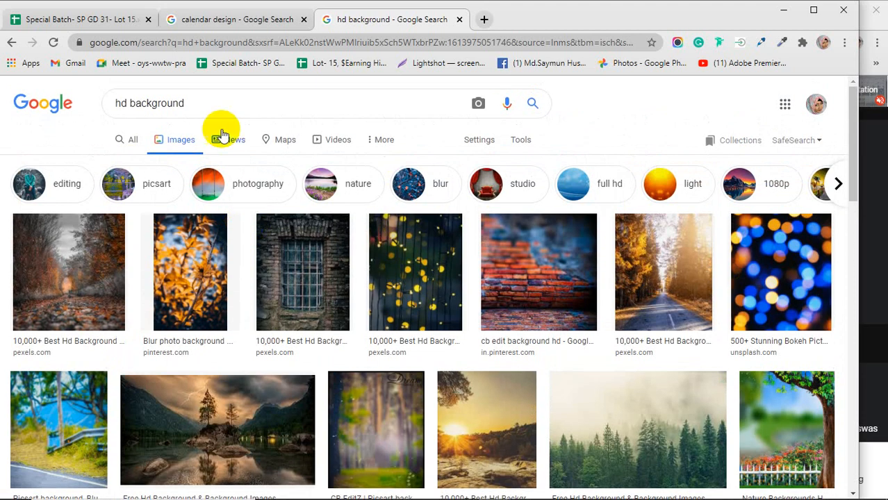
click(214, 103)
text(wall)
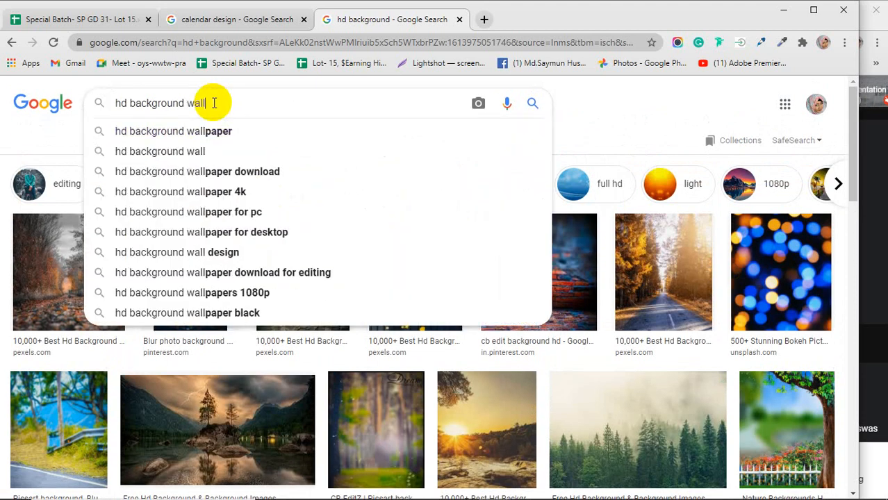
click(209, 131)
Step: Browse the wallpaper results and copy the 1920 × 1080 image of kangaroos at sunset
scroll(234, 218, down, 5)
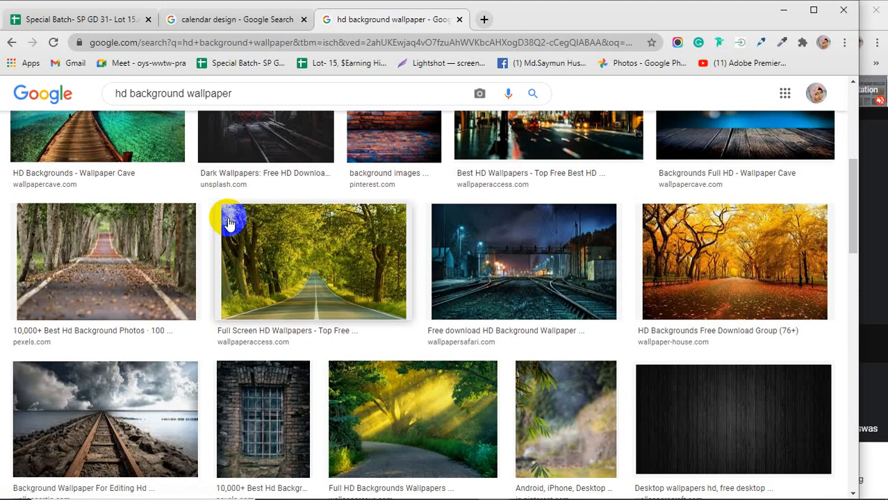
scroll(229, 221, down, 6)
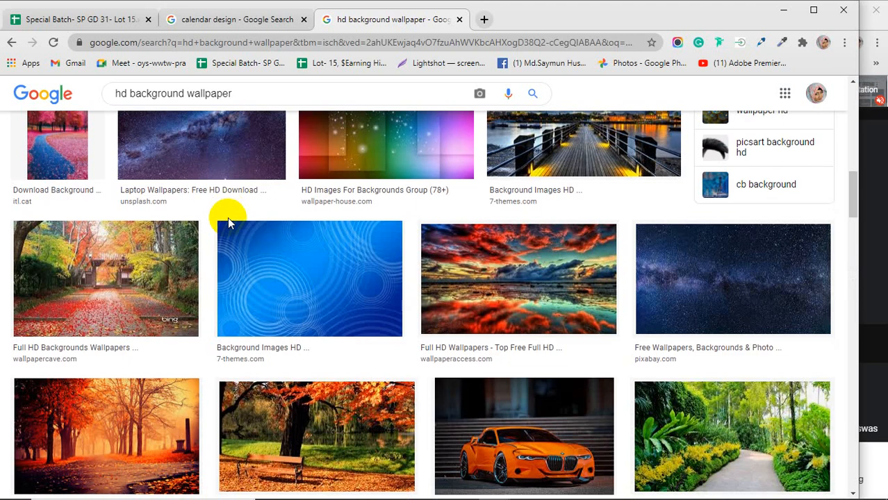
scroll(228, 218, down, 2)
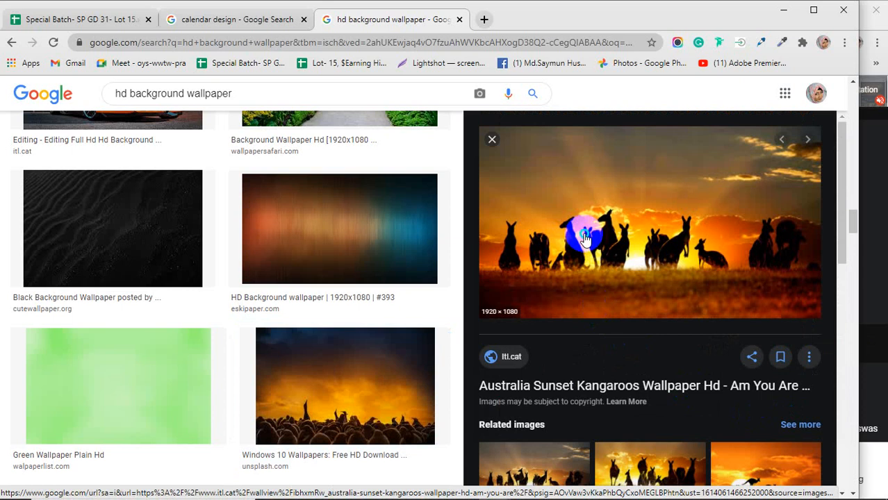
right_click(584, 234)
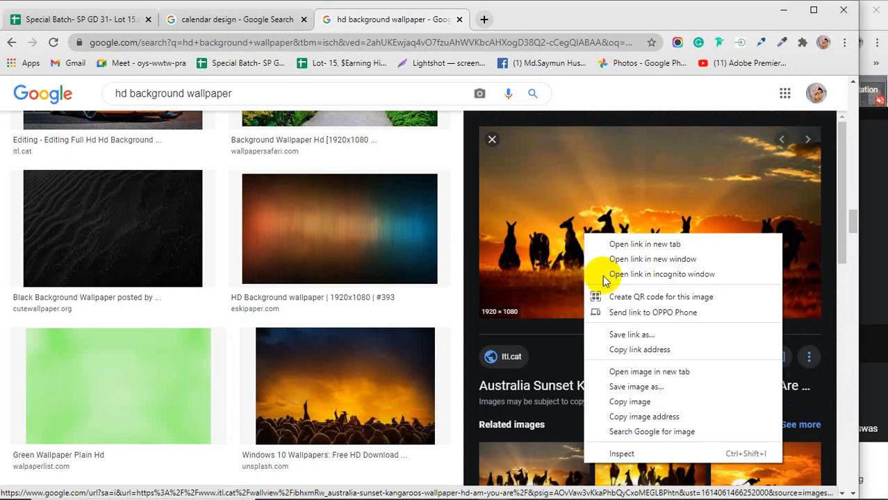
click(639, 402)
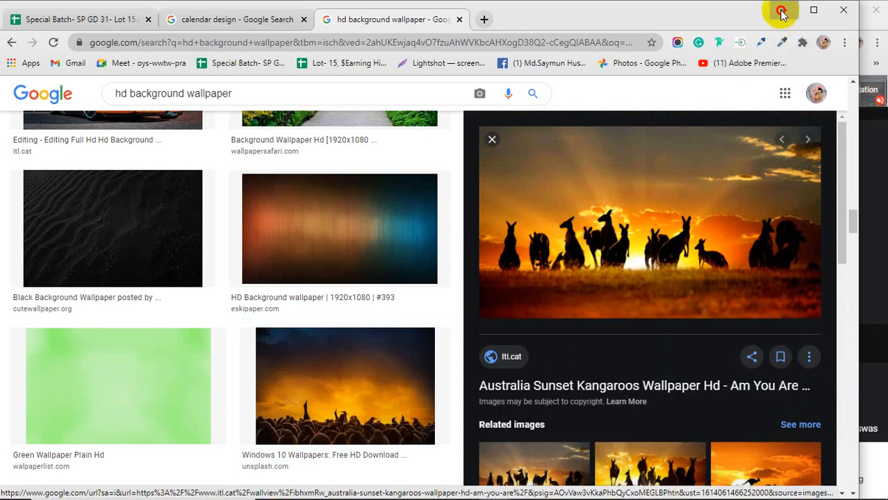
Step: Return to Illustrator, paste the kangaroo image, scale it down proportionally and park it beside the calendar page's upper-right corner
click(781, 13)
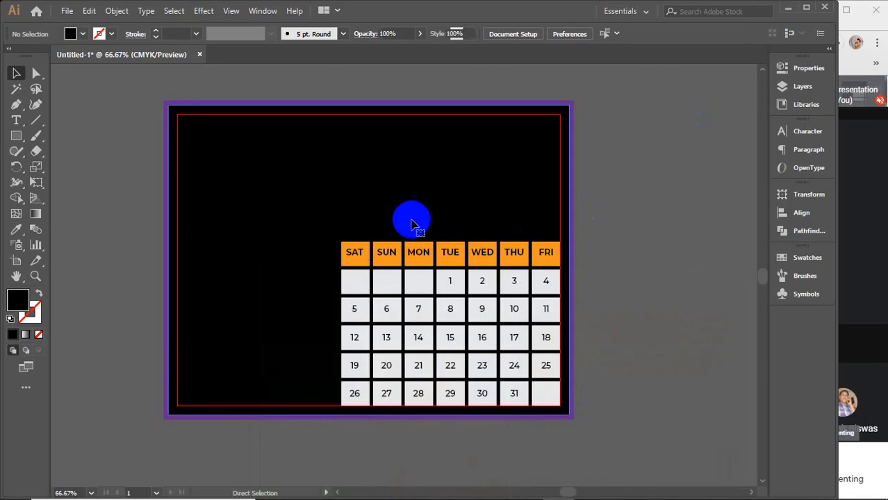
key(ctrl+v)
scroll(411, 224, down, 3)
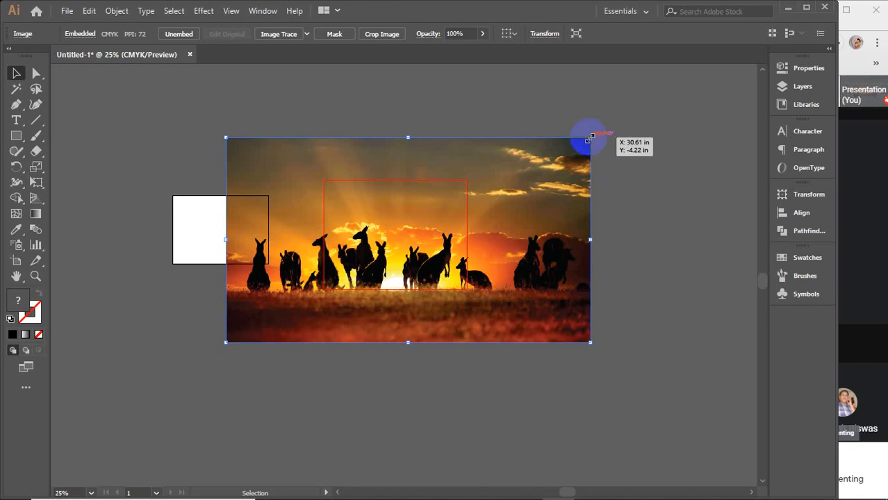
drag(590, 138, 355, 269)
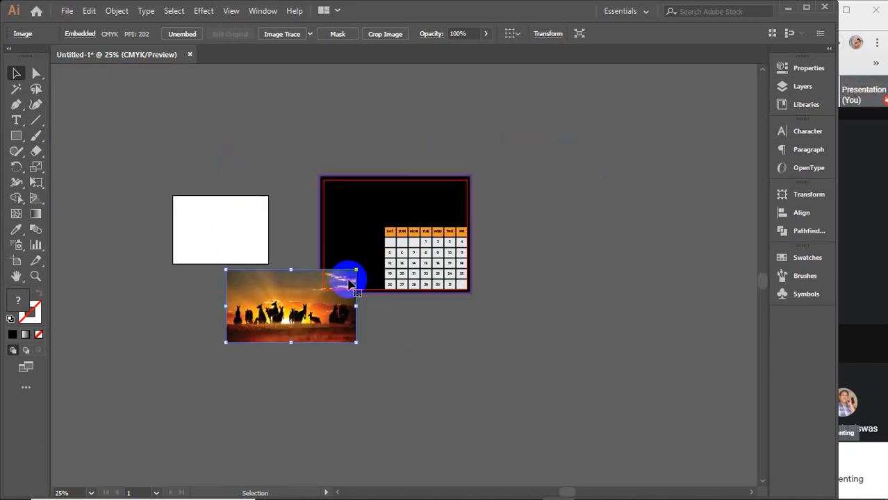
drag(282, 294, 761, 80)
scroll(392, 198, up, 3)
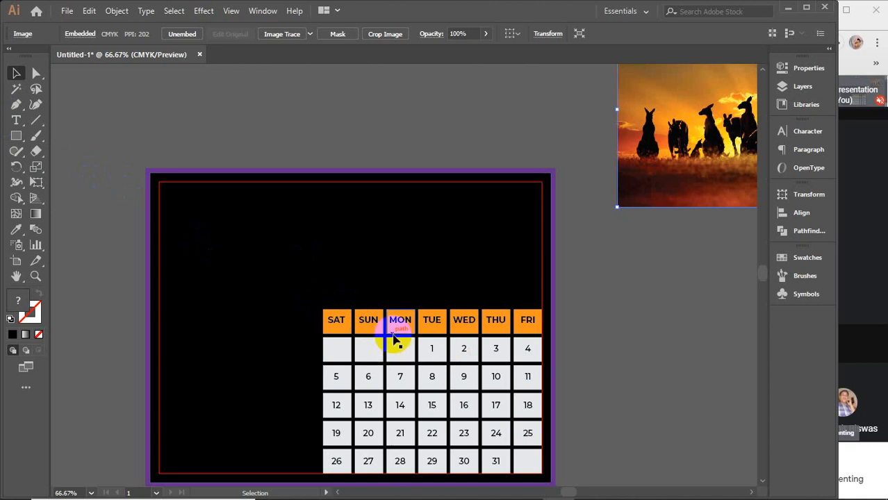
Step: Draw a full-width rectangle from the page's upper edge down to the weekday header's lower edge and fill it yellow
drag(393, 351, 394, 226)
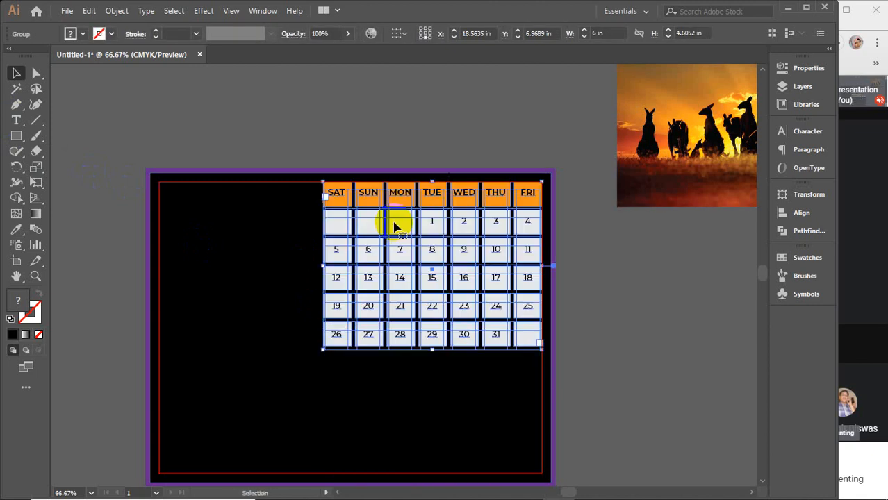
key(ctrl+z)
key(m)
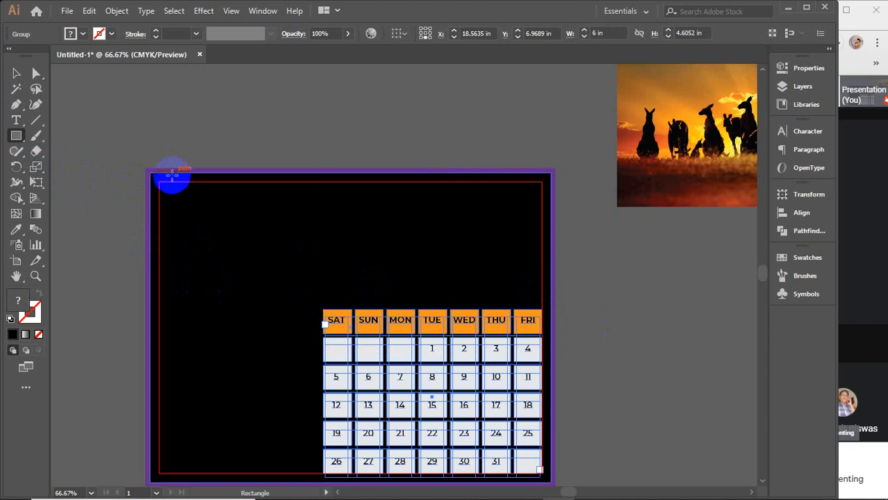
drag(150, 172, 550, 334)
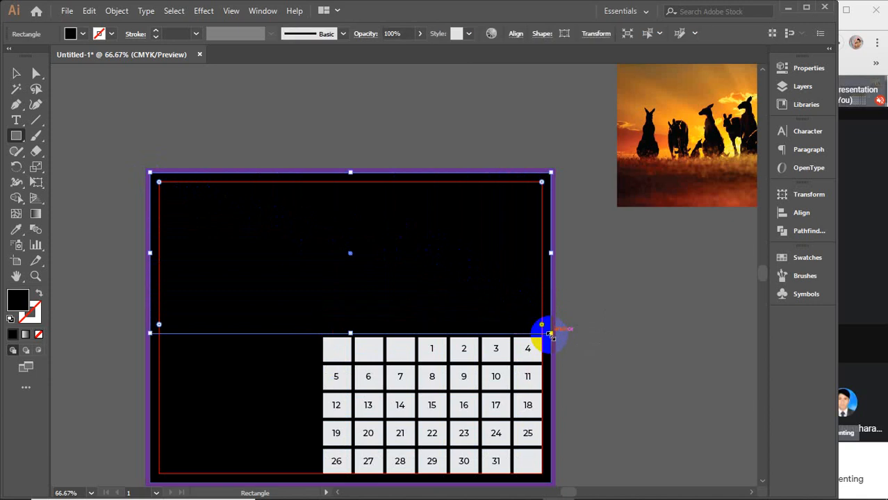
key(v)
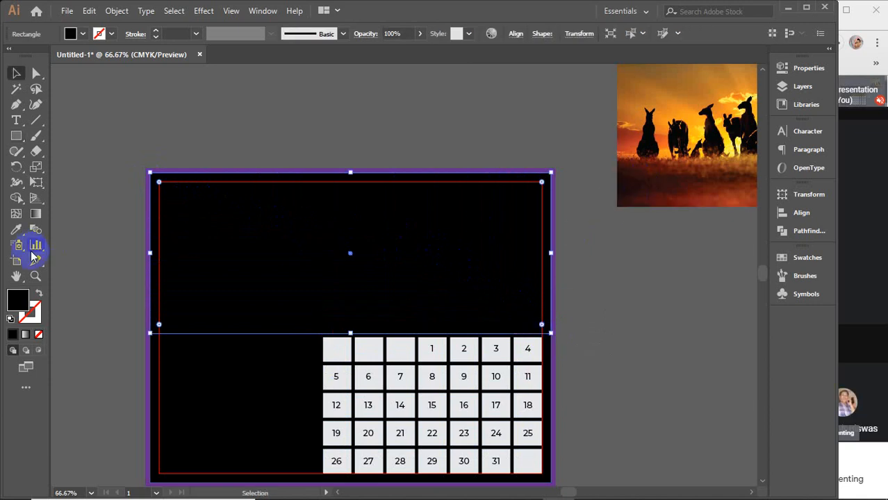
click(84, 33)
click(55, 57)
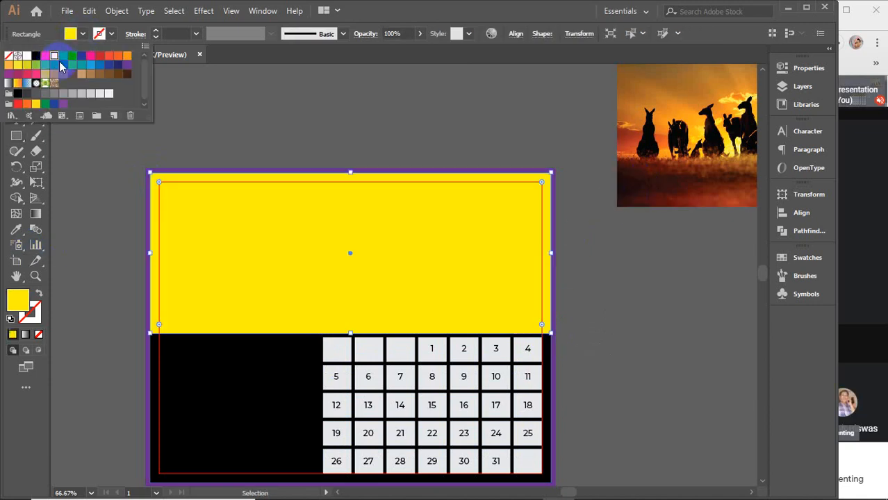
Step: Move the kangaroo image behind the yellow rectangle and centre the two on each other horizontally and vertically
click(686, 139)
drag(686, 139, 241, 264)
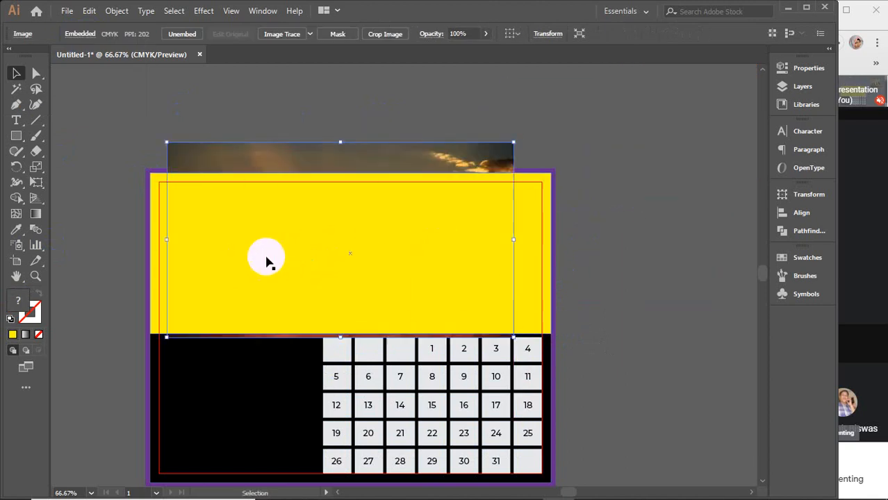
shift+click(537, 231)
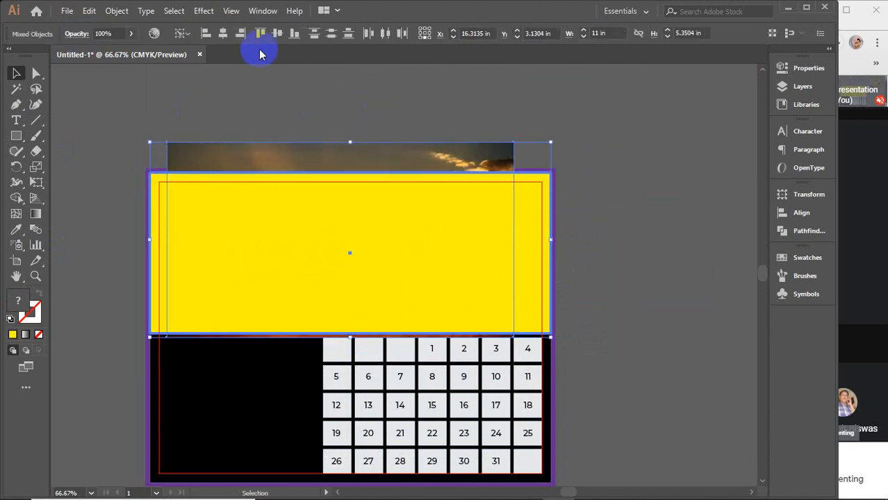
click(223, 33)
click(277, 33)
click(622, 154)
Step: Enlarge the kangaroo image proportionally about its centre to the yellow rectangle's full width and shift it slightly down
click(479, 164)
drag(524, 156, 551, 141)
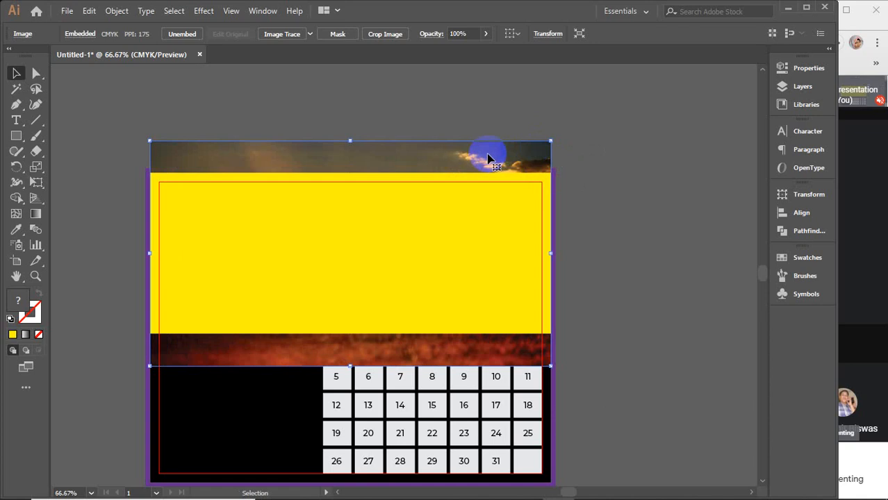
click(488, 157)
drag(488, 157, 481, 163)
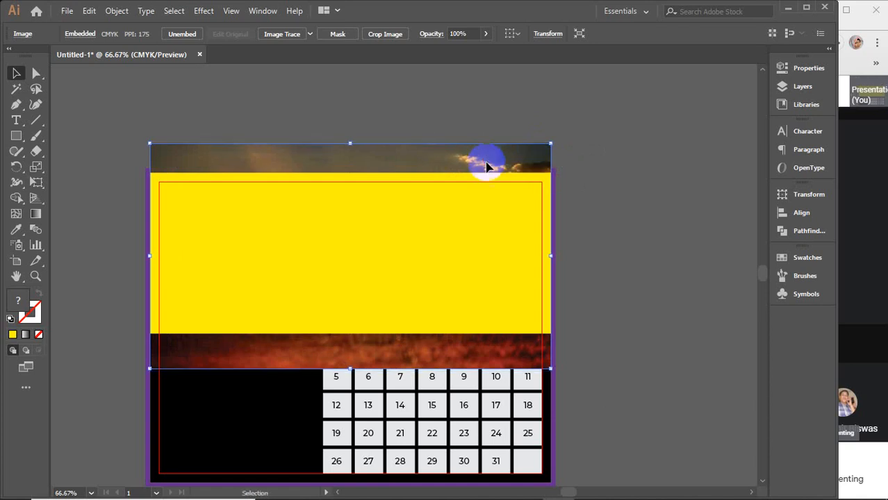
Step: Make a clipping mask from the kangaroo image and the yellow rectangle
shift+click(458, 220)
right_click(459, 221)
click(539, 332)
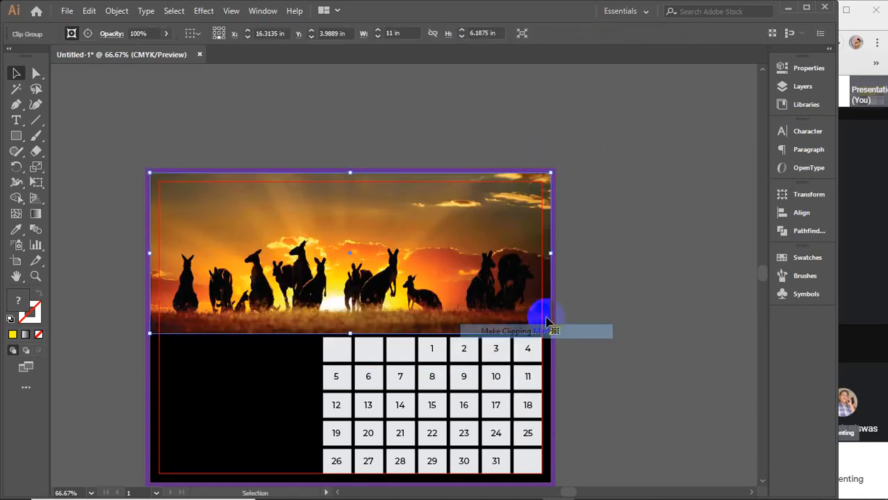
click(604, 243)
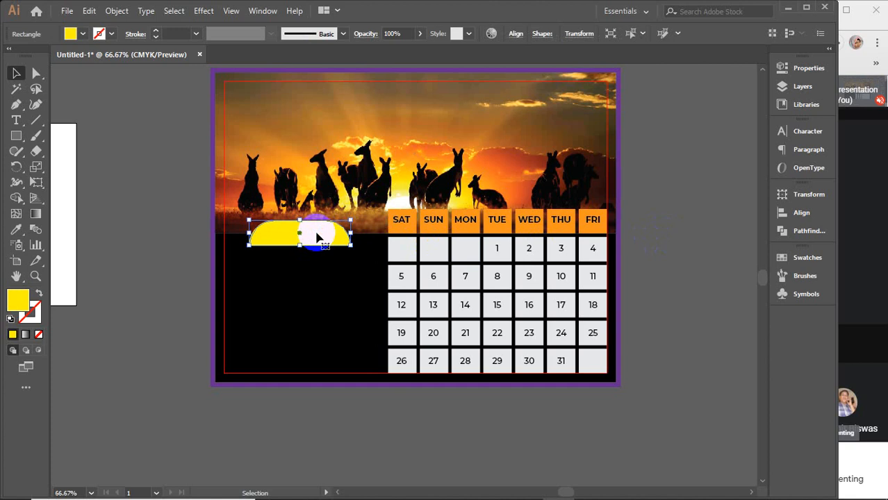
Step: Remove the yellow rounded shape beside the weekday header and reduce the clipped image's height to about 3.75 in, ending at the header's upper edge
click(317, 234)
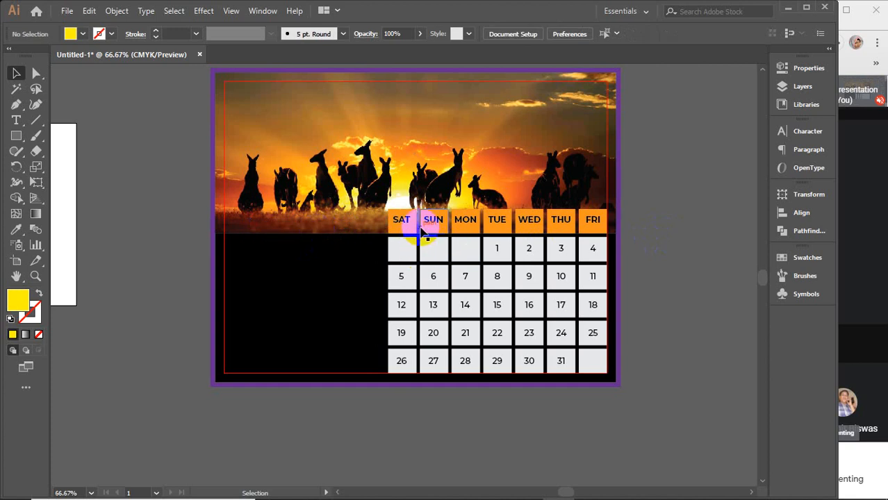
click(356, 182)
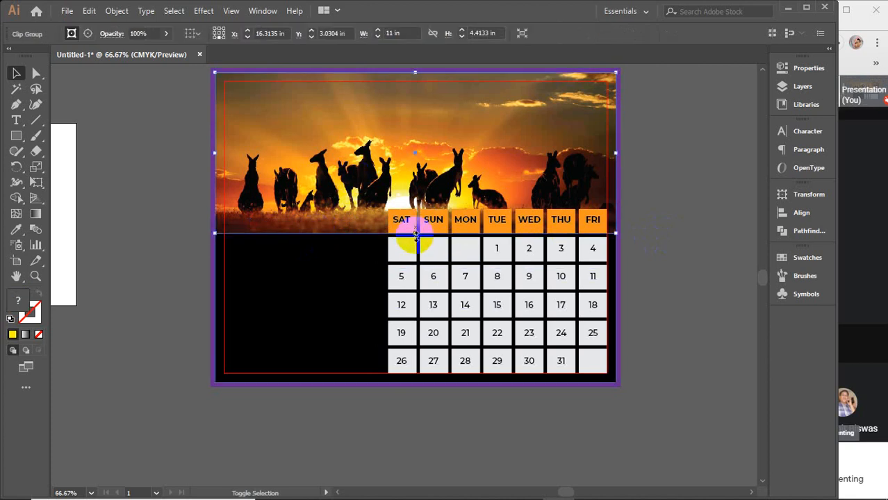
drag(415, 236, 419, 209)
key(ctrl+z)
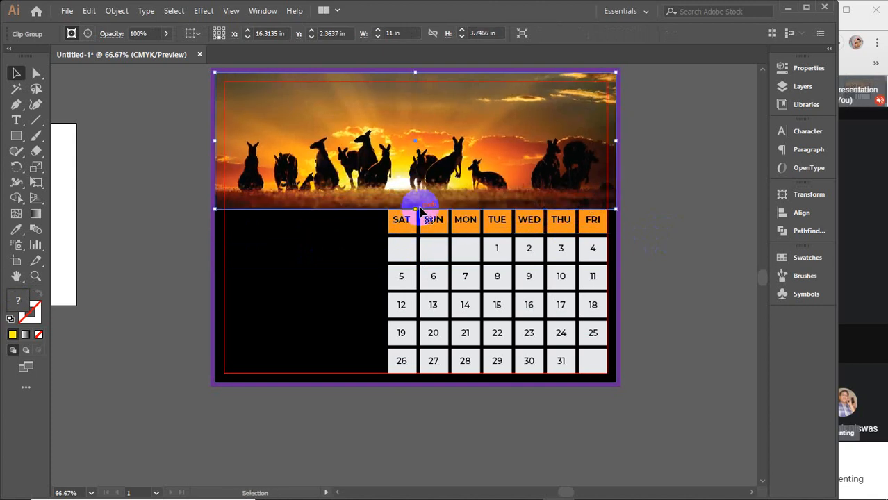
Step: Try to scale the date table down slightly to leave a gap below the clipped image
drag(632, 210, 560, 221)
click(424, 260)
drag(425, 221, 425, 230)
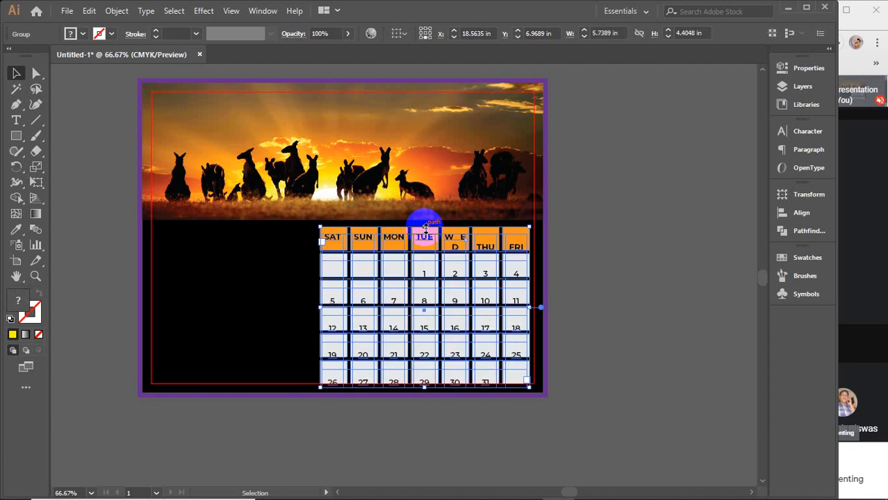
key(ctrl+z)
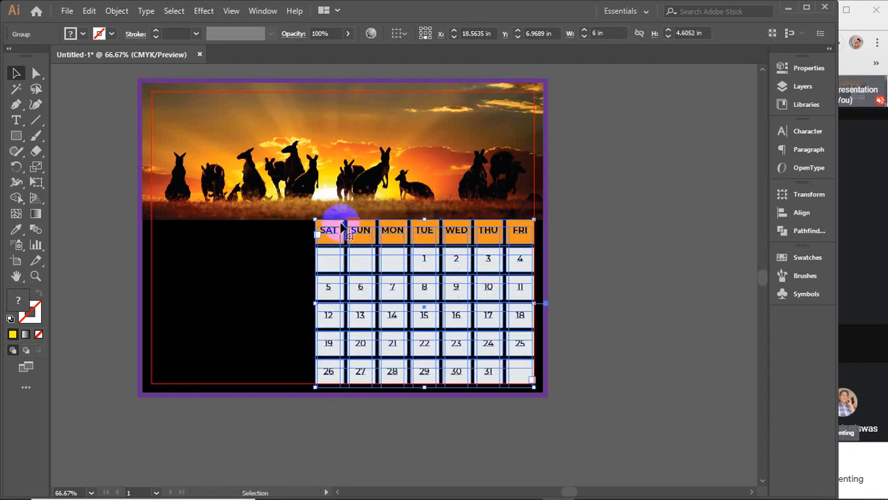
drag(320, 223, 330, 231)
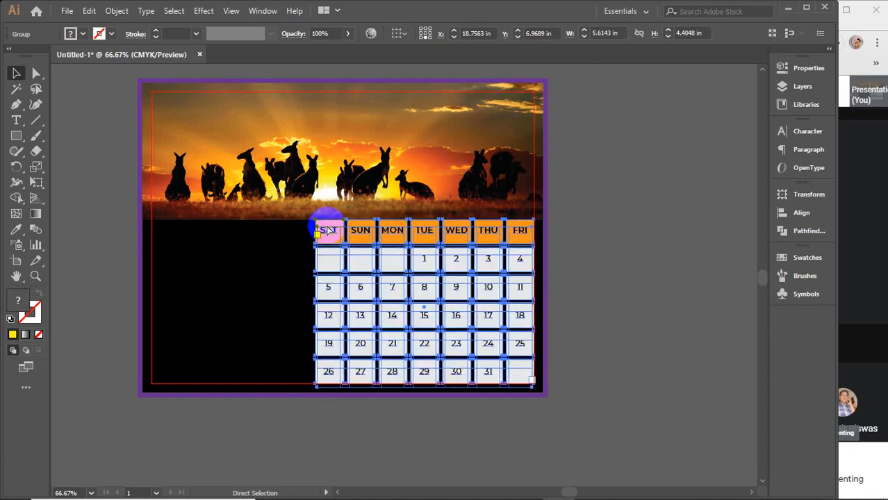
click(590, 249)
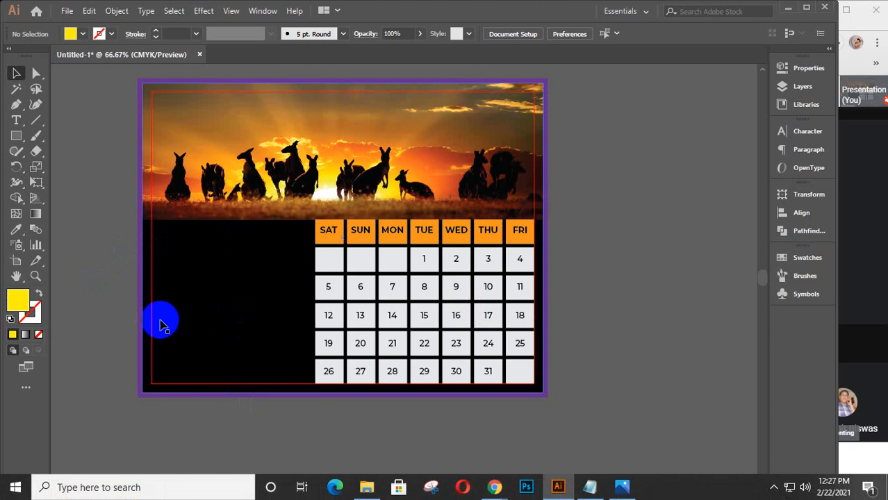
Step: Add the text labels "LOGO" and "Company Name" below the calendar page and fill both with white
click(13, 122)
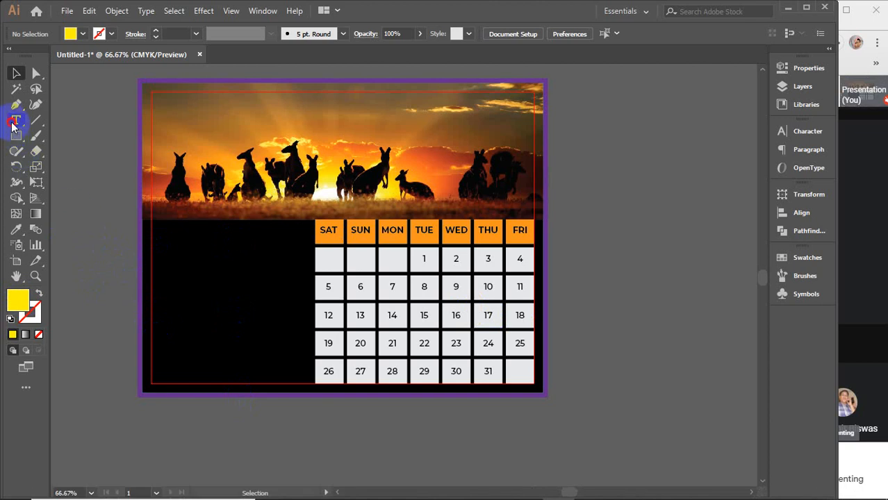
click(252, 434)
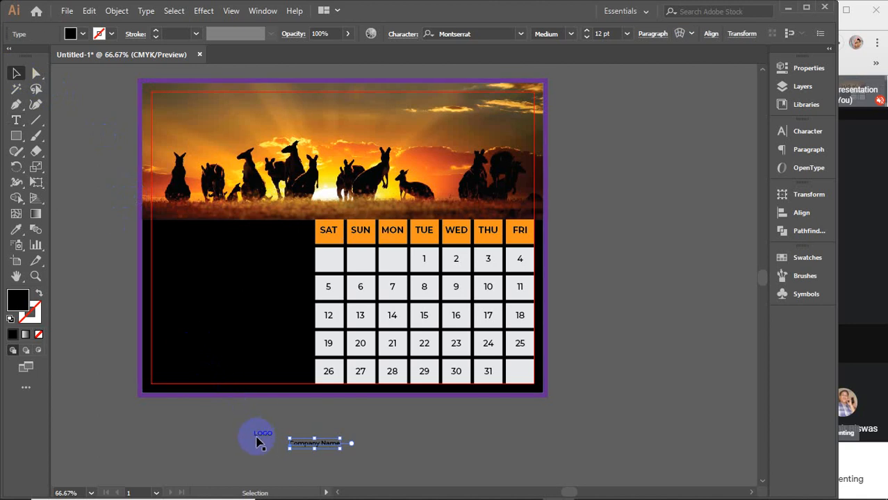
shift+click(257, 438)
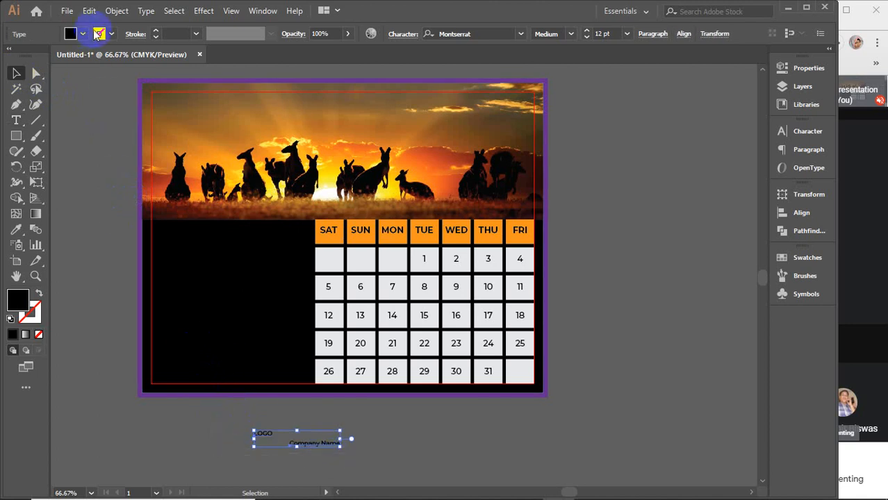
click(83, 34)
click(28, 56)
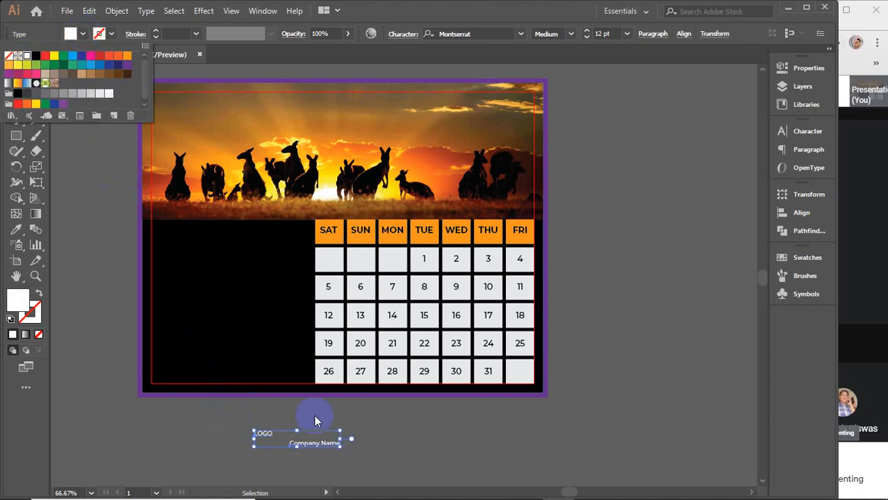
Step: Place the LOGO text in the black area beside the date table, enlarged to about 52.6 pt
click(179, 427)
click(254, 444)
drag(262, 434, 198, 246)
mouse_move(207, 249)
mouse_down()
mouse_move(271, 272)
mouse_move(203, 258)
mouse_up()
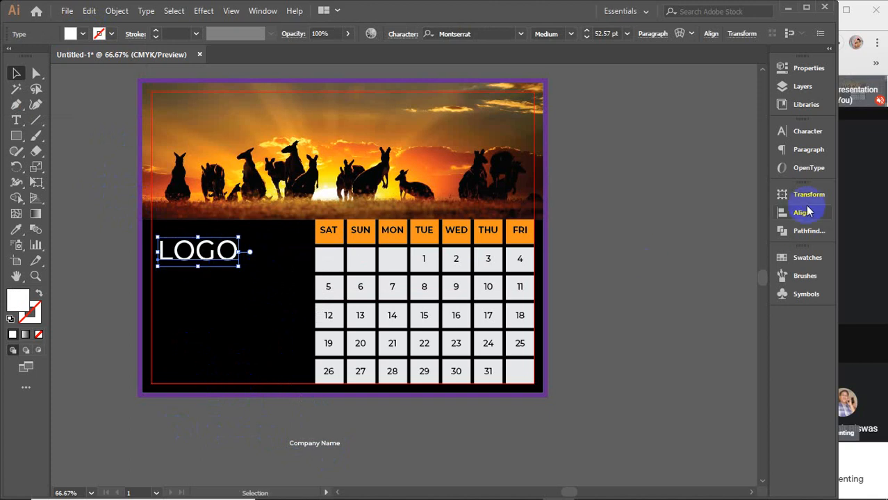
Step: Set the font style of the LOGO text to Montserrat Black
click(808, 131)
click(757, 165)
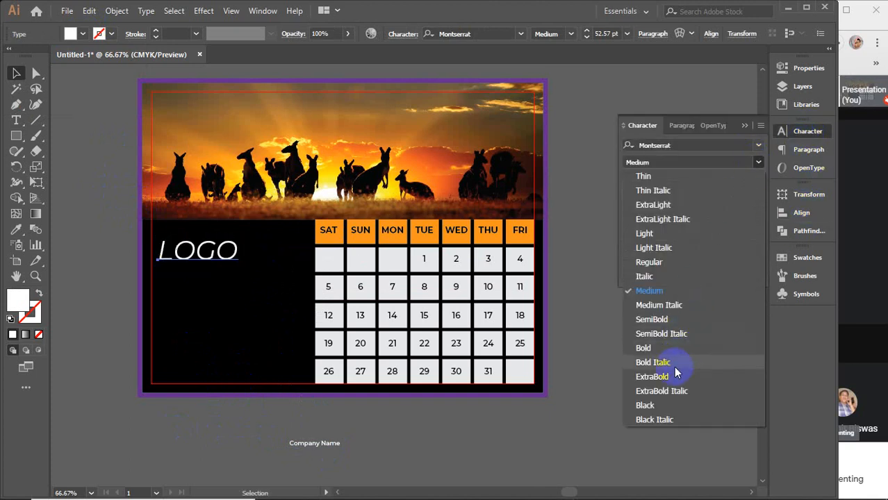
click(667, 405)
click(744, 127)
Step: Fill the LOGO text with a pale cream colour sampled from the bright sun glow in the kangaroo photo
key(i)
click(370, 193)
click(324, 201)
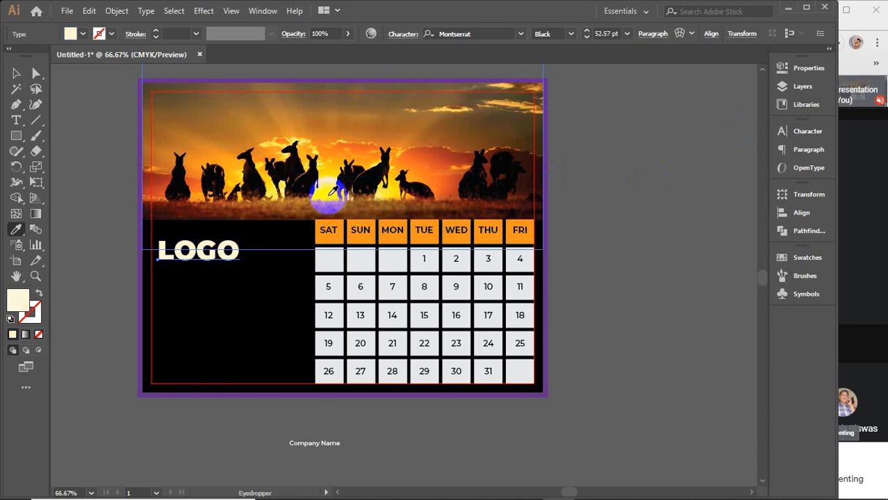
click(332, 190)
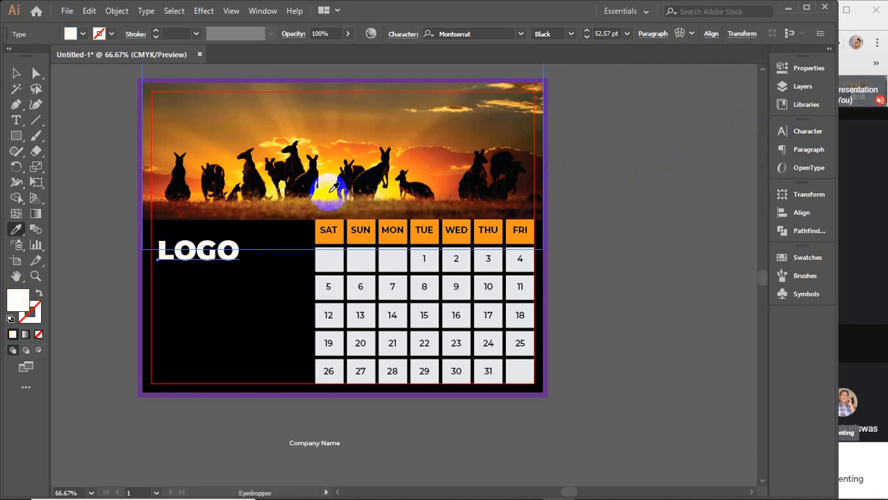
click(328, 191)
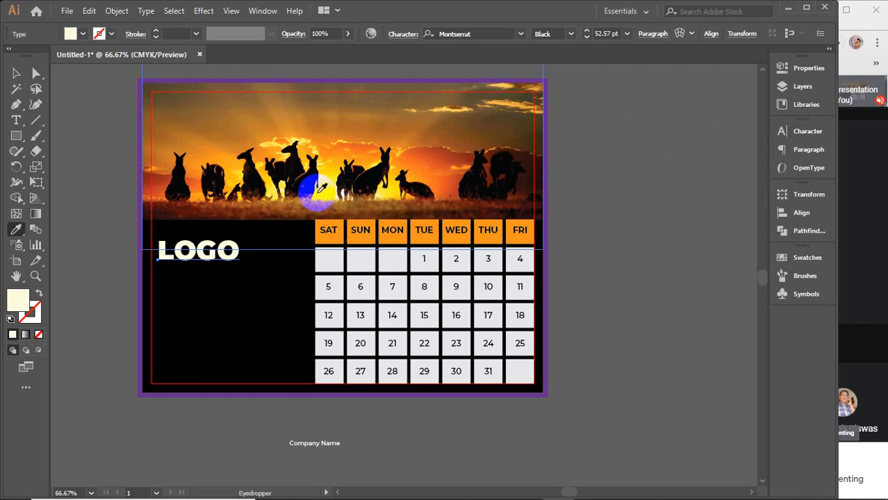
key(v)
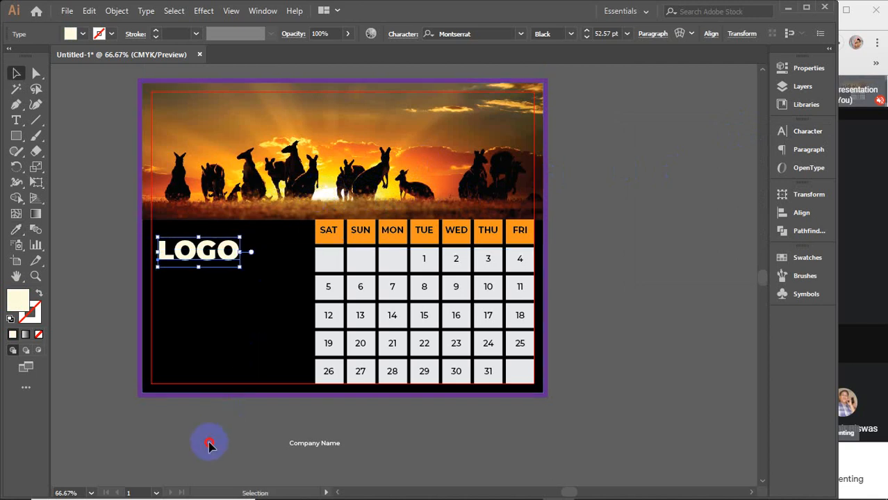
Step: Move the Company Name text directly below LOGO and set its font size to 25 pt
click(209, 440)
drag(293, 447, 167, 276)
click(807, 132)
click(660, 183)
key(Up)
key(Up)
key(Up)
key(Up)
key(Up)
key(Up)
key(Up)
key(Up)
key(Up)
key(Up)
key(Up)
key(Up)
key(Up)
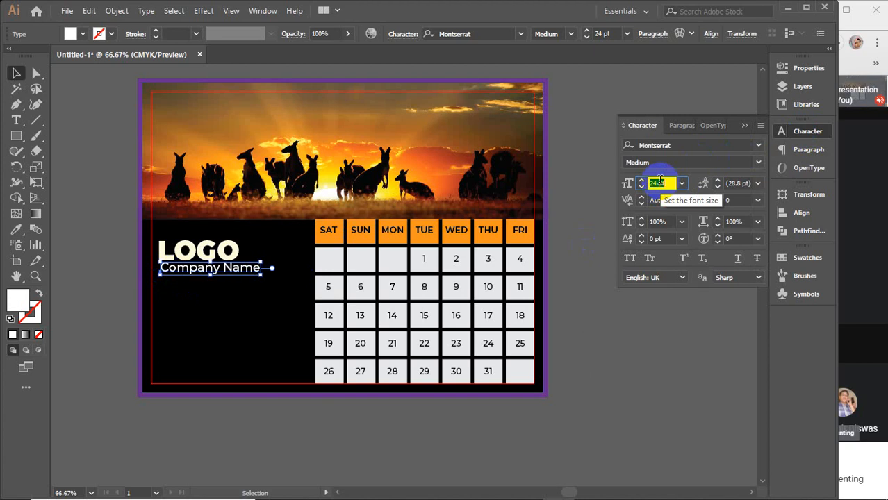
click(242, 293)
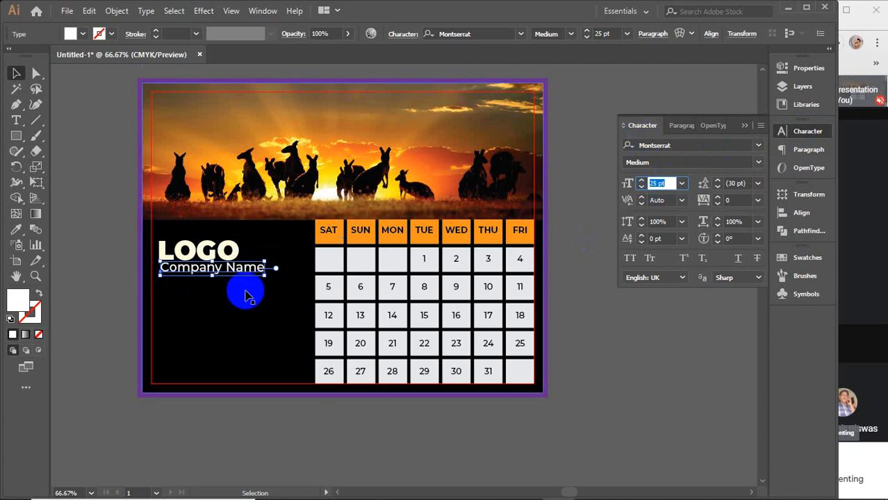
Step: Align the left edges of the LOGO and Company Name texts
shift+click(196, 243)
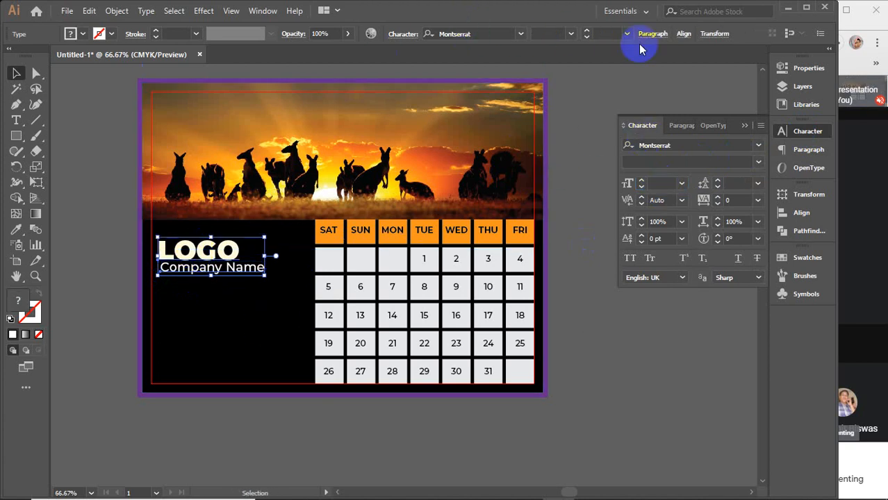
click(684, 35)
click(552, 70)
Step: Create an area text box with placeholder text below Company Name and fill the text with white
key(t)
drag(154, 299, 283, 365)
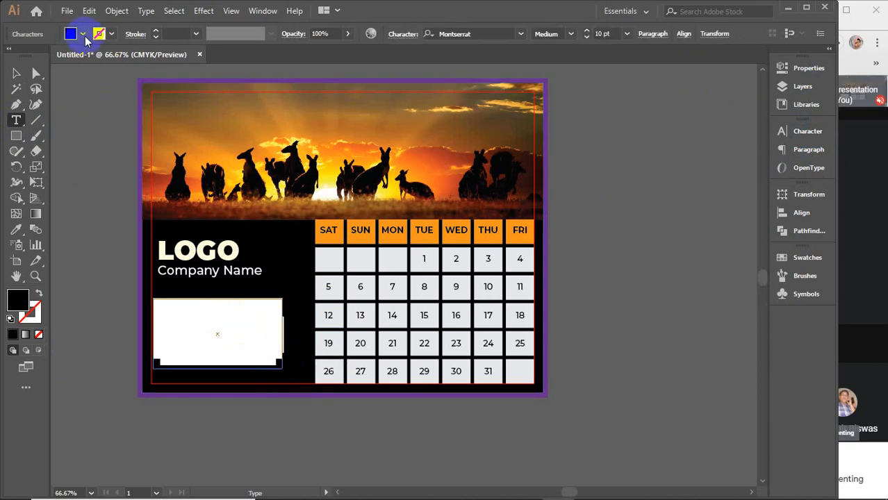
click(84, 35)
click(27, 56)
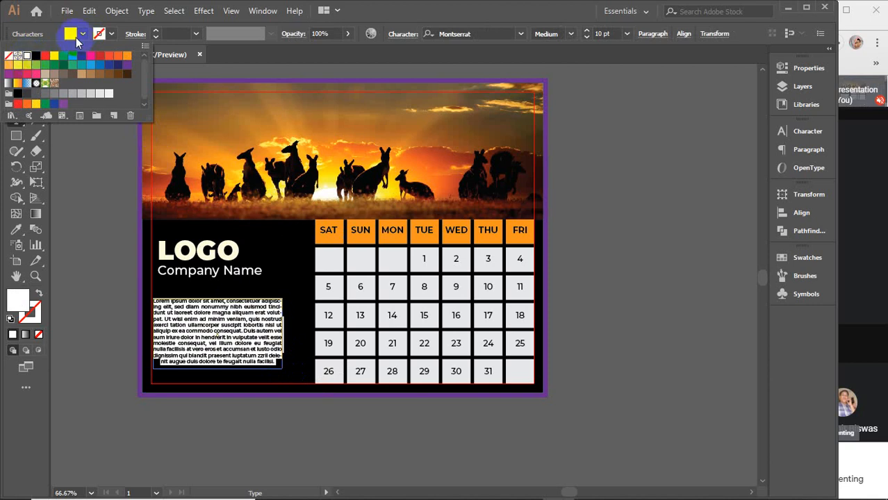
click(75, 36)
click(16, 74)
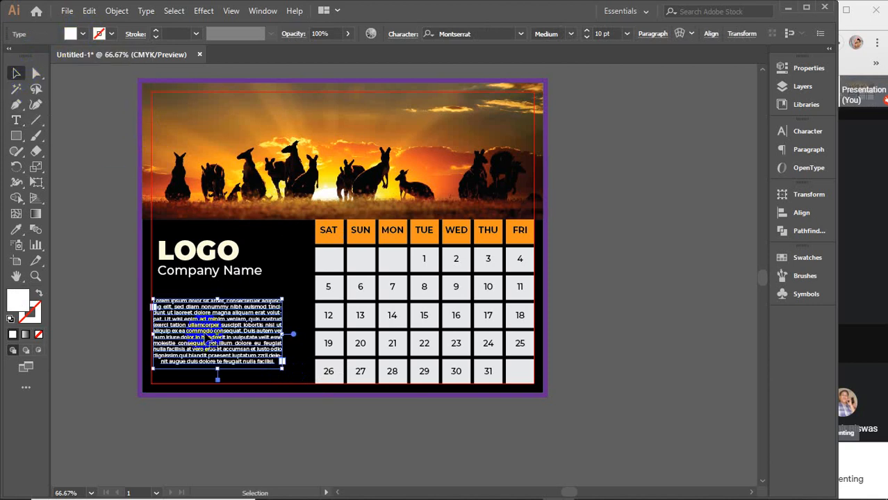
scroll(209, 335, up, 3)
drag(221, 294, 306, 266)
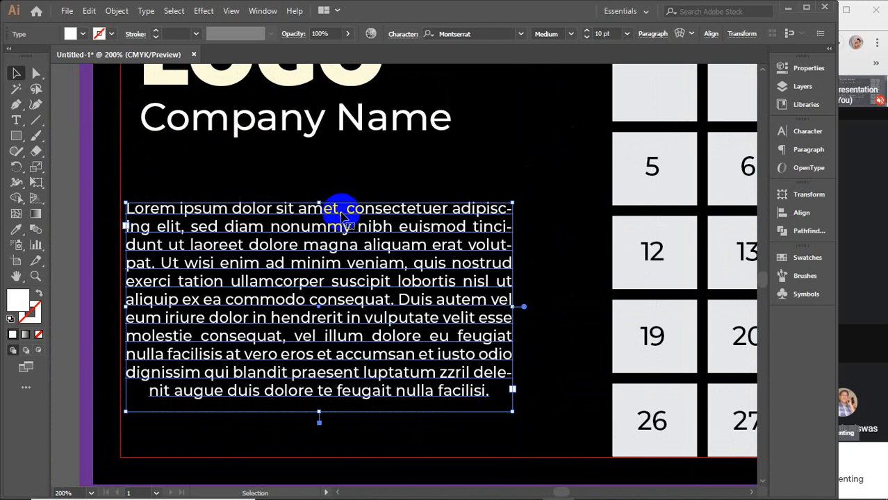
click(16, 120)
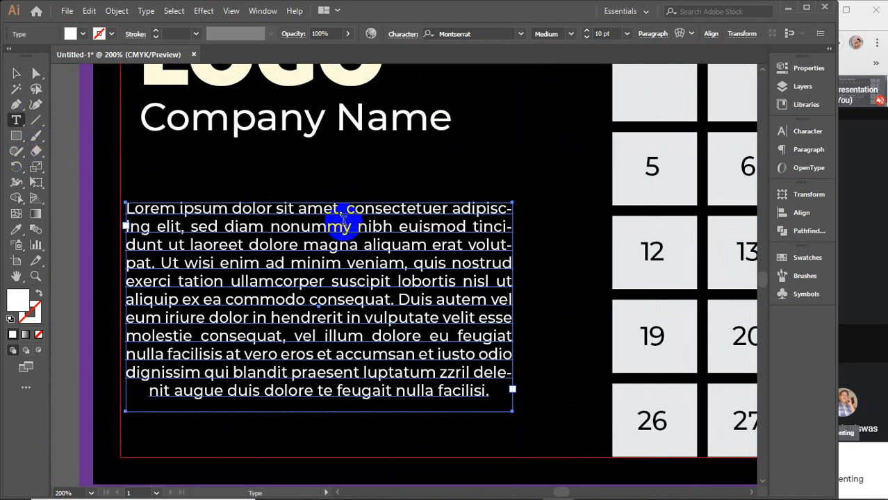
drag(341, 208, 377, 234)
key(ctrl+a)
text(+88012)
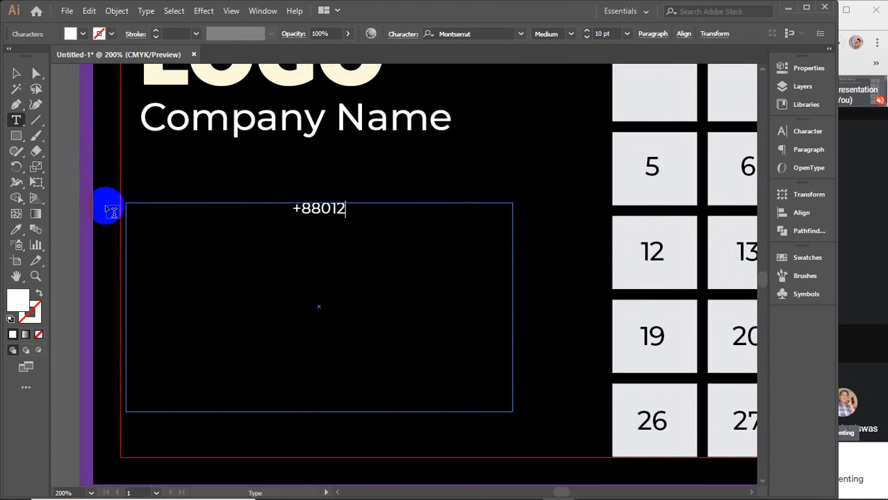
text(3456789)
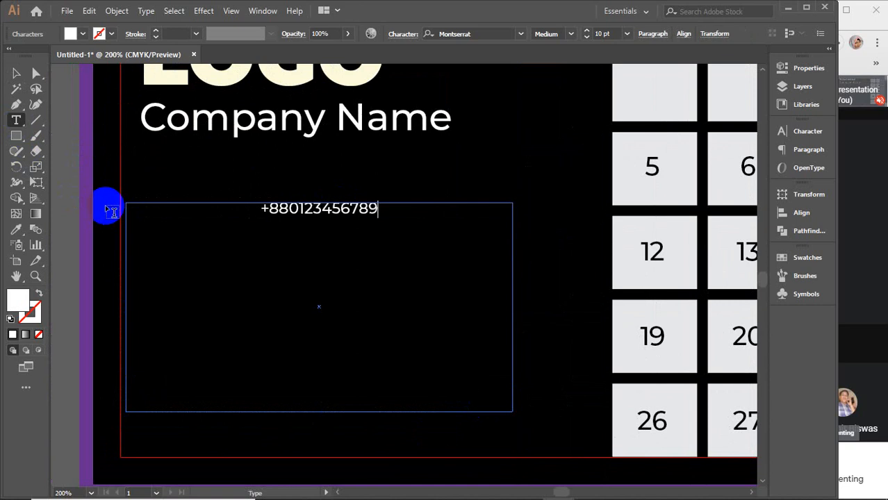
key(Return)
text(Www.webadd)
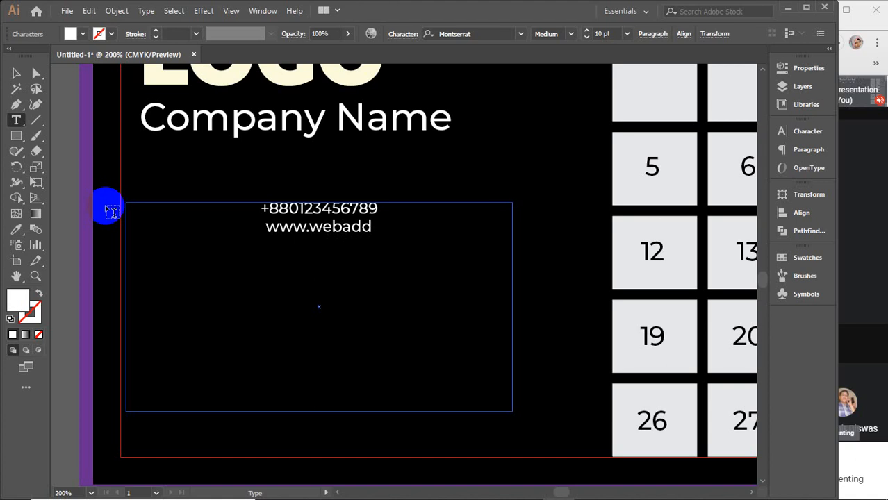
text(ress)
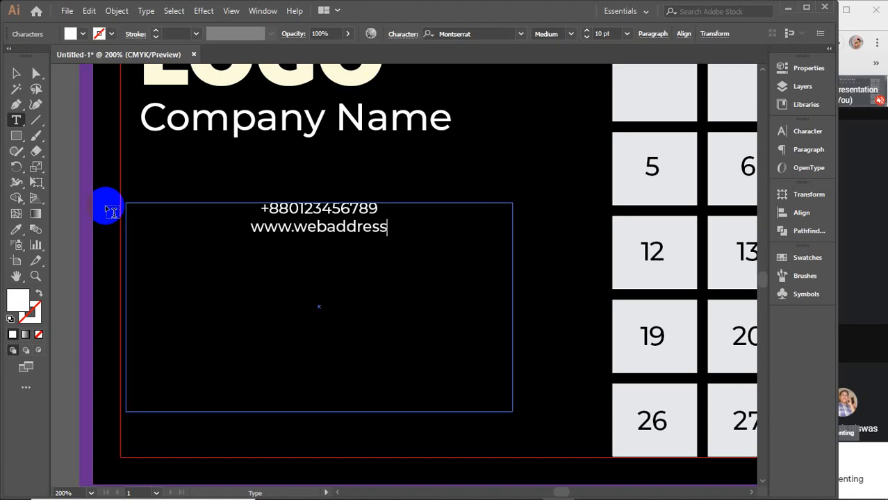
text(.c)
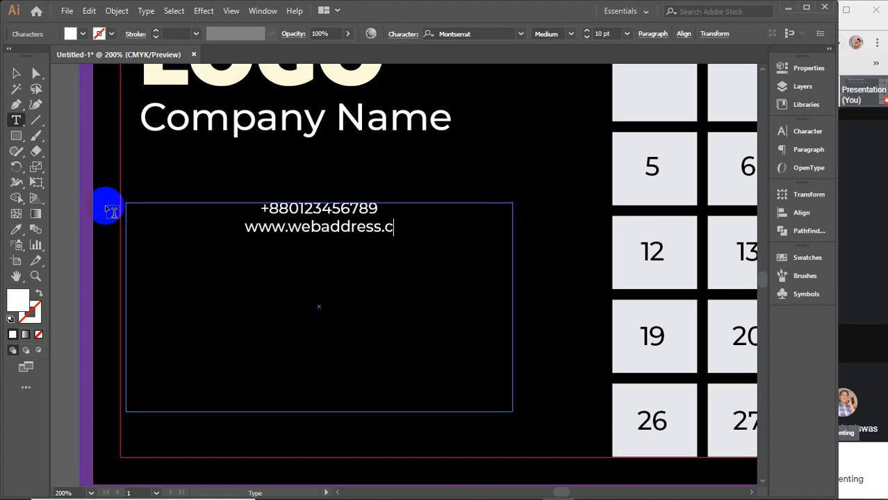
text(om)
Step: Add a sample email line and the line "local address, street, country" below the web address
key(Return)
text(emailid)
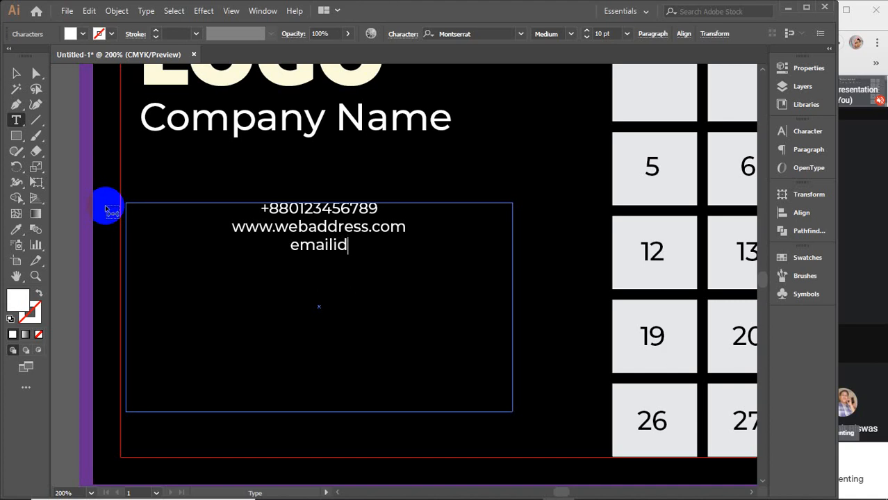
text(@g)
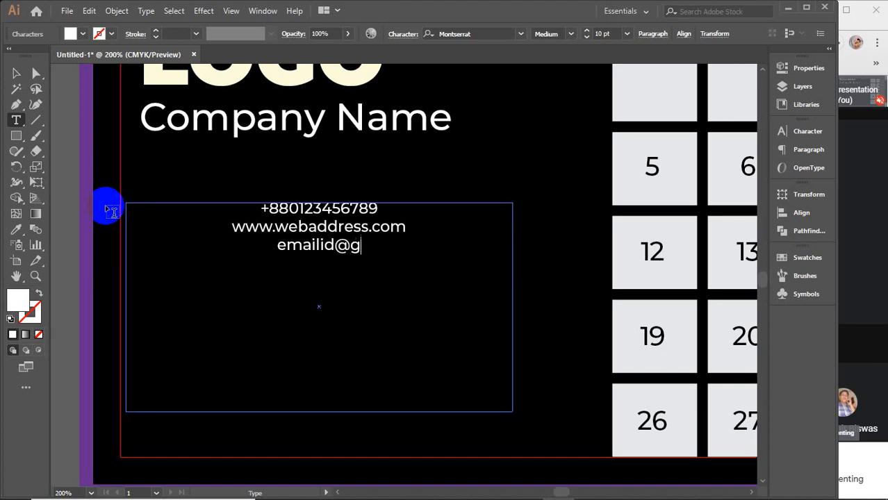
text(mail.com)
key(Return)
text(local address, street, country)
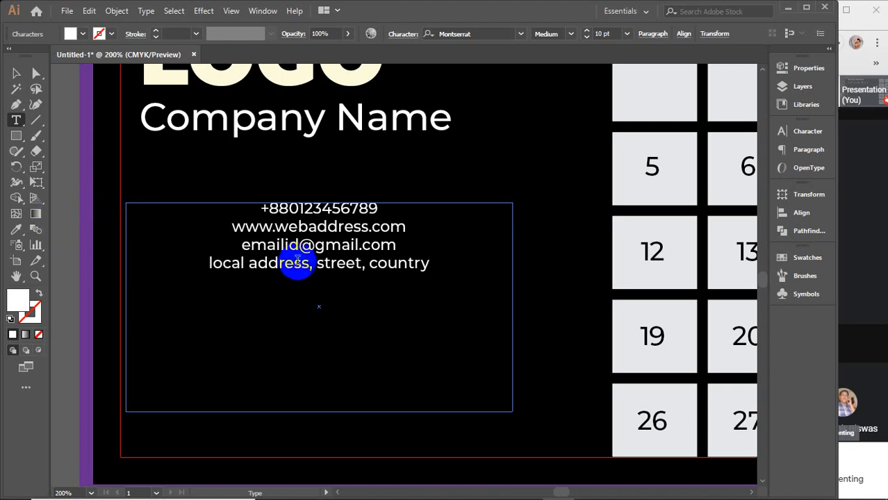
Step: Move the email line above the web address line in the contact text
drag(241, 245, 406, 244)
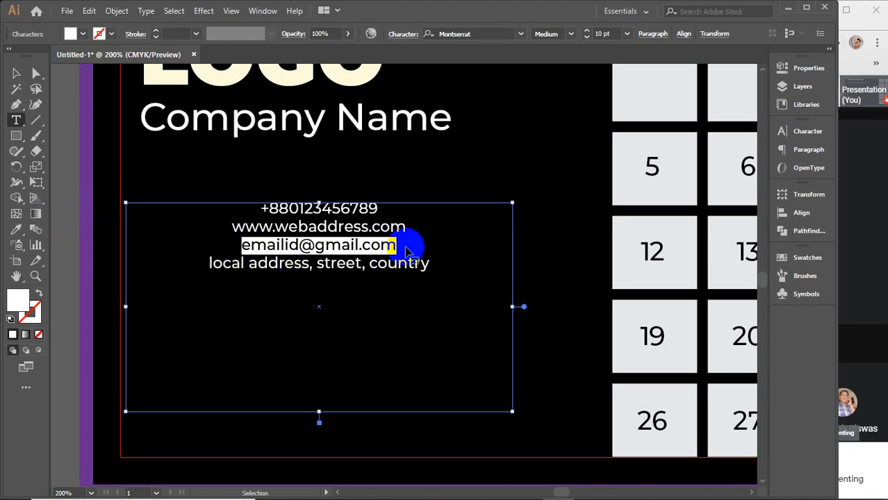
key(BackSpace)
key(BackSpace)
key(ctrl+z)
key(ctrl+z)
click(16, 73)
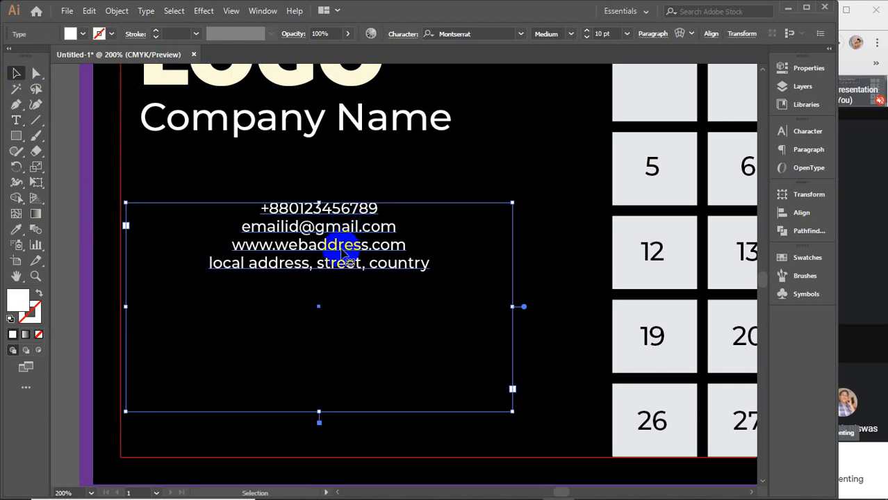
Step: Replace the contact details' area text box with point text containing the same four lines
click(15, 121)
click(262, 210)
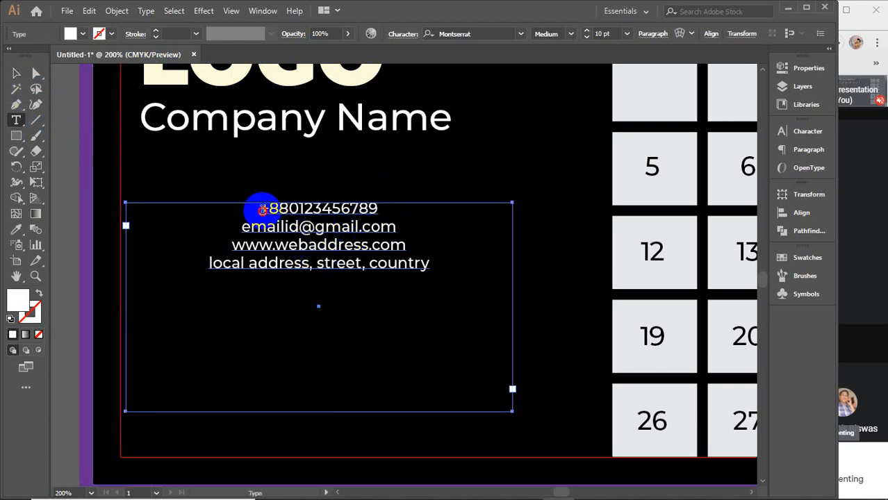
drag(262, 210, 429, 283)
key(ctrl+c)
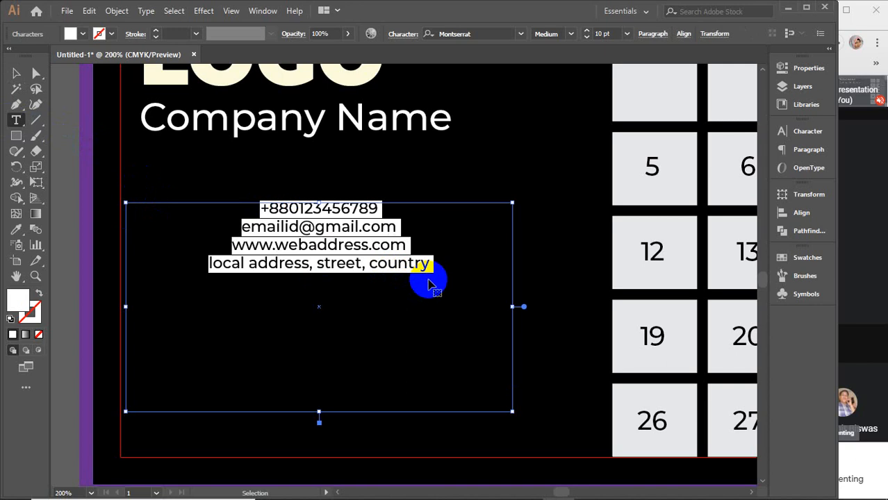
key(BackSpace)
click(11, 74)
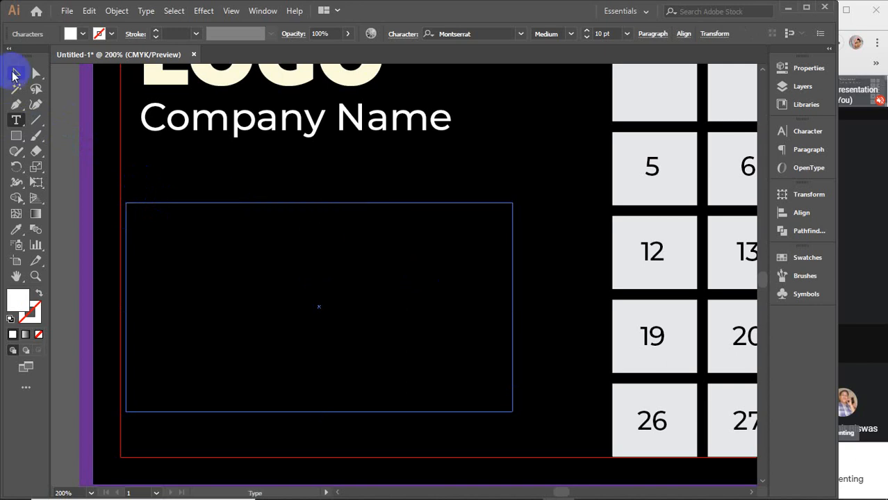
key(Delete)
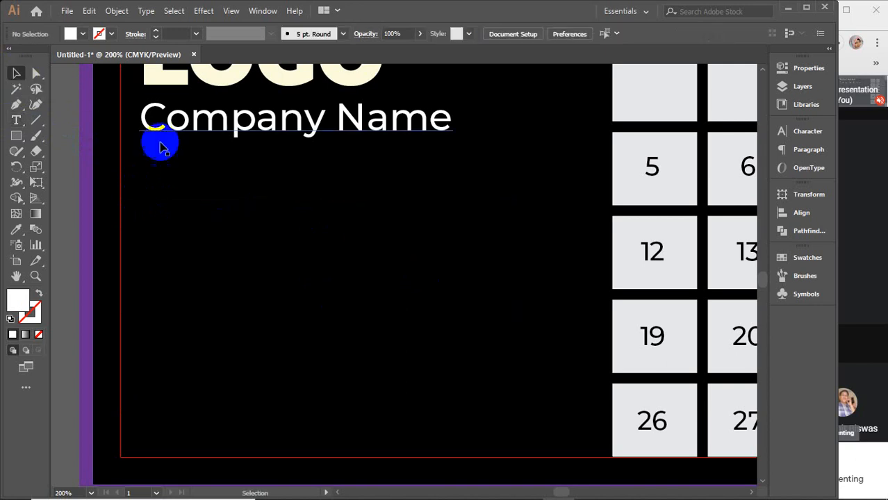
key(ctrl+v)
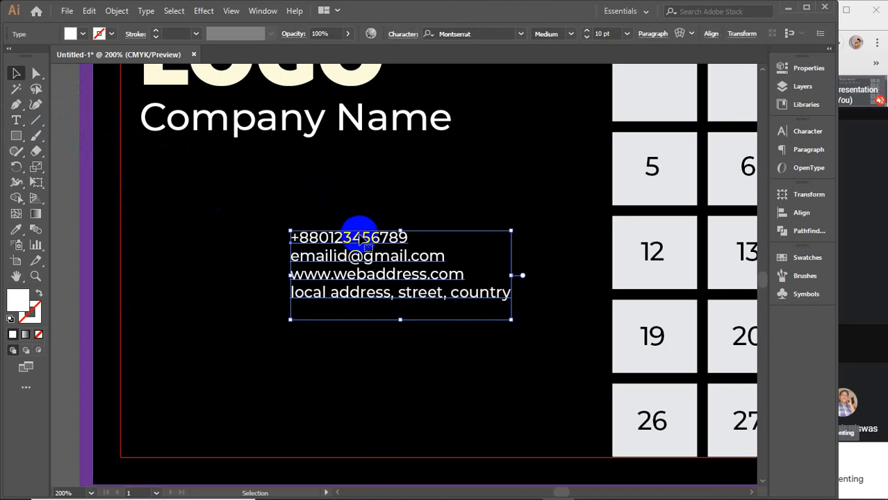
Step: Set the contact text to 15 pt and place it low in the black area, slightly inset from the left margin guide
drag(353, 236, 210, 353)
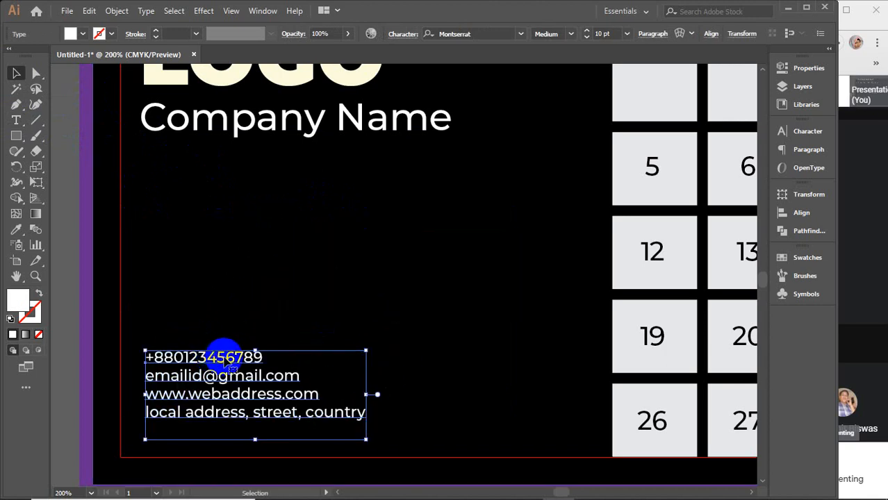
click(807, 132)
click(641, 179)
click(641, 179)
click(641, 179)
click(640, 179)
click(641, 179)
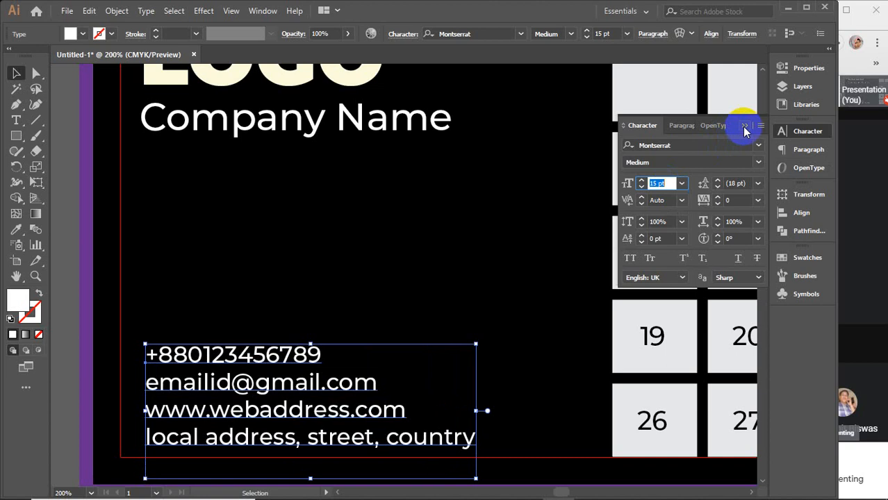
click(746, 125)
drag(189, 356, 227, 340)
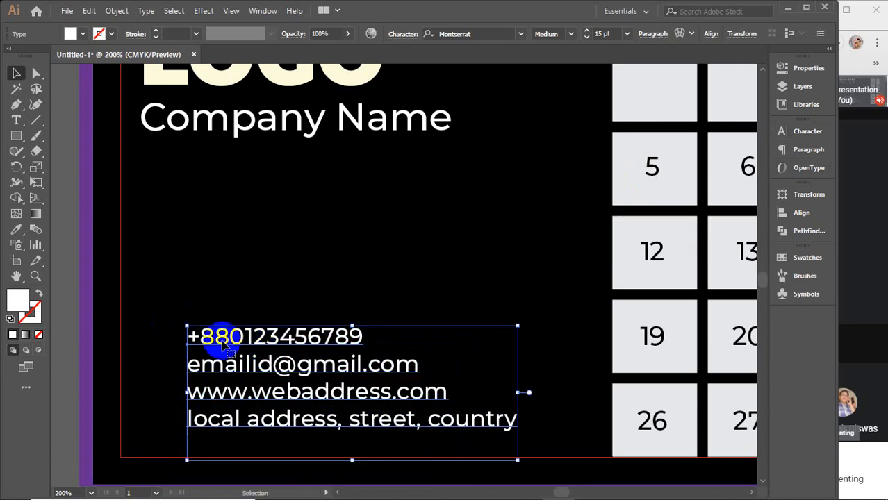
Step: Switch to the Chrome browser, open icofont.com and search its icons for "enve" and "glo"
key(alt+Tab)
click(486, 22)
text(icofont.com)
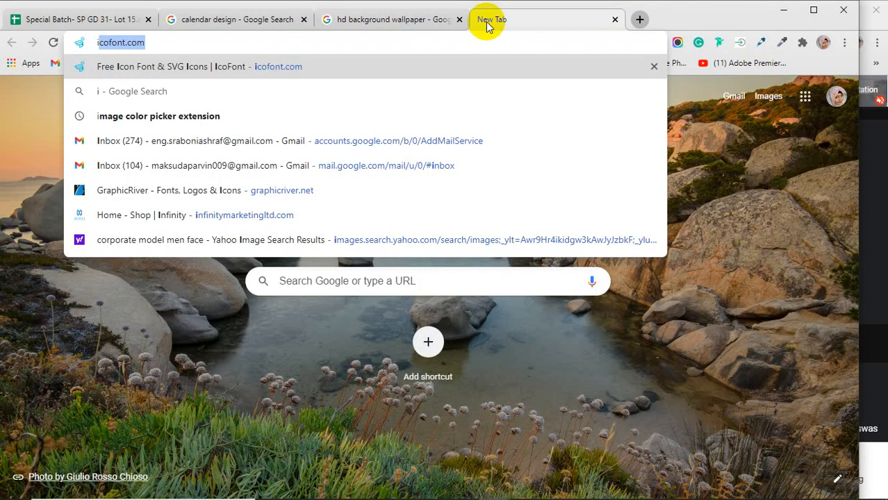
key(Return)
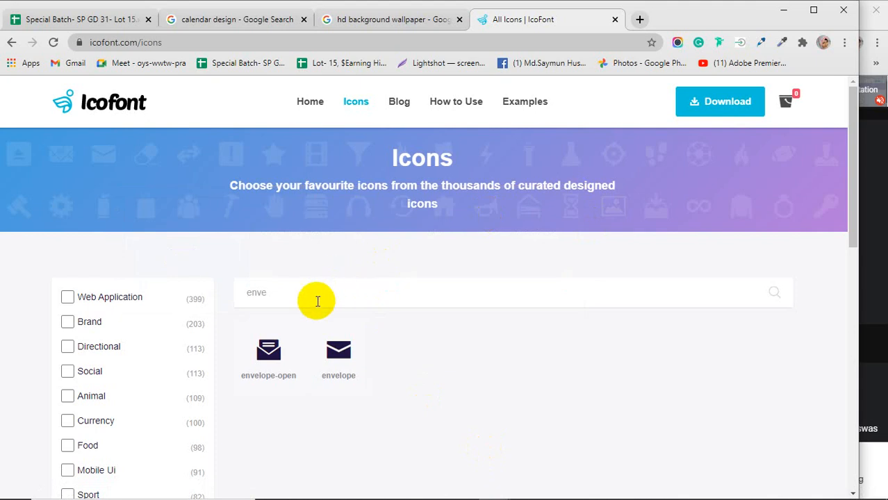
drag(316, 299, 208, 299)
text(glo)
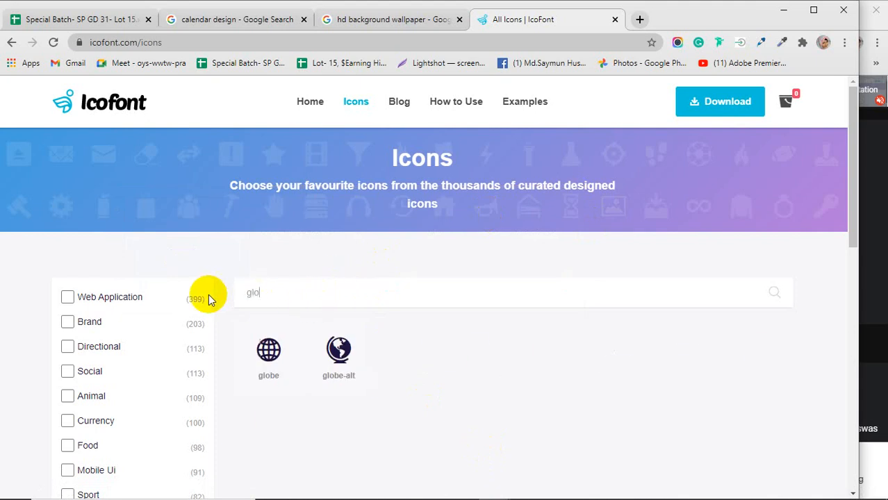
Step: Copy the globe icon from icofont.com and insert it before the web address line of the contact text in Illustrator
click(273, 351)
mouse_move(383, 498)
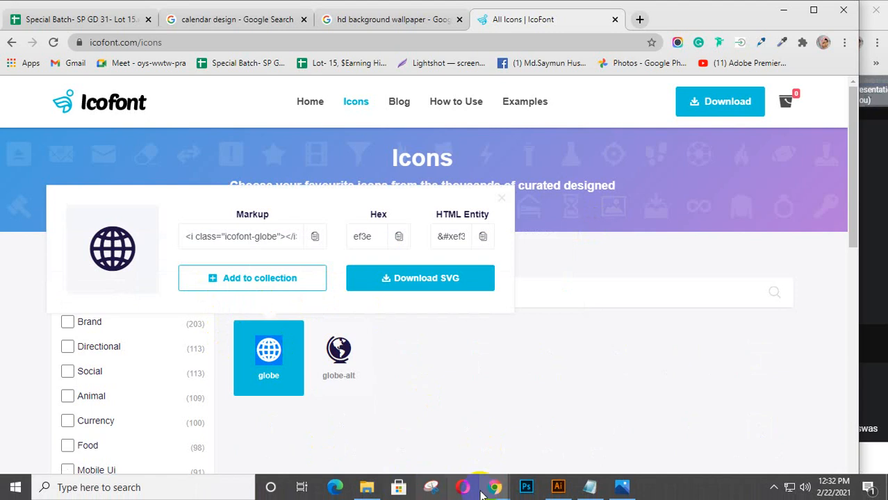
click(568, 490)
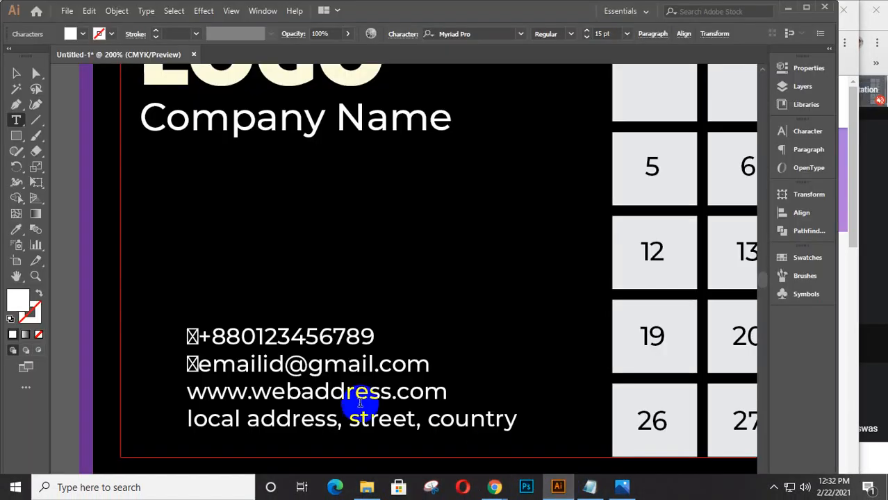
click(188, 393)
key(ctrl+v)
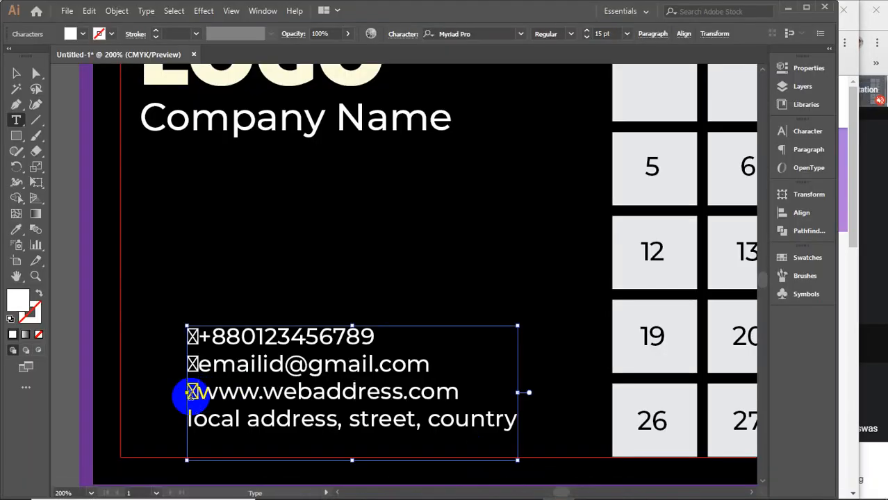
Step: Insert the copied location pin icon character before the local address line of the contact text
key(Escape)
click(187, 419)
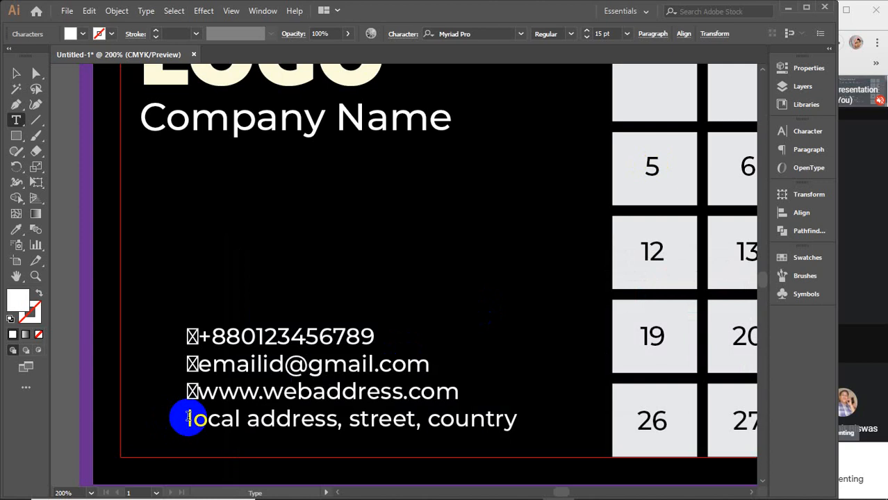
key(ctrl+v)
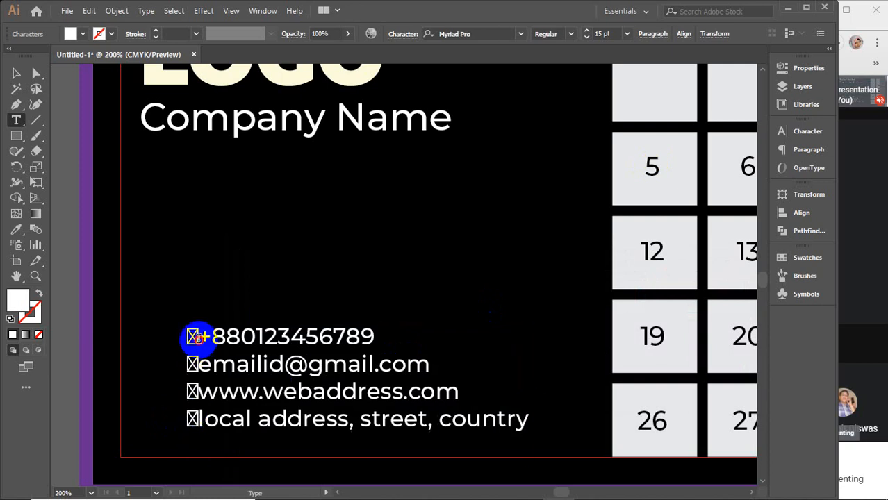
Step: Apply the icofont font to the icon characters at the start of the contact lines
drag(198, 337, 185, 337)
click(806, 131)
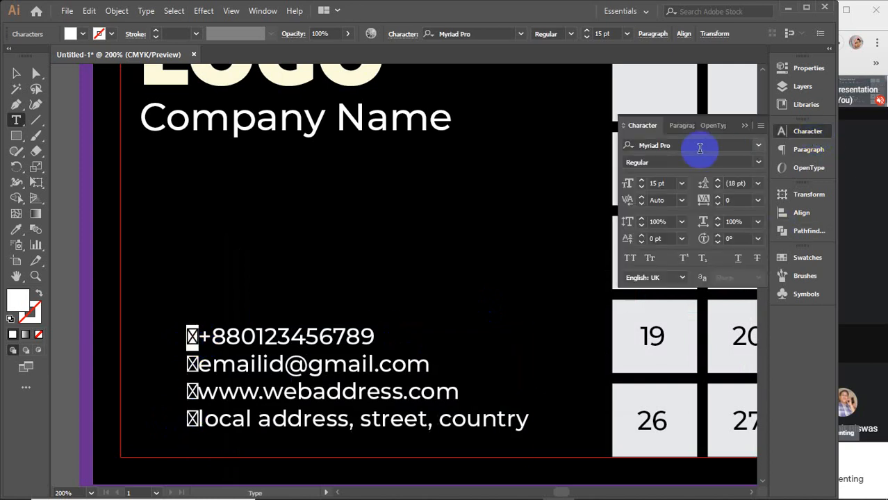
click(686, 146)
text(icofont)
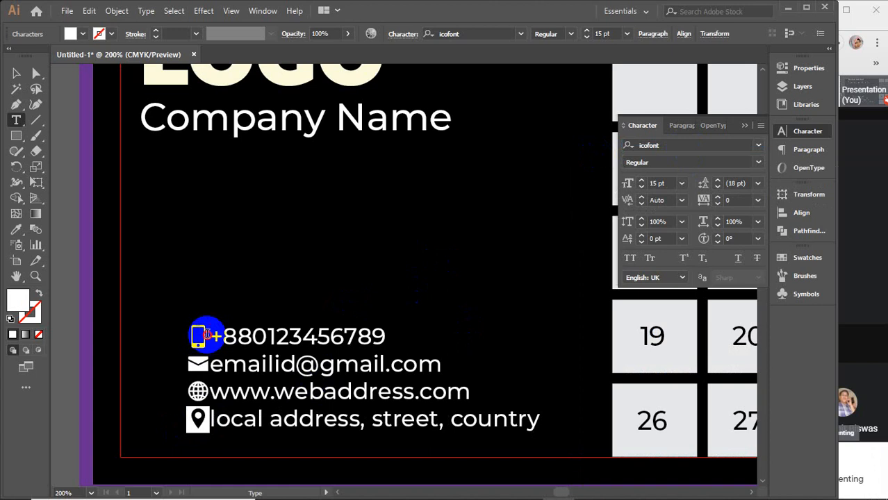
Step: Add a tab space between the icon and the text on each of the four contact lines
click(209, 337)
key(Tab)
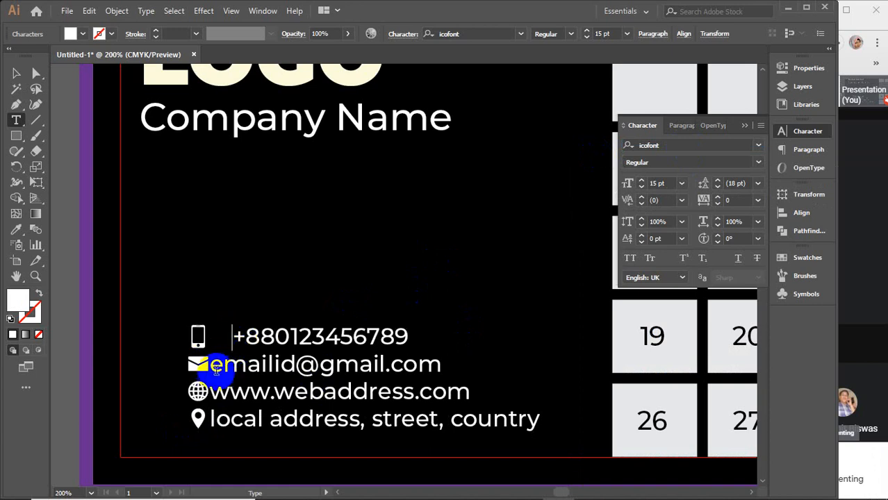
click(212, 365)
key(Tab)
click(211, 392)
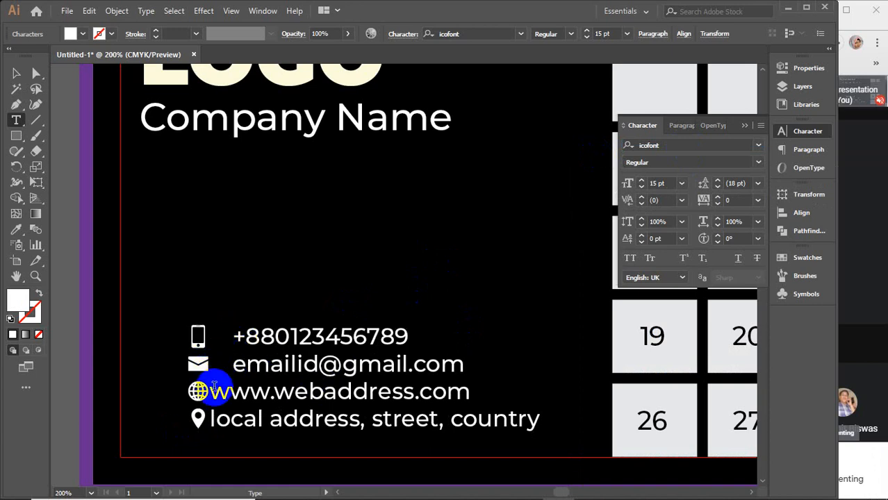
key(Tab)
click(212, 417)
key(Tab)
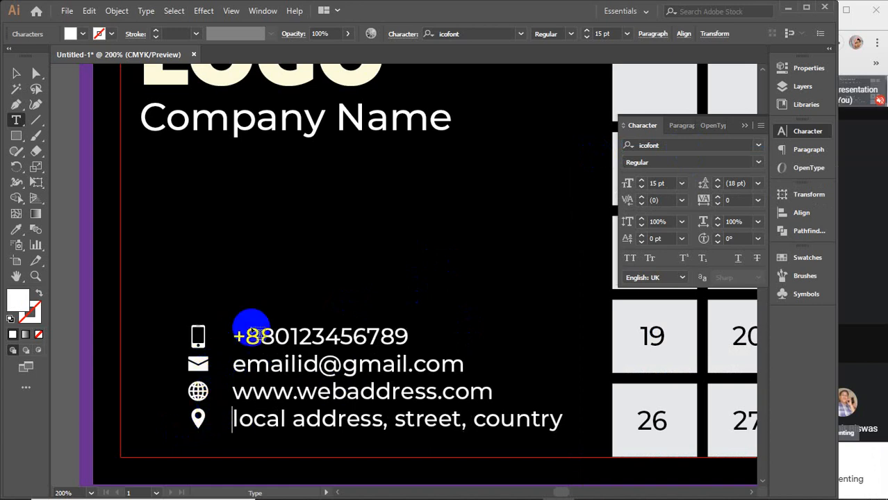
Step: Draw a rectangle in the lower-left corner of the black area and fill it with pale yellow sampled from the header photo
drag(187, 308, 419, 408)
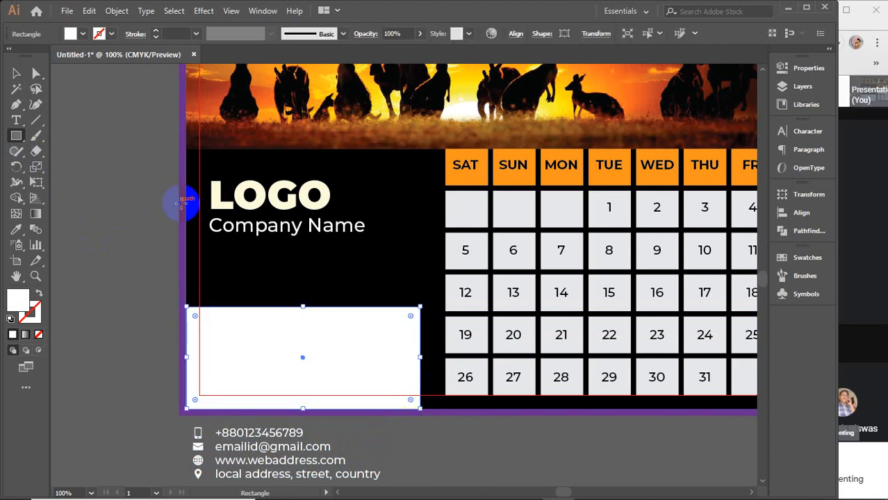
key(i)
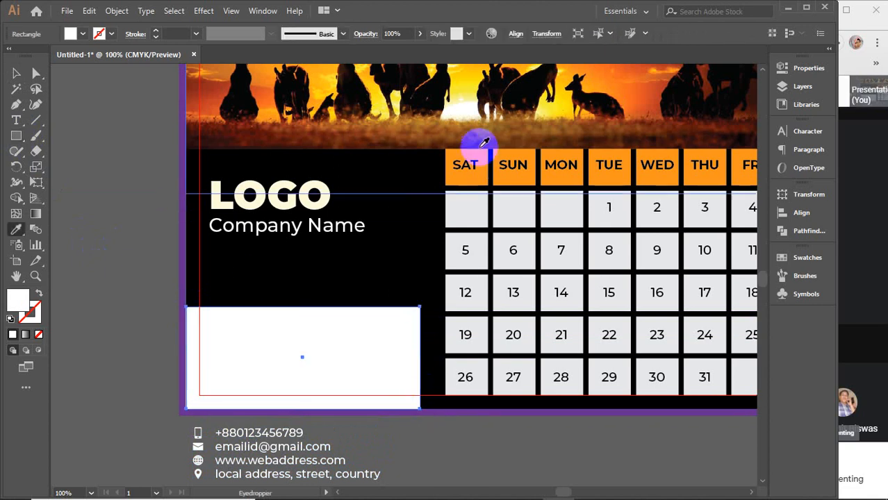
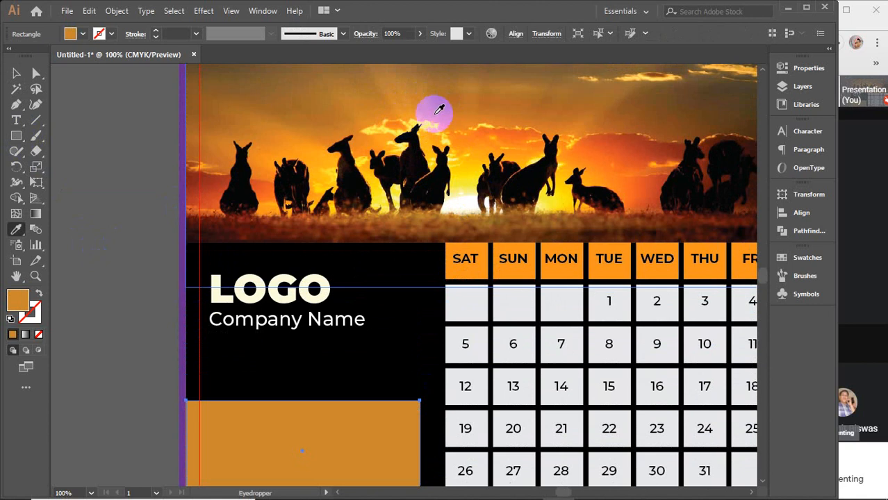
click(416, 113)
scroll(421, 111, down, 1)
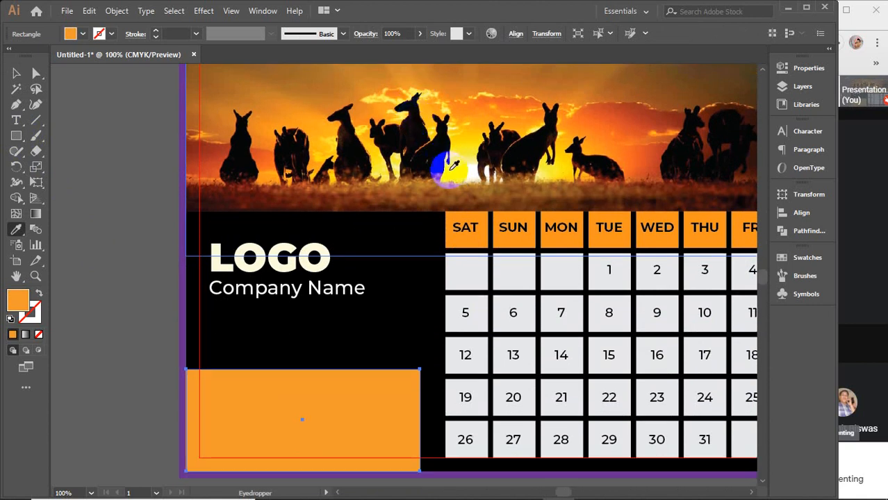
click(521, 178)
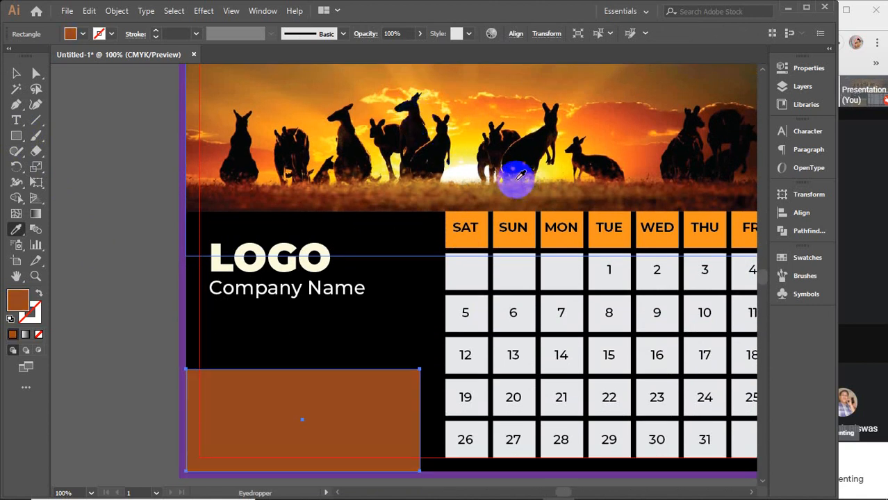
click(528, 176)
click(545, 174)
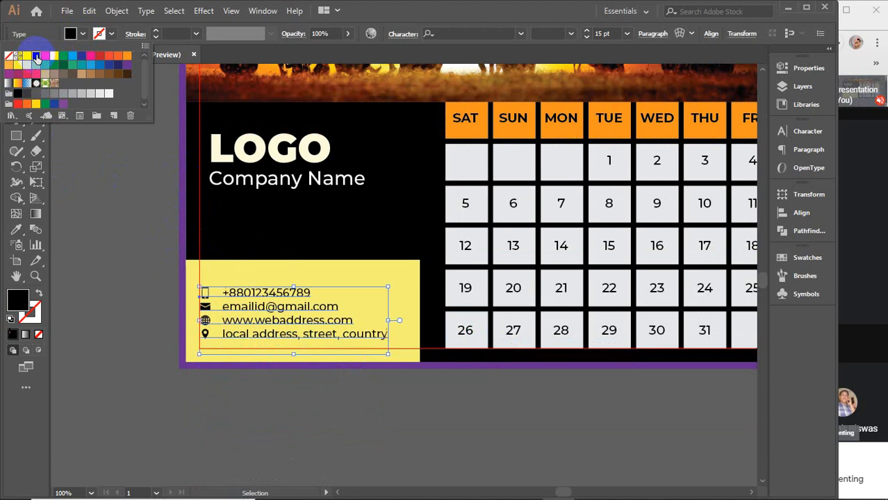
Step: Give the wording of the contact lines a heavier font style and inset the text block further inside the yellow rectangle
click(814, 136)
click(823, 134)
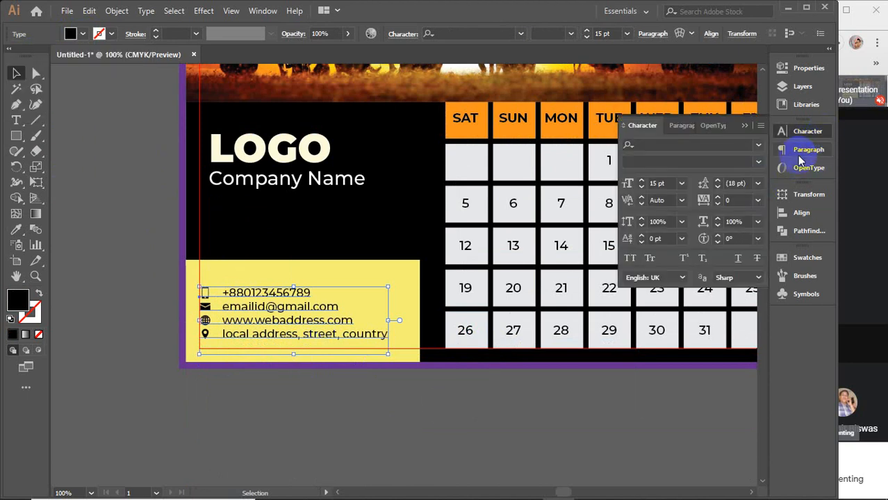
click(747, 160)
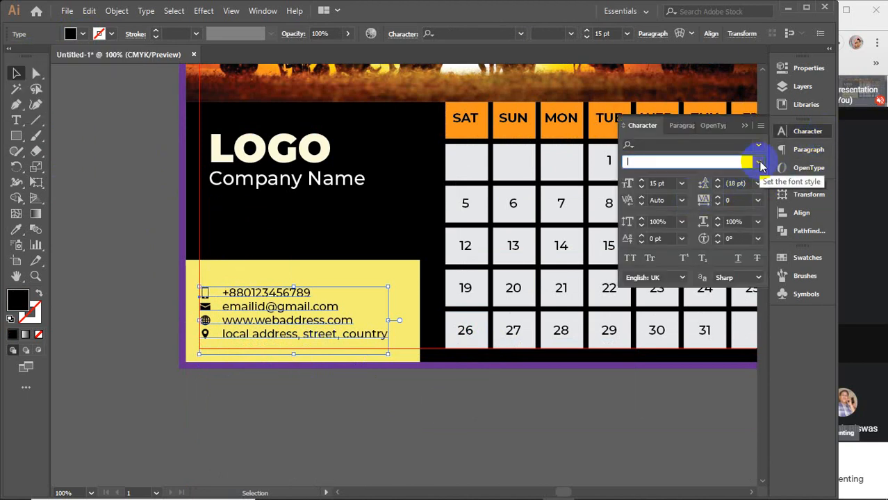
click(16, 119)
click(223, 292)
drag(215, 291, 349, 292)
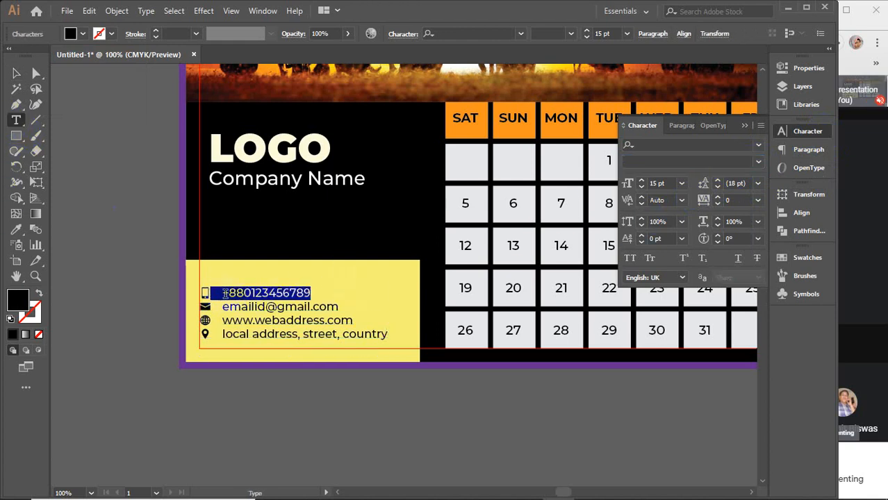
drag(224, 292, 281, 293)
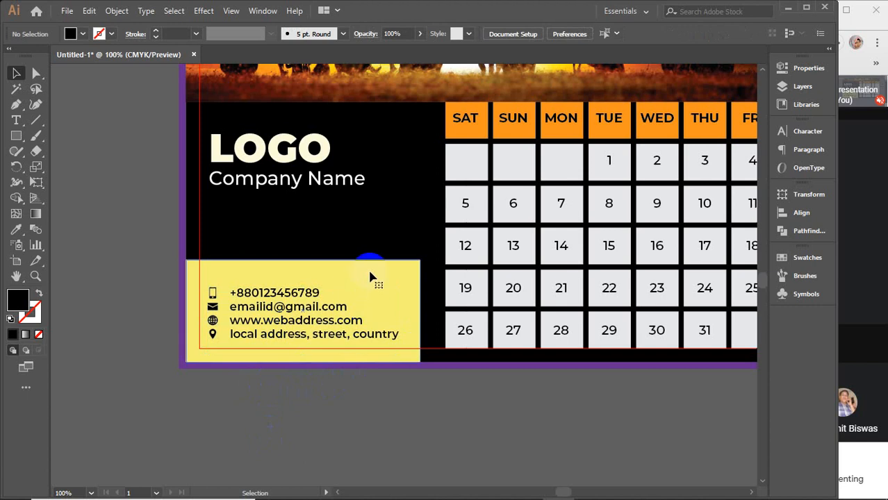
Step: Round the upper-right corner of the yellow rectangle into a large quarter-circle curve
click(371, 274)
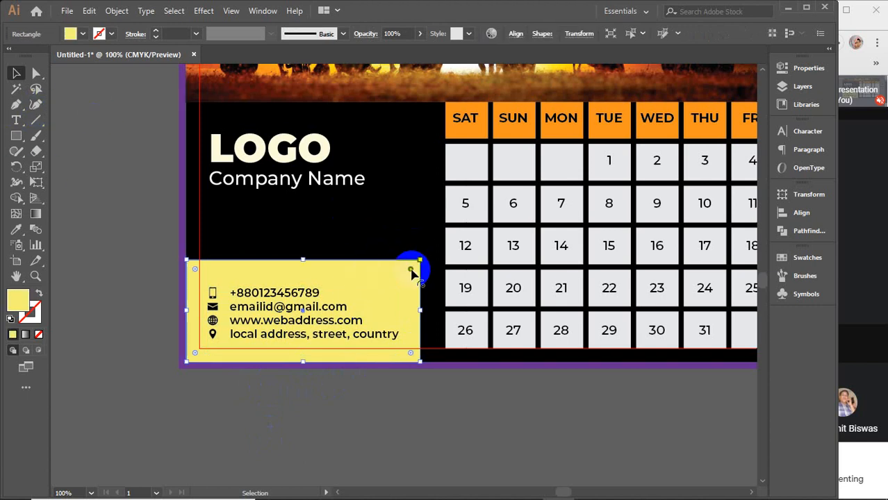
drag(410, 270, 360, 287)
key(a)
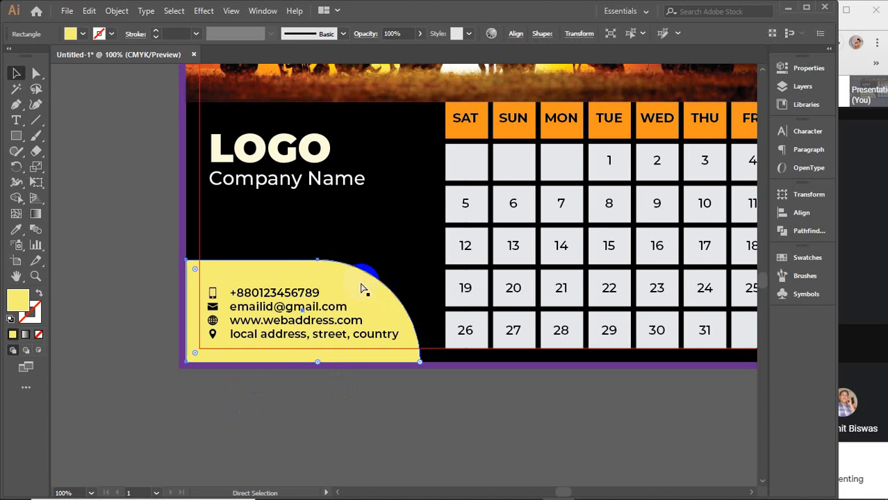
Step: Enlarge the copy of the curved panel behind the original to about 4.39 by 1.92 in, leaving a thin rim
key(v)
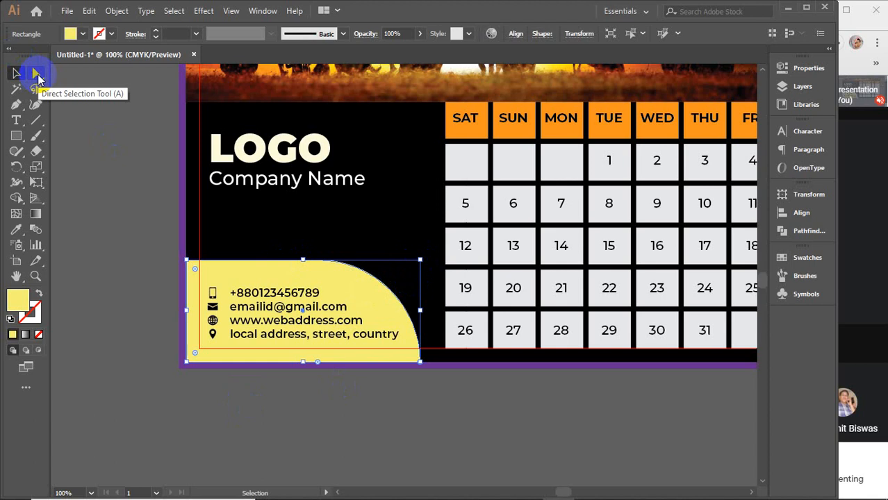
drag(419, 260, 427, 249)
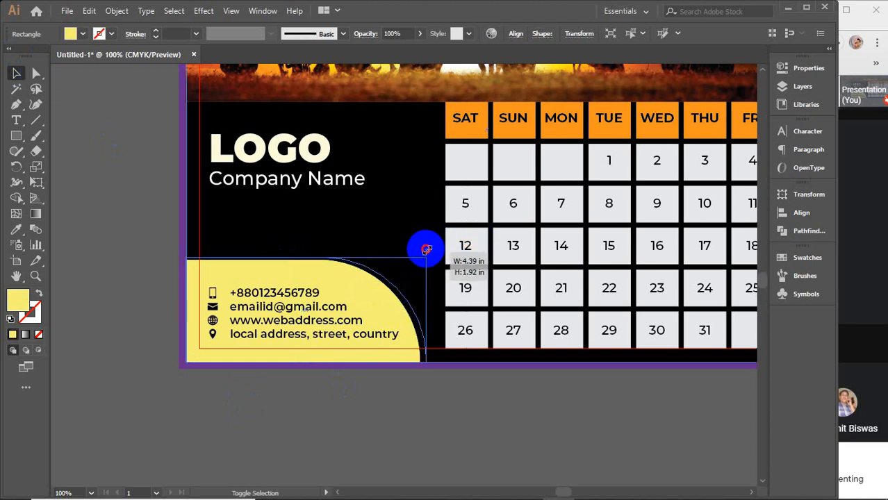
drag(427, 249, 424, 248)
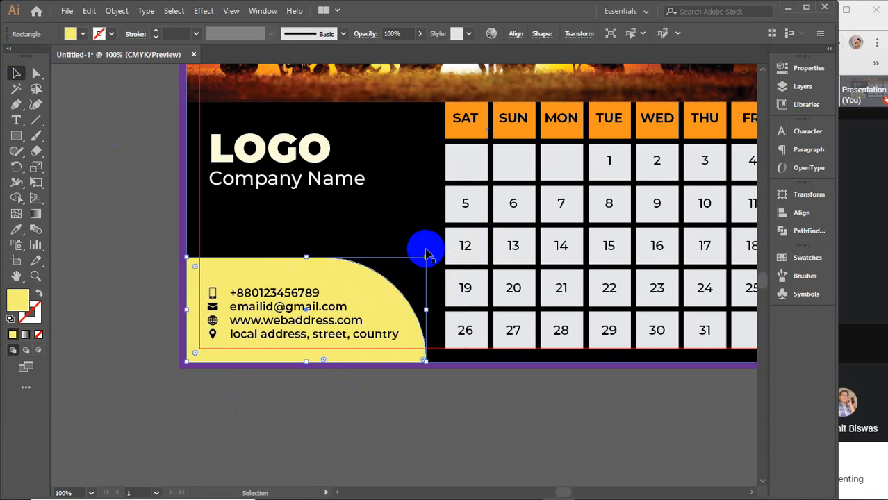
Step: Try filling the rear curved panel with yellow and brown tones sampled from the lower part of the header photo
scroll(426, 250, up, 5)
key(i)
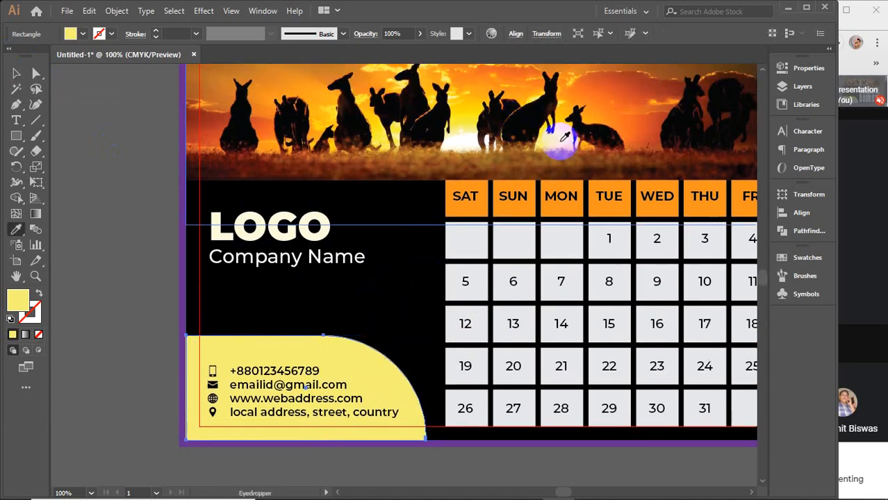
click(558, 140)
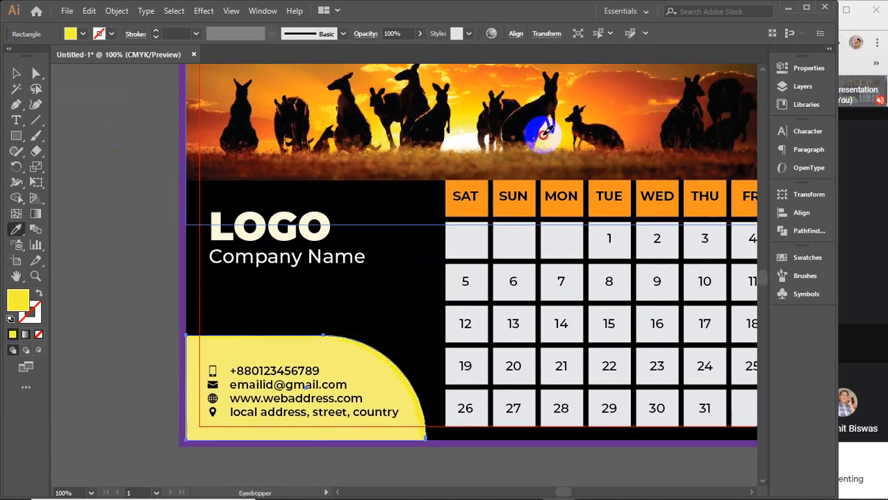
click(549, 144)
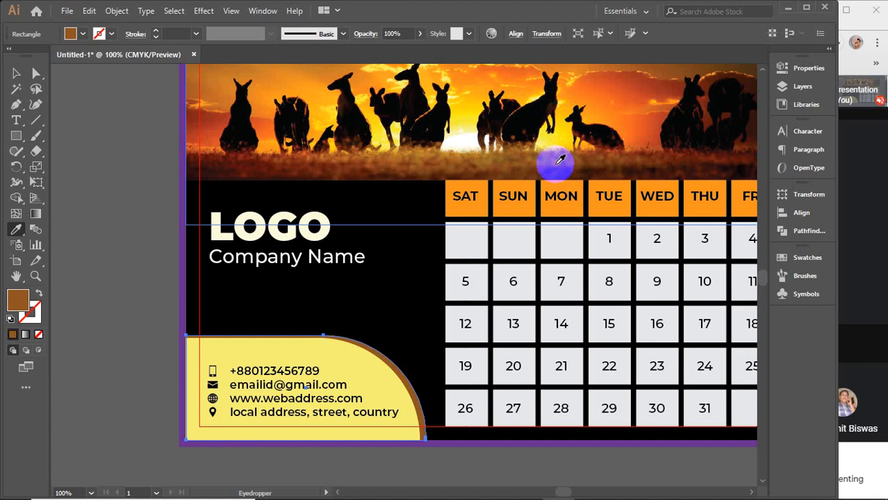
click(554, 164)
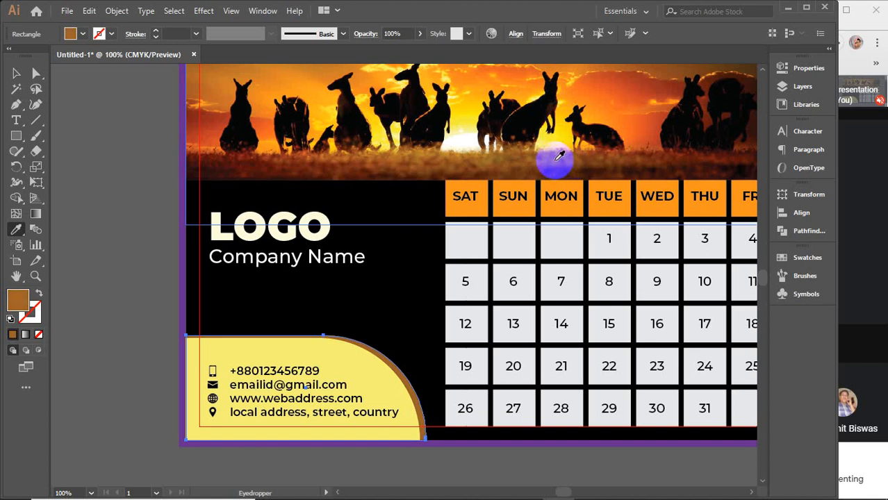
click(552, 157)
click(553, 151)
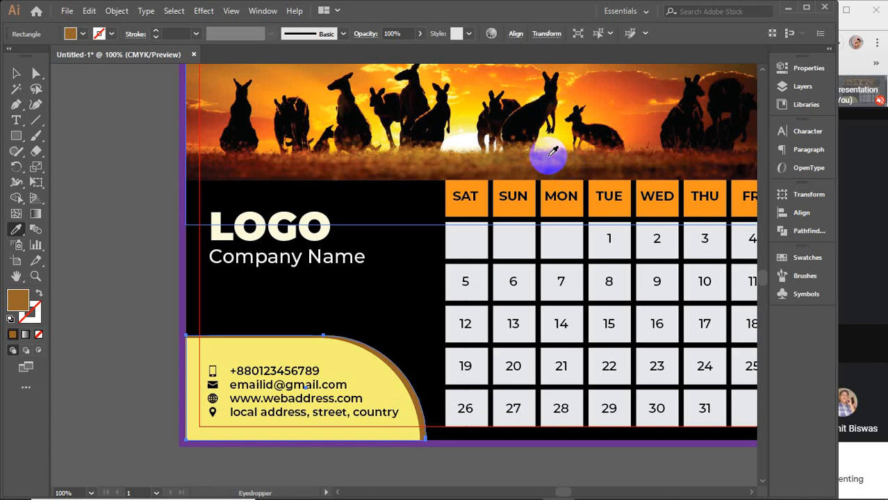
double_click(21, 298)
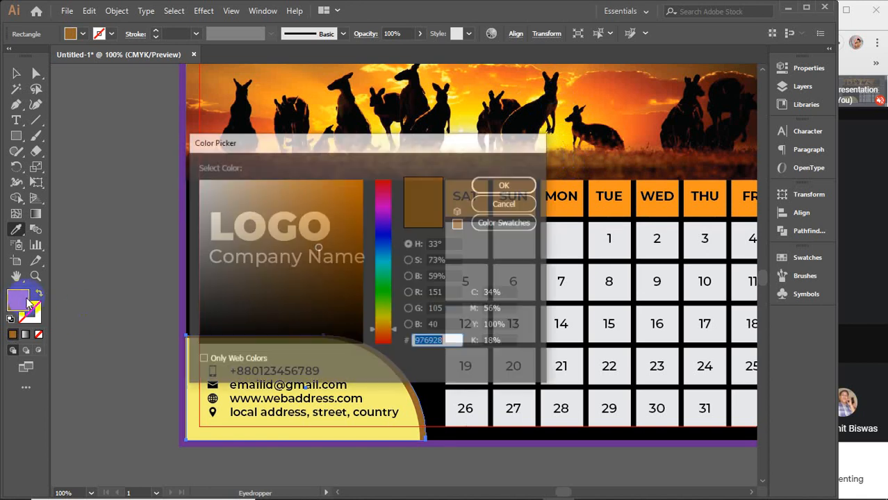
drag(337, 228, 326, 216)
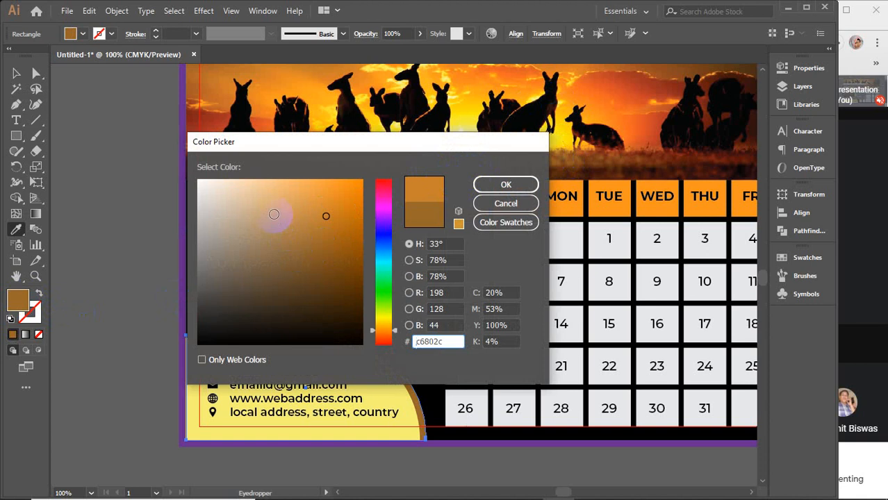
click(483, 203)
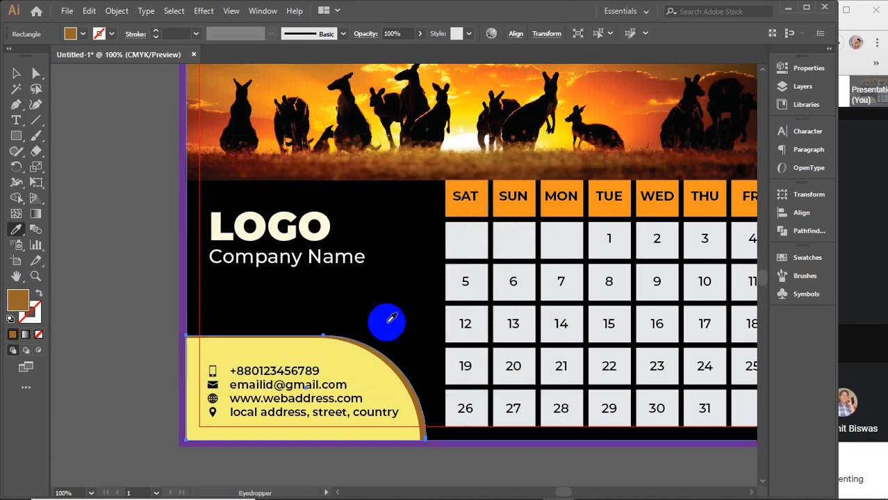
Step: Try filling the rear curved panel with a darker yellow, e8d949, based on the front panel's yellow
click(363, 360)
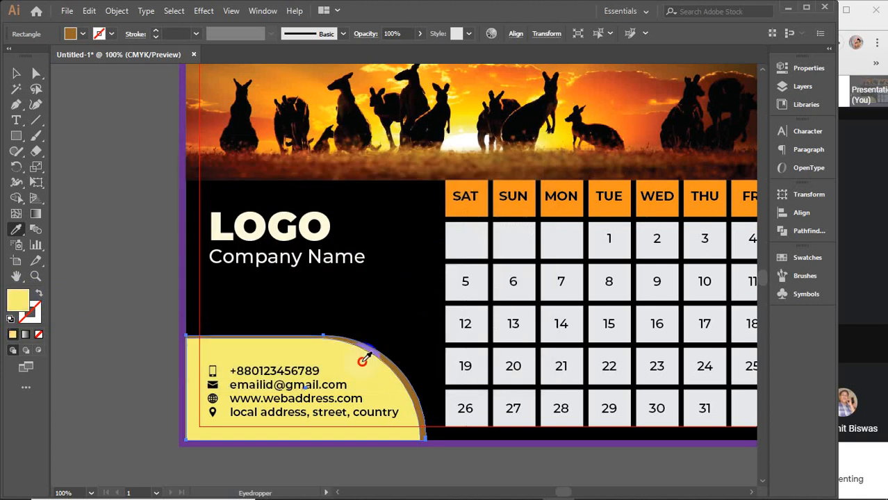
double_click(19, 307)
click(297, 199)
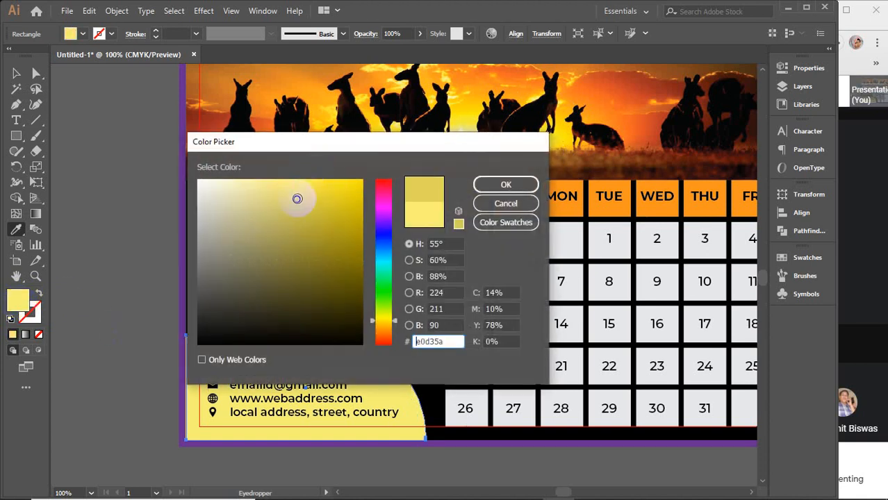
click(311, 194)
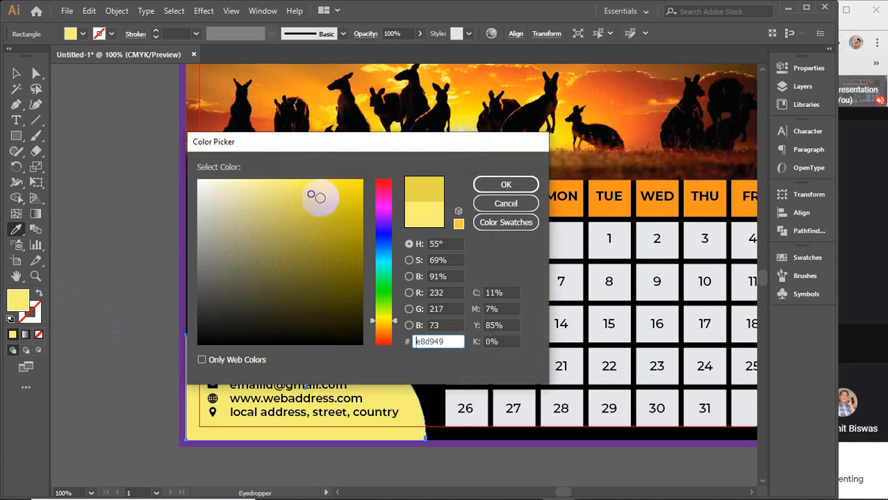
click(506, 184)
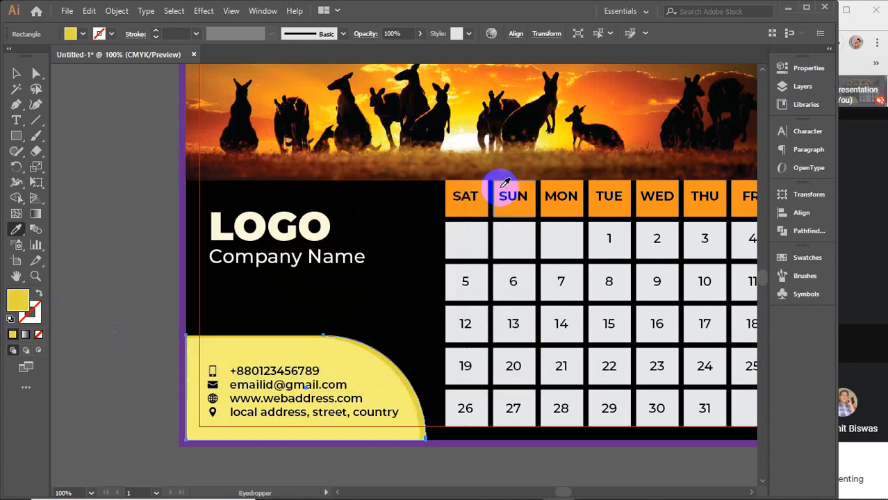
Step: Color the rims behind the yellow contact panel with orange and a deeper orange-red sampled from the header photo's sunset sky
click(467, 122)
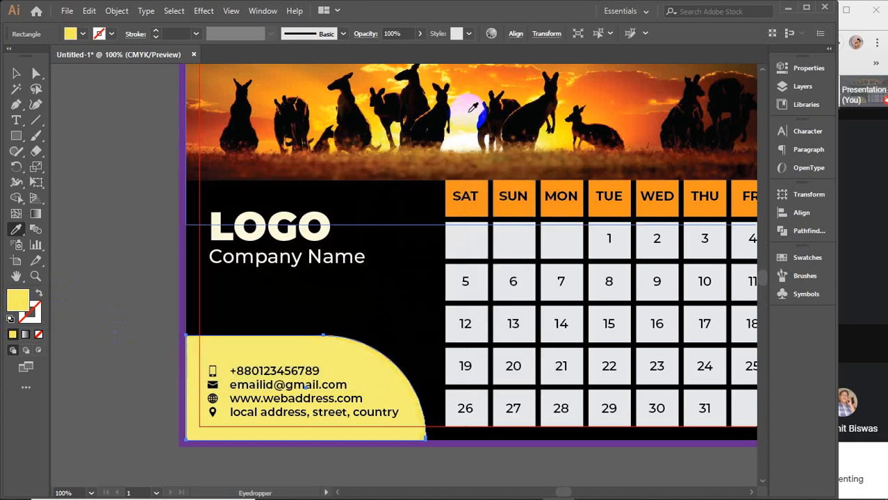
scroll(476, 115, up, 2)
click(482, 127)
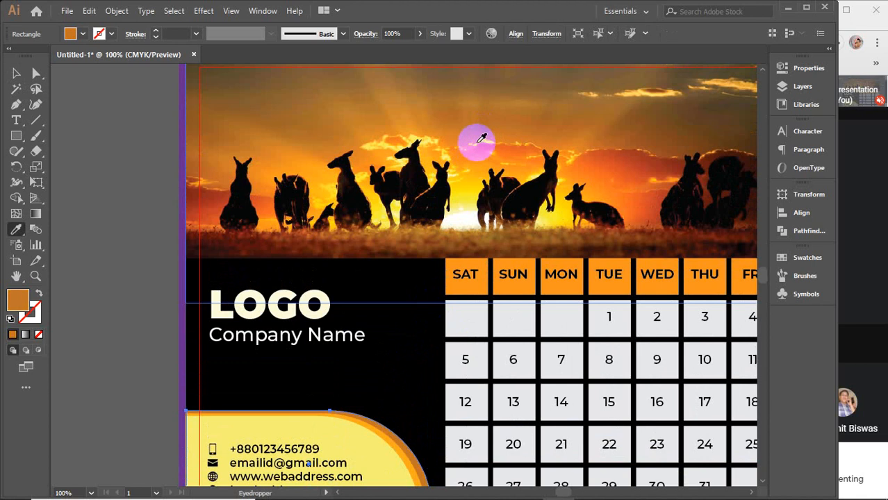
click(479, 141)
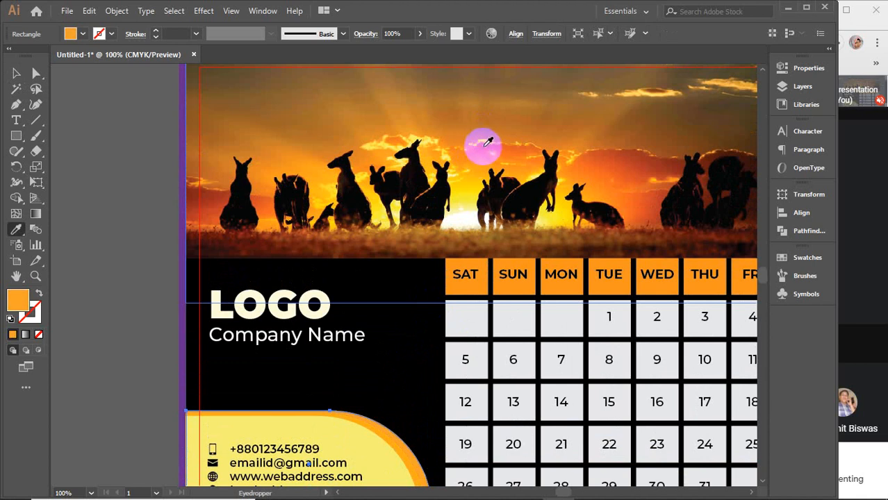
click(603, 174)
click(608, 166)
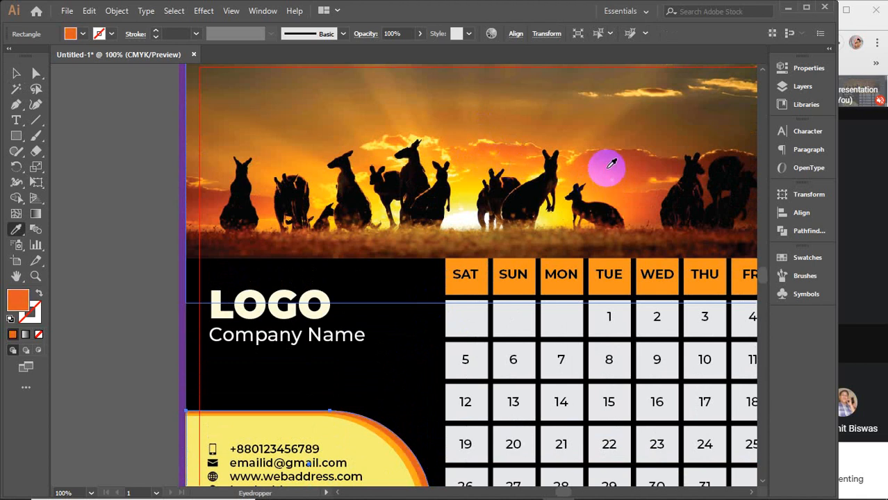
click(610, 167)
click(613, 167)
click(612, 168)
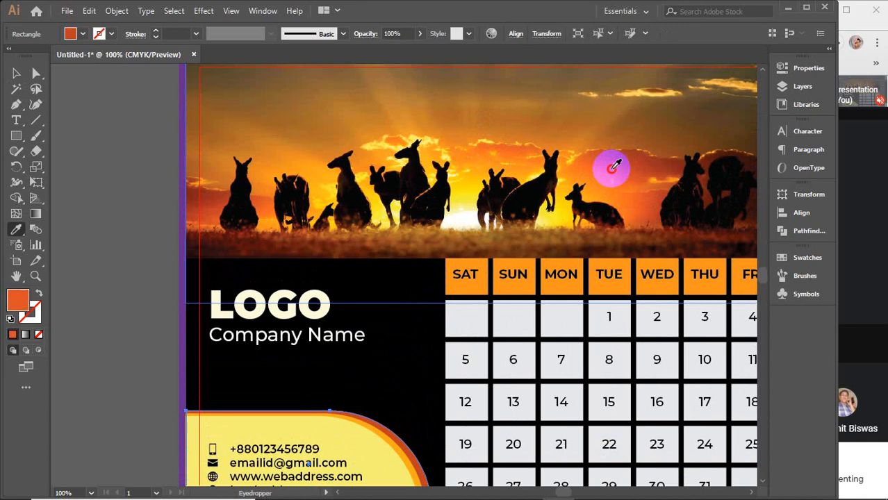
key(v)
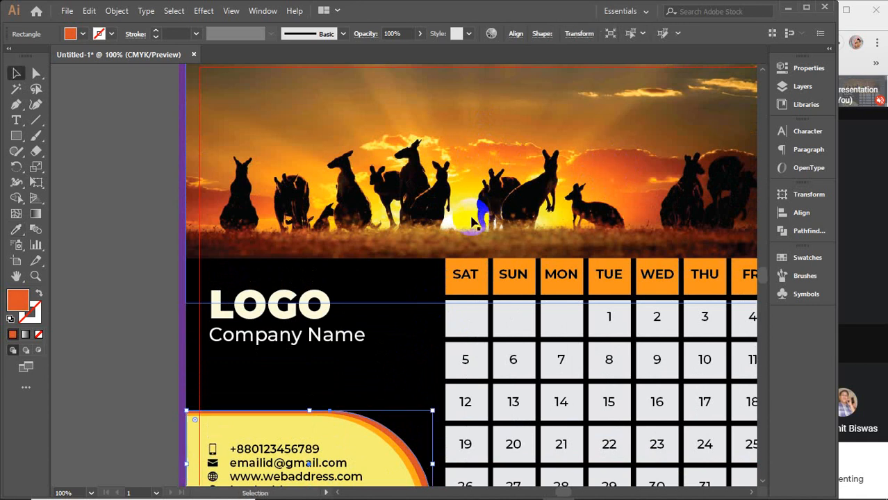
click(149, 294)
Step: Move the company name and the LOGO text slightly lower in the black area above the contact panel
scroll(147, 291, down, 3)
scroll(147, 290, up, 1)
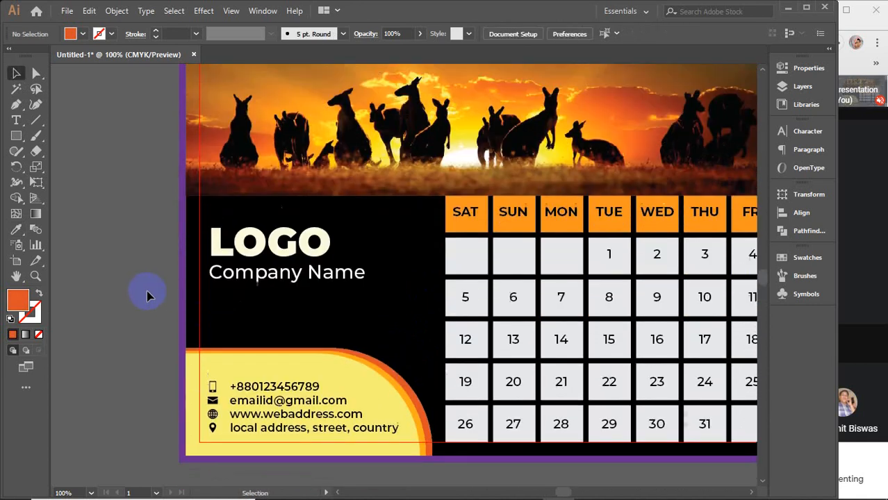
scroll(149, 294, down, 1)
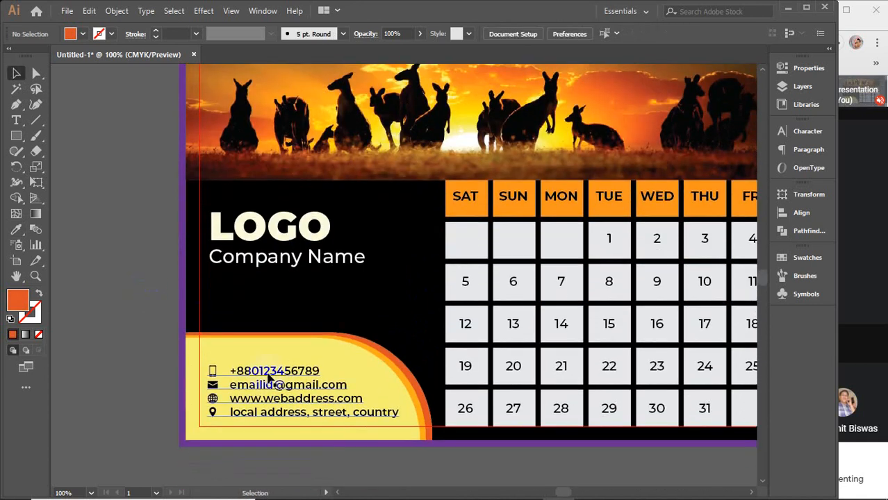
click(248, 259)
drag(243, 261, 243, 278)
drag(234, 228, 241, 248)
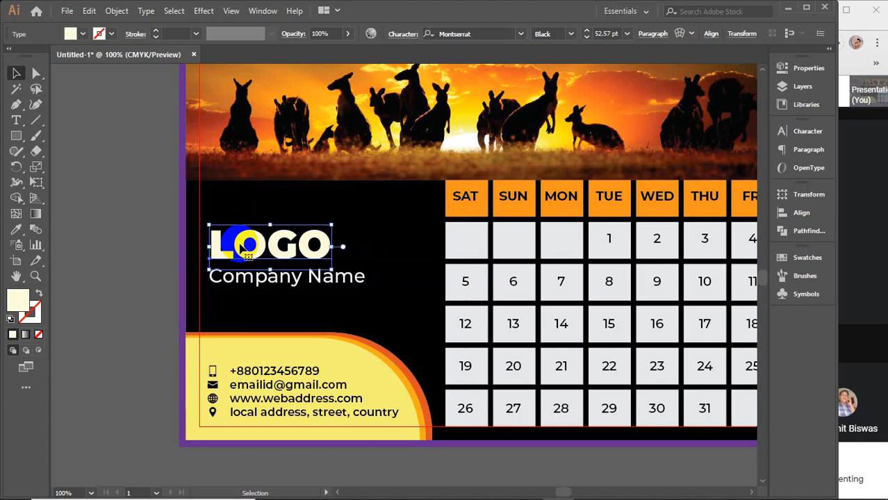
click(125, 285)
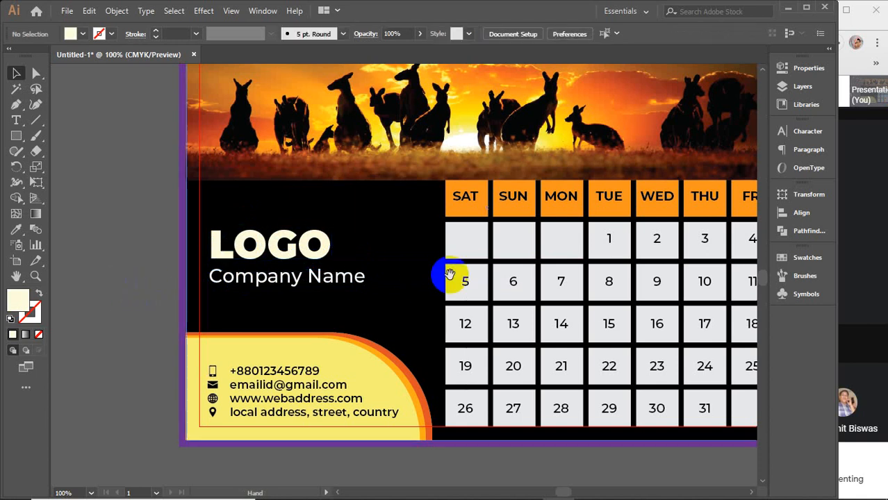
Step: Recolor the seven weekday header cells of the date table with the yellow of the contact panel
drag(446, 277, 289, 273)
double_click(393, 207)
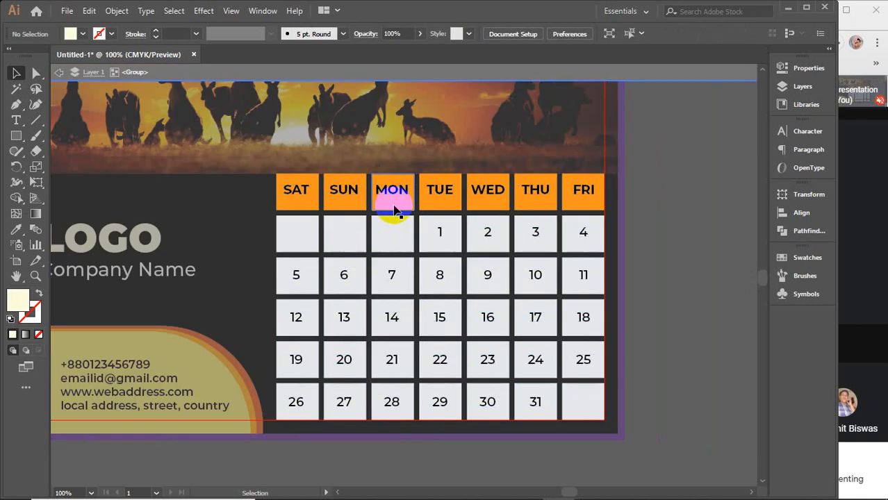
double_click(394, 205)
drag(228, 187, 610, 193)
key(i)
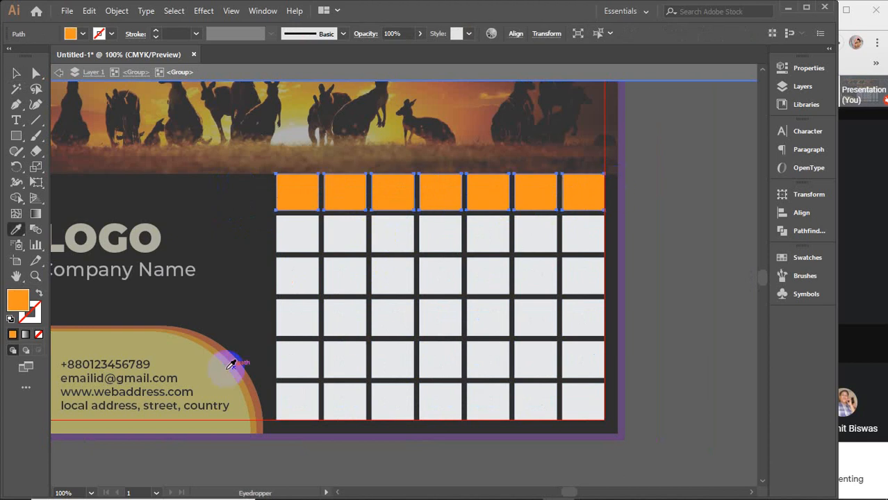
click(198, 359)
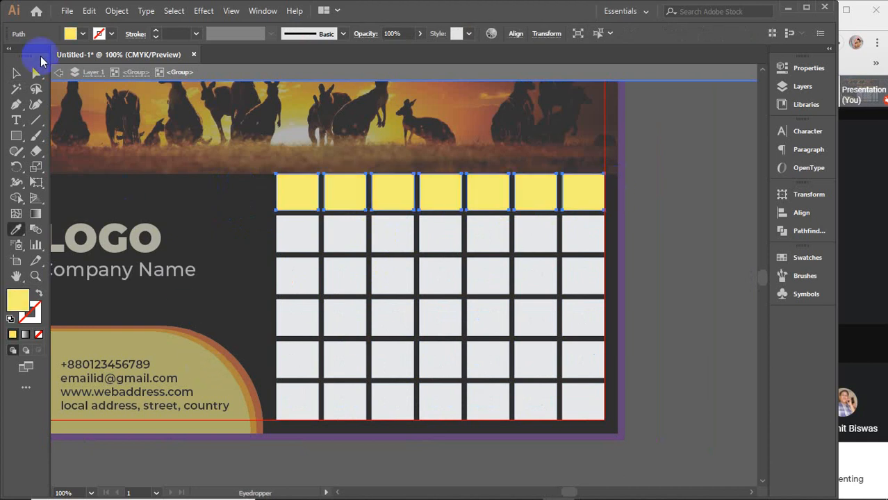
click(16, 73)
click(297, 70)
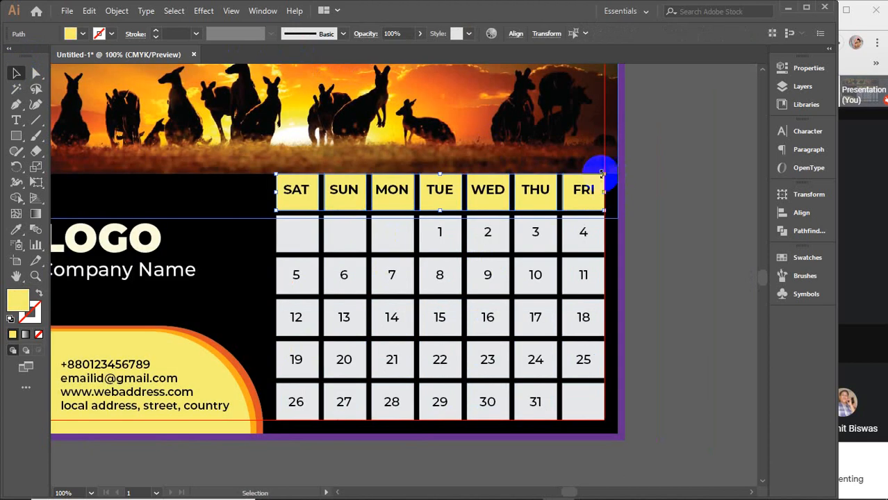
click(703, 242)
Step: Draw a wide yellow bar over the lower-right part of the header photo, just above the weekday cells
scroll(703, 308, up, 1)
scroll(704, 308, down, 1)
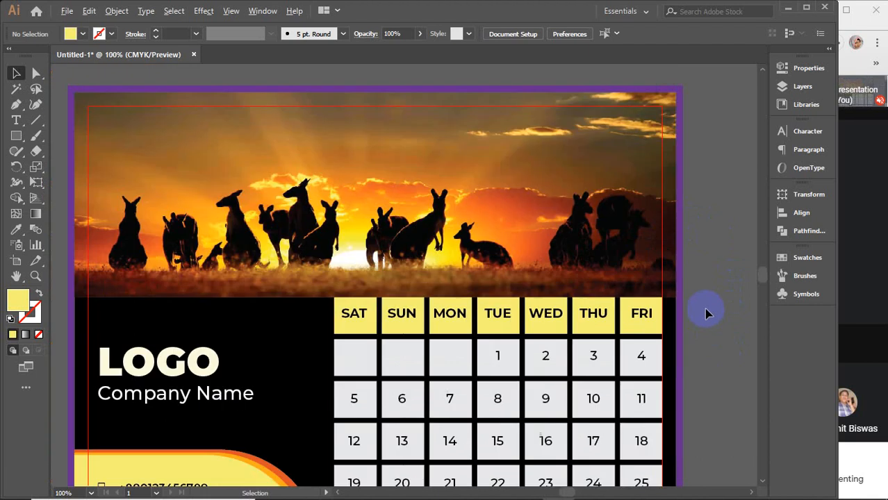
click(16, 137)
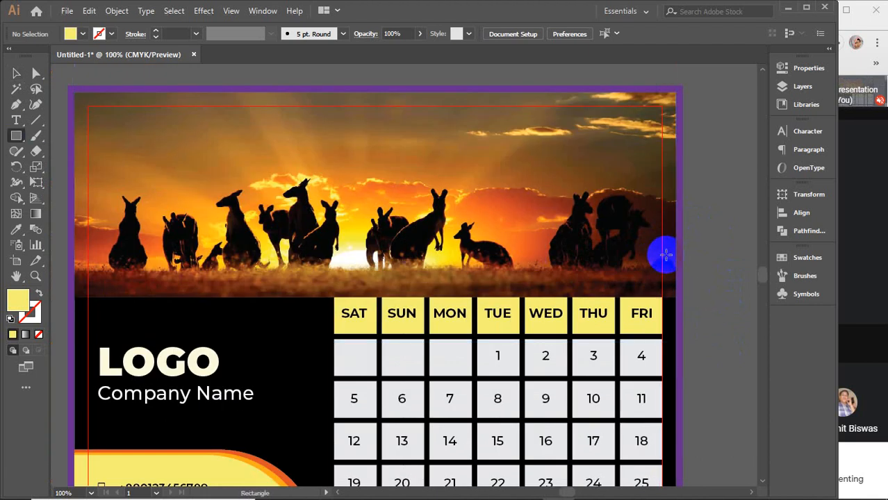
mouse_move(673, 256)
mouse_down()
mouse_move(502, 283)
mouse_move(444, 281)
mouse_move(442, 291)
mouse_up()
key(v)
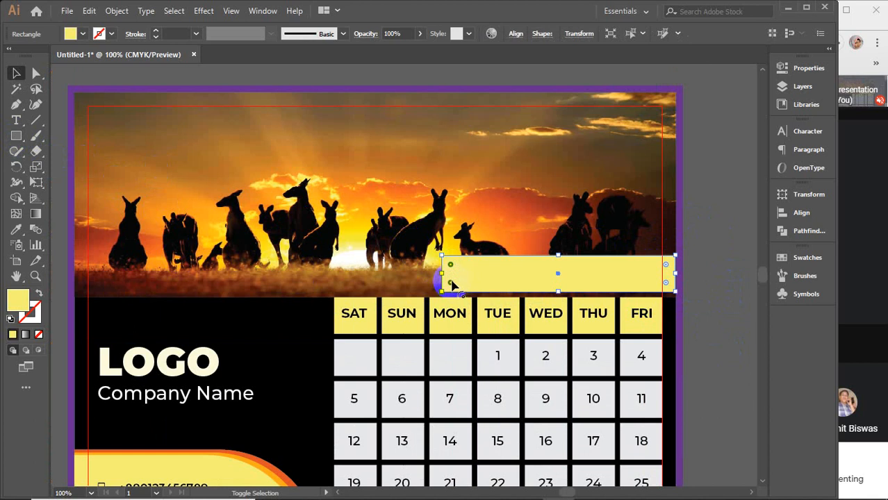
Step: Fully round the two left corners of the yellow bar and shorten it from its left end
drag(451, 285, 559, 292)
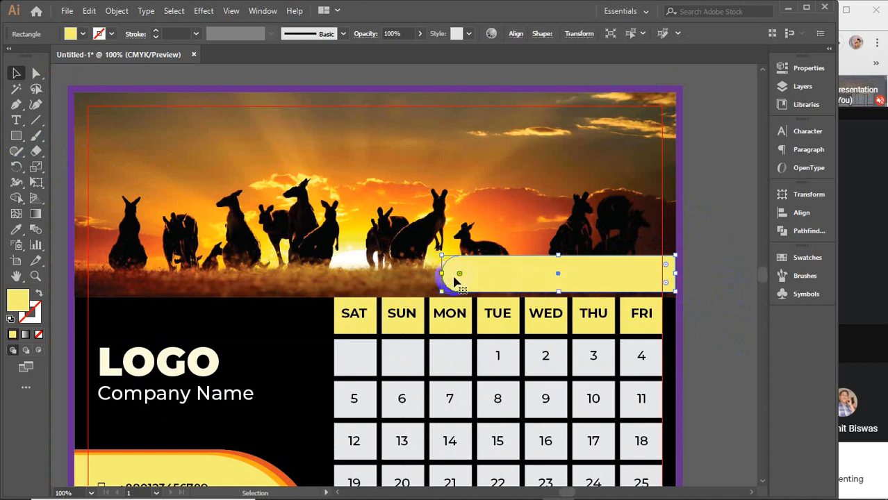
drag(442, 273, 502, 271)
click(717, 258)
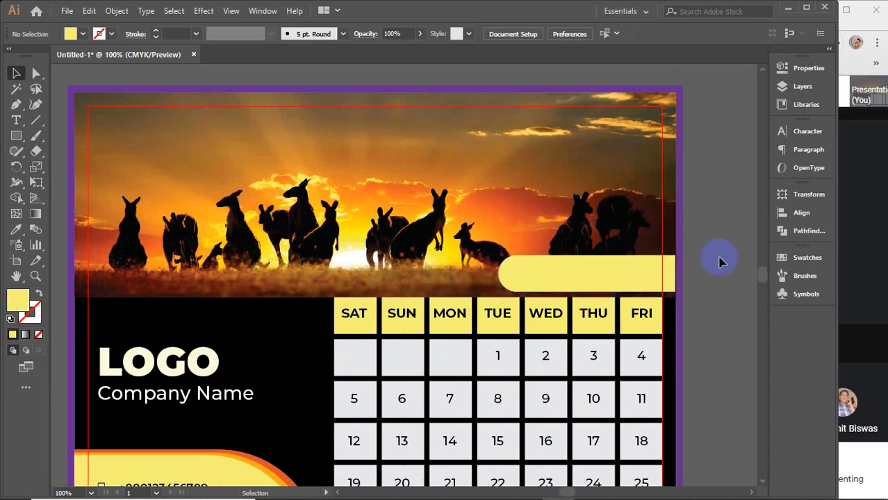
Step: Add the text JANUARY and place it on the yellow bar over the header photo
drag(730, 341, 638, 278)
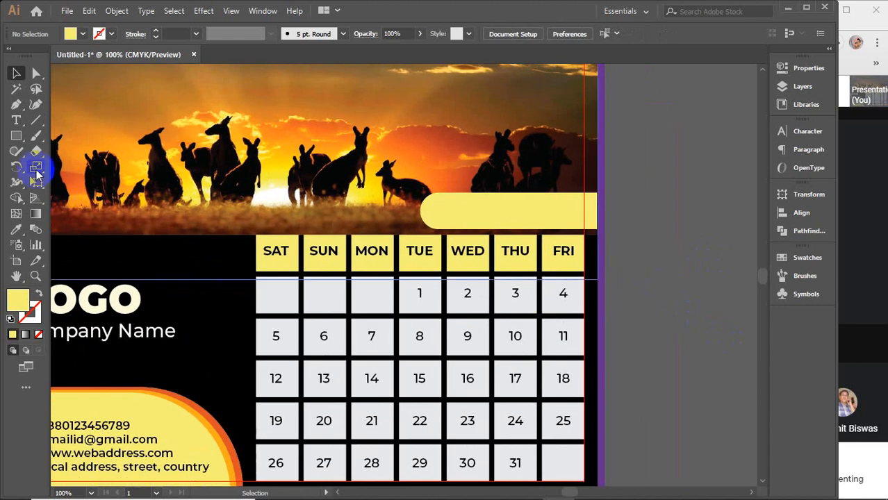
click(16, 122)
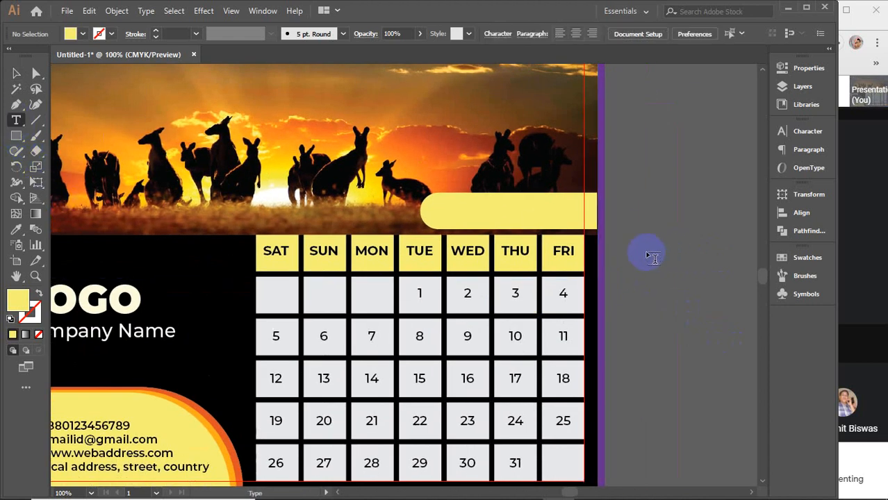
click(646, 248)
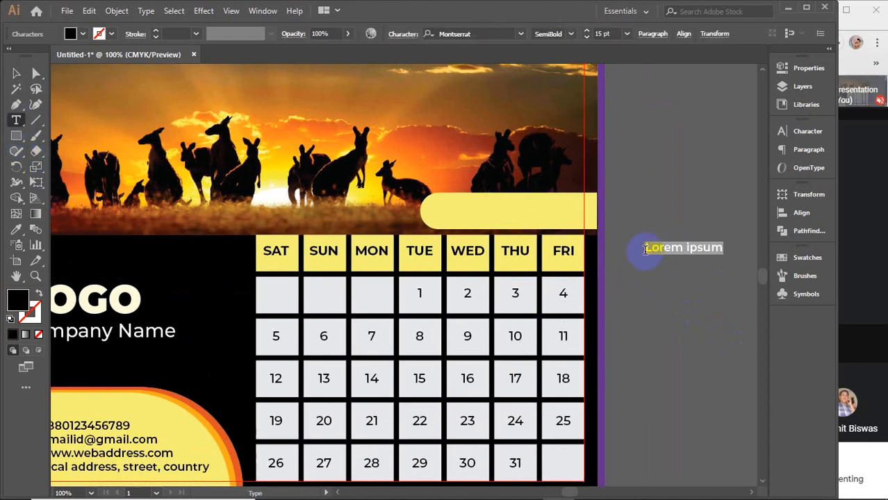
key(BackSpace)
text(JANUARY)
key(Escape)
drag(695, 246, 532, 210)
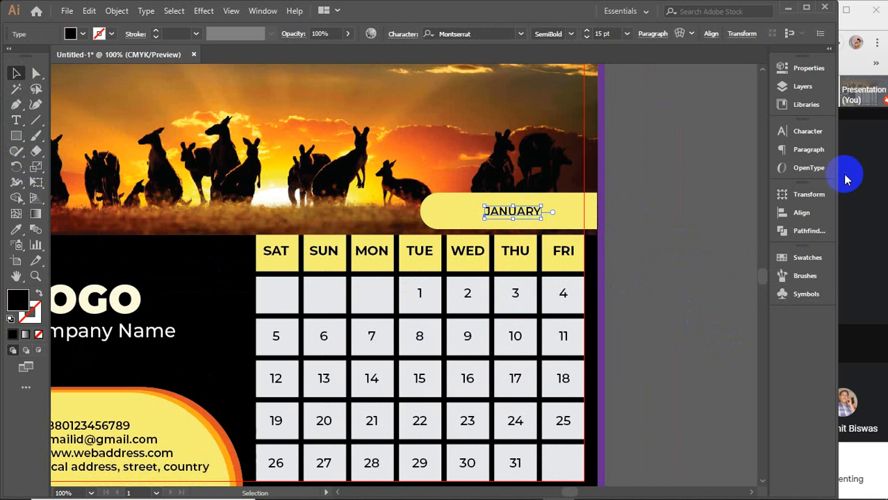
Step: Set the font size of the JANUARY text to 30 pt
click(808, 131)
click(658, 182)
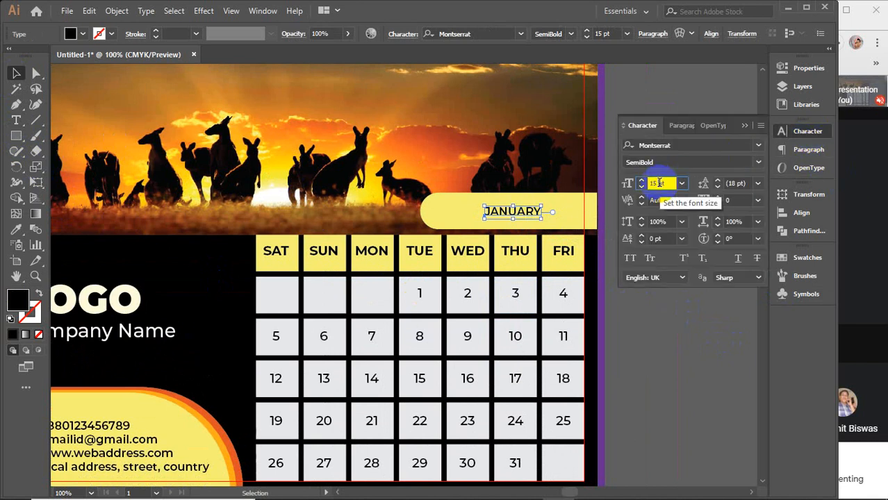
text(25)
key(Return)
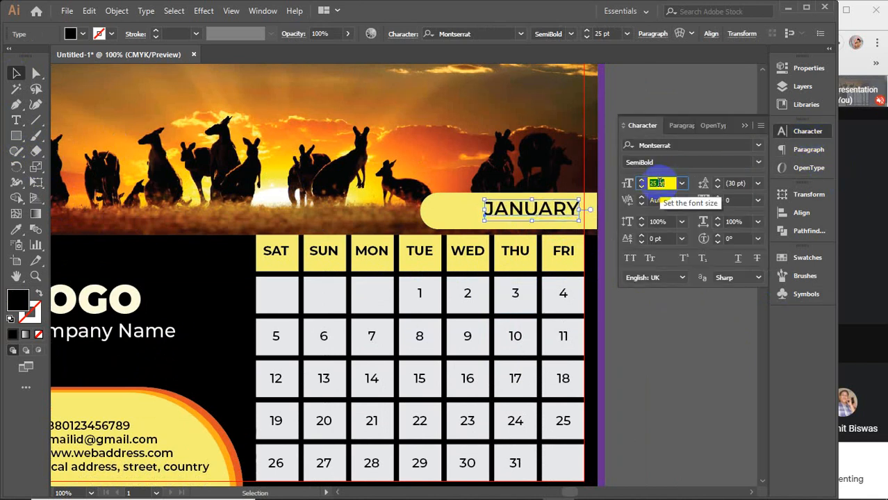
text(30)
key(Return)
Step: Center the JANUARY text horizontally and vertically on the yellow bar
shift+click(457, 213)
click(457, 213)
click(440, 33)
click(495, 33)
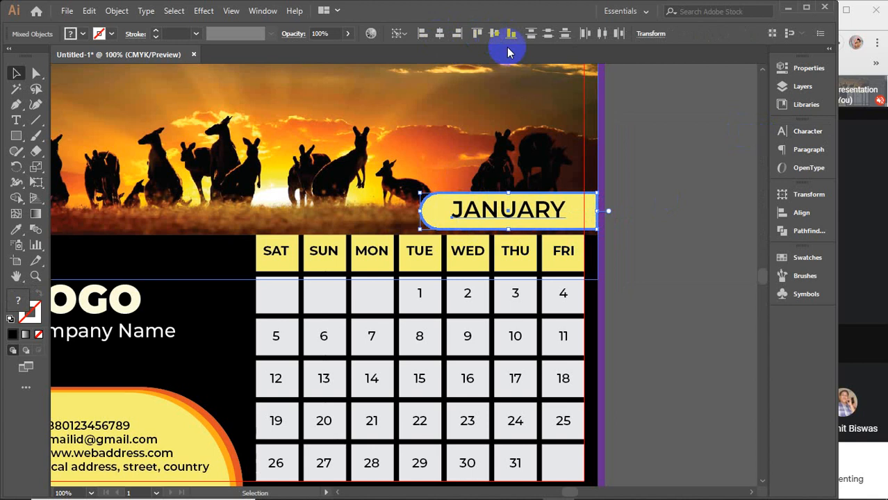
click(702, 182)
Step: Nudge the JANUARY text slightly down and to the right within the yellow bar
click(534, 218)
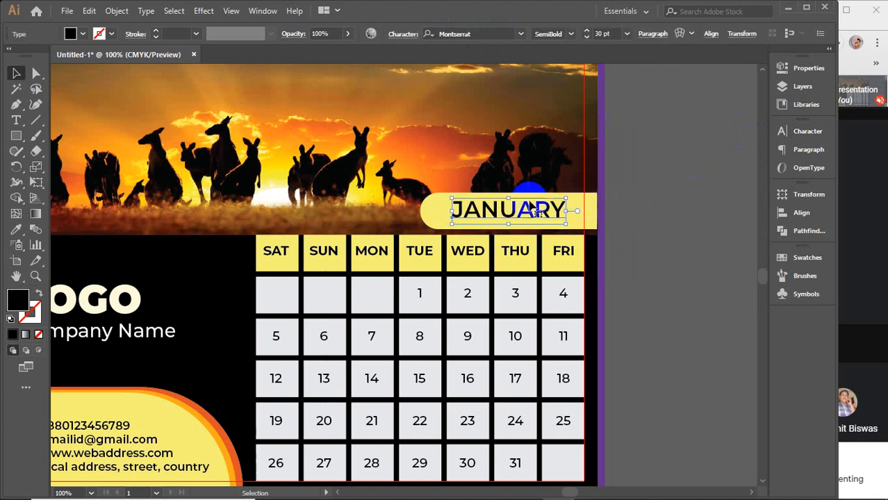
key(Down)
key(Down)
key(Down)
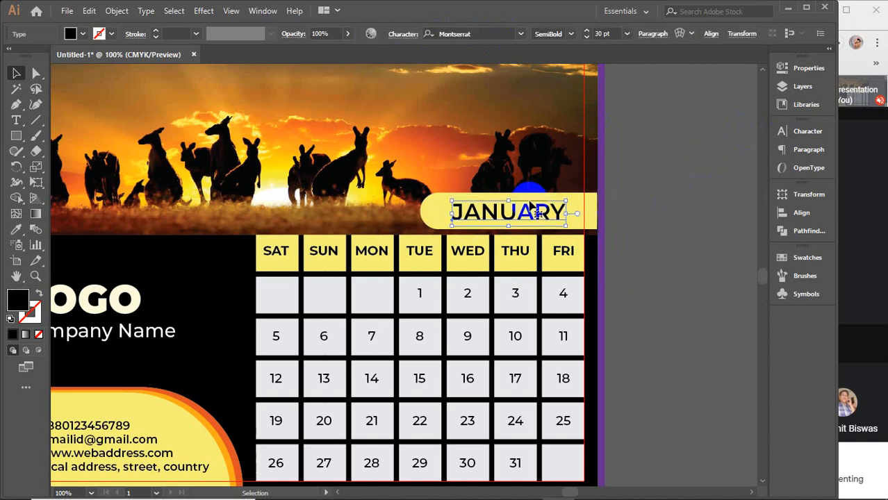
key(Right)
key(Right)
key(Right)
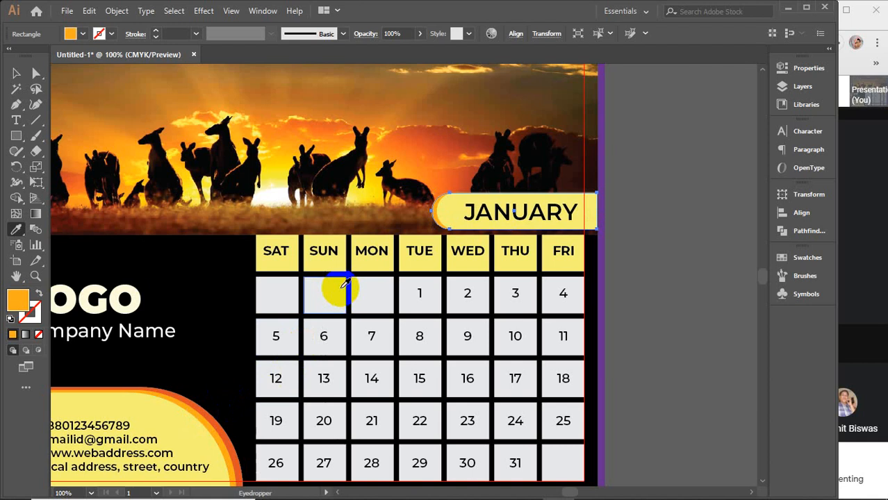
Step: Fill the rear copy of the month bar with the orange-red of the contact panel's outer rim
click(184, 393)
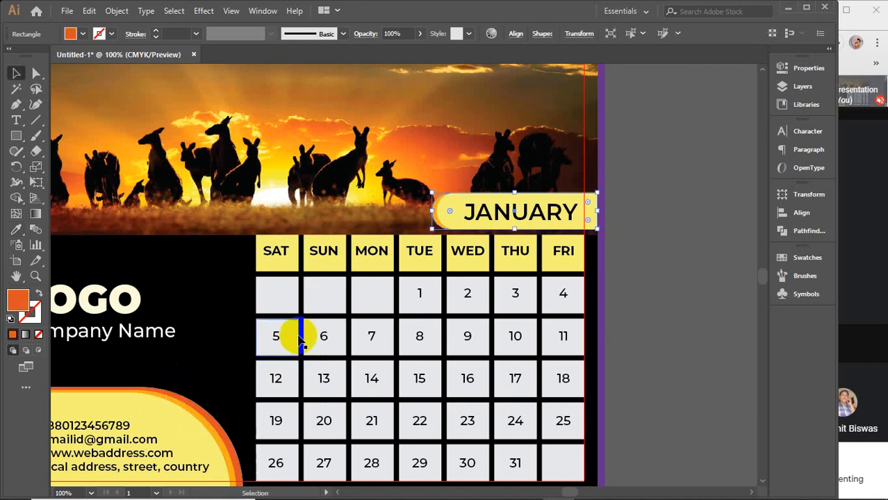
key(v)
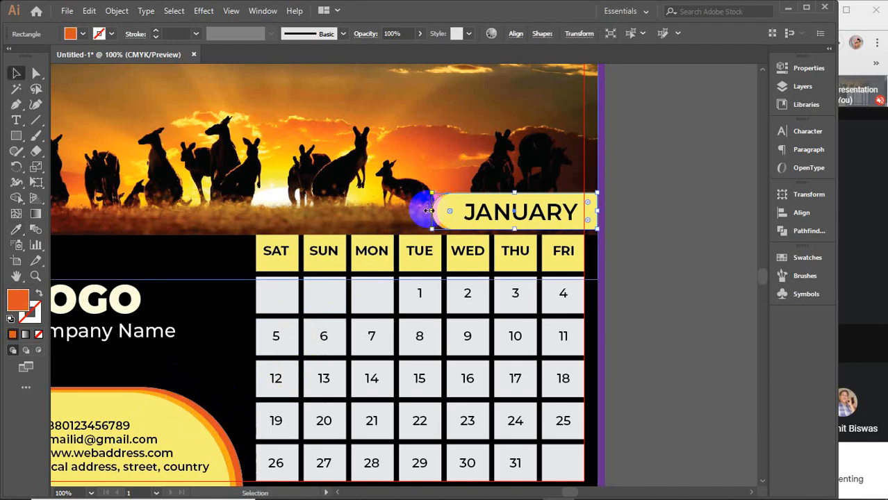
Step: Extend the left ends of the orange-red and orange layers behind the JANUARY bar to widen their rims
drag(430, 209, 425, 209)
scroll(443, 212, up, 7)
click(347, 197)
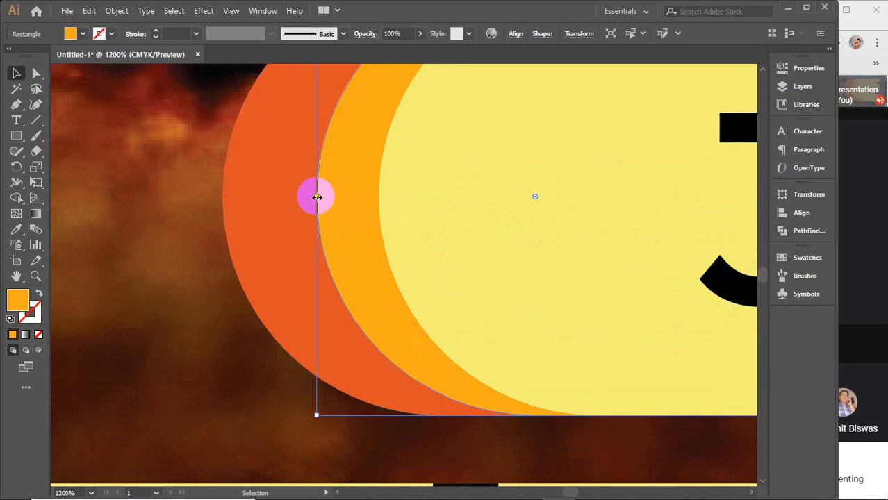
drag(317, 196, 300, 196)
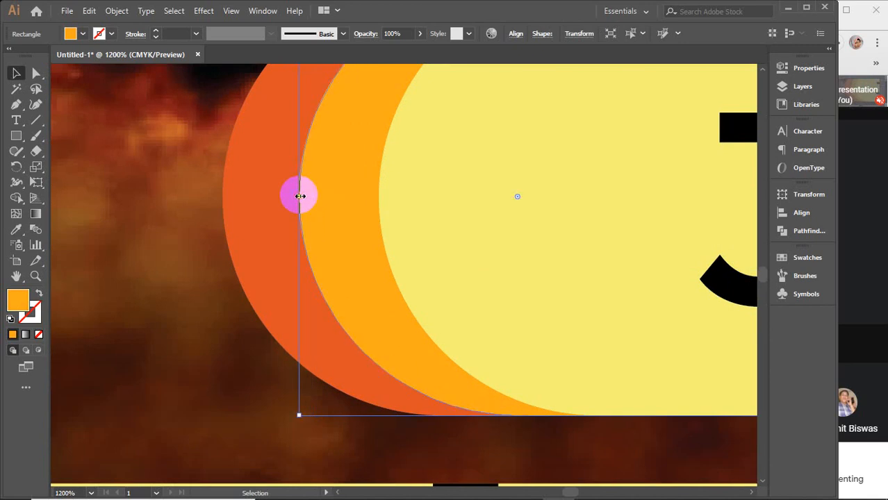
scroll(300, 196, down, 7)
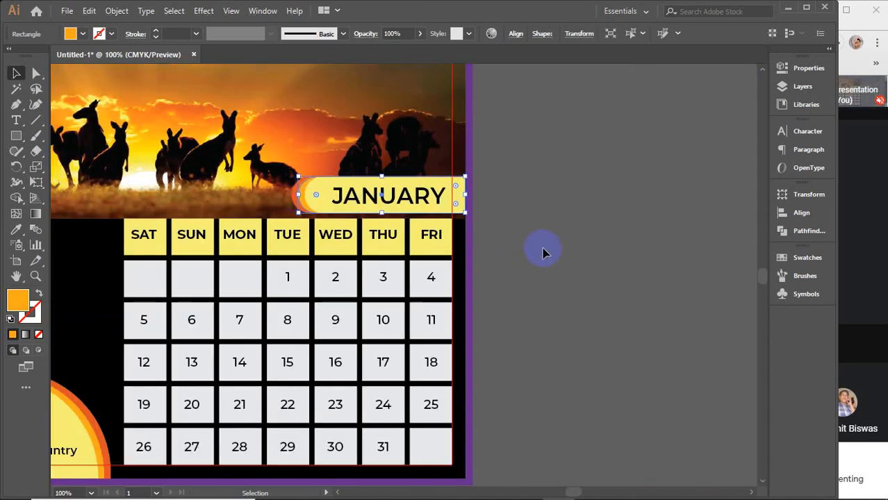
Step: Group the JANUARY text with the layered bars of the month label
click(543, 253)
drag(545, 244, 679, 232)
scroll(443, 187, up, 2)
drag(417, 159, 539, 191)
key(ctrl+g)
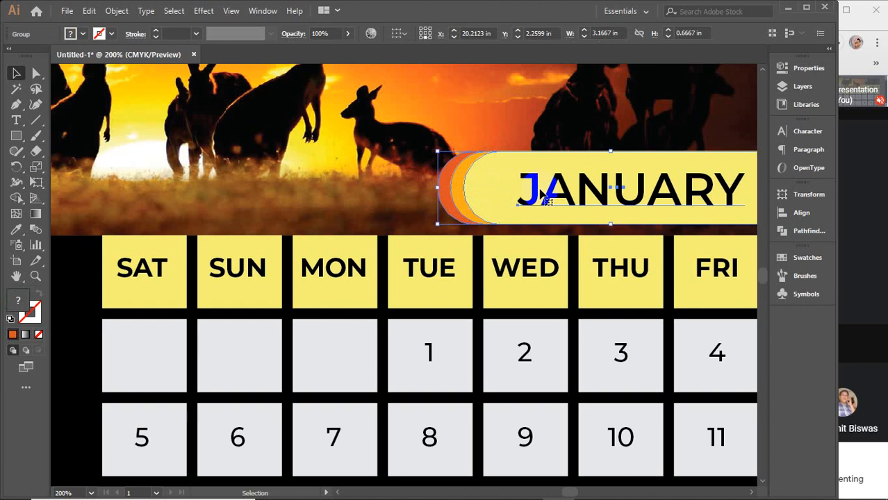
scroll(541, 189, down, 2)
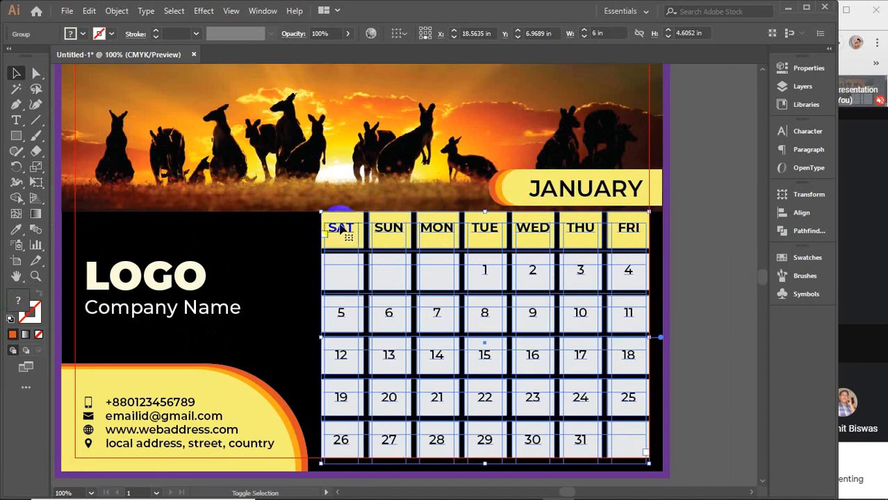
click(716, 239)
Step: Group the layered shapes of the curved contact panel with the contact details on it
drag(402, 360, 486, 298)
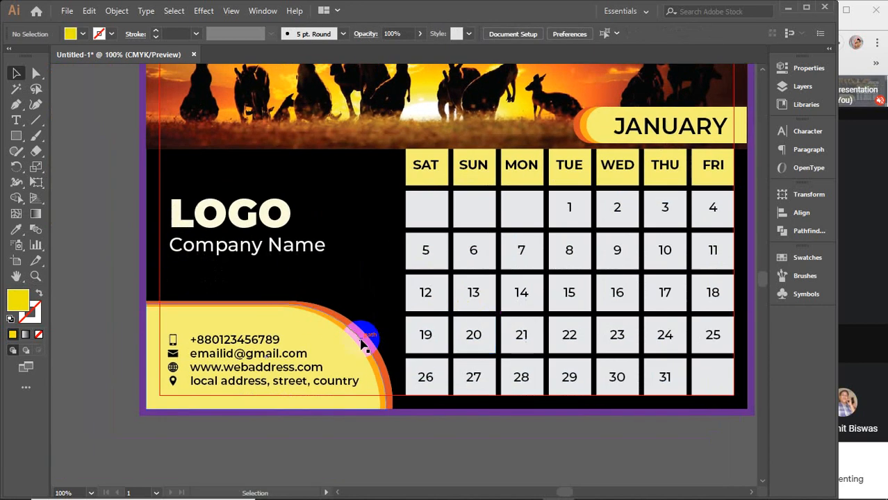
click(361, 338)
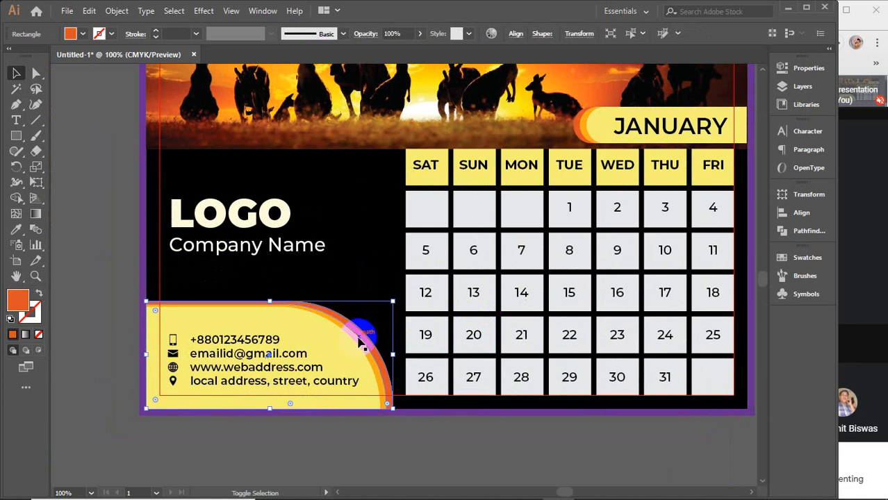
shift+click(334, 346)
shift+click(244, 351)
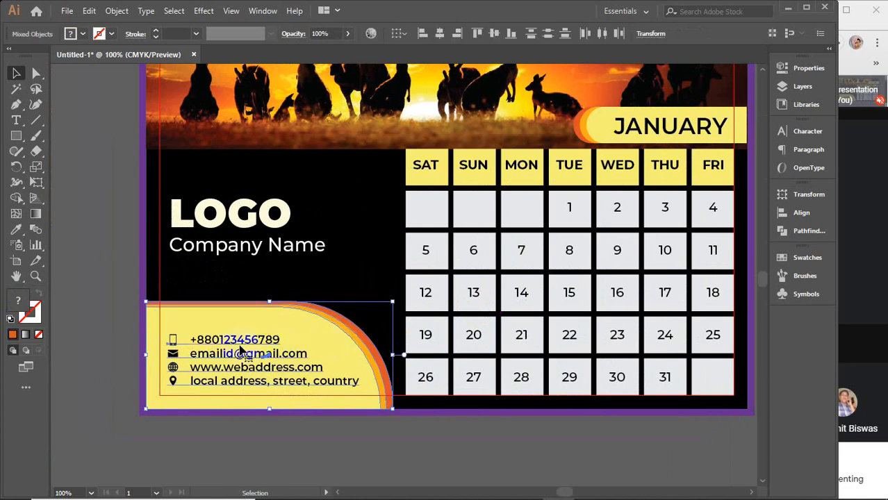
key(ctrl+g)
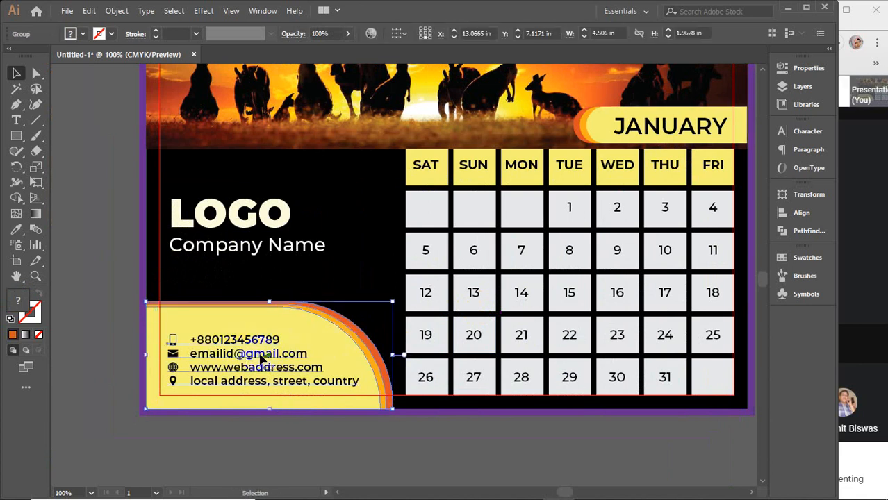
scroll(268, 350, up, 4)
scroll(275, 366, down, 5)
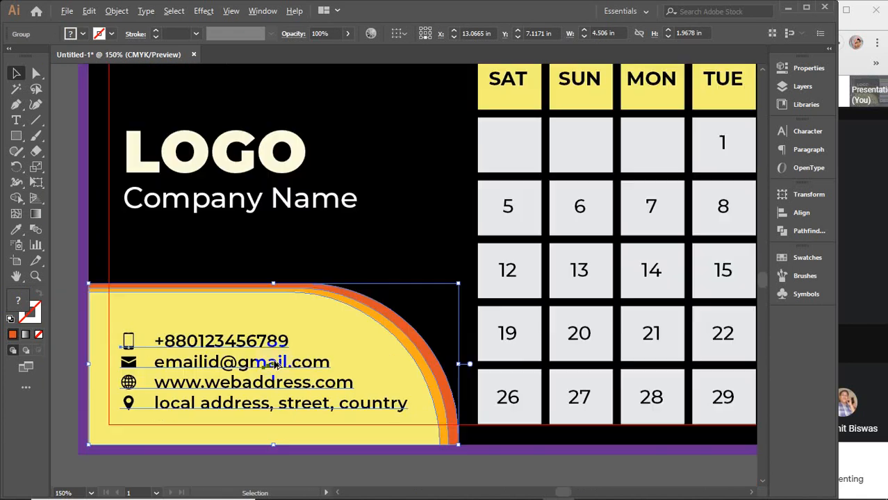
click(140, 259)
Step: Group the LOGO and Company Name texts and move them down slightly toward the contact panel
click(219, 265)
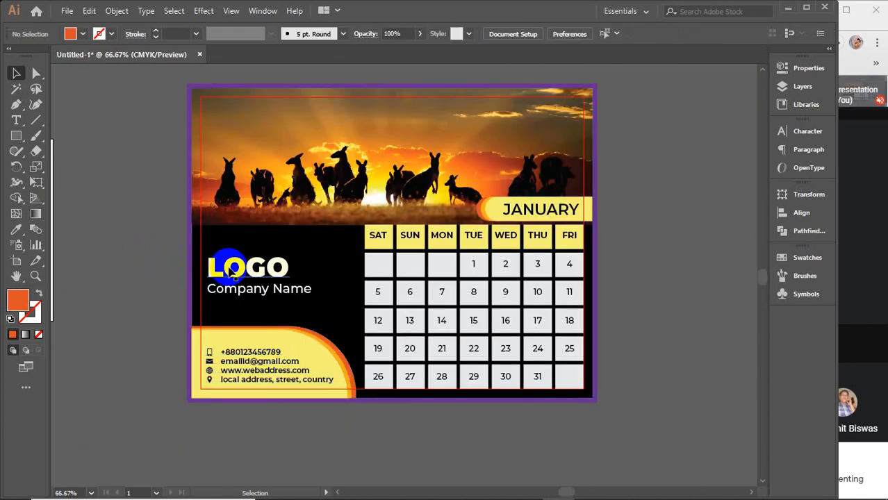
shift+click(248, 295)
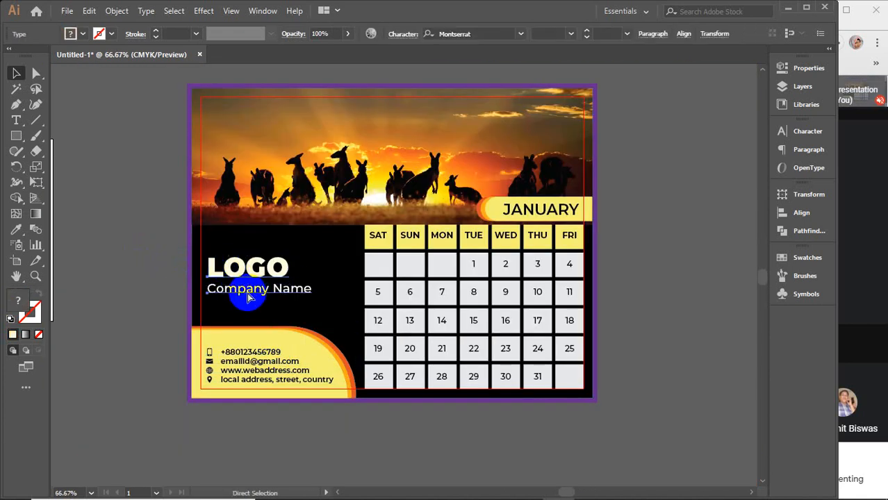
key(ctrl+g)
drag(250, 271, 251, 291)
Step: Add the point text 2021 on the empty canvas beside the calendar page
key(t)
click(109, 160)
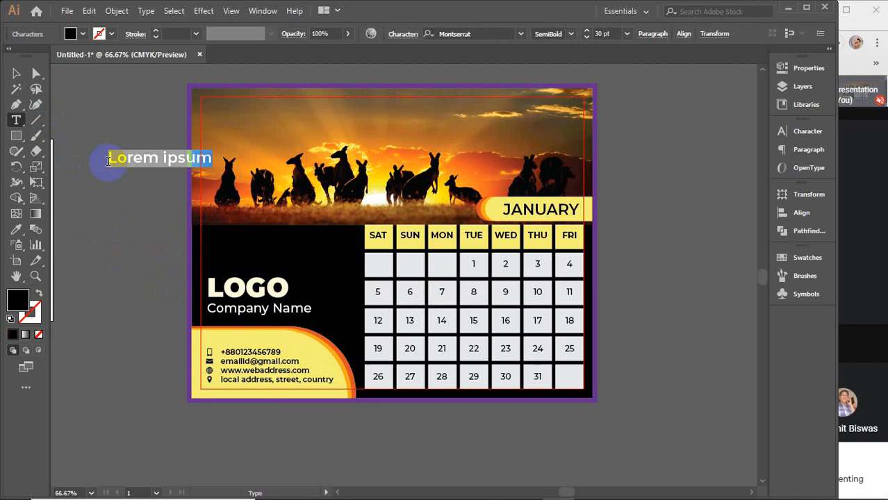
text(2021)
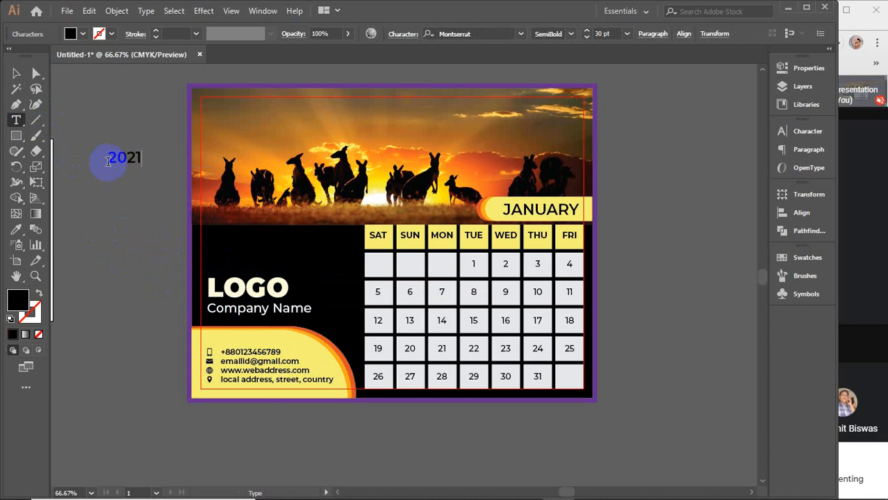
click(16, 71)
Step: Move the 2021 text onto the black area above LOGO and fill it with the layout's light yellow
click(82, 34)
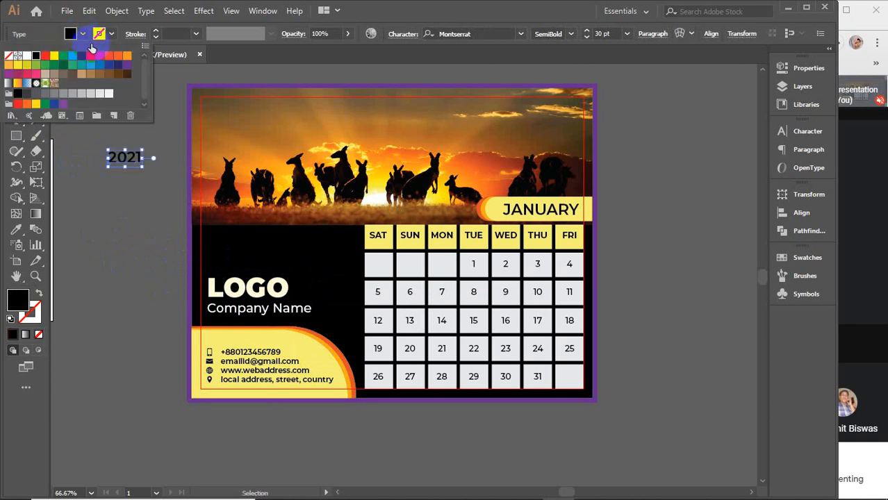
click(109, 93)
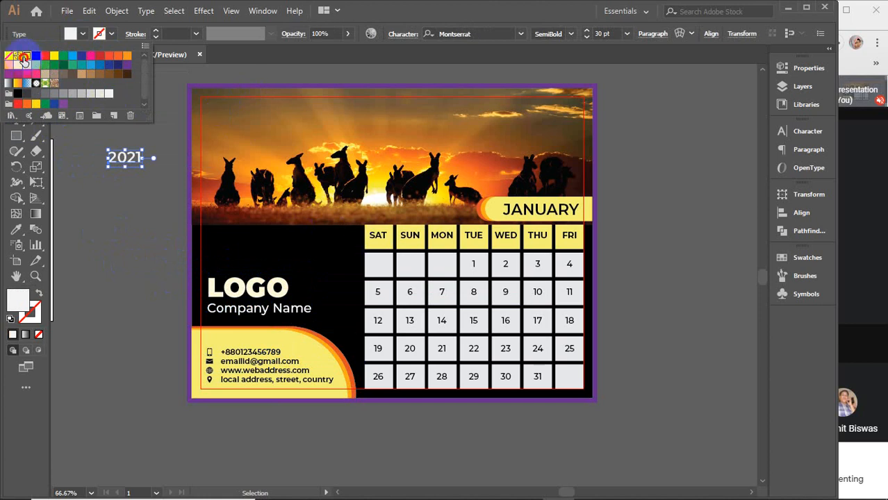
click(25, 58)
drag(143, 167, 247, 250)
key(i)
click(295, 276)
key(v)
Step: Set the 2021 text in the BlackChancery font at 100 pt
click(792, 132)
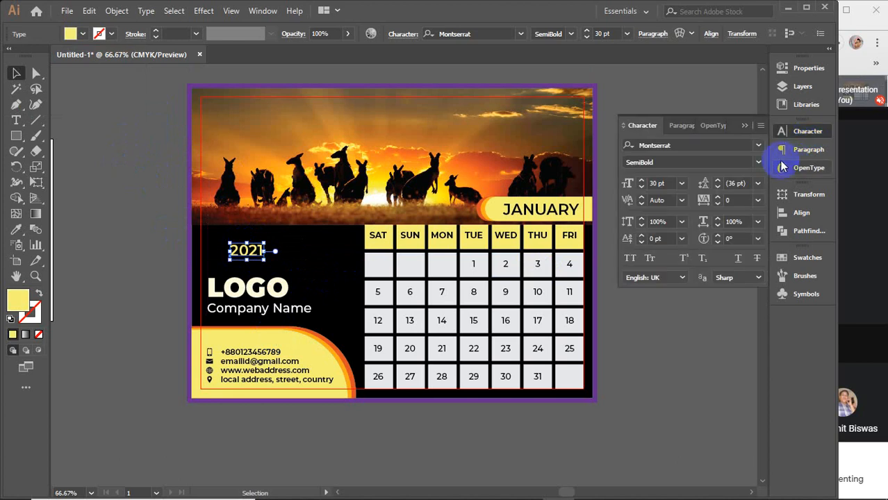
click(761, 146)
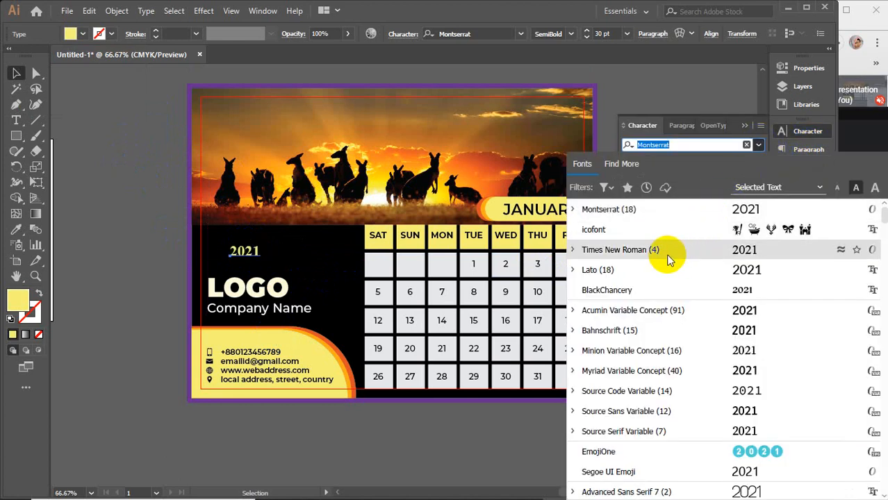
click(666, 290)
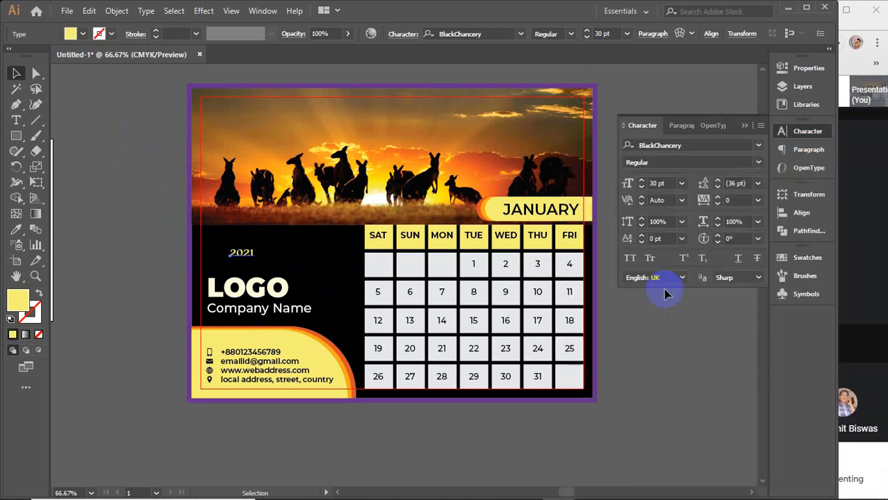
click(758, 164)
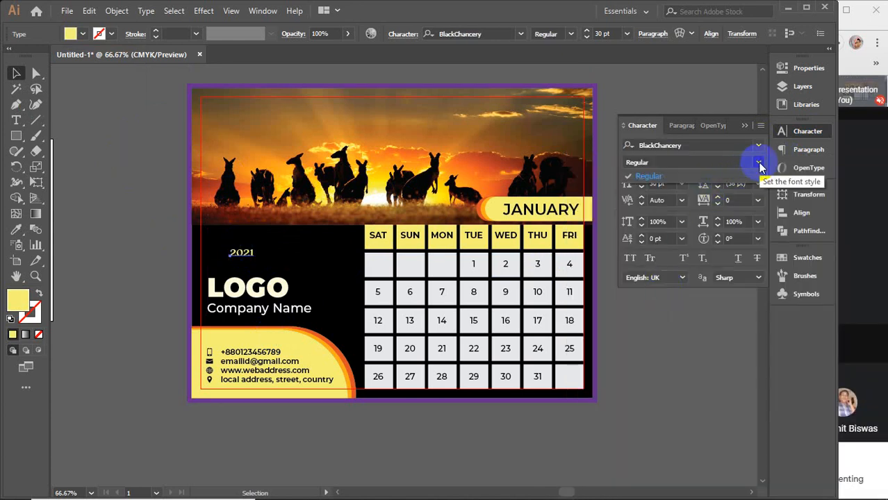
click(759, 165)
click(660, 183)
text(100)
key(Return)
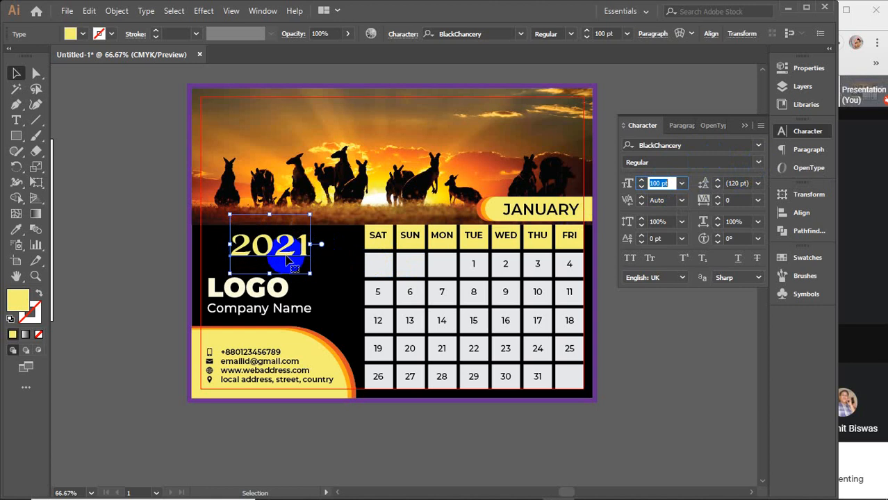
Step: Move the 2021 text to the upper-right corner of the header photo, against the right margin line
drag(292, 264, 257, 130)
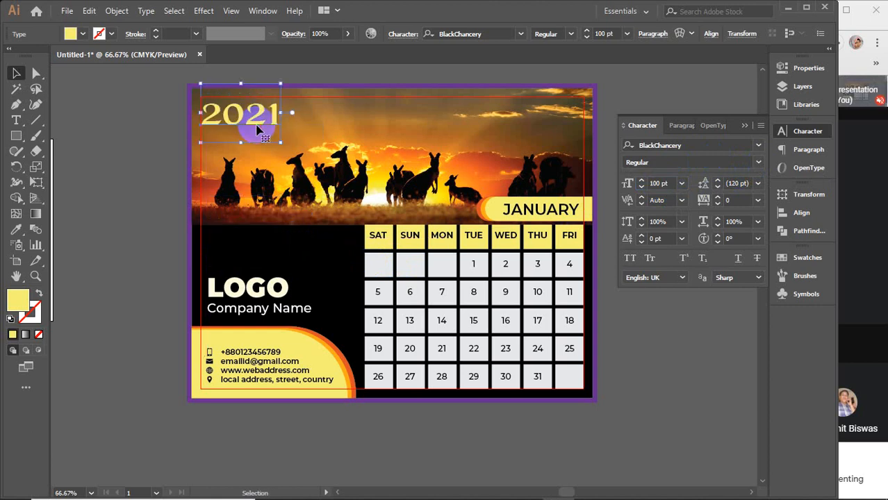
click(136, 144)
key(ctrl+z)
drag(240, 250, 541, 123)
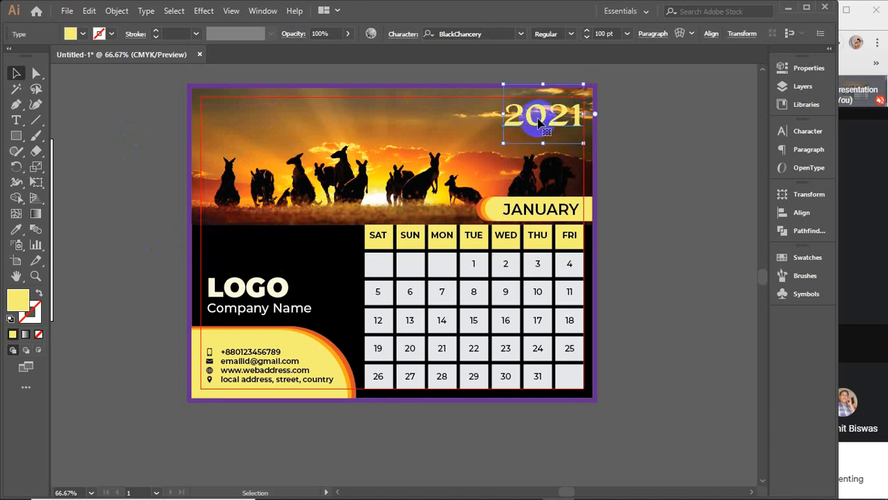
Step: Try colours sampled from the header photo on the 2021 text and fill it with the date cells' light grey
key(i)
click(491, 204)
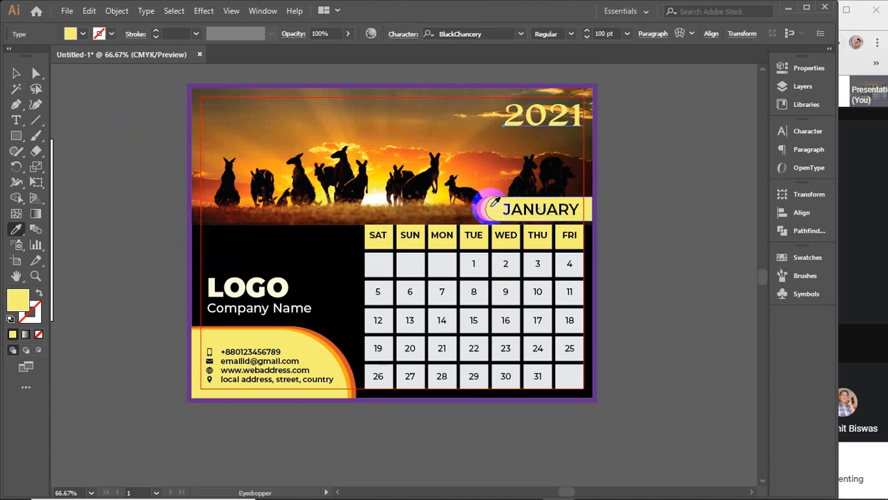
click(379, 194)
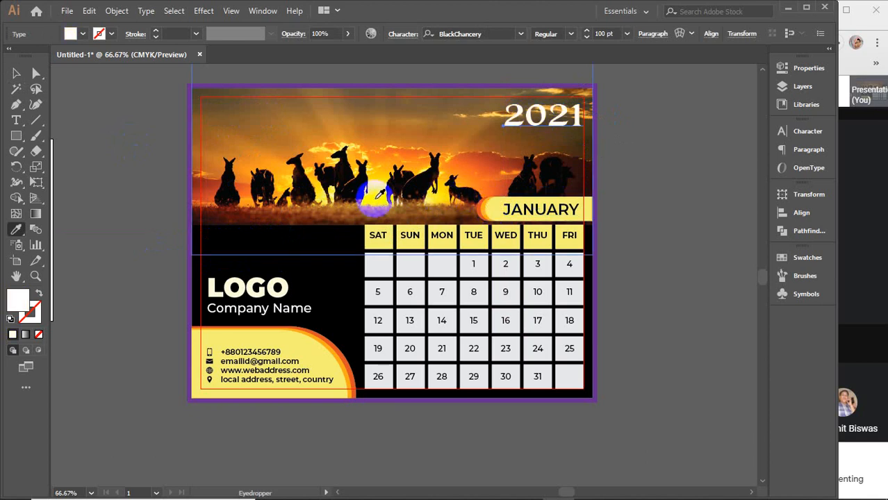
click(373, 188)
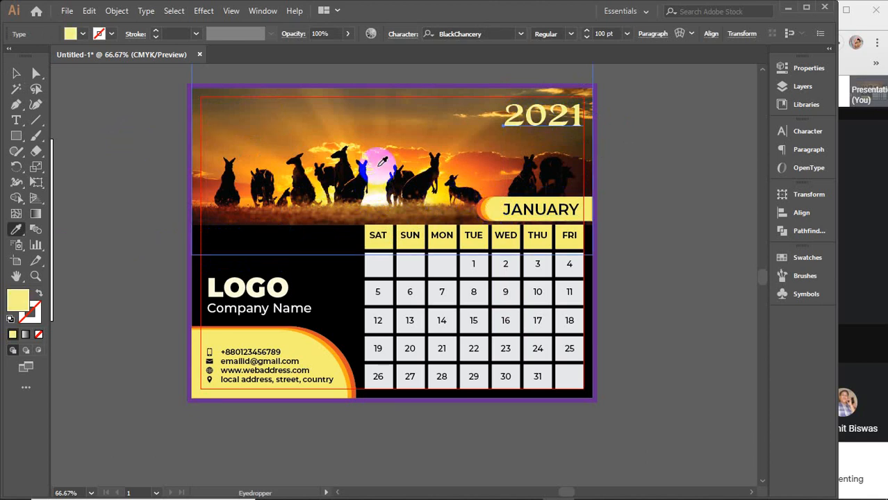
click(385, 145)
click(419, 178)
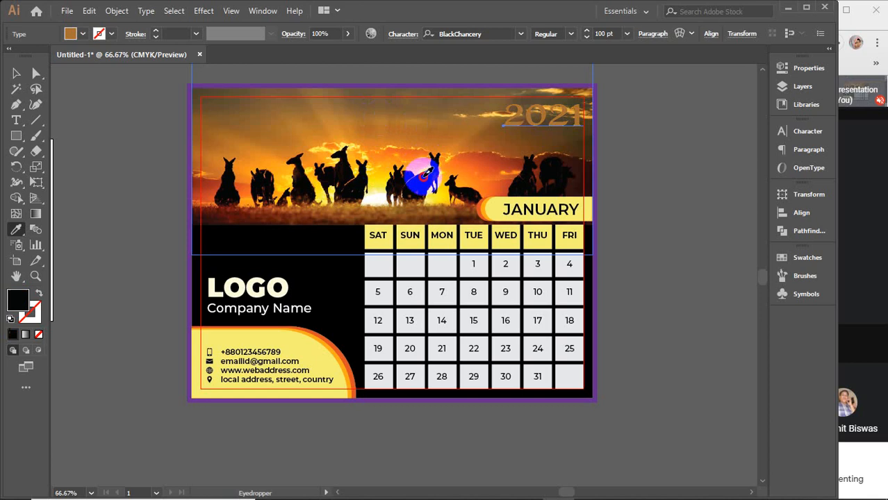
click(376, 188)
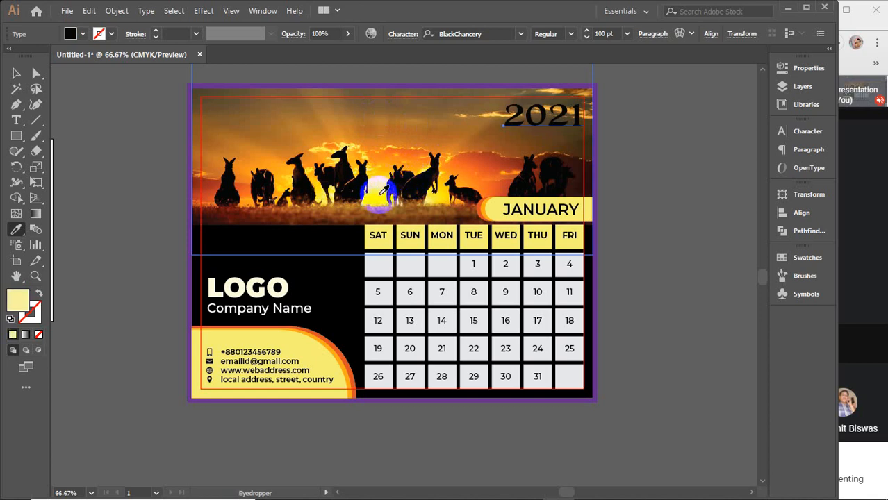
click(381, 196)
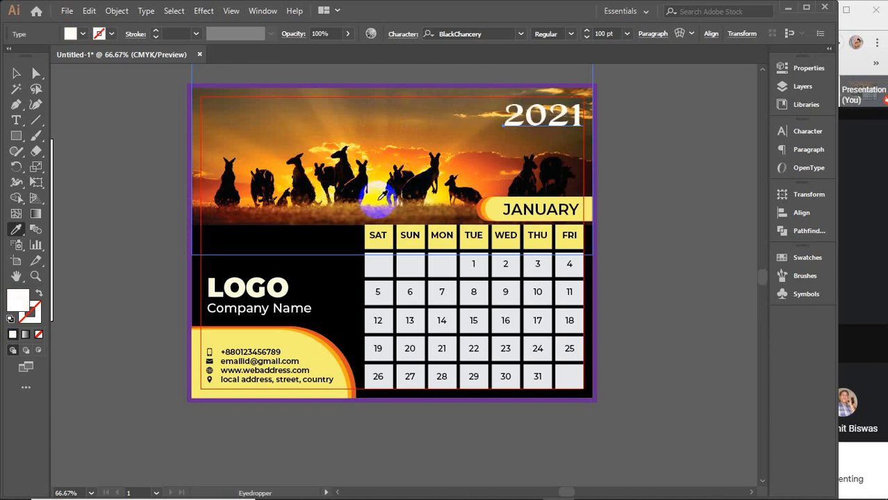
click(376, 263)
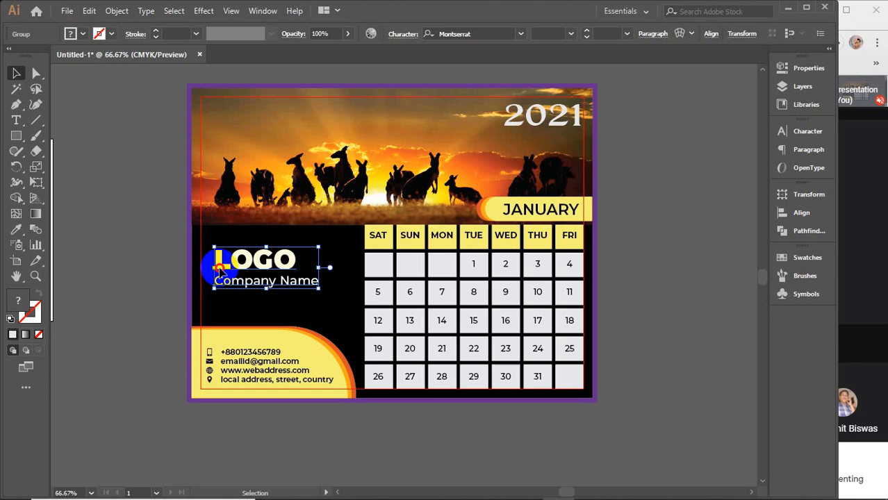
Step: Move the logo and company name group up near the left margin line and enlarge it slightly
drag(218, 268, 208, 262)
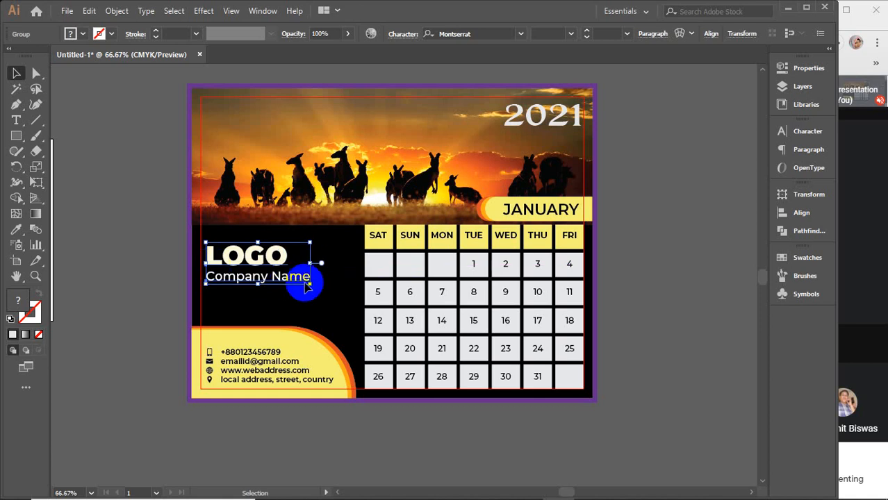
drag(312, 285, 340, 297)
click(116, 271)
Step: Browse typefaces for the 2021 text on the header photo and set it in Gotham Bold
scroll(557, 94, up, 4)
click(492, 226)
click(809, 133)
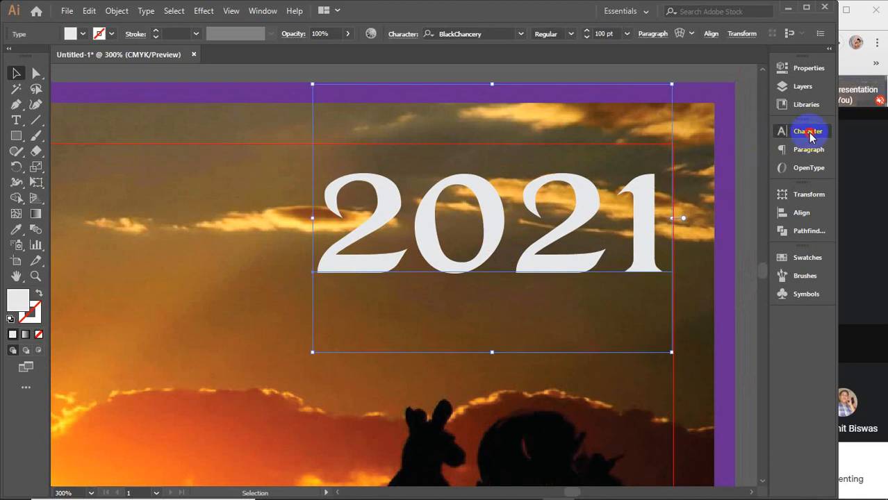
click(757, 146)
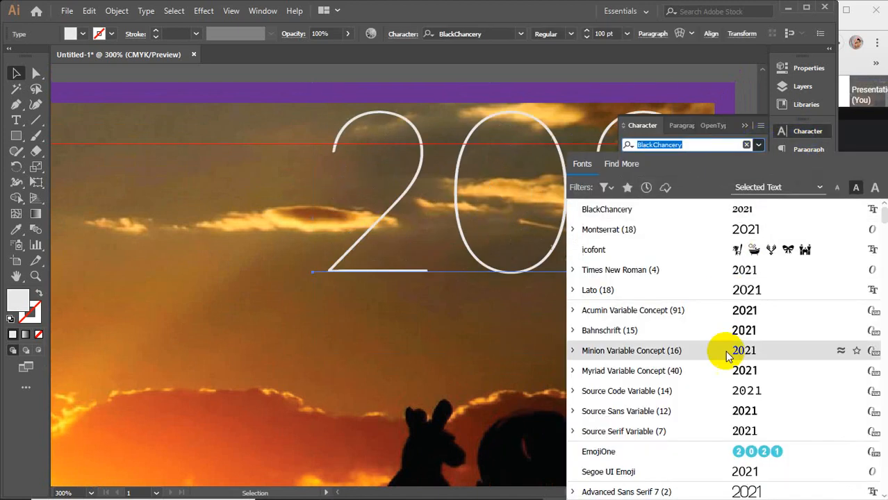
scroll(726, 375, down, 3)
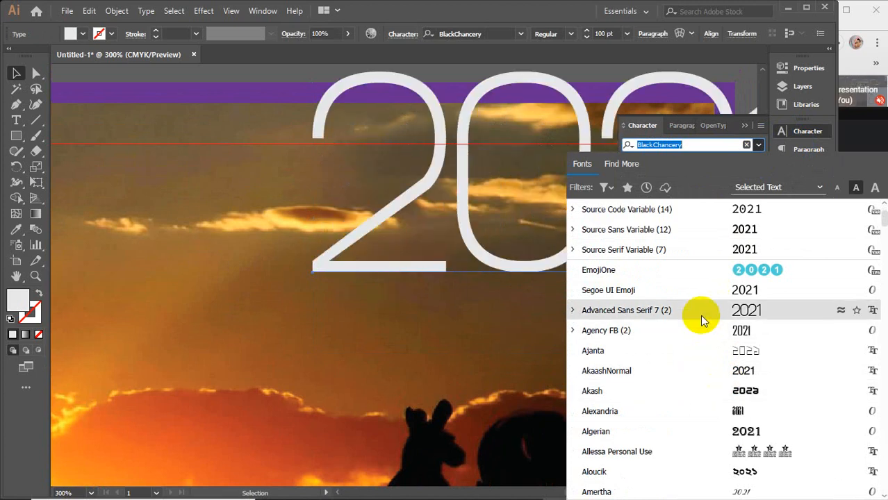
scroll(700, 315, down, 6)
scroll(700, 318, down, 5)
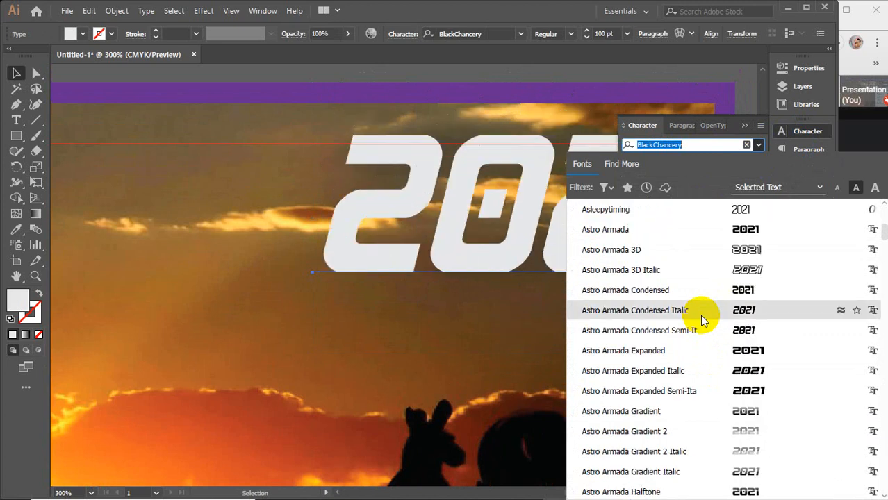
scroll(700, 318, down, 7)
scroll(701, 320, down, 3)
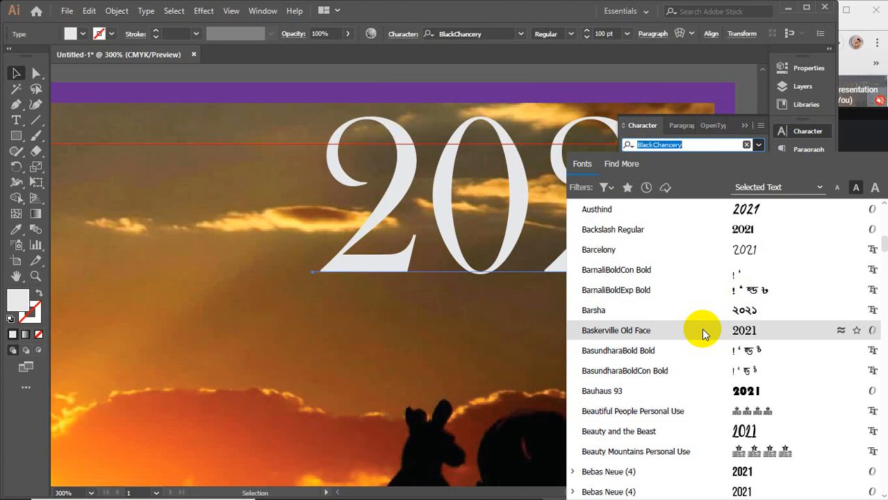
scroll(701, 328, down, 3)
scroll(701, 328, down, 1)
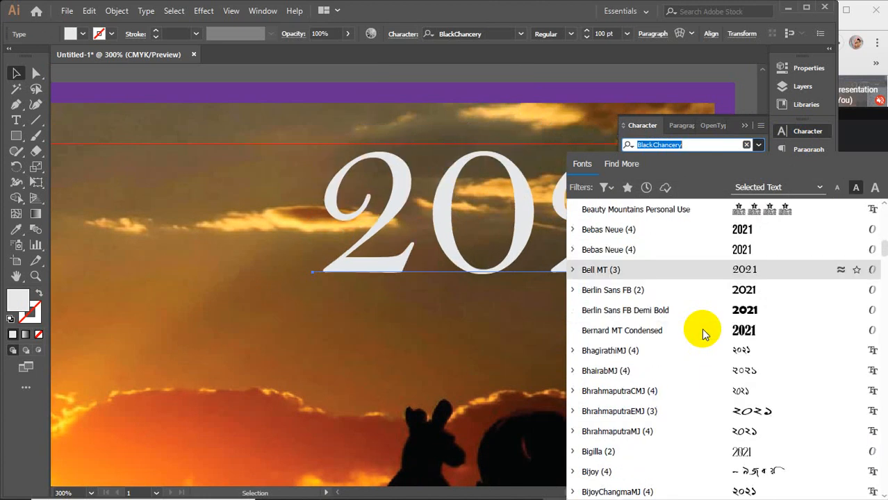
scroll(701, 328, down, 7)
scroll(701, 328, down, 5)
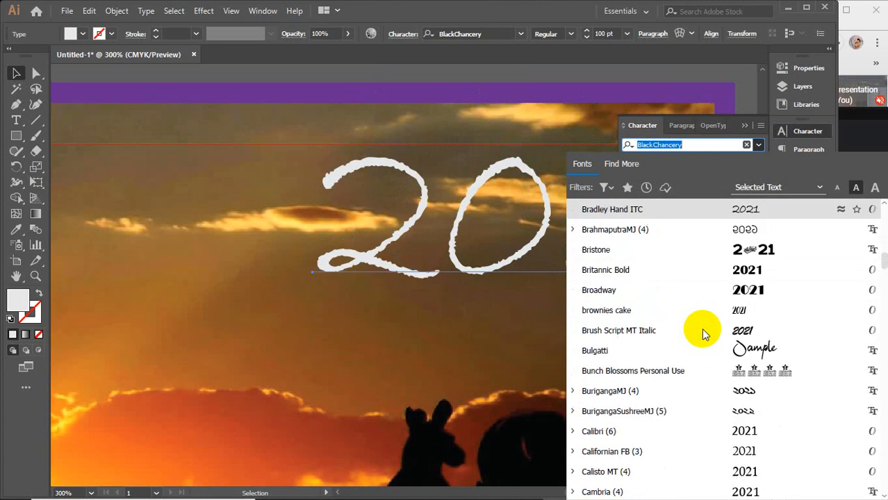
scroll(693, 275, down, 7)
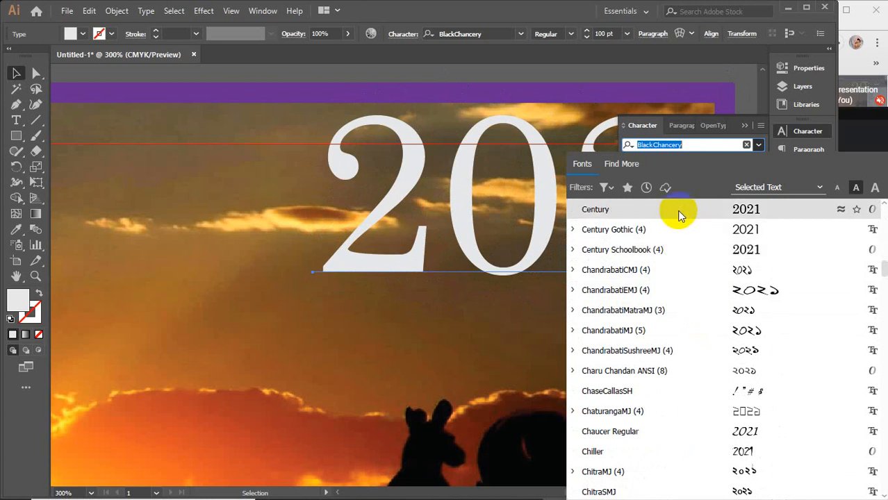
scroll(689, 275, down, 7)
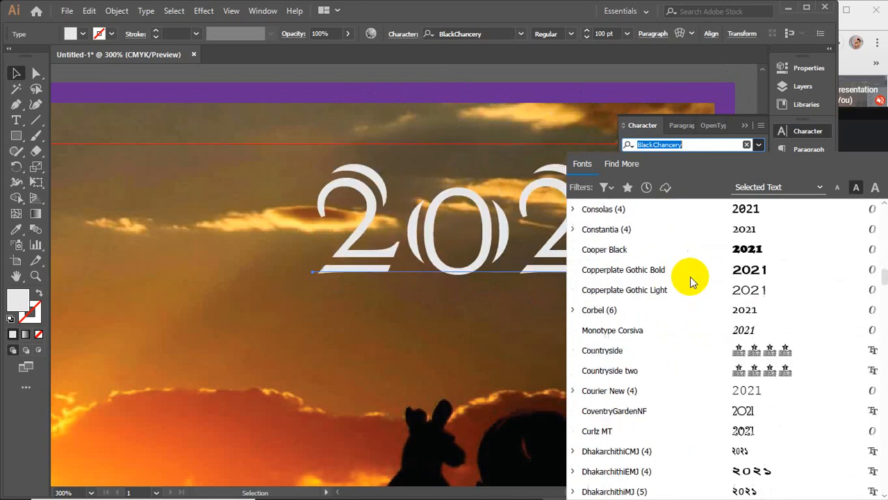
scroll(689, 276, down, 15)
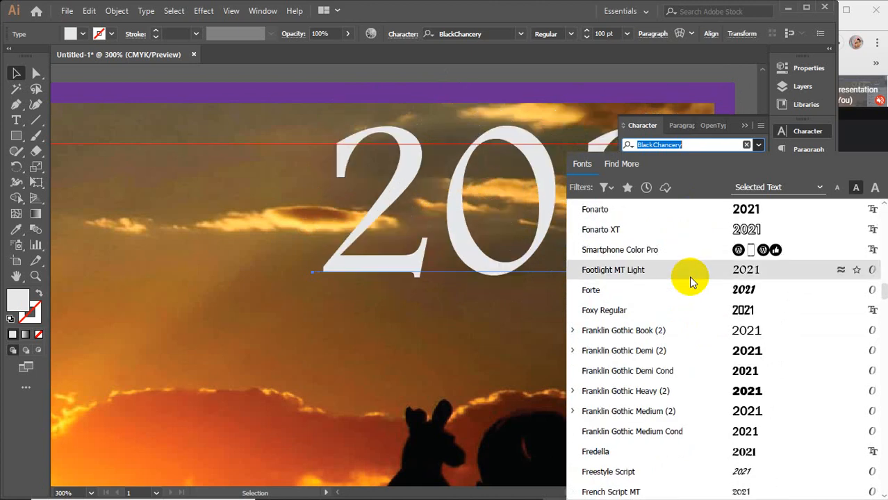
scroll(688, 276, down, 4)
scroll(688, 276, up, 1)
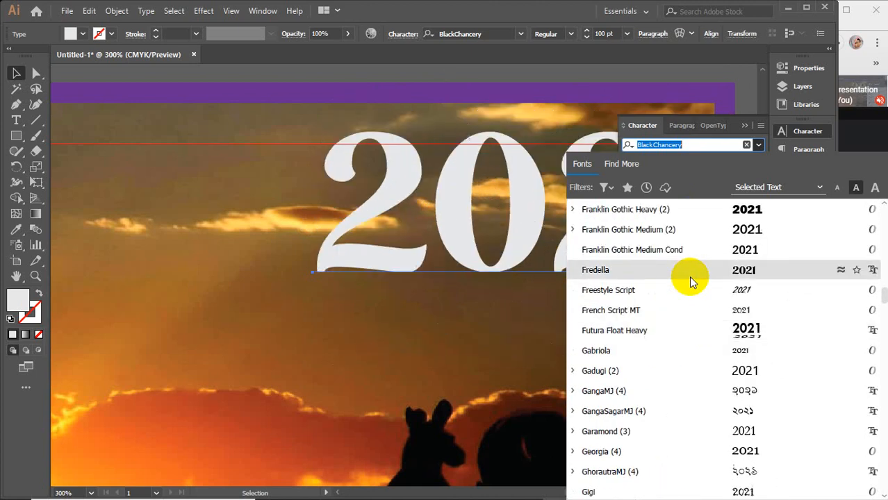
scroll(688, 276, up, 1)
scroll(688, 276, down, 5)
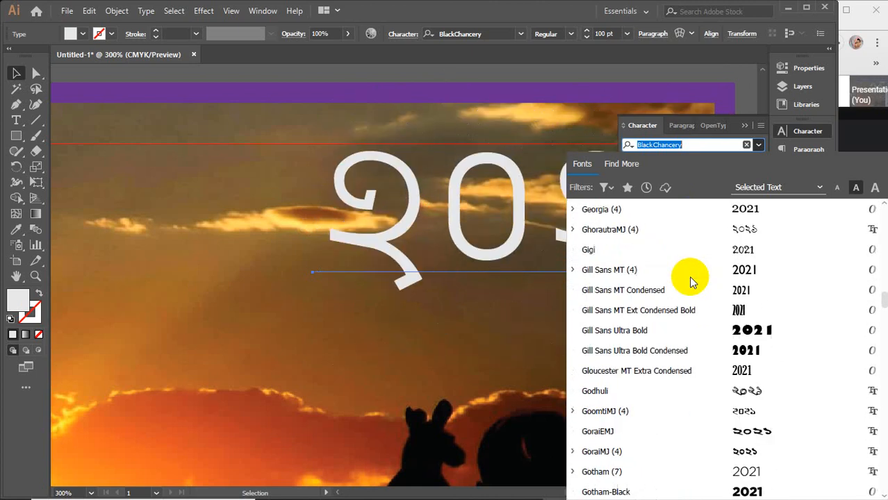
scroll(690, 281, down, 4)
scroll(690, 277, down, 4)
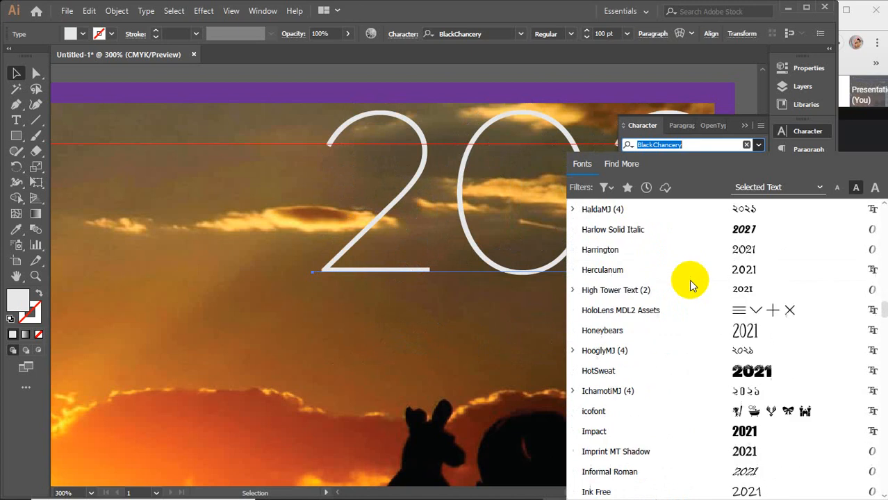
scroll(690, 282, up, 3)
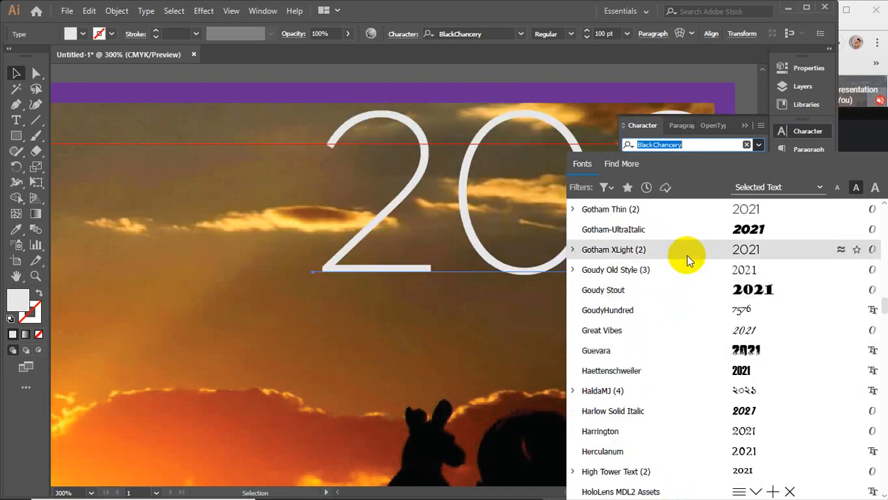
scroll(687, 259, up, 1)
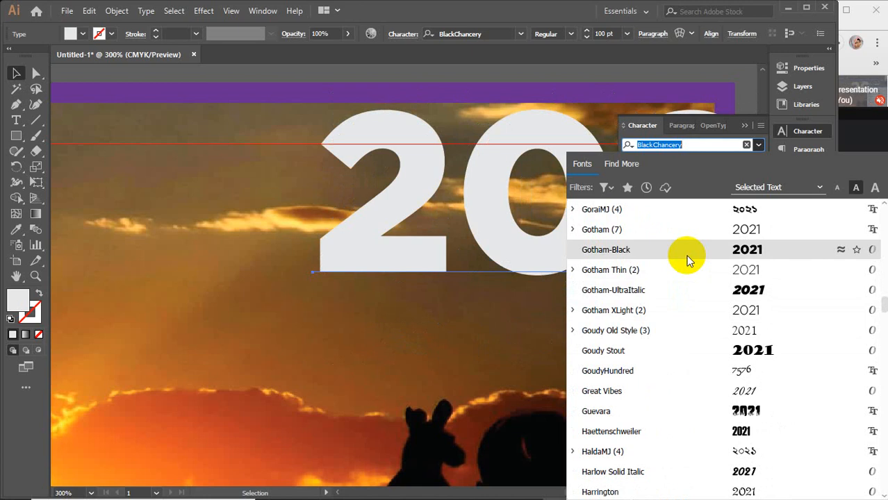
click(681, 232)
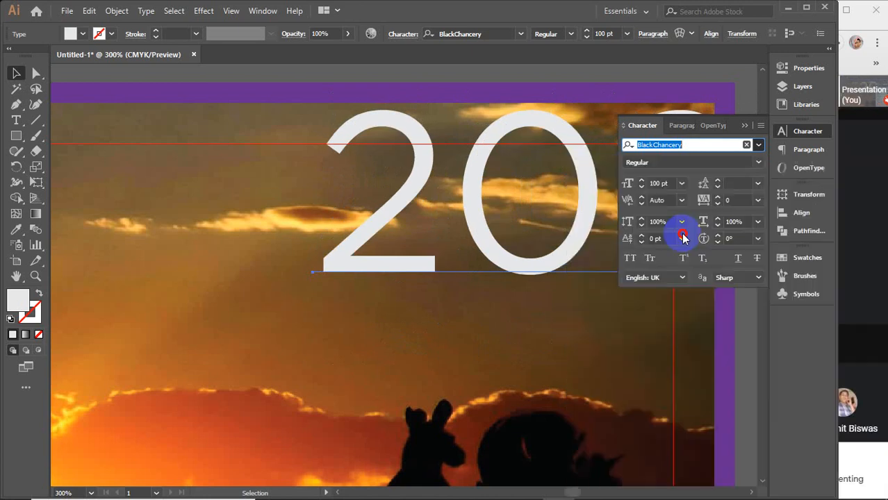
click(759, 162)
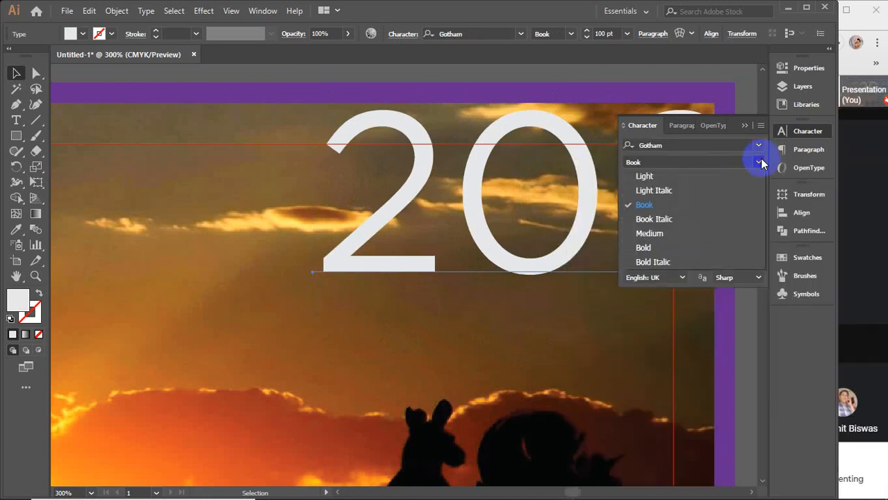
click(693, 248)
click(744, 126)
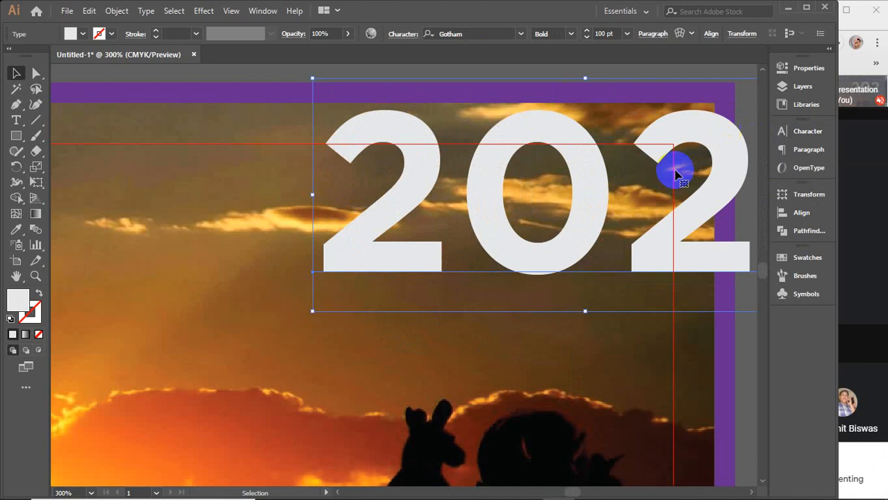
Step: Set the 2021 text to 70 pt and fit it inside the upper-right corner of the red margin lines
scroll(585, 225, down, 2)
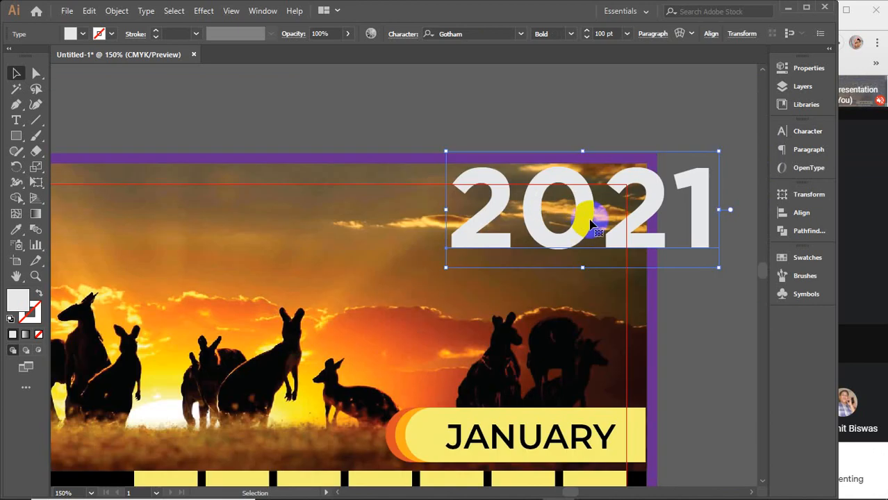
drag(591, 224, 503, 248)
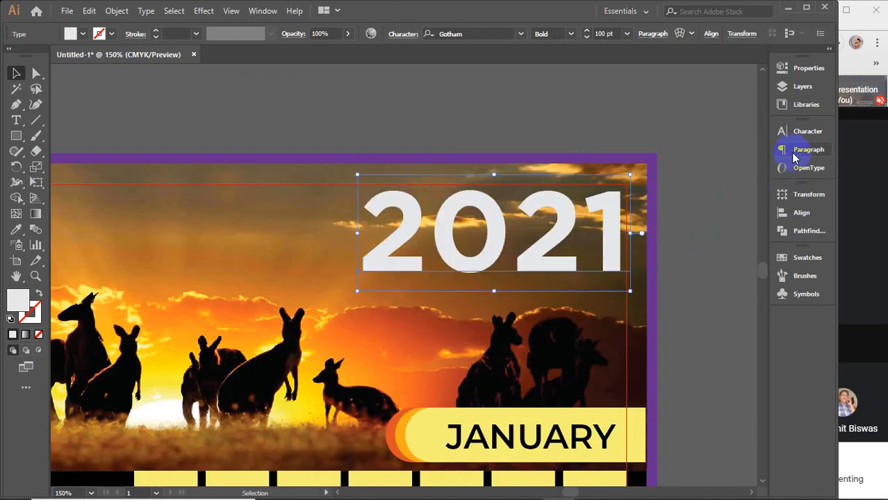
click(803, 132)
click(668, 183)
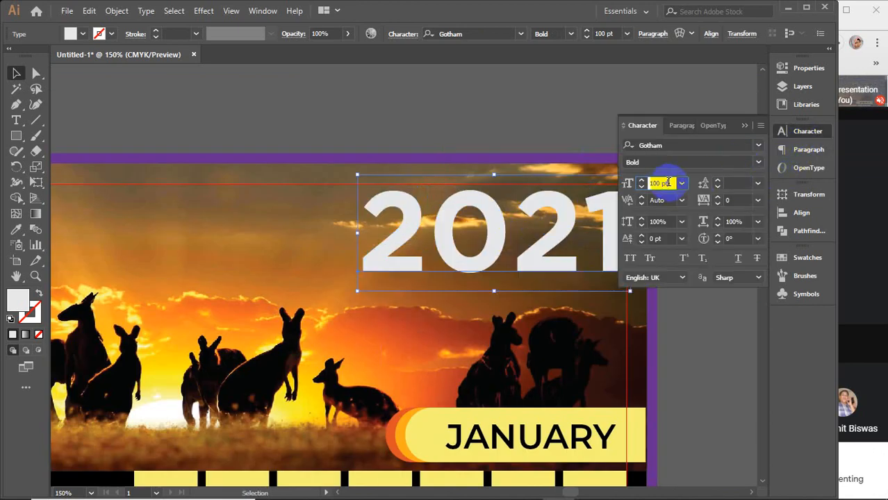
text(70)
key(Return)
drag(491, 234, 587, 217)
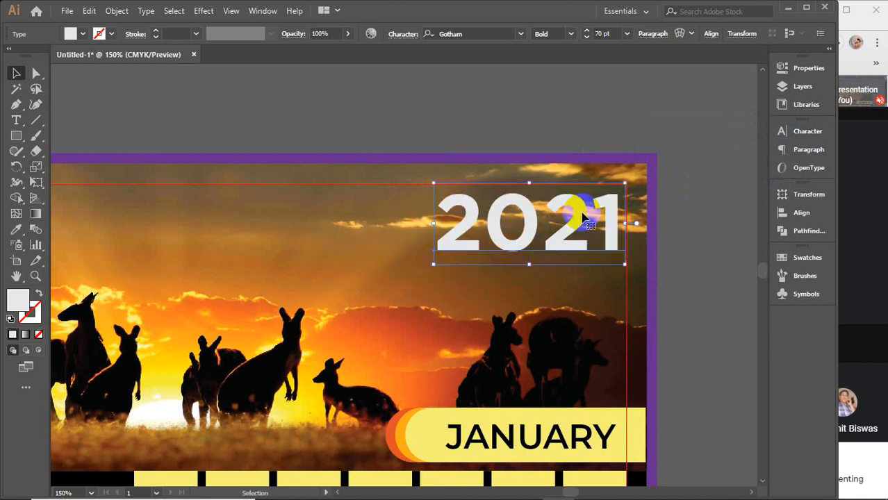
click(701, 215)
Step: Try to delete the purple border rectangle around the calendar artwork
scroll(700, 211, down, 3)
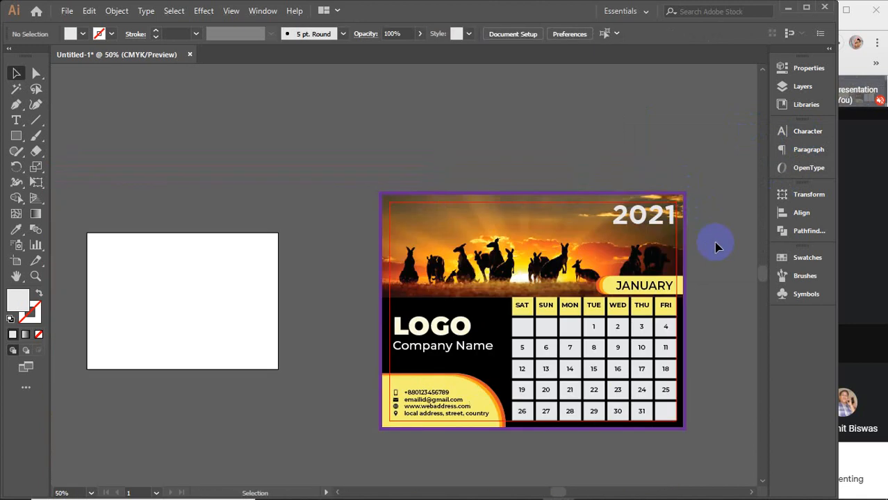
drag(715, 242, 655, 226)
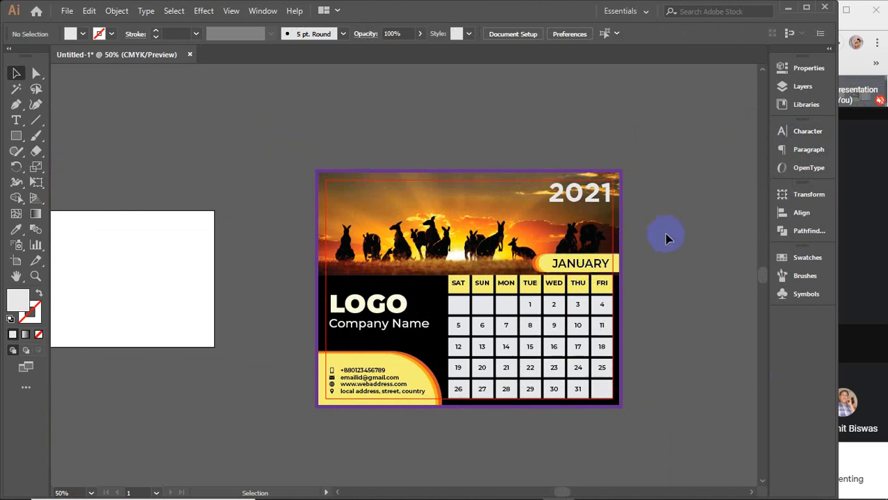
key(ctrl+a)
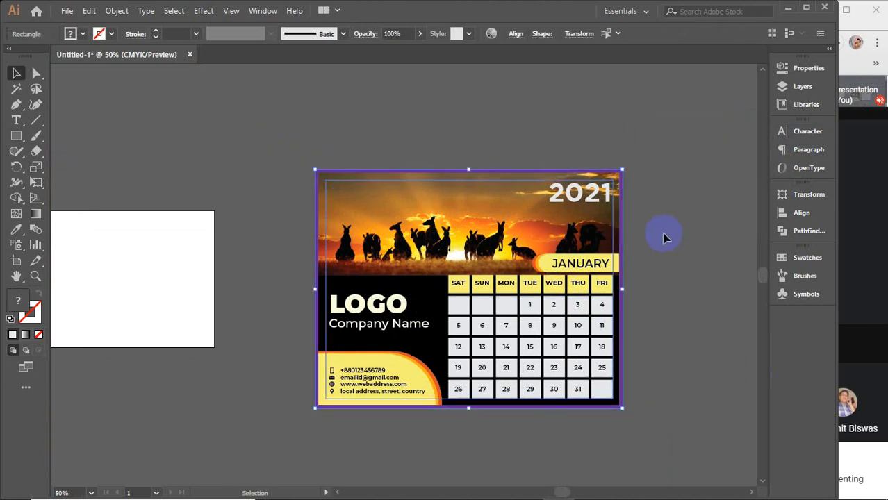
key(ctrl+shift+a)
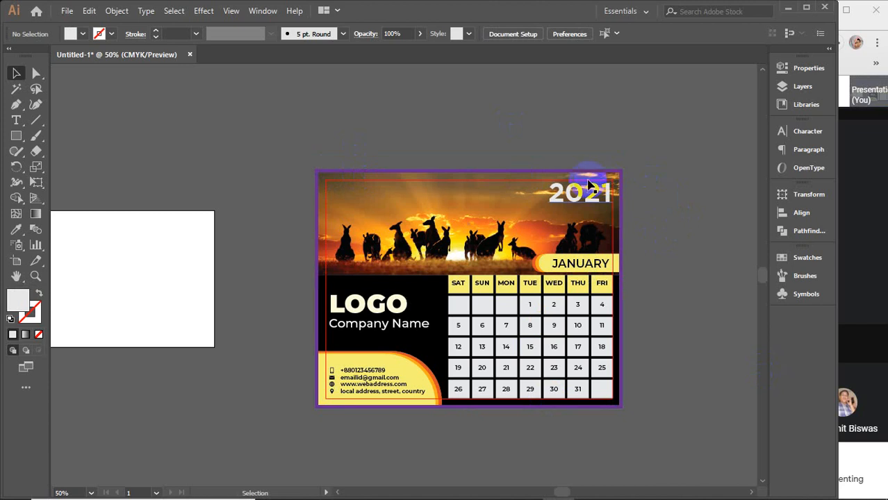
click(624, 186)
key(Delete)
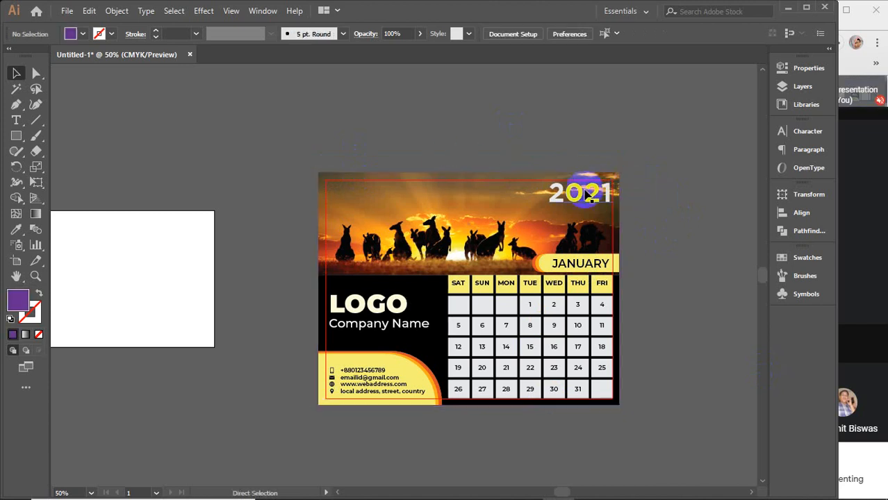
drag(288, 152, 642, 408)
key(ctrl+z)
Step: Move the entire calendar artwork over the artboard, roughly centred on it
drag(570, 300, 431, 278)
drag(431, 287, 438, 286)
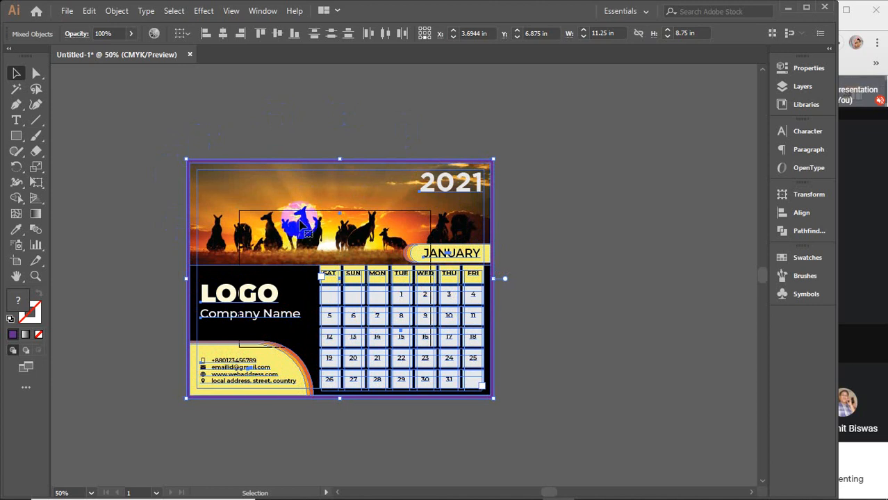
click(596, 210)
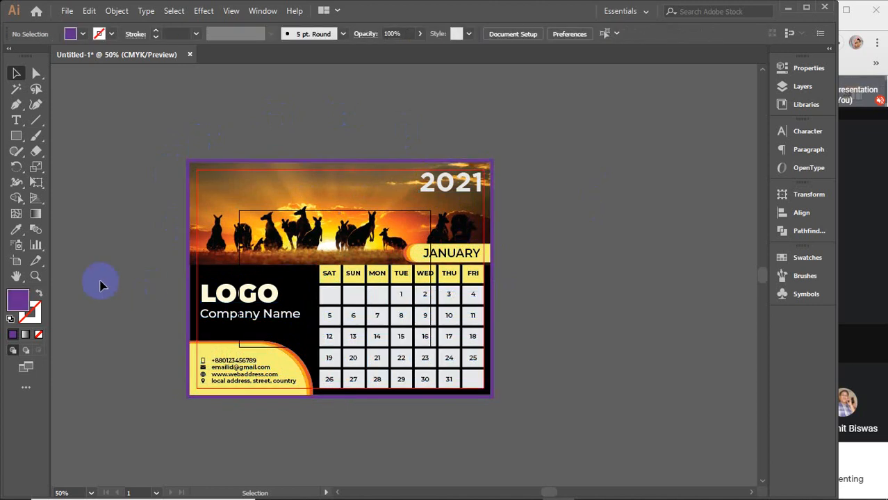
Step: Set the artboard width to 11 in
click(16, 260)
click(804, 68)
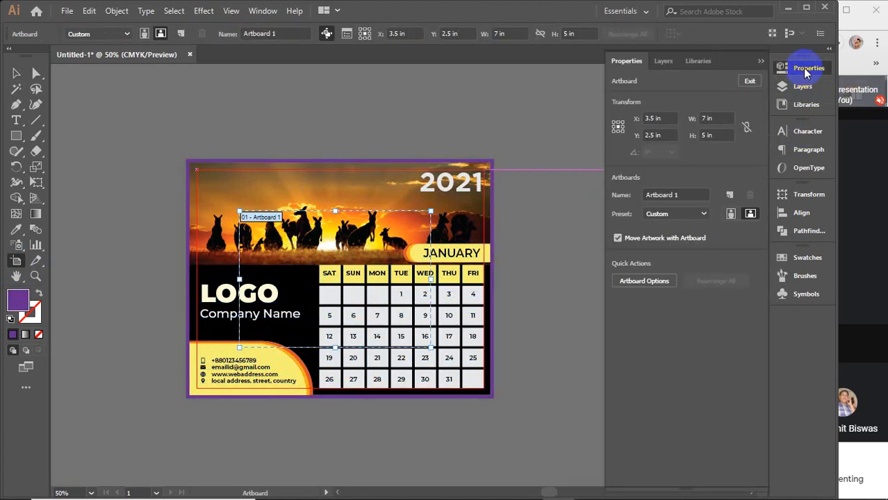
click(723, 118)
key(Up)
key(Up)
key(Up)
key(Up)
key(Up)
key(Up)
key(Up)
key(Up)
key(Up)
key(Up)
key(Up)
key(Up)
key(Up)
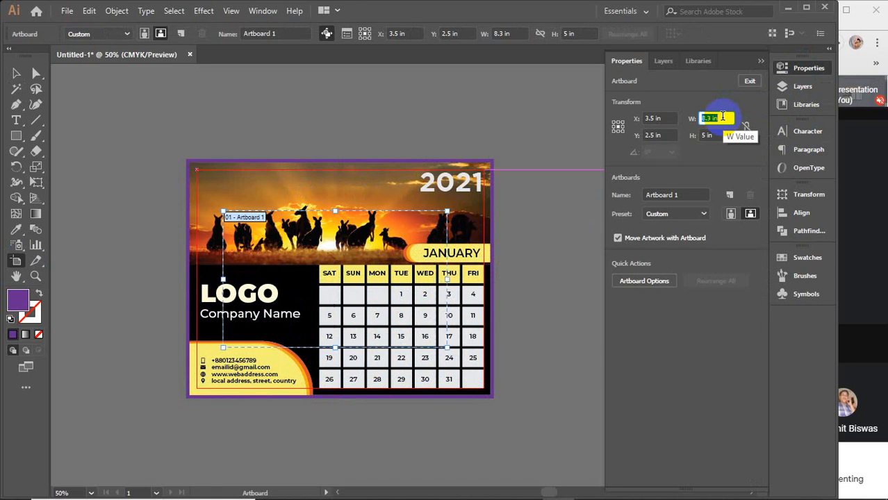
key(Up)
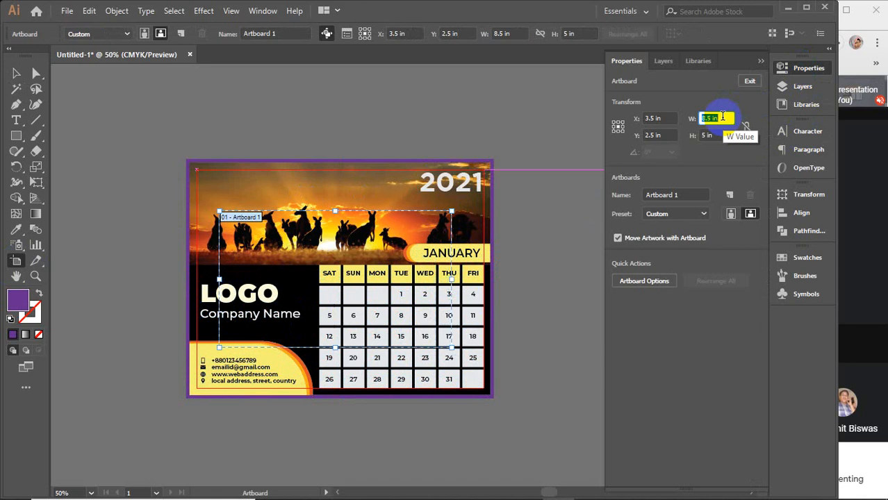
key(Up)
key(Up)
key(Up)
key(Up)
key(Up)
key(Up)
key(Up)
key(Up)
key(Up)
key(Up)
key(Up)
key(Up)
key(Up)
key(Up)
key(Up)
key(Up)
key(Up)
key(Up)
key(Up)
key(Up)
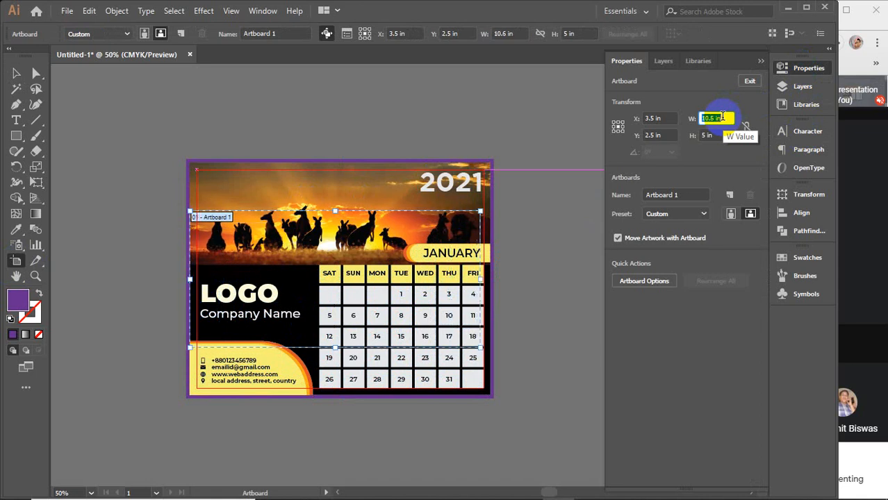
key(Up)
key(Up)
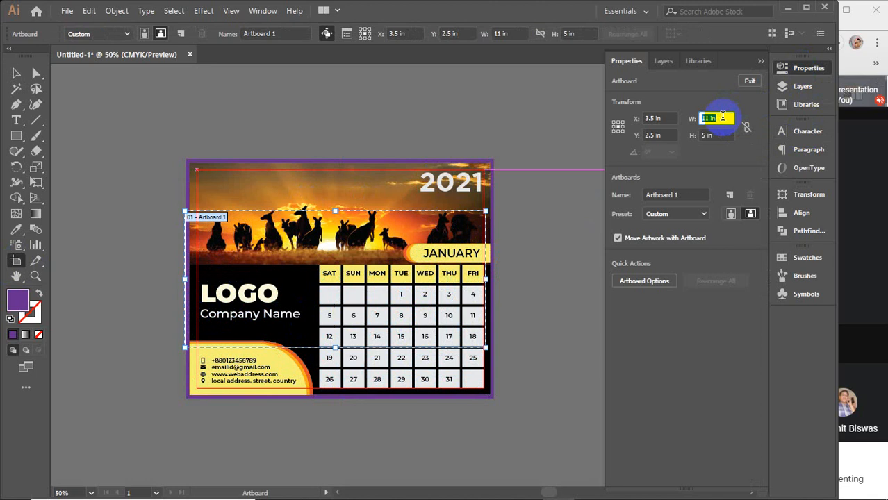
Step: Set the artboard height to 8.5 in and finish editing the artboard
click(723, 135)
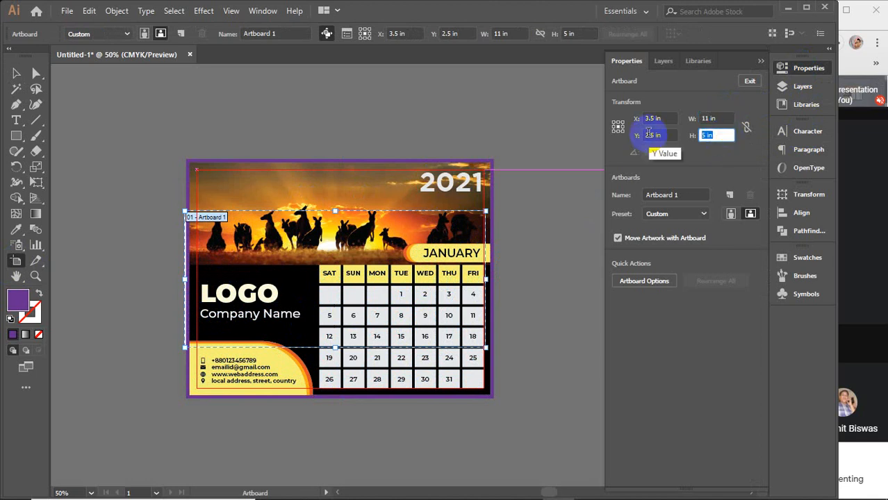
text(8.5)
key(Return)
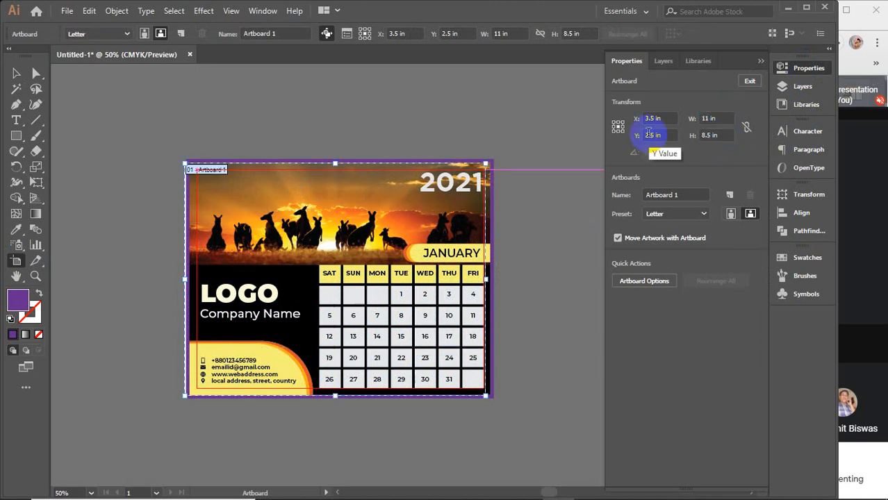
click(17, 73)
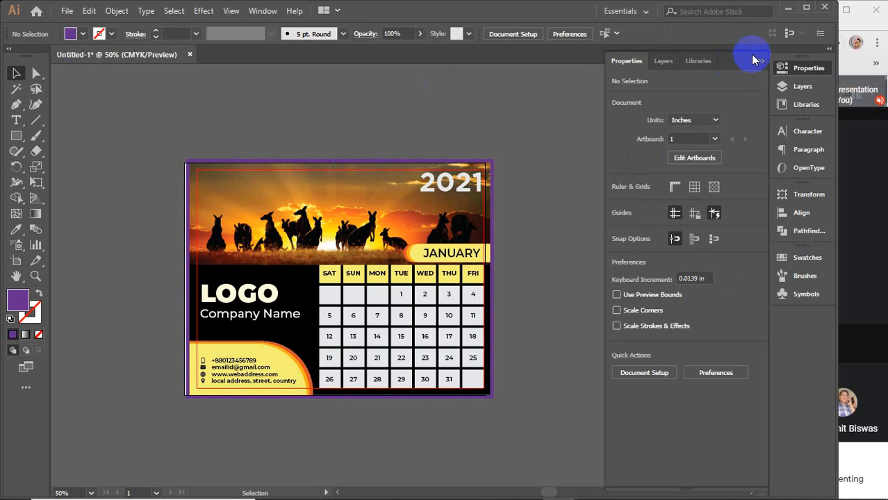
click(757, 60)
Step: Shift the purple border rectangle sideways until it extends past the right edge of the calendar artwork
scroll(490, 222, up, 2)
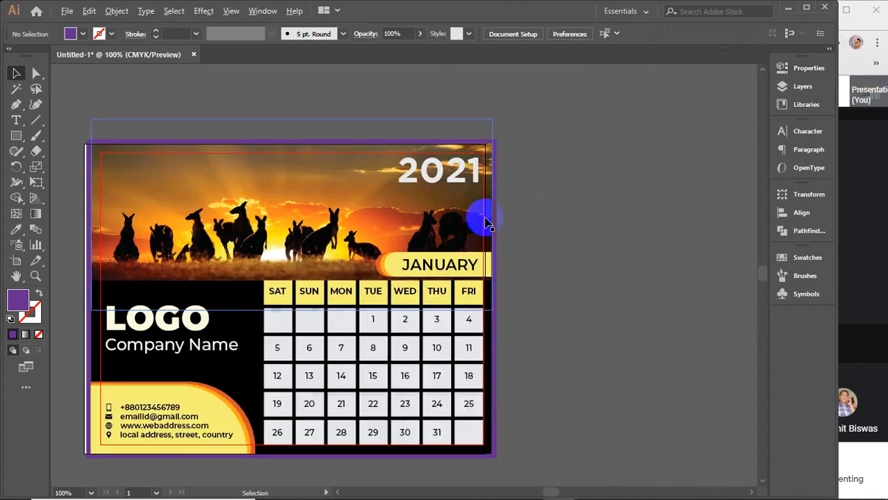
drag(501, 141, 491, 140)
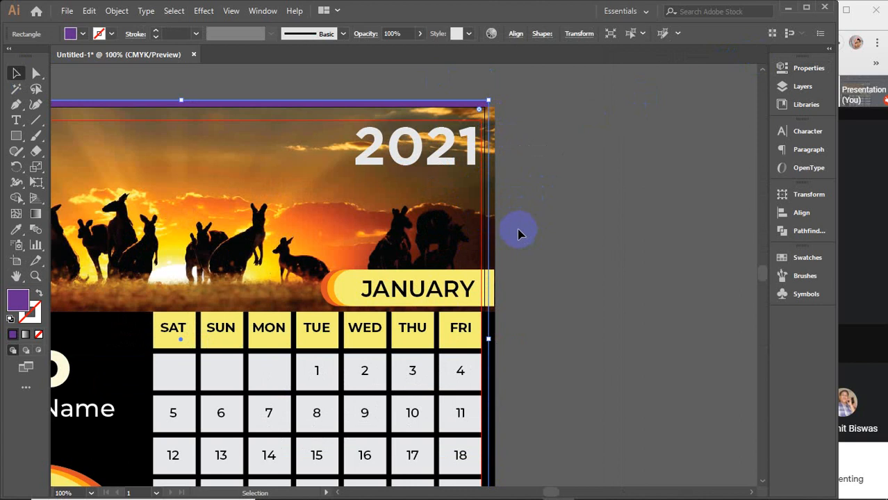
key(Right)
key(Right)
key(Right)
key(Right)
key(Right)
key(Right)
key(Right)
key(Right)
key(Right)
key(Right)
key(Right)
key(Right)
key(Right)
key(Right)
key(Right)
key(Right)
key(Right)
key(Right)
key(Right)
key(Right)
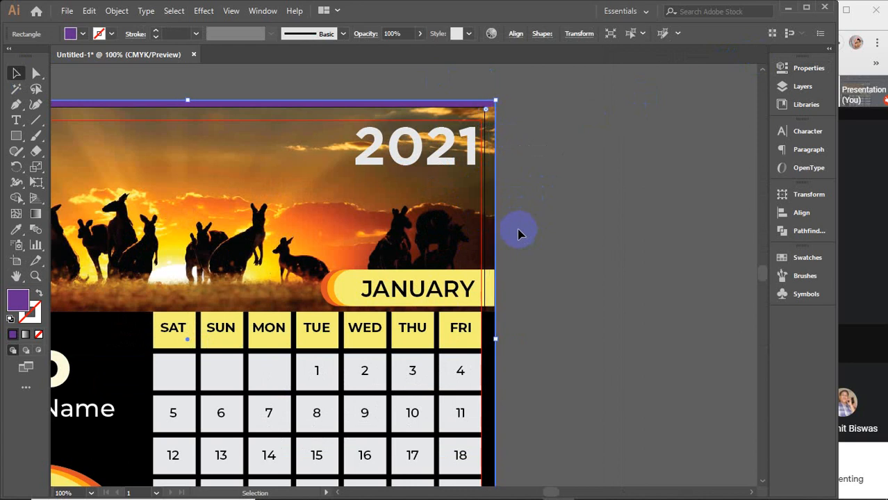
key(Right)
key(Right)
key(Right)
key(Right)
key(Right)
key(Right)
key(Right)
key(Right)
key(Right)
key(Right)
key(Right)
key(Right)
key(Right)
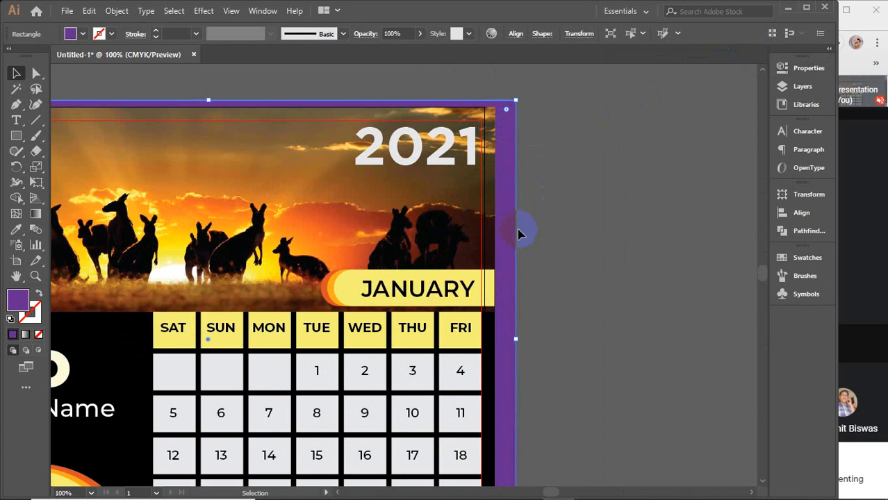
Step: Centre all the calendar objects horizontally on one another and group them
key(ctrl+a)
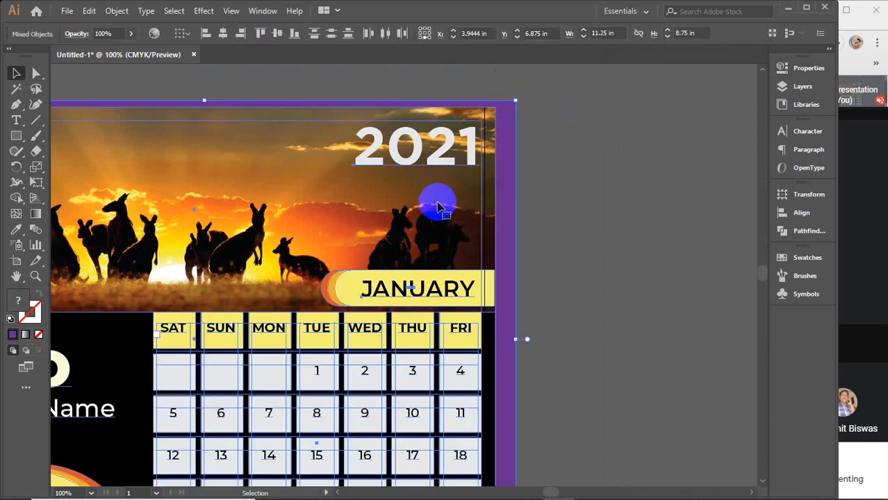
click(224, 33)
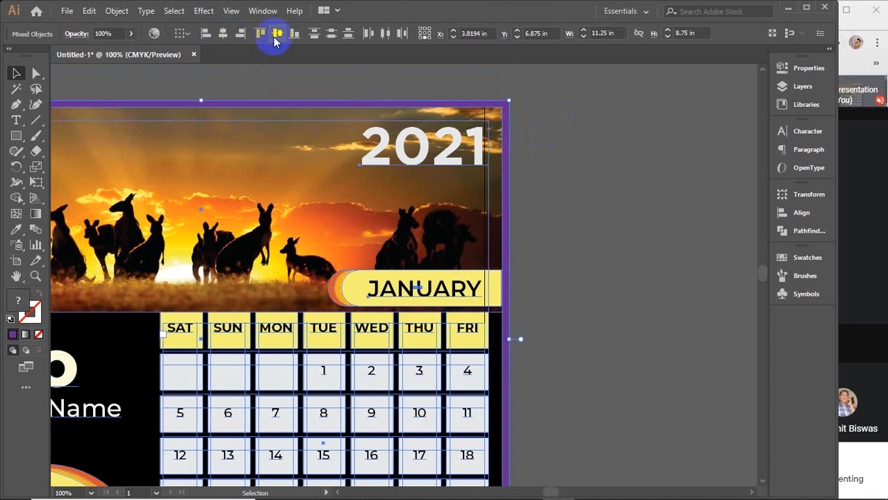
key(ctrl+g)
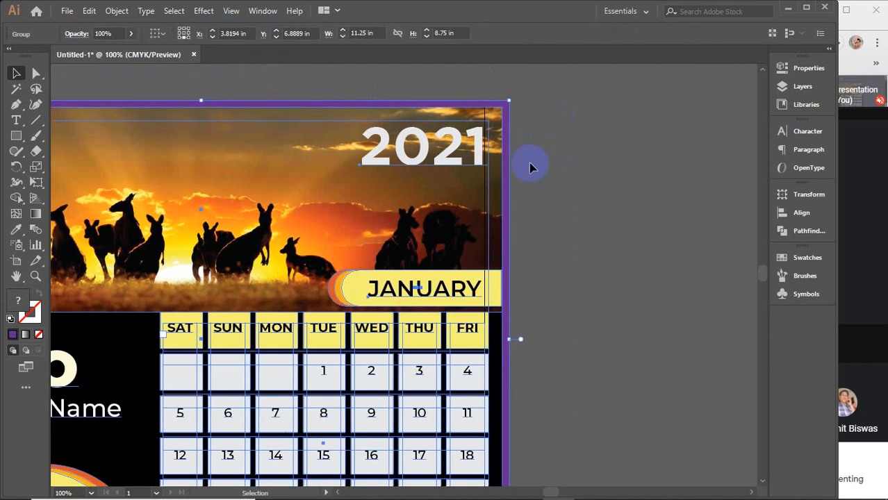
Step: Nudge the grouped calendar artwork slightly up and left to X 3.5 in so it sits centred on the artboard
key(Up)
key(Left)
key(Left)
key(Left)
key(Left)
key(Left)
key(Left)
key(Left)
key(Left)
key(Left)
key(Left)
key(Left)
key(Left)
key(Left)
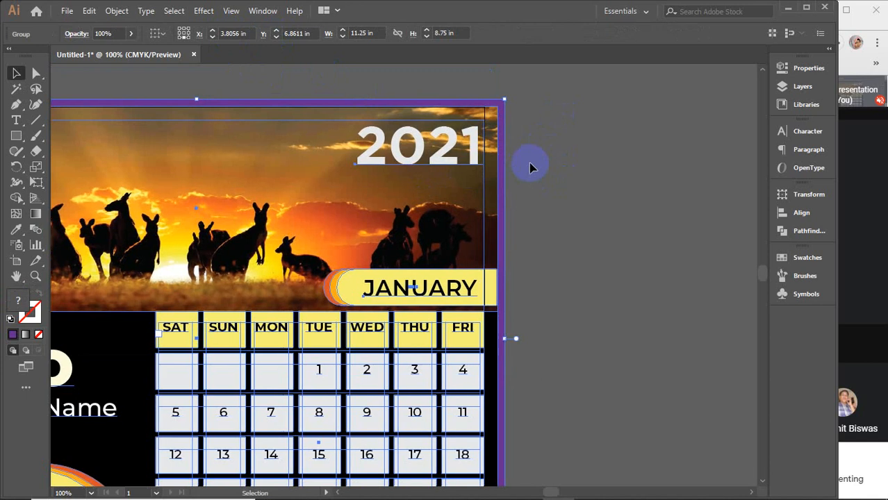
key(Left)
key(Left)
key(Left)
key(Left)
key(Left)
key(Left)
key(Left)
key(Left)
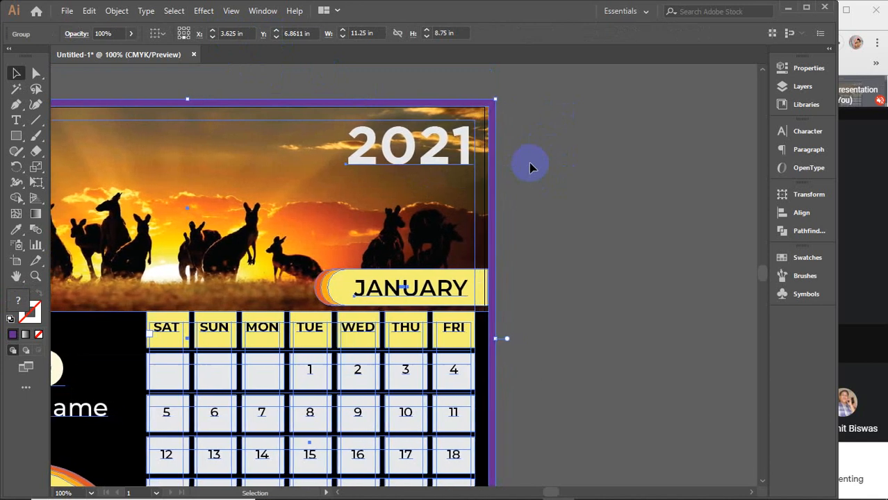
key(Left)
key(Left)
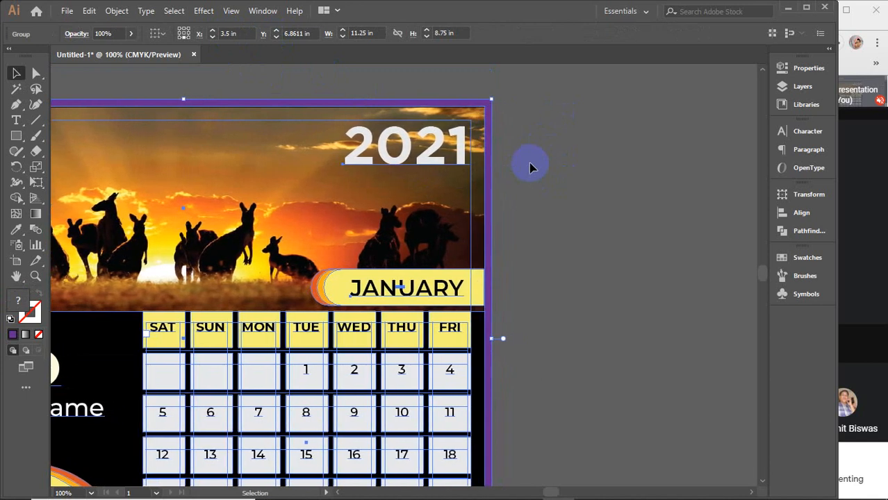
key(Down)
click(529, 168)
key(ctrl+minus)
click(67, 10)
mouse_move(91, 240)
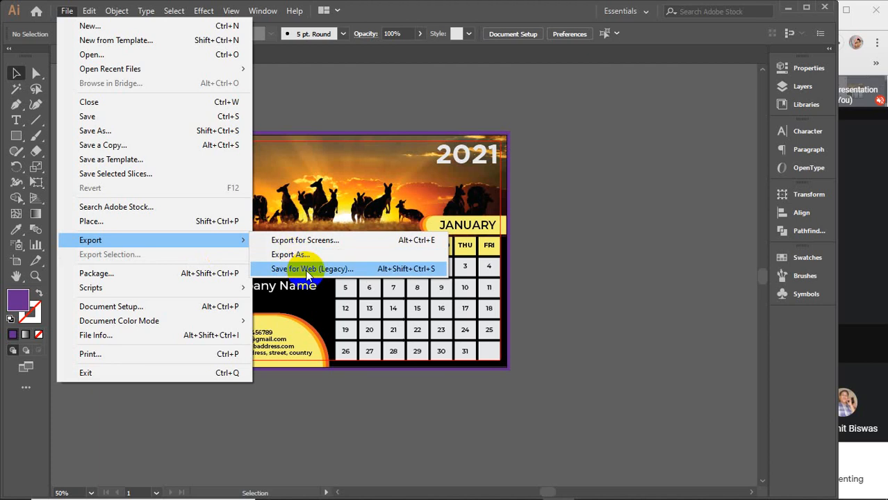
click(306, 271)
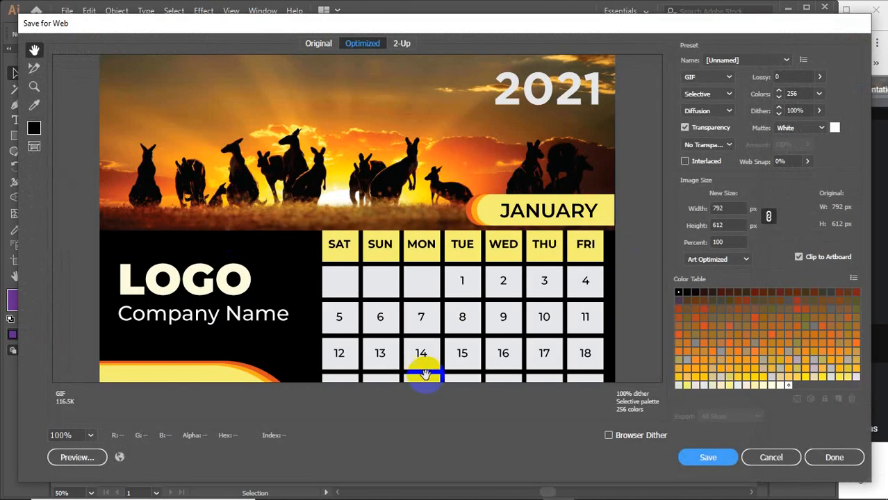
click(834, 457)
Step: Export the calendar to the Desktop as the JPEG Untitled-1, using the artboard bounds
click(67, 10)
click(306, 255)
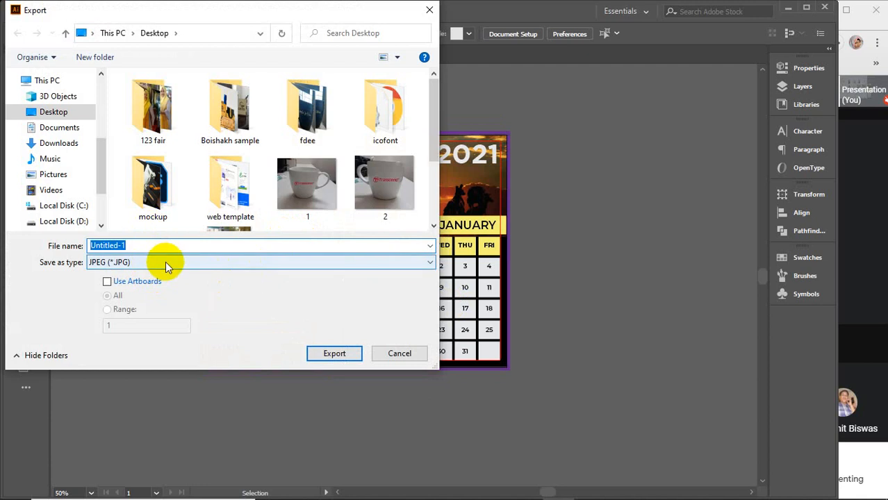
click(134, 285)
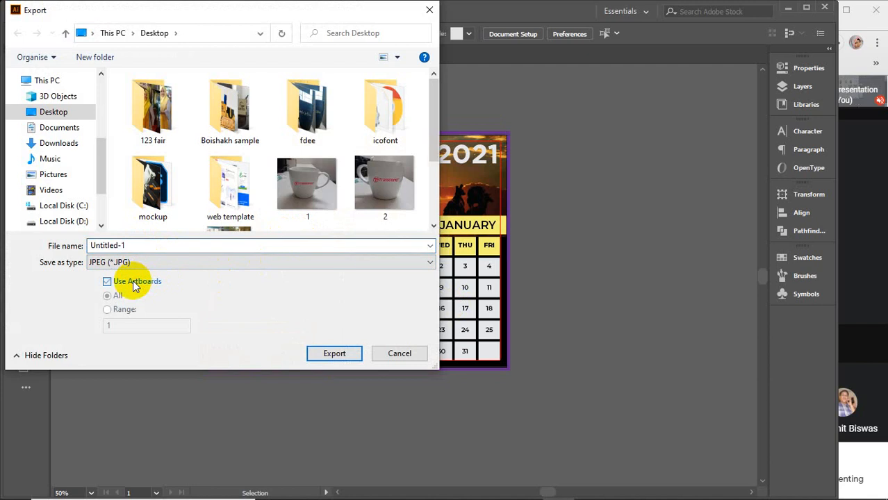
click(328, 355)
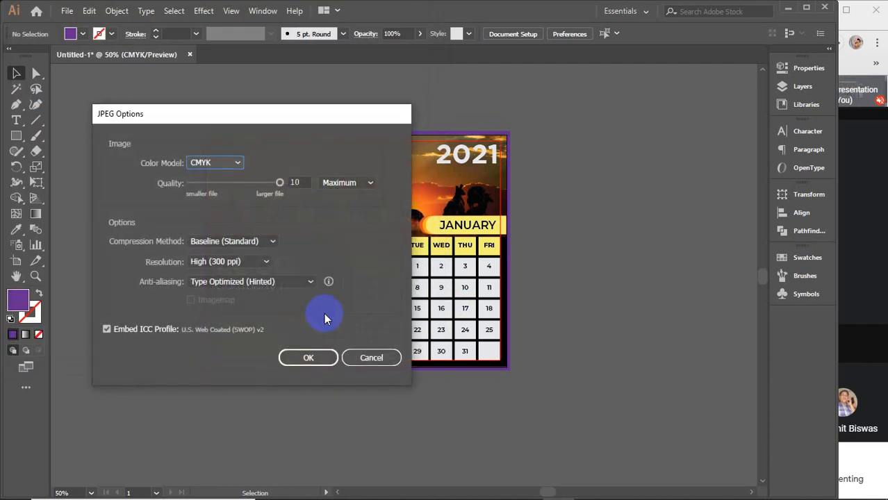
Step: Set the JPEG colour model to RGB, keep quality at 10 (Maximum), and complete the export
click(236, 166)
click(213, 178)
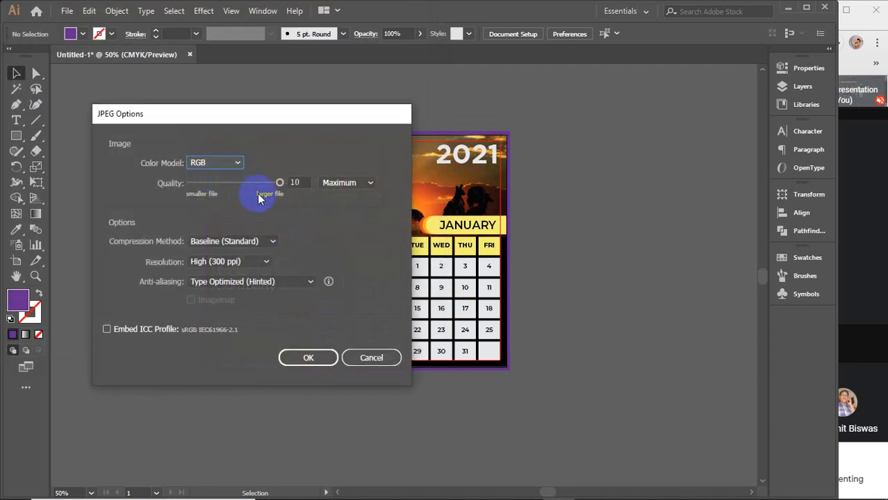
click(287, 184)
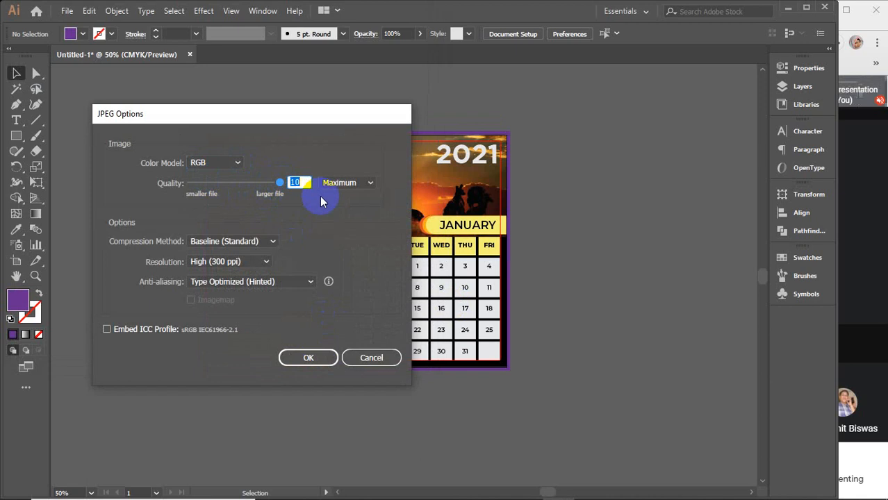
click(308, 357)
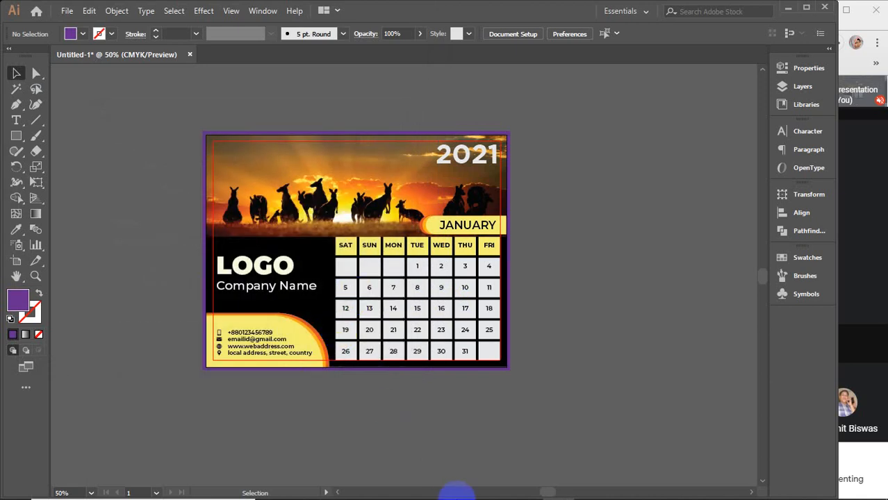
Step: Switch to File Explorer and view the exported Untitled-1-01 image from the Desktop at full size, closing it when done
click(366, 491)
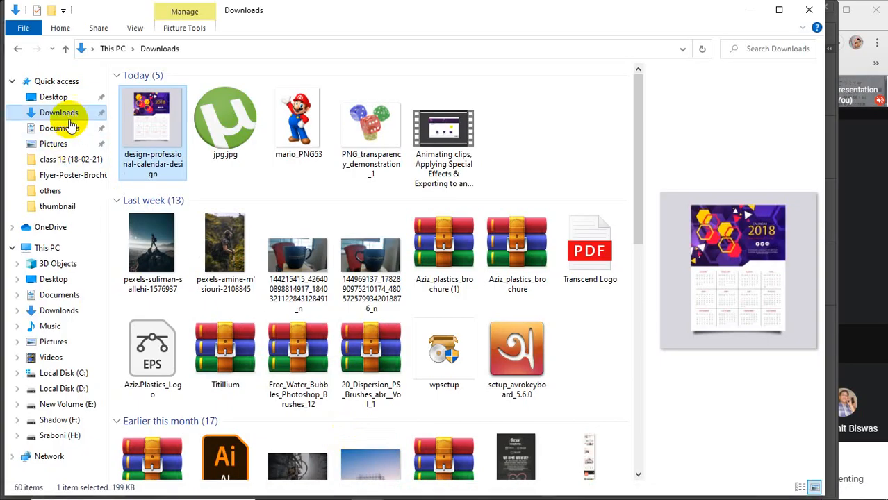
click(64, 101)
click(373, 381)
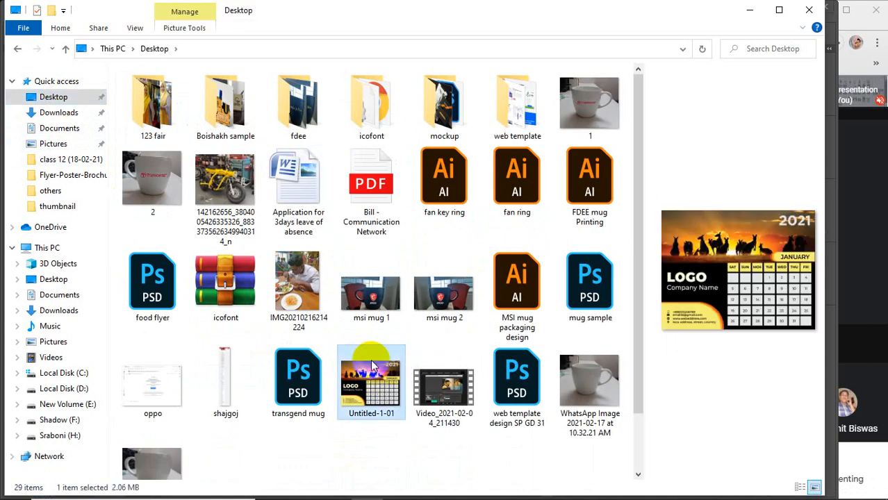
double_click(372, 366)
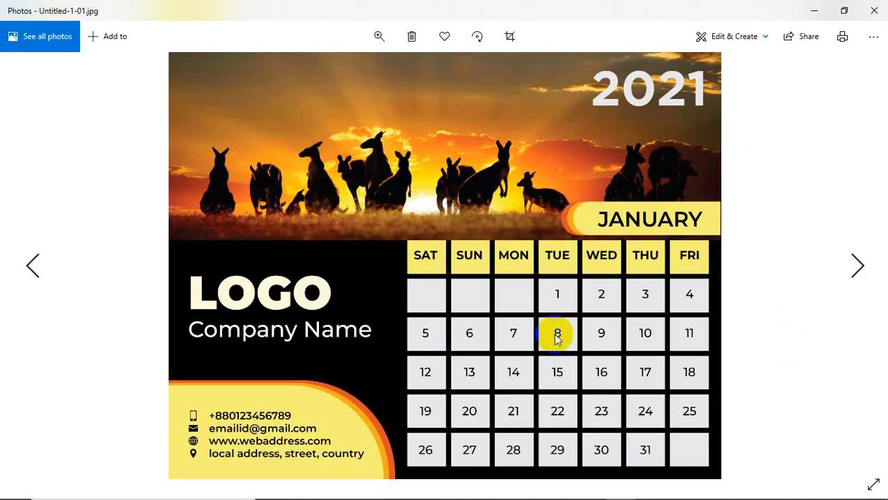
click(874, 10)
Step: Open the Calendar Mockup folder under GD elements > mockup on drive H: and show its files as large thumbnails
click(59, 433)
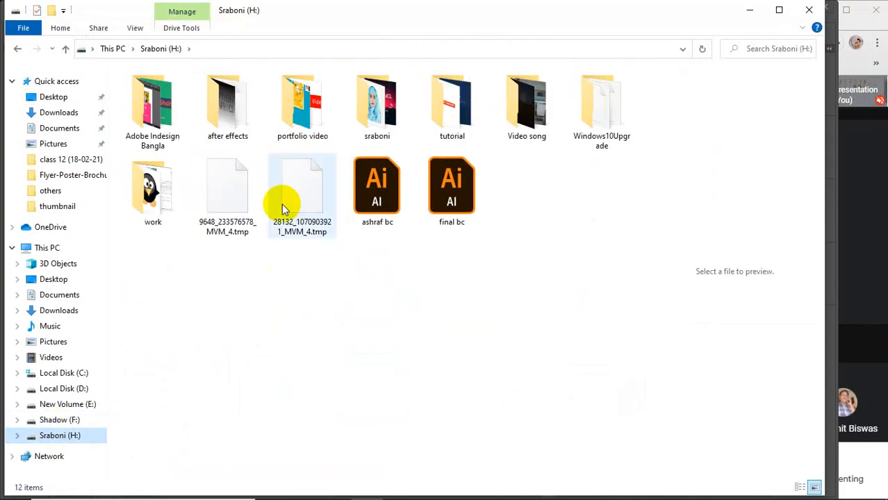
double_click(394, 102)
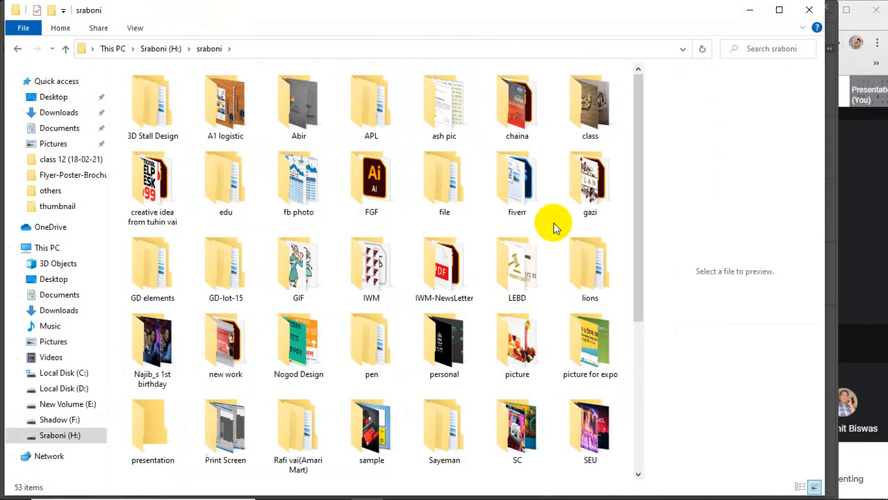
double_click(154, 269)
double_click(298, 180)
double_click(312, 152)
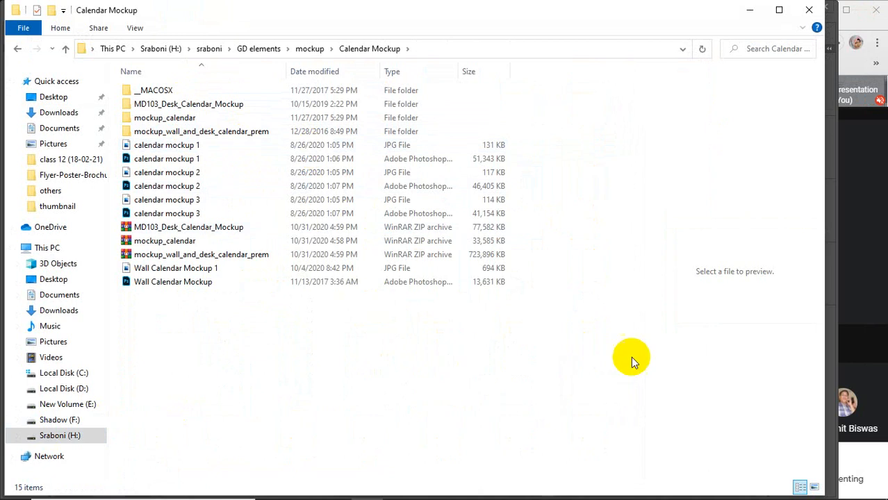
click(821, 488)
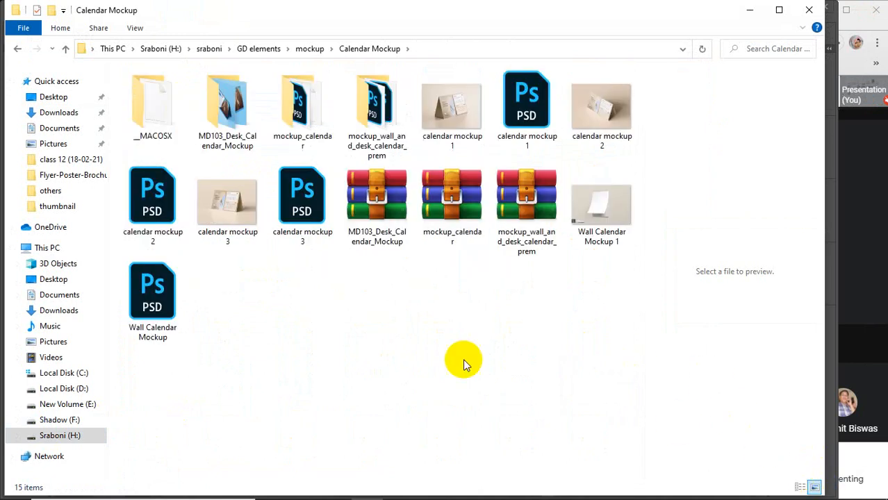
Step: Check the mockups inside the MD103_Desk_Calendar_Mockup folder and return to the Calendar Mockup folder
double_click(228, 110)
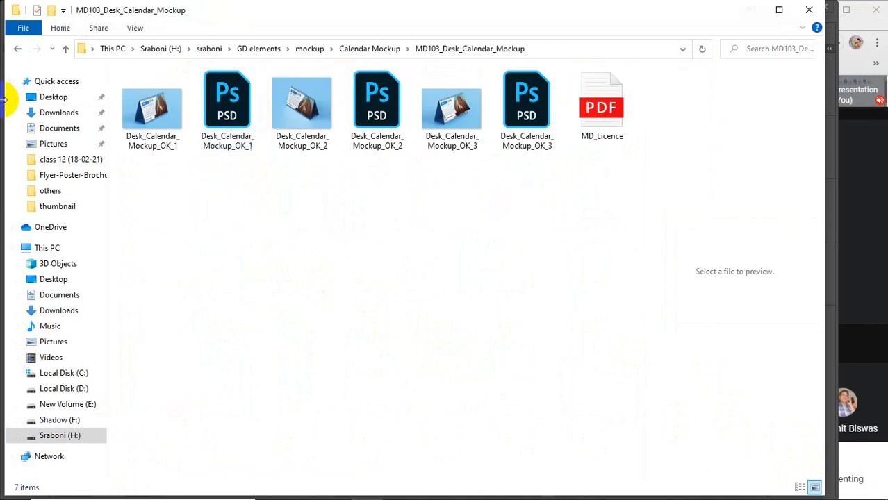
click(18, 50)
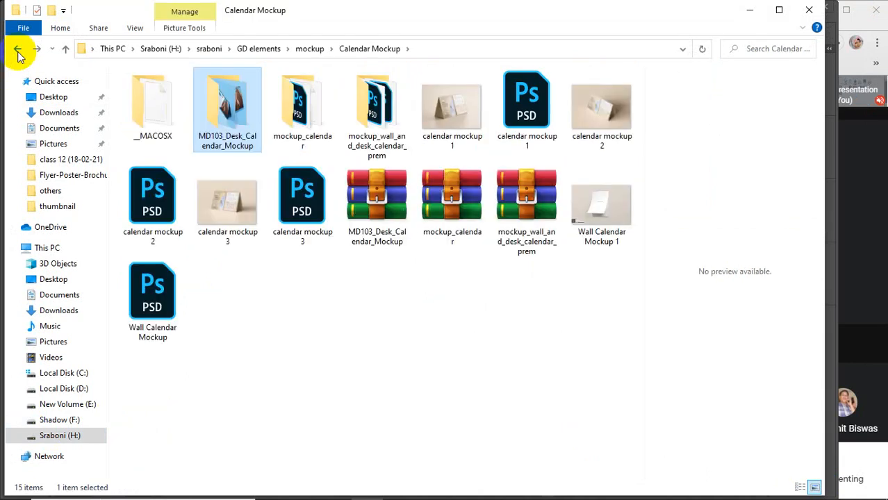
Step: Open the calendar mockup 1 PSD from the Calendar Mockup folder in Photoshop
click(445, 118)
click(519, 106)
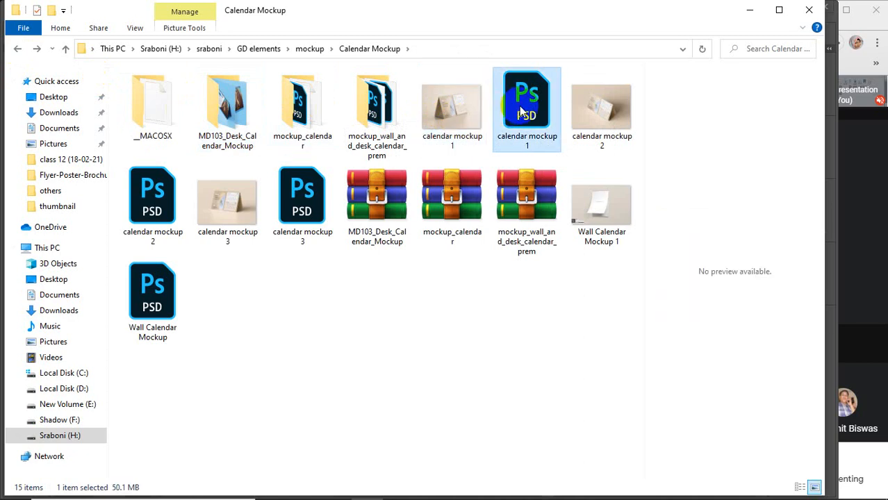
double_click(519, 105)
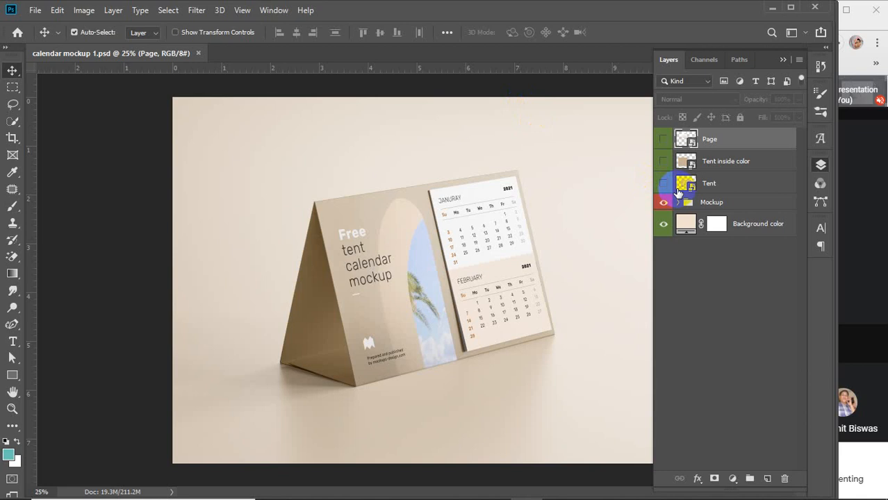
Step: Toggle the Page layer, the Mockup group and its Front subgroup to check the mockup's structure, and close the file without saving
click(664, 141)
click(664, 143)
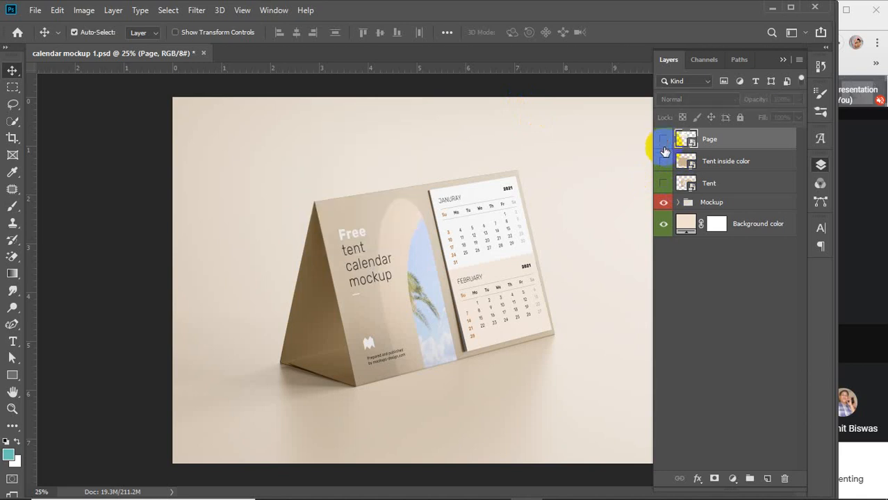
click(665, 203)
click(665, 204)
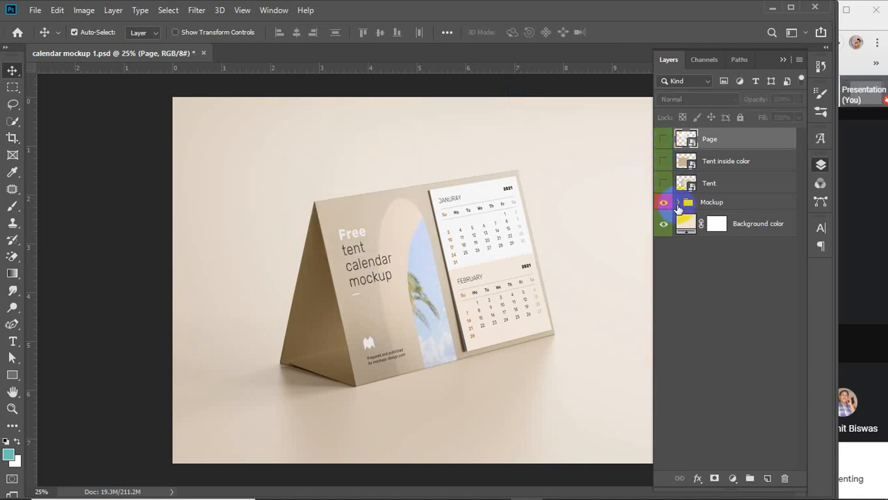
click(678, 203)
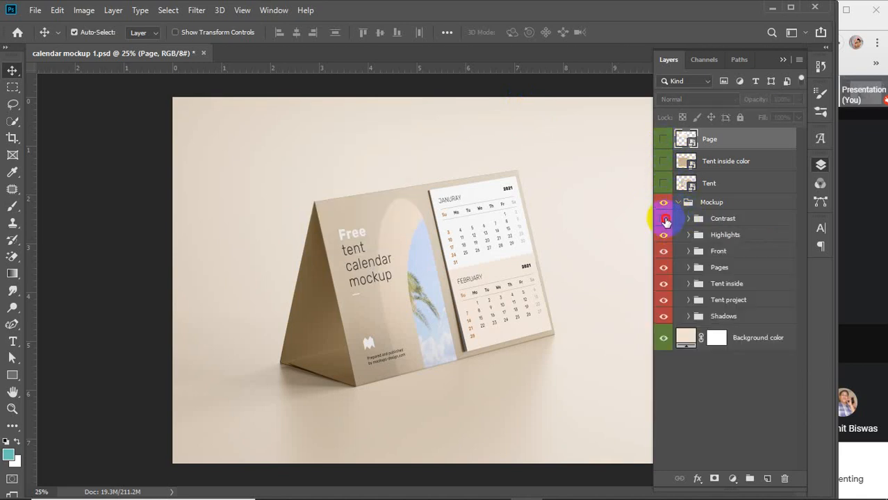
click(664, 251)
click(664, 252)
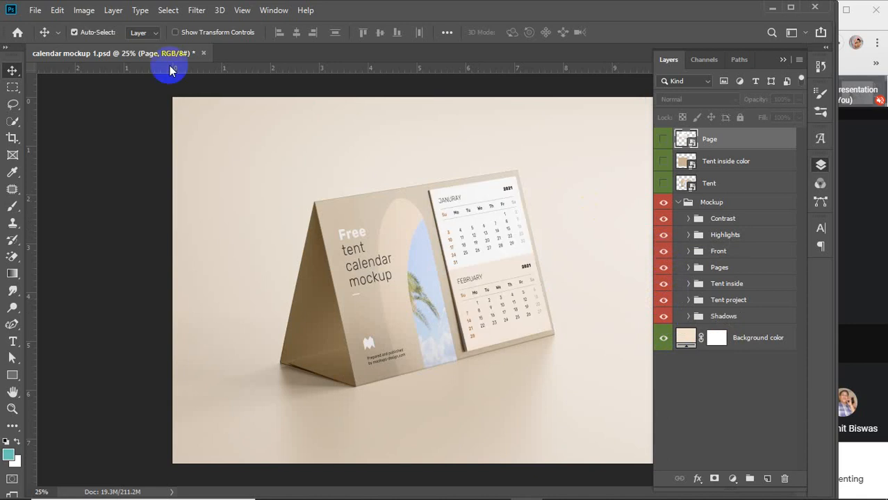
click(203, 52)
click(415, 198)
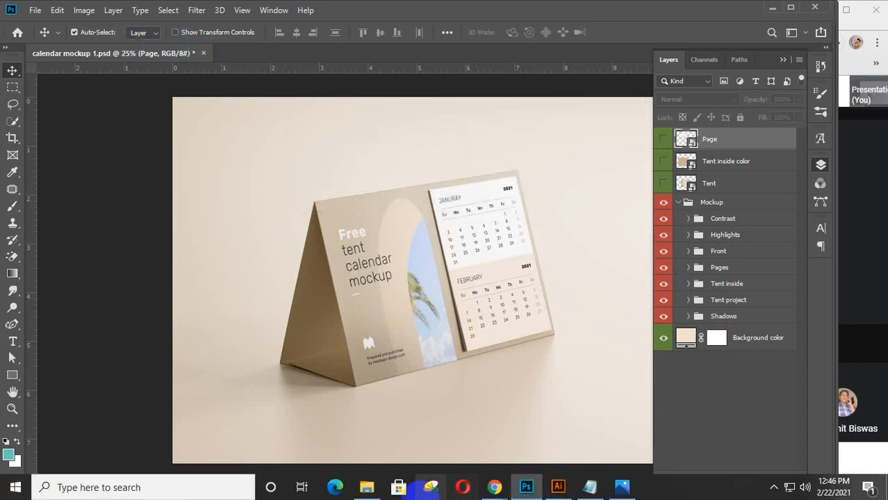
Step: Switch to File Explorer and open the Desk_Calendar_Mockup_OK_3 PSD from the MD103_Desk_Calendar_Mockup folder in Photoshop
click(367, 492)
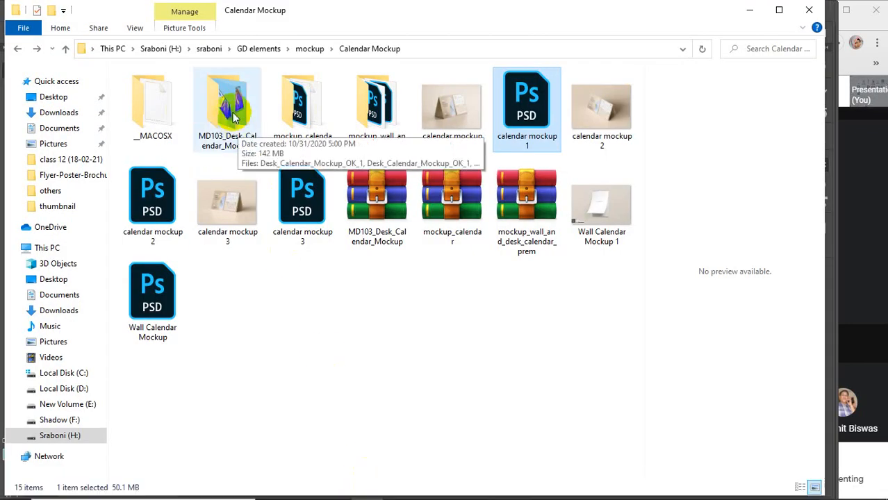
double_click(240, 139)
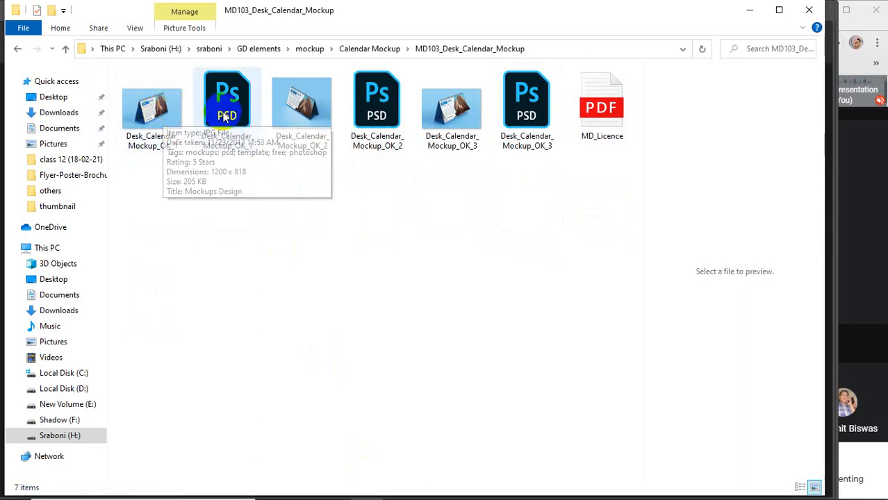
click(528, 102)
double_click(528, 102)
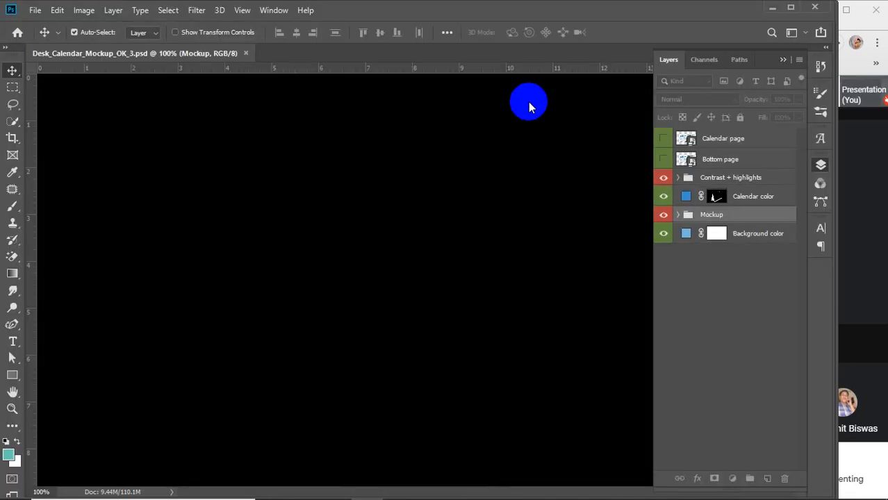
Step: Toggle the Mockup and Contrast + highlights groups, and the Calendar page group and layer inside Mockup, to identify the front page artwork
click(662, 221)
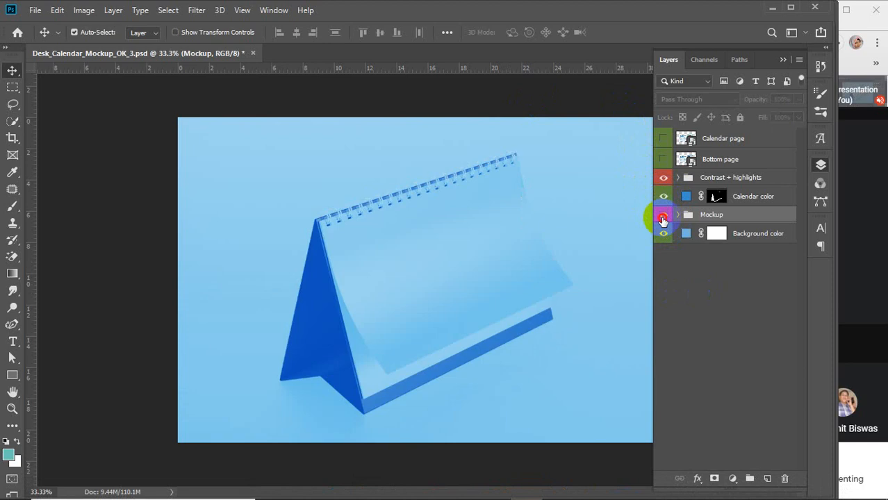
click(663, 221)
click(664, 179)
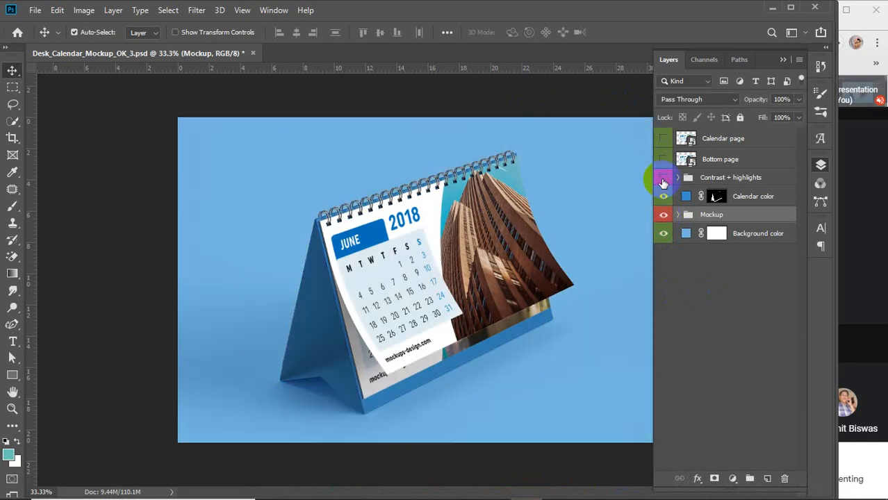
click(663, 179)
click(678, 214)
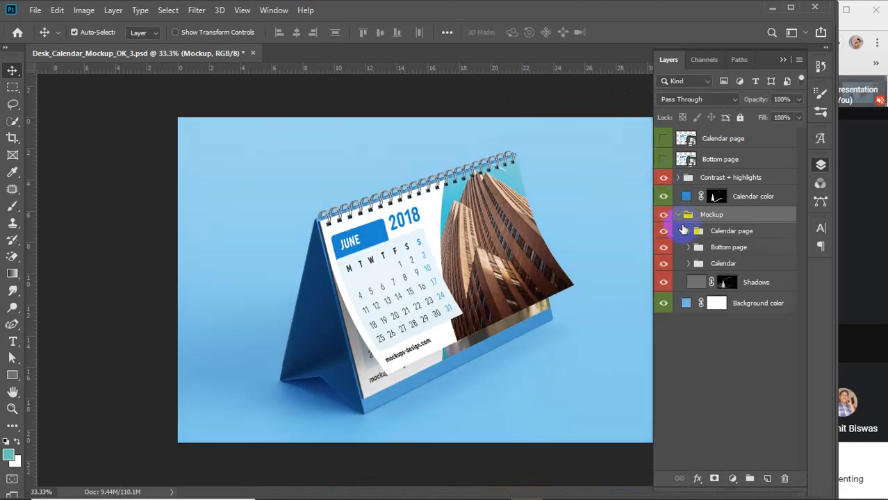
click(664, 232)
click(663, 231)
click(688, 231)
click(664, 250)
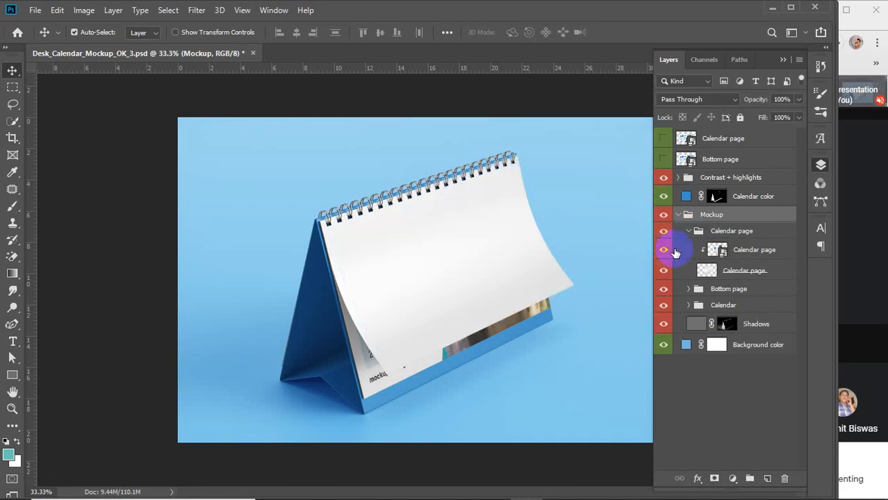
click(667, 251)
Step: Open the contents of the Calendar page smart object inside the Mockup group and check its Calendar group
click(717, 251)
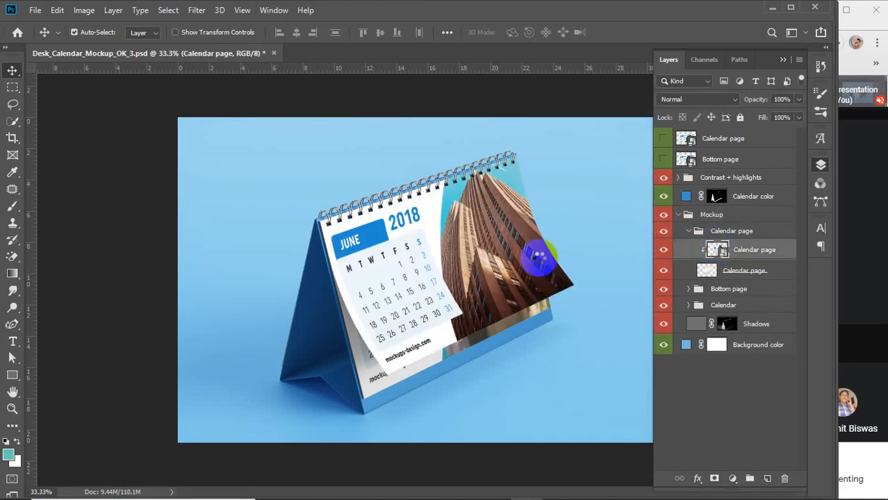
double_click(534, 255)
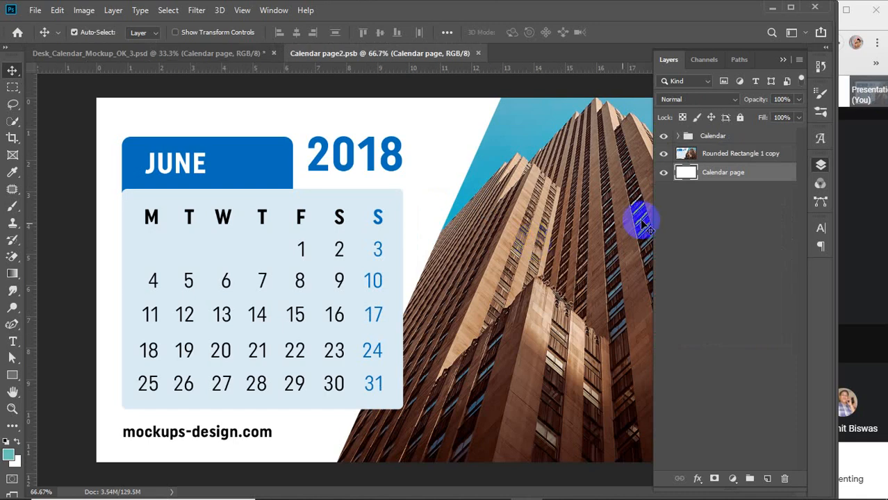
click(677, 137)
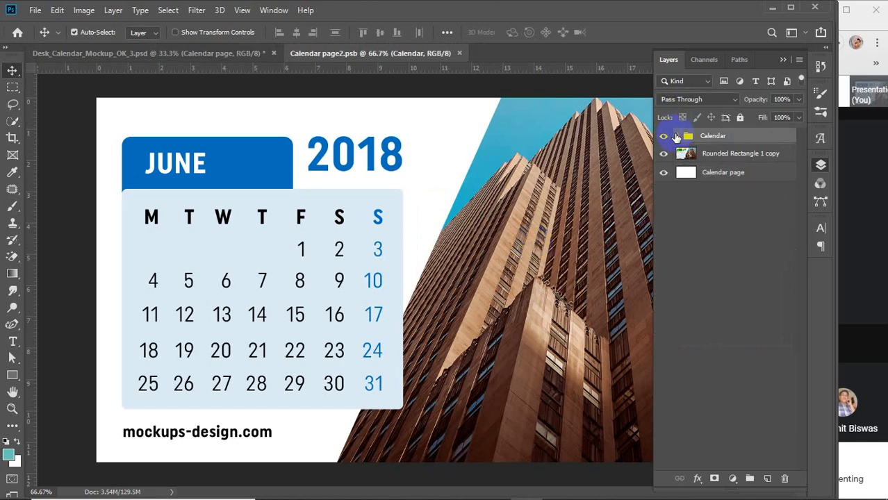
click(676, 138)
click(676, 138)
click(676, 138)
click(677, 139)
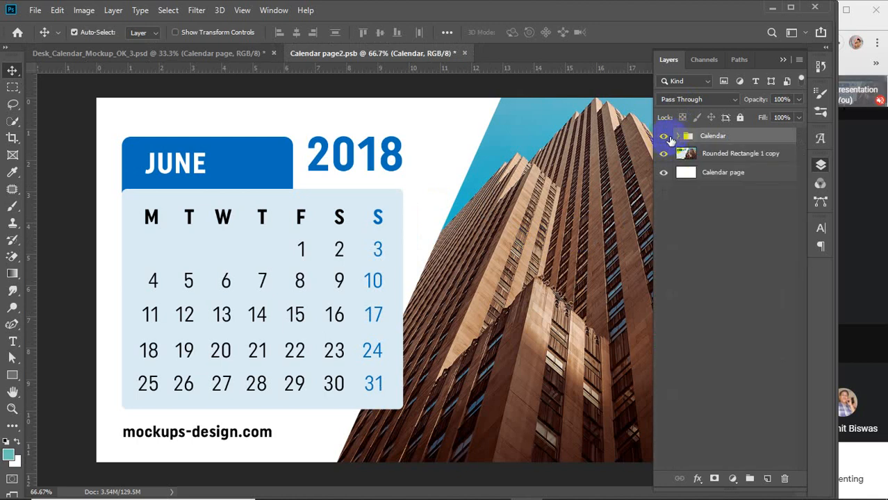
Step: Hide the Calendar group and the Rounded Rectangle 1 copy and Calendar page layers in Calendar page2.psb
click(664, 137)
click(664, 154)
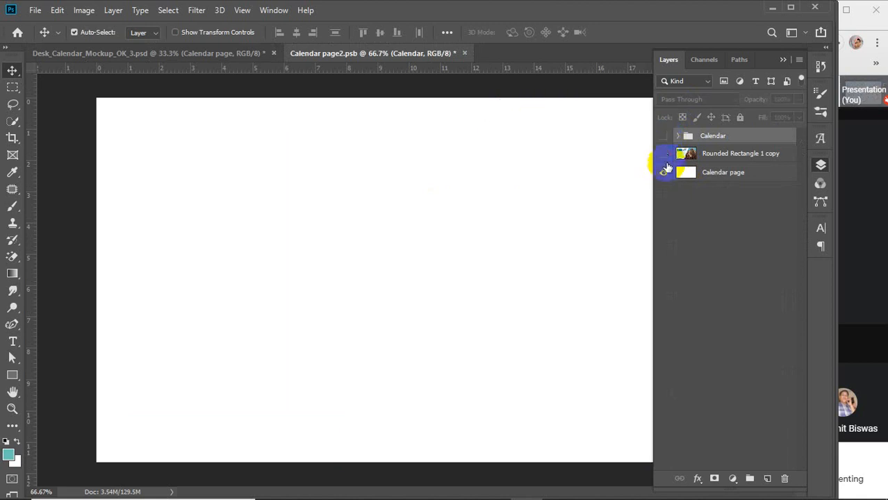
click(664, 172)
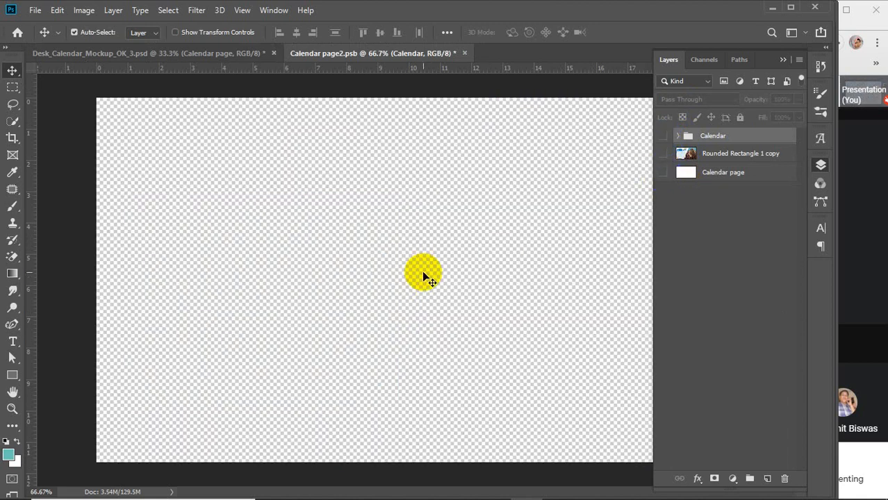
Step: Switch to Illustrator, bring the grouped January 2021 calendar artwork into Calendar page2.psb in Photoshop, and commit it as a smart object
scroll(422, 270, down, 3)
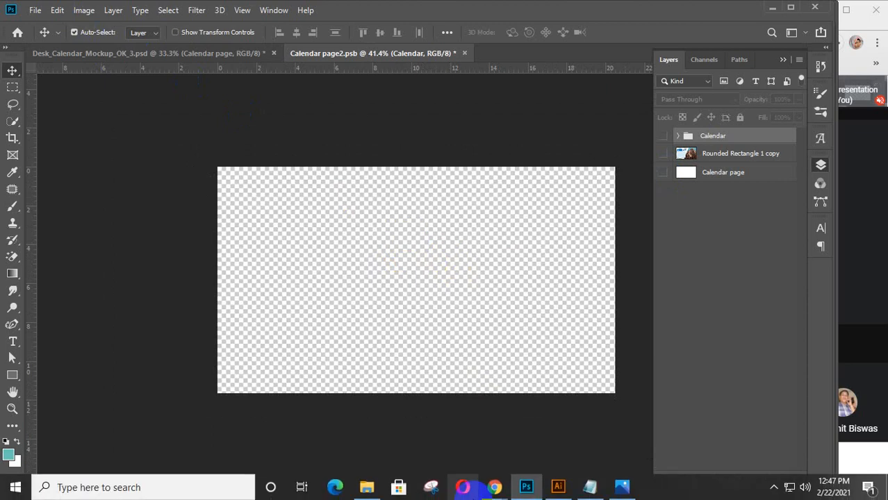
click(558, 490)
click(449, 259)
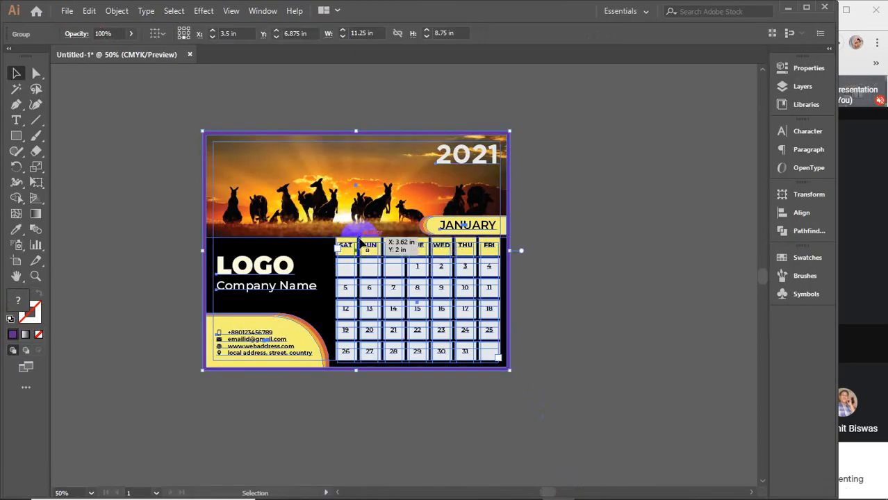
drag(367, 236, 452, 317)
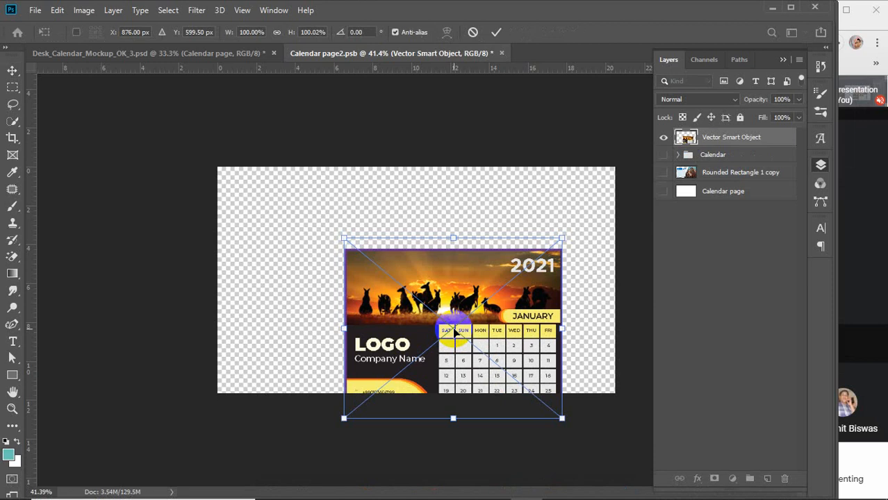
click(856, 263)
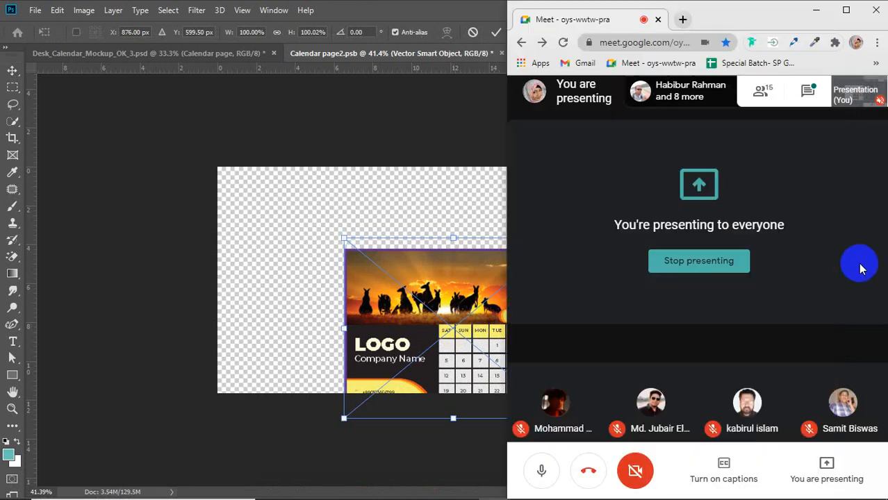
click(394, 212)
click(493, 32)
Step: Move the placed calendar artwork to the canvas's upper-left corner so its purple border falls just outside the edges
drag(479, 316, 352, 233)
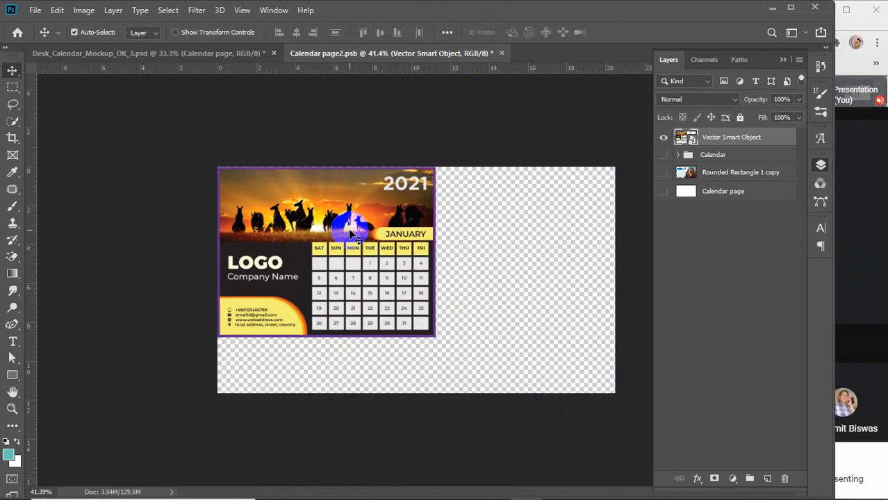
scroll(350, 232, up, 4)
scroll(145, 119, up, 6)
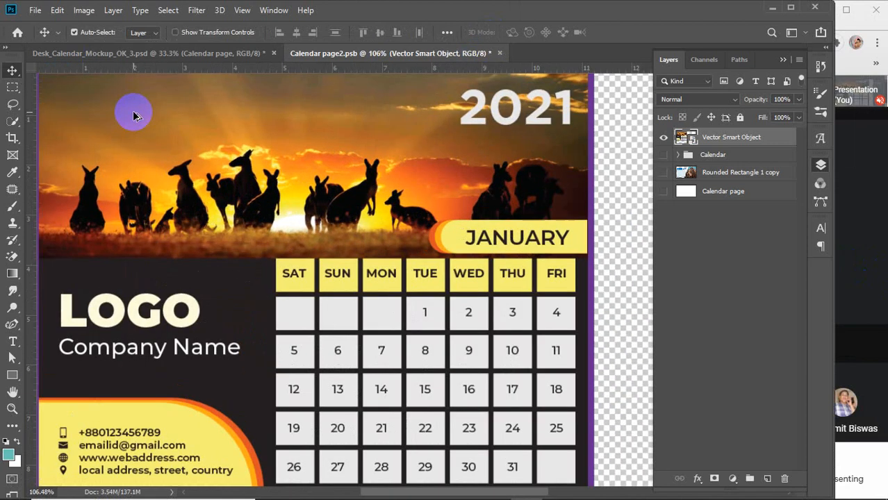
drag(135, 119, 321, 277)
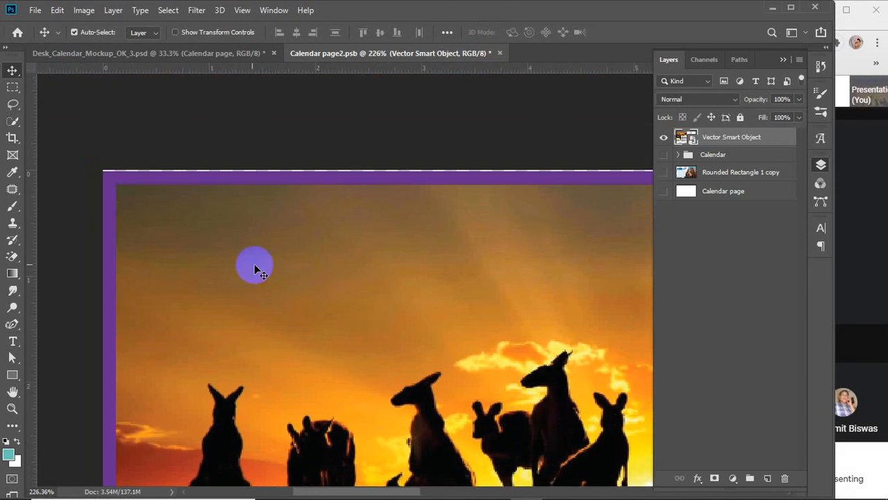
drag(254, 264, 224, 250)
scroll(254, 267, down, 1)
scroll(254, 268, down, 5)
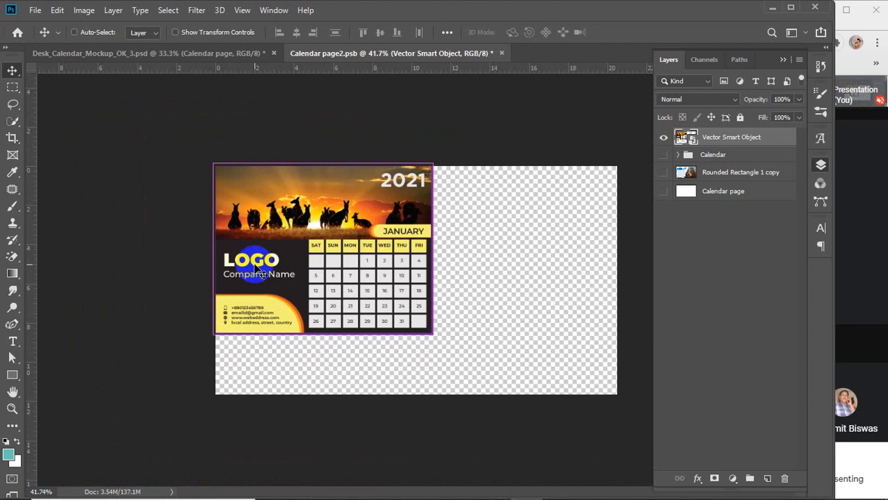
Step: Transform the calendar artwork non-proportionally to cover the whole canvas, with a width of 189.26%, and save the smart object contents
key(ctrl+t)
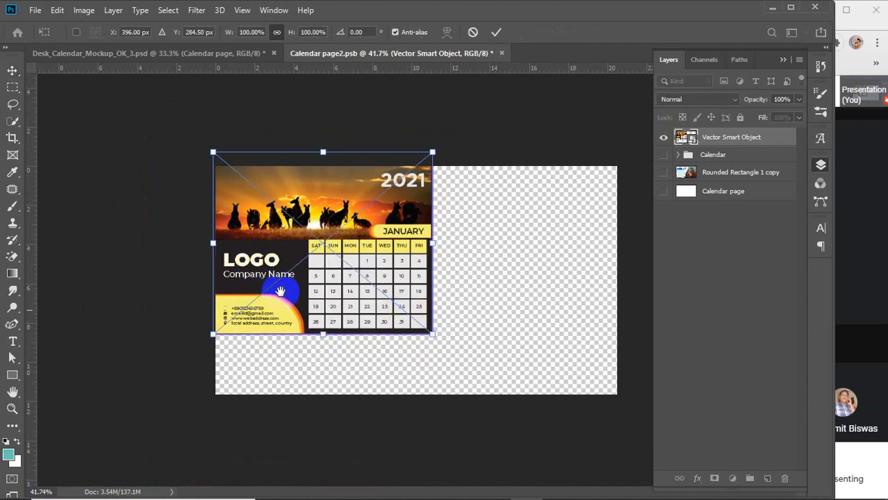
drag(432, 334, 581, 371)
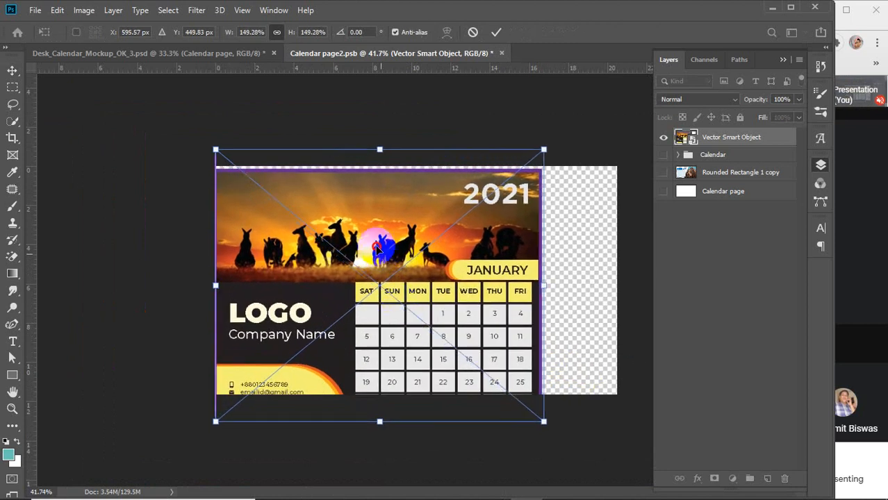
drag(378, 248, 370, 243)
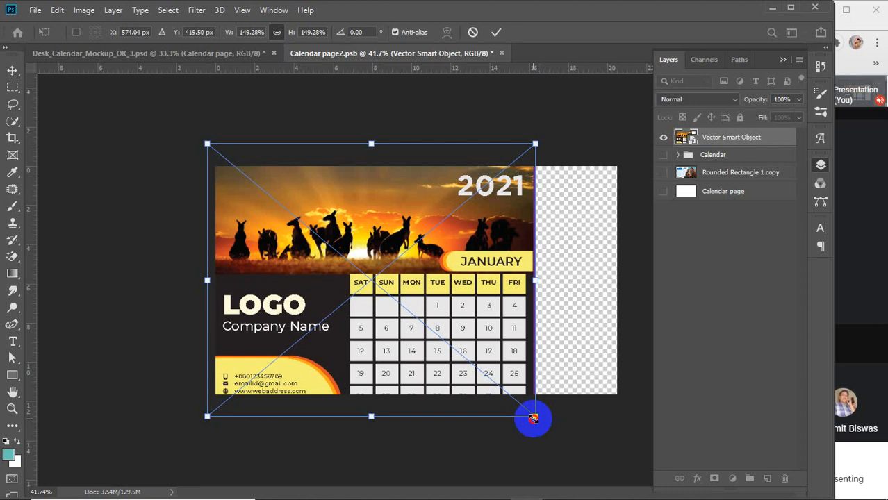
drag(533, 419, 591, 416)
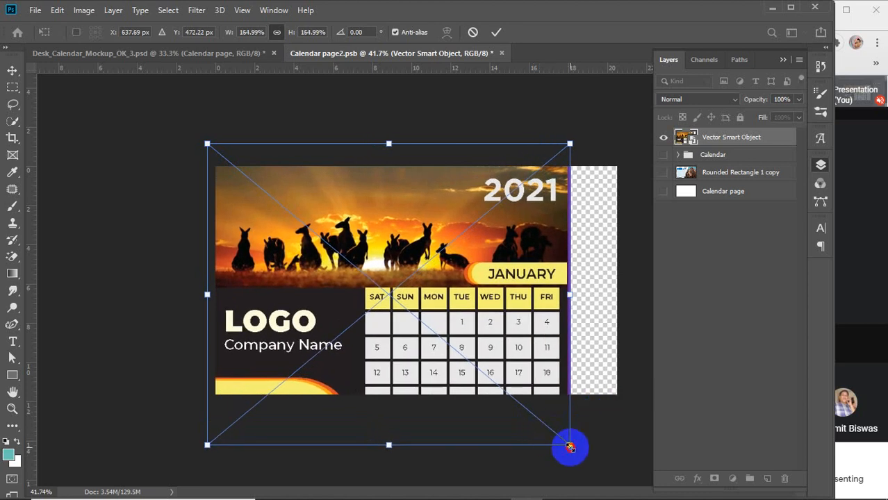
drag(570, 446, 615, 393)
scroll(623, 398, up, 5)
scroll(623, 401, down, 5)
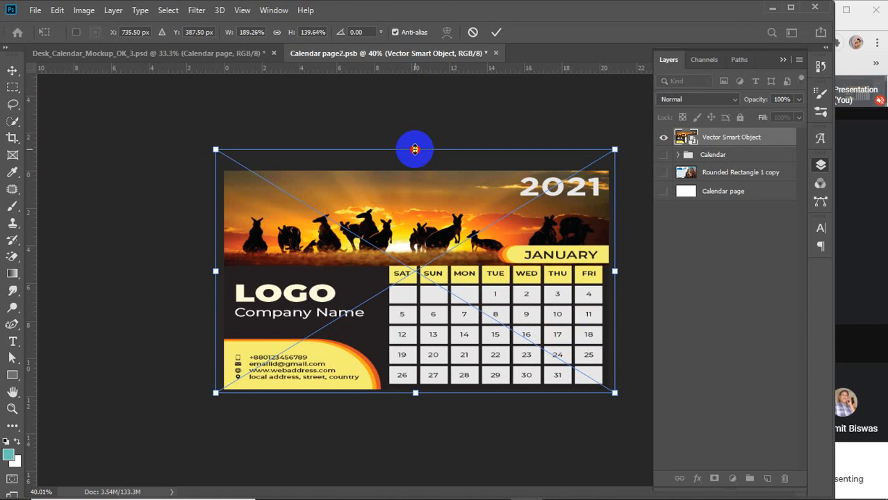
drag(414, 149, 414, 152)
click(496, 32)
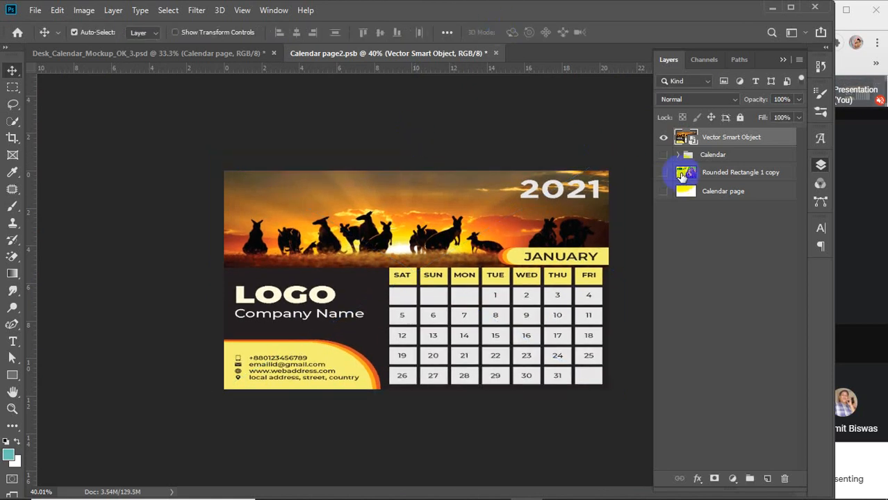
key(ctrl+s)
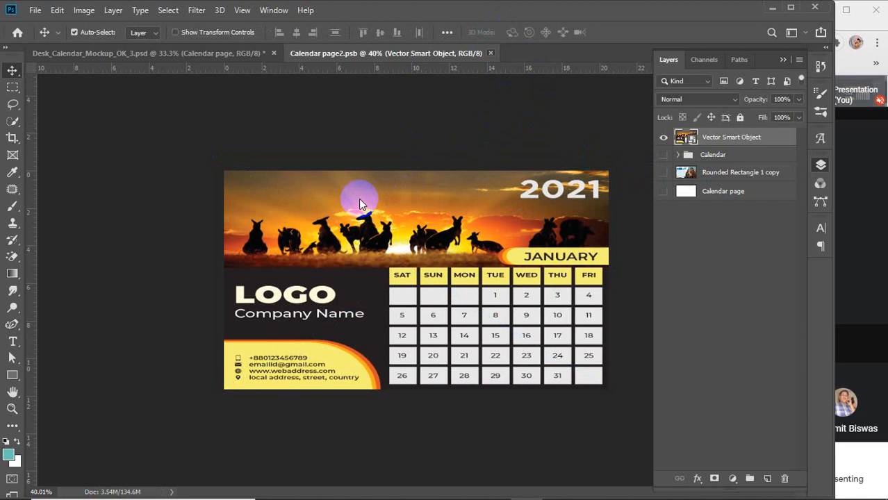
Step: Close Calendar page2.psb, expand the mockup's Bottom page group, and open its Bottom page smart object for editing
key(ctrl+w)
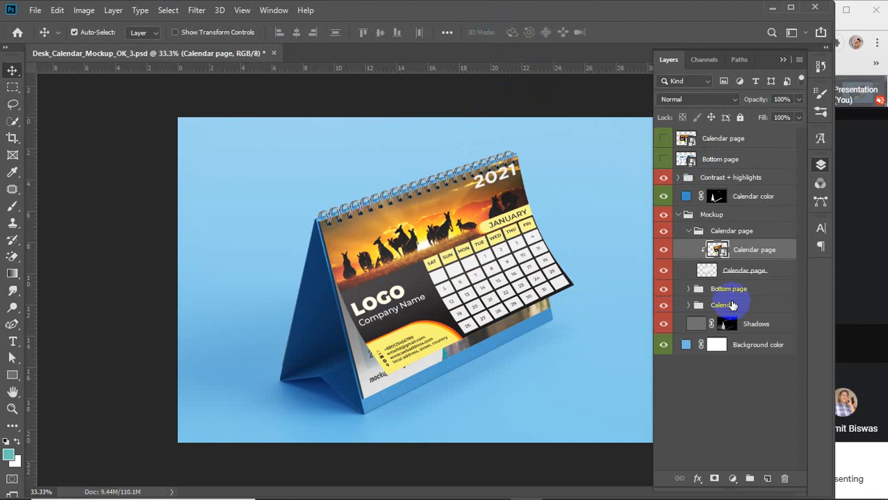
click(663, 289)
click(663, 289)
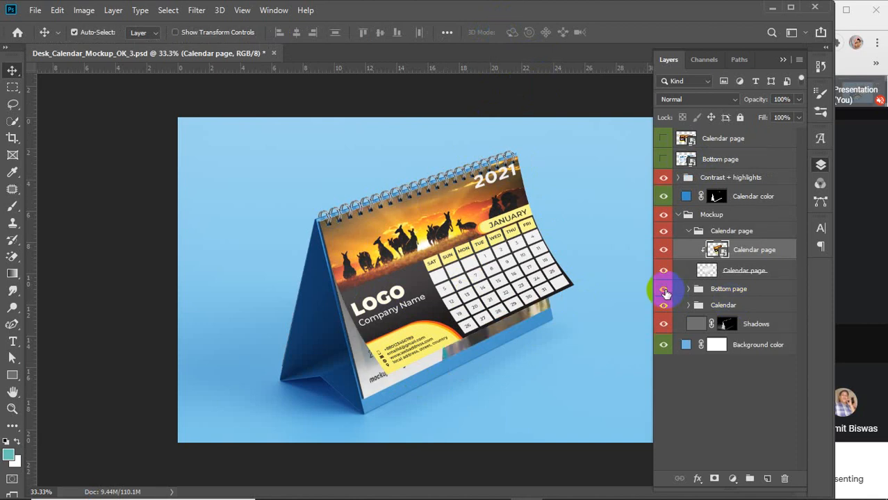
click(664, 289)
click(664, 289)
click(688, 289)
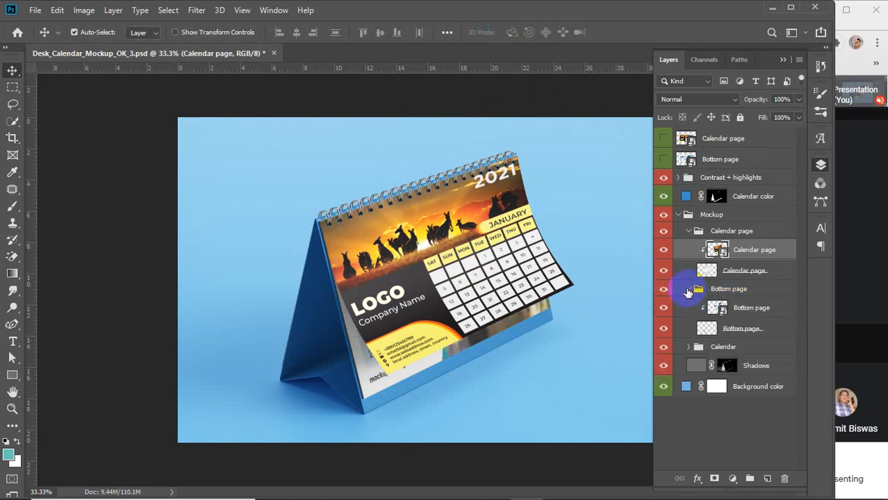
double_click(717, 307)
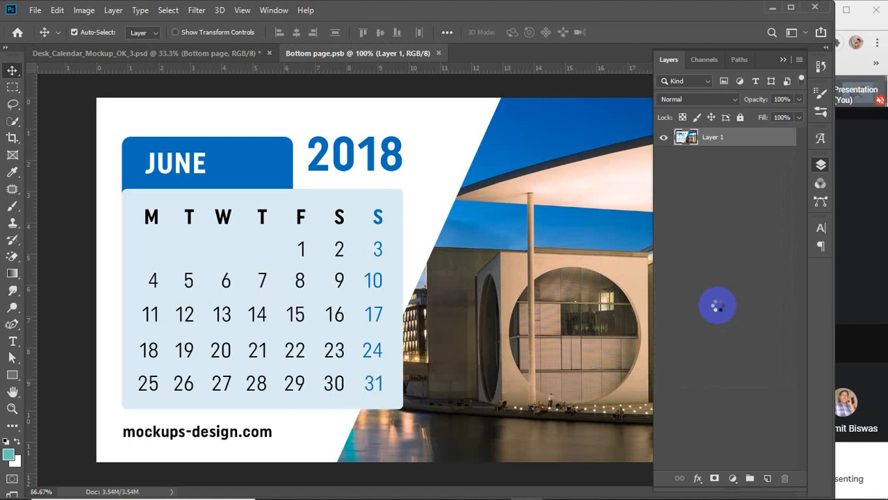
Step: Hide Layer 1 in Bottom page.psb, paste the calendar artwork as a smart object, and stretch it over the whole canvas
click(660, 138)
key(ctrl+v)
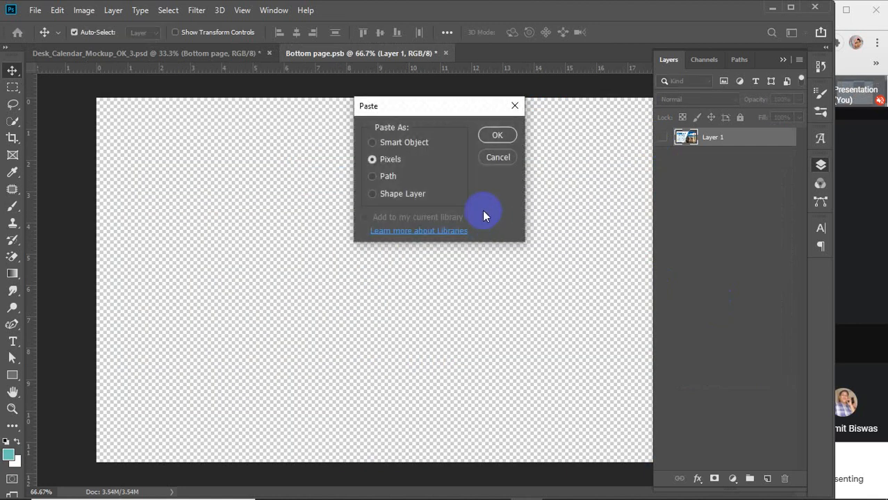
click(396, 141)
click(497, 135)
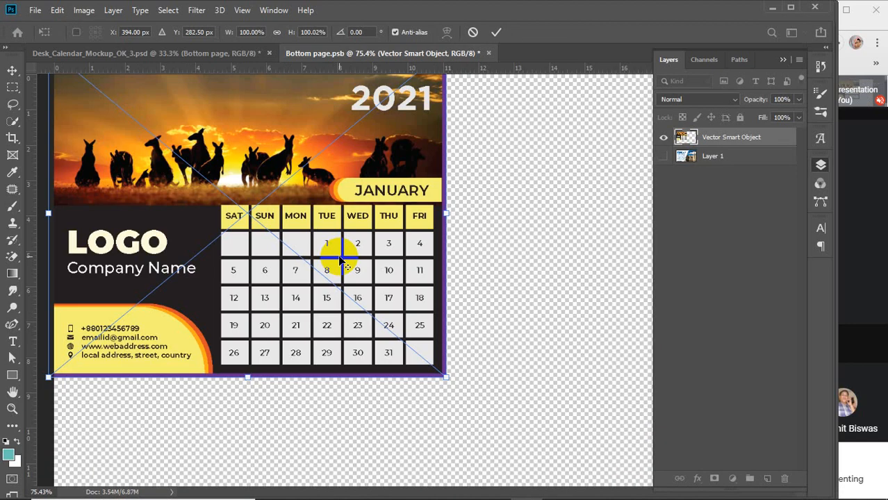
scroll(340, 258, down, 3)
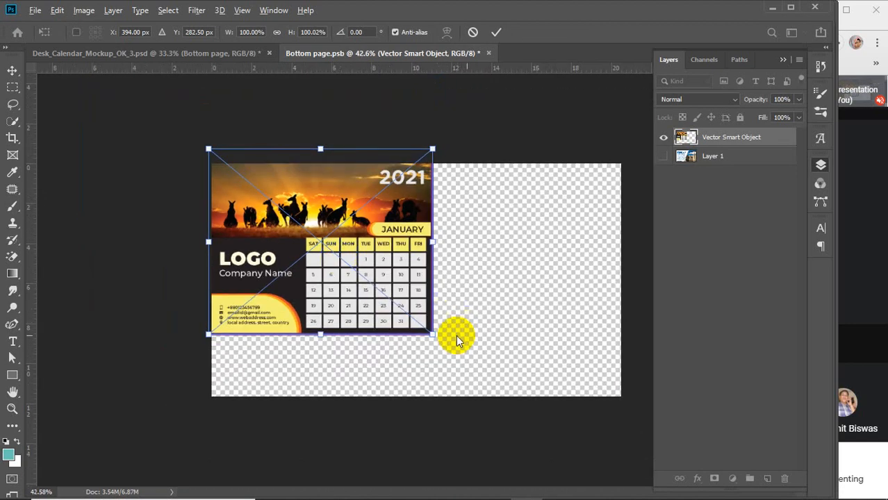
drag(432, 334, 625, 404)
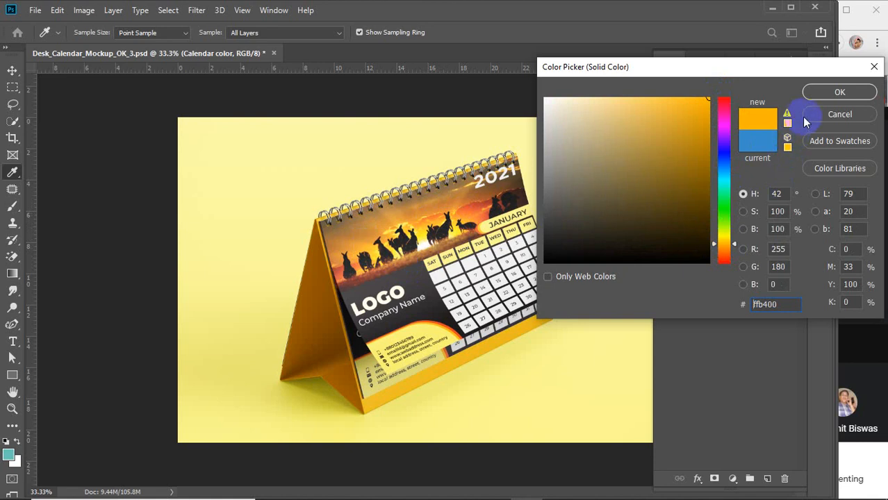
Step: Set the mockup's Calendar color fill to orange #ffb400
click(820, 98)
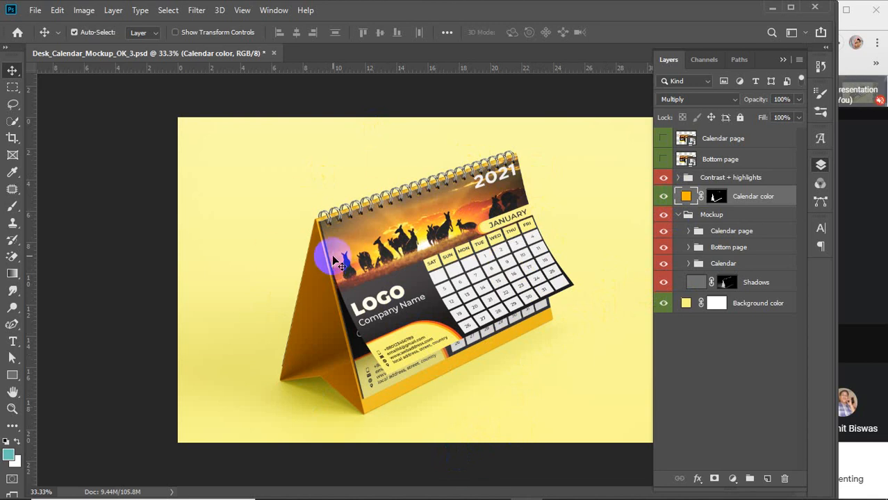
Step: Save the finished mockup to the Desktop as a JPEG named Desk_Calendar_Mockup_OK_3 with maximum quality 12
click(35, 10)
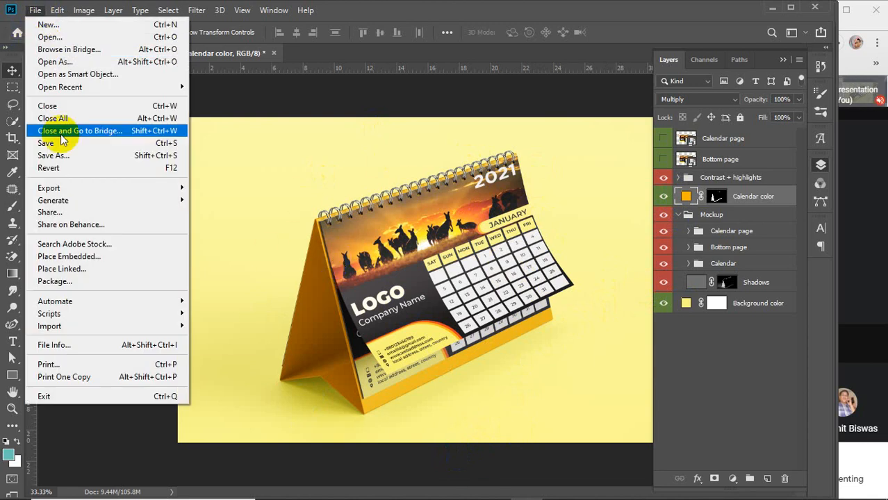
click(48, 170)
click(679, 214)
key(ctrl+shift+s)
click(56, 150)
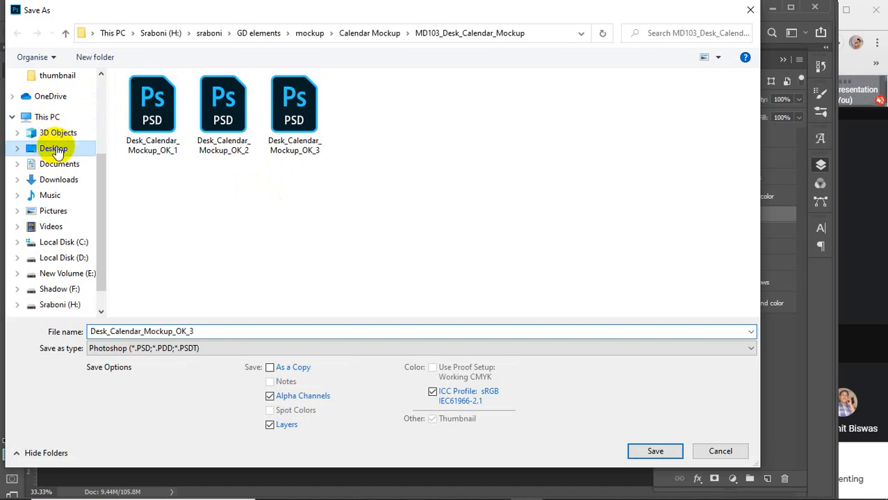
click(225, 350)
click(182, 222)
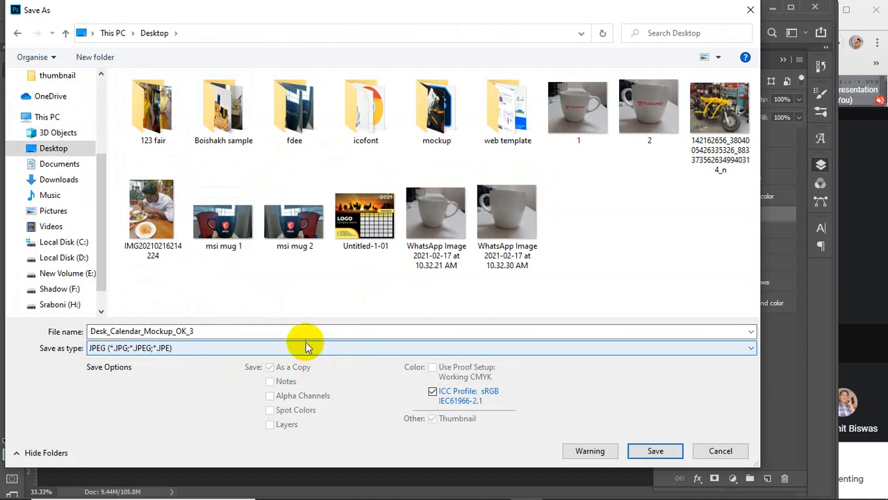
click(654, 451)
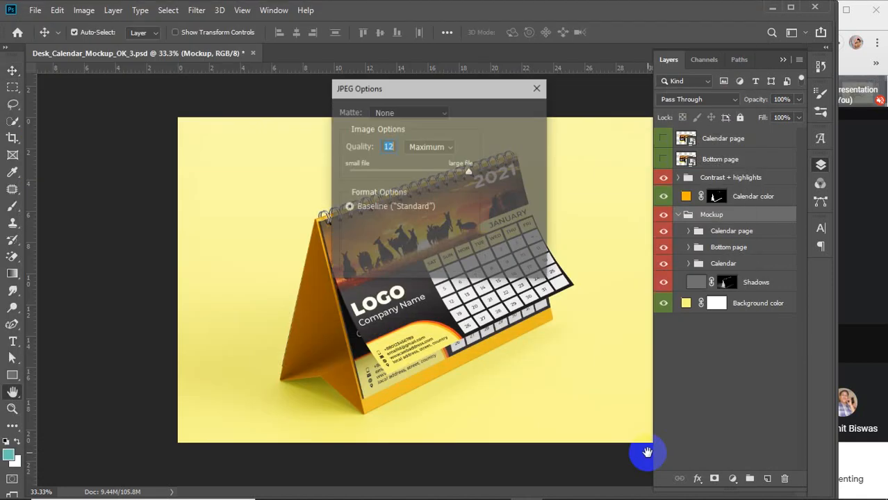
click(511, 114)
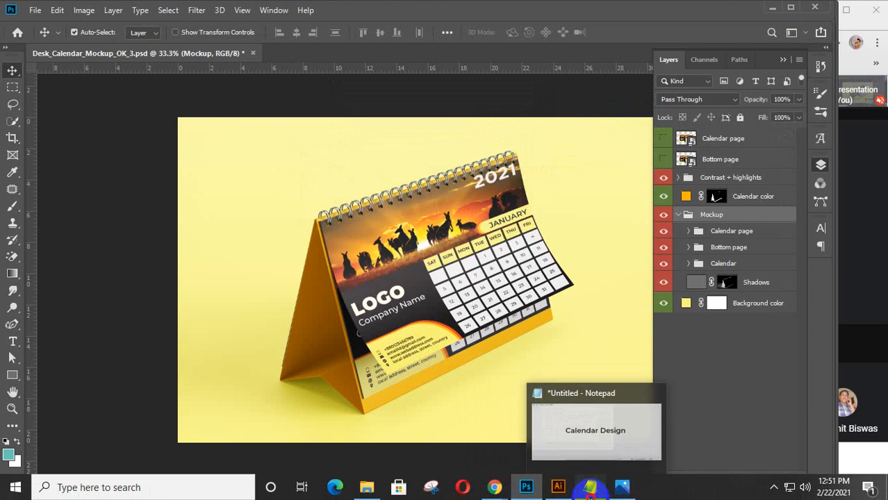
Step: Close the Calendar Design note in Notepad without saving it, and close the open image viewer
click(589, 489)
click(803, 96)
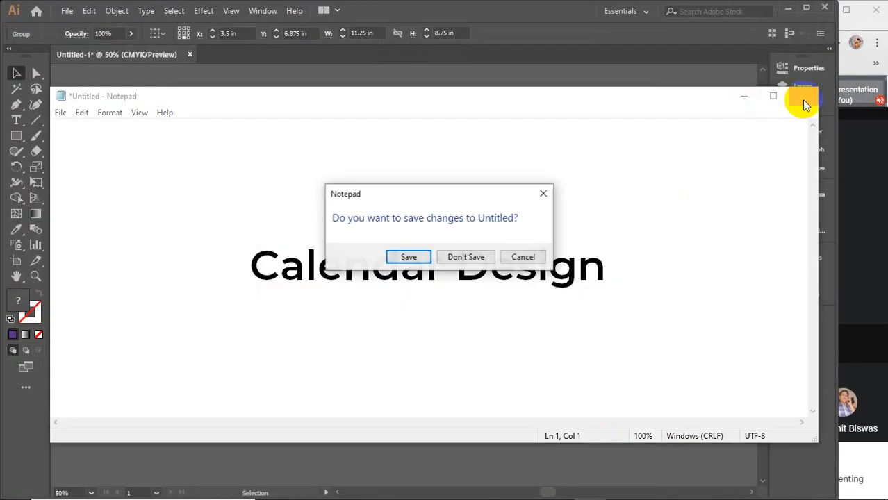
click(458, 258)
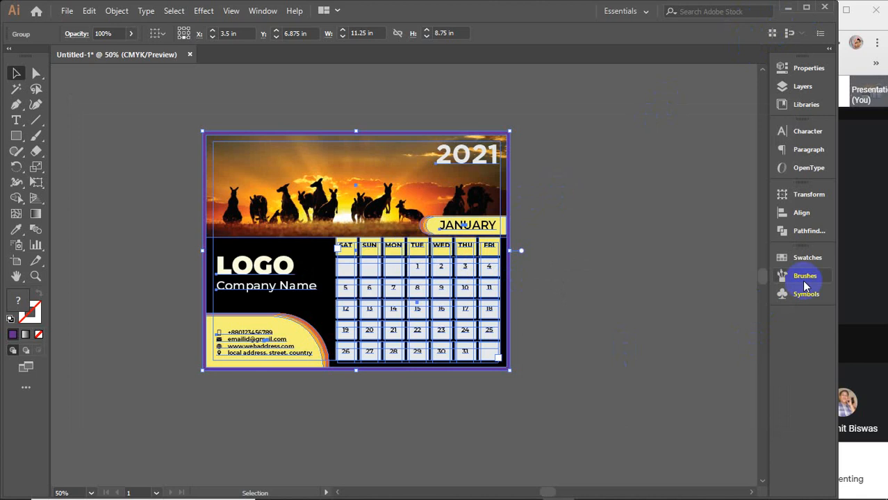
mouse_move(495, 492)
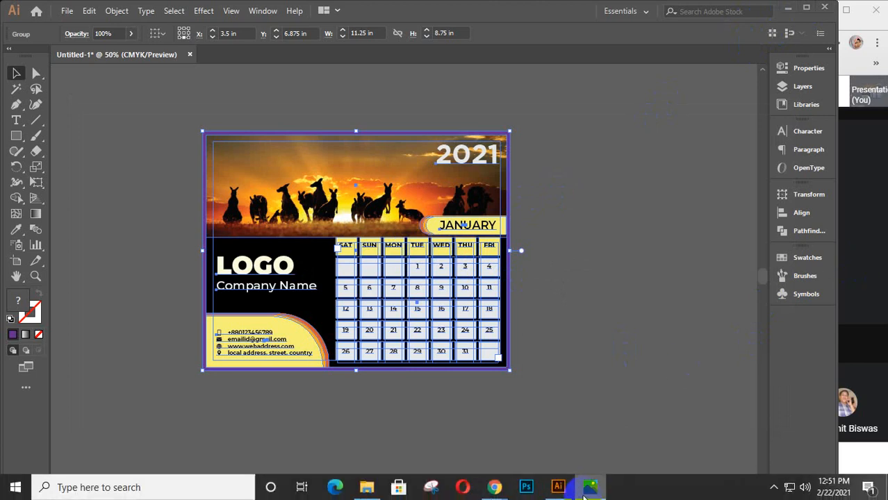
click(590, 492)
click(872, 16)
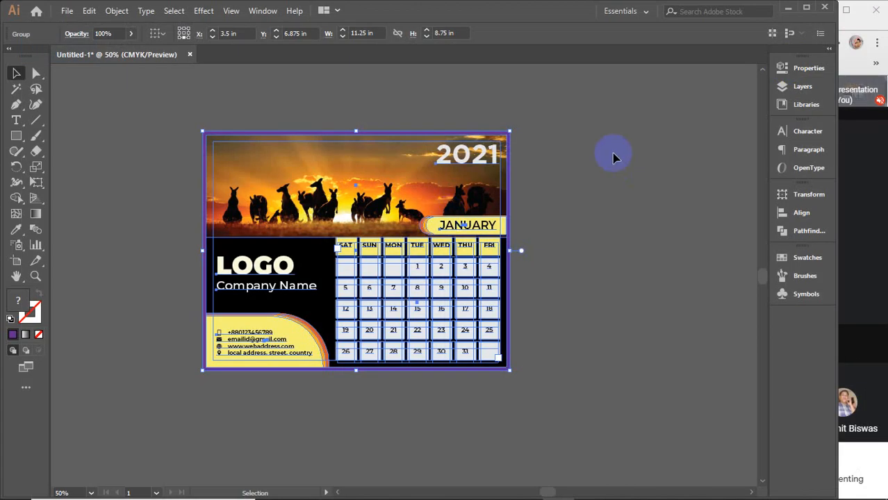
Step: Clear the Illustrator and mockup folder windows off the desktop and refresh the desktop
click(784, 11)
click(451, 173)
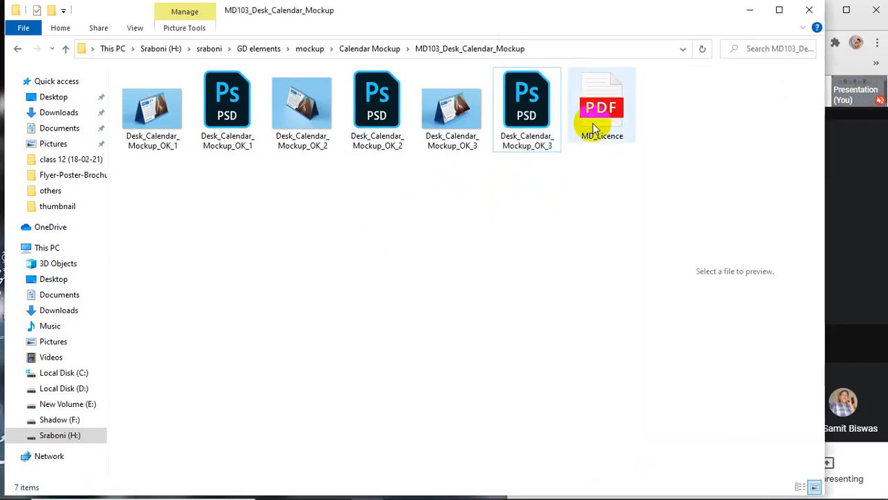
click(750, 9)
right_click(360, 68)
click(391, 112)
right_click(353, 53)
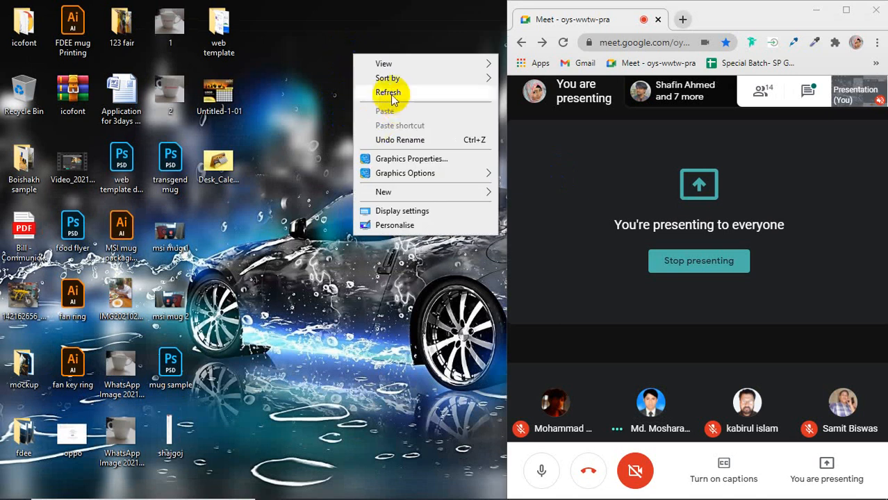
click(391, 95)
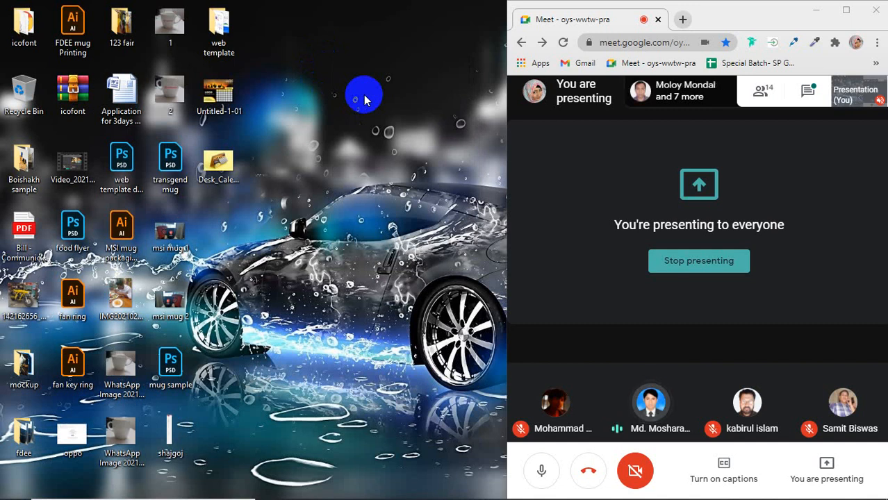
Step: Switch back to Illustrator and select the grouped January 2021 calendar artwork
mouse_move(455, 493)
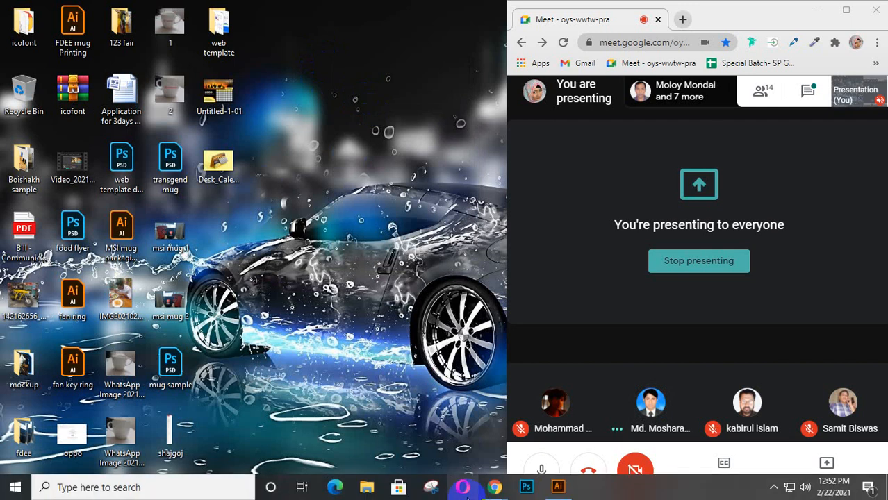
click(553, 488)
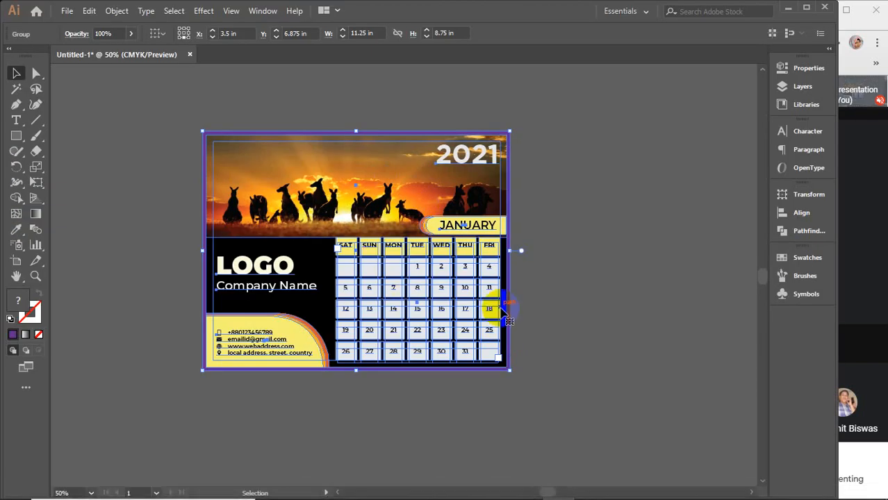
click(626, 284)
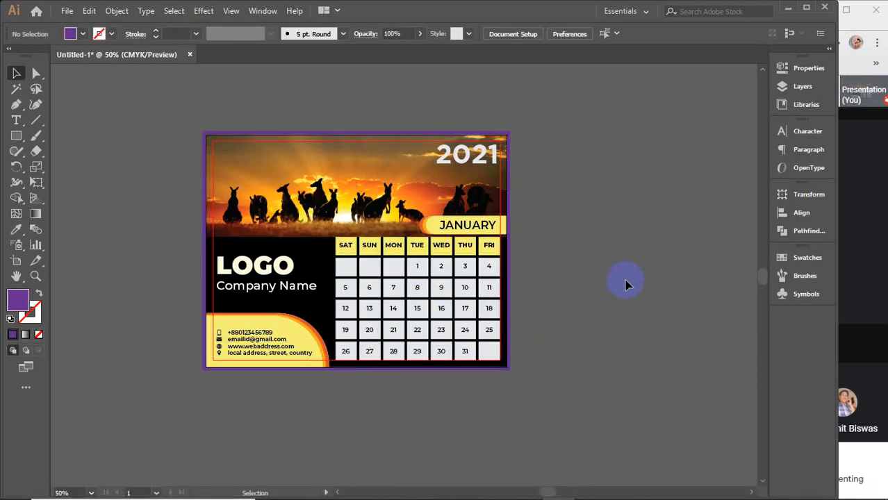
drag(173, 113, 536, 376)
click(575, 366)
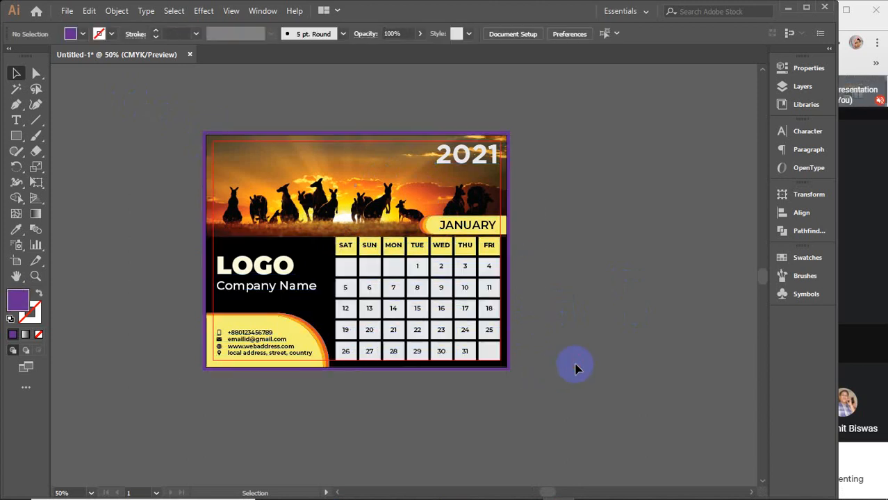
click(399, 263)
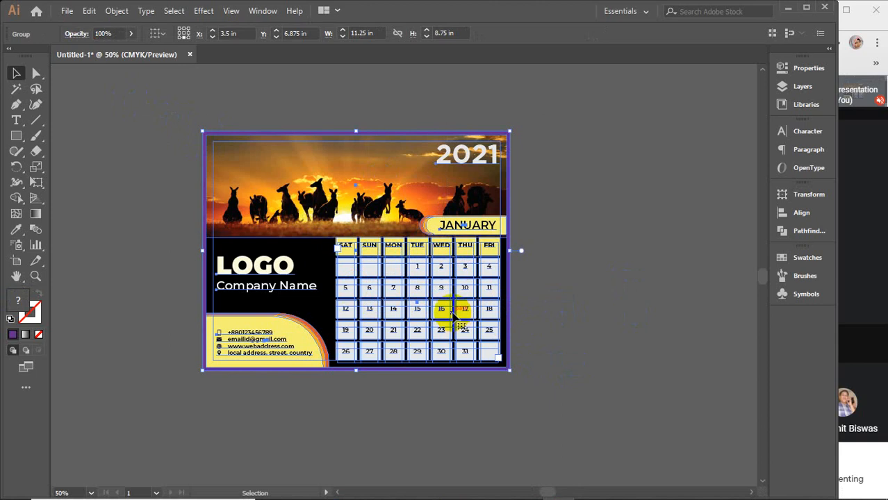
scroll(455, 315, down, 1)
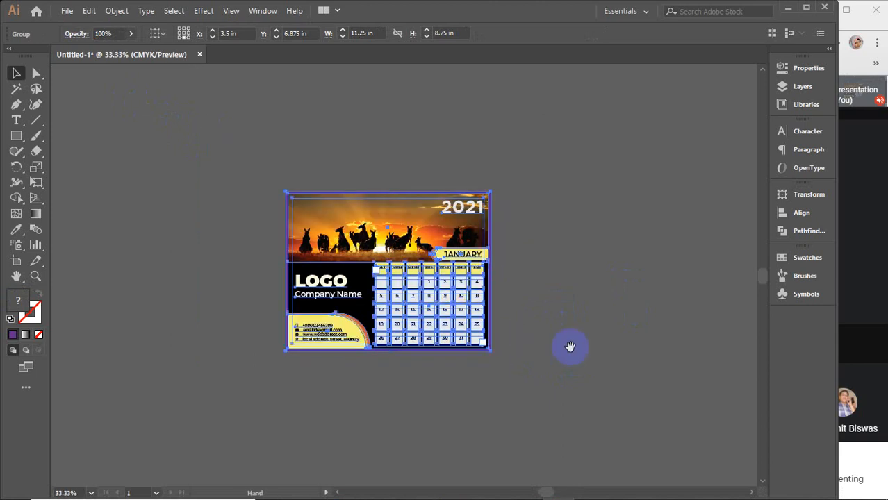
drag(569, 345, 386, 303)
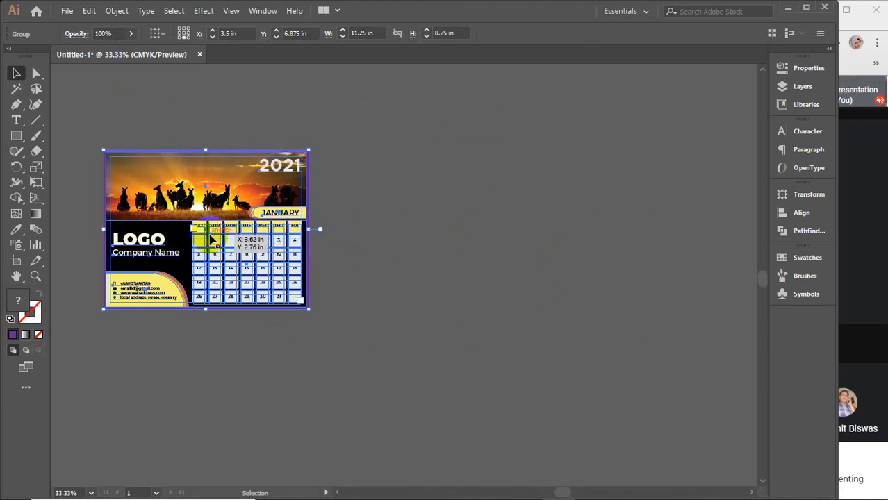
click(824, 7)
click(490, 274)
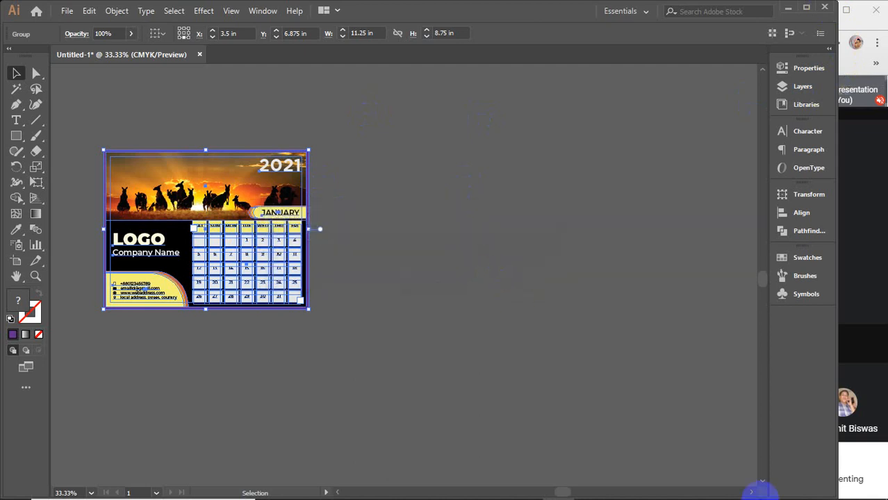
click(773, 487)
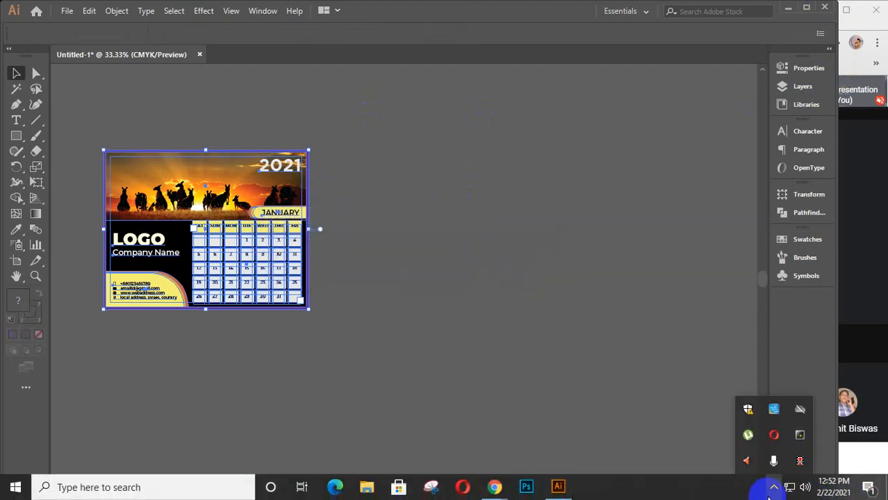